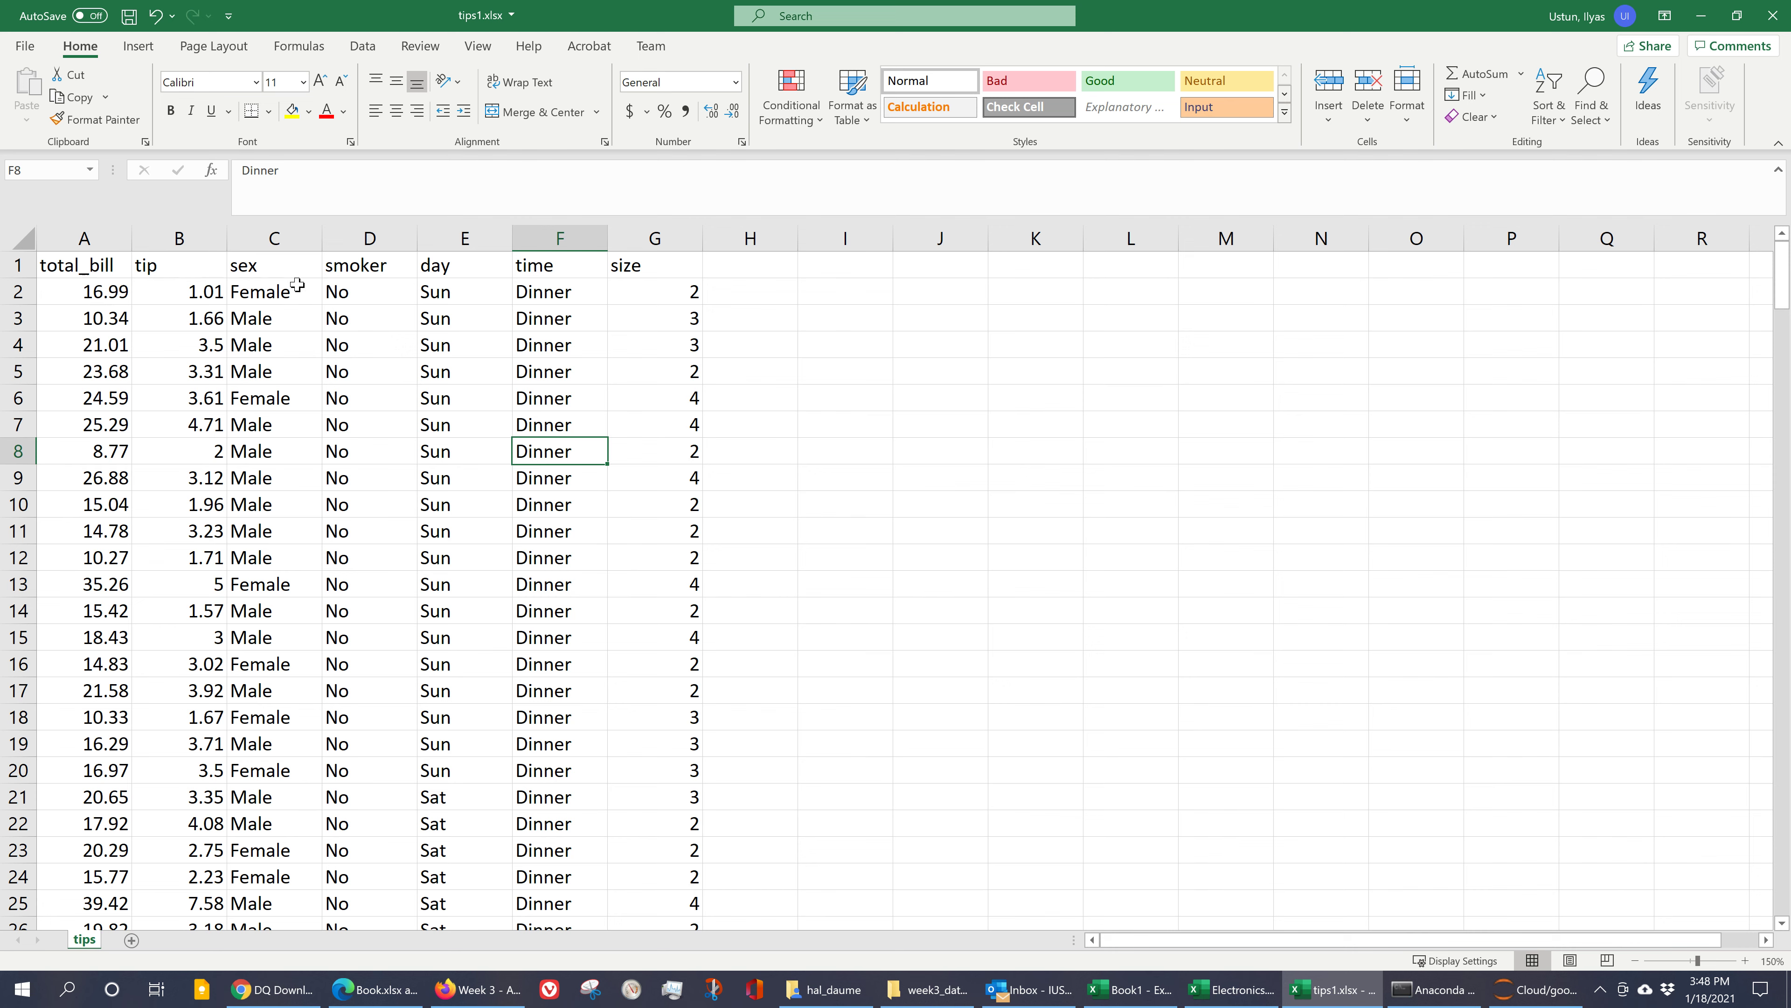
- Examine the sex, smoker, day, time and size columns in the tips data
{"action": "left_click", "coordinate": [296, 296]}
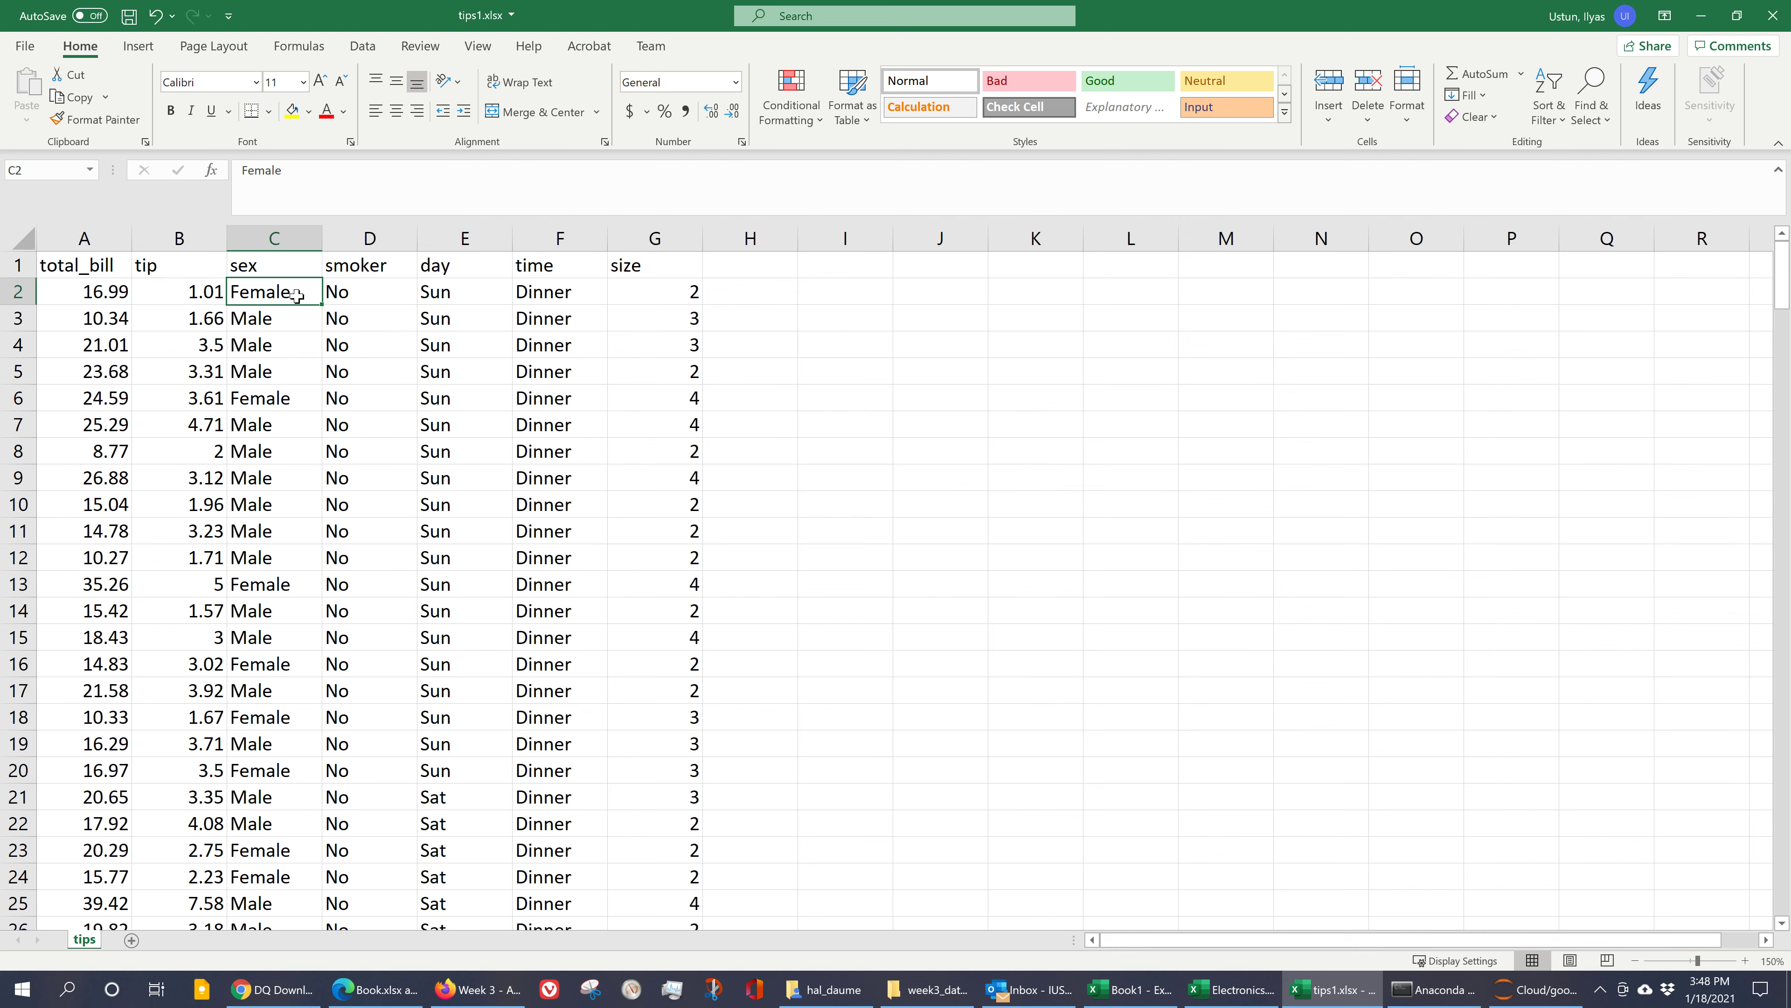
{"action": "left_click", "coordinate": [393, 282]}
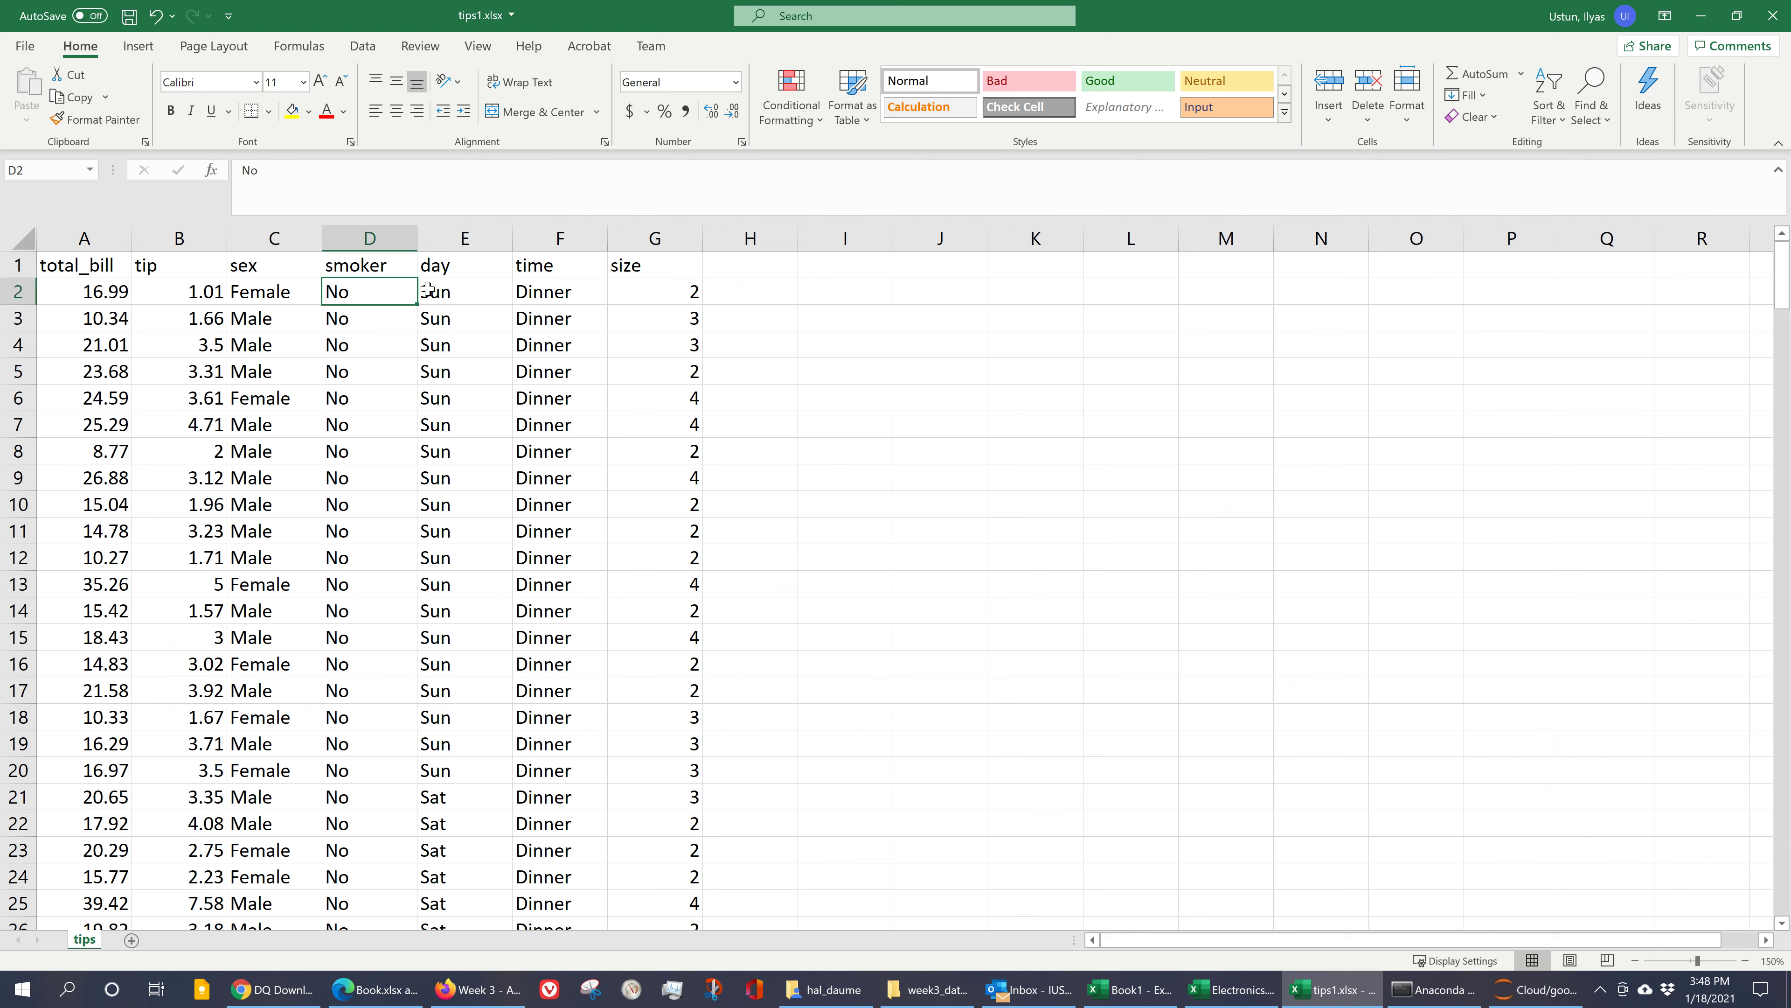
{"action": "left_click", "coordinate": [466, 285]}
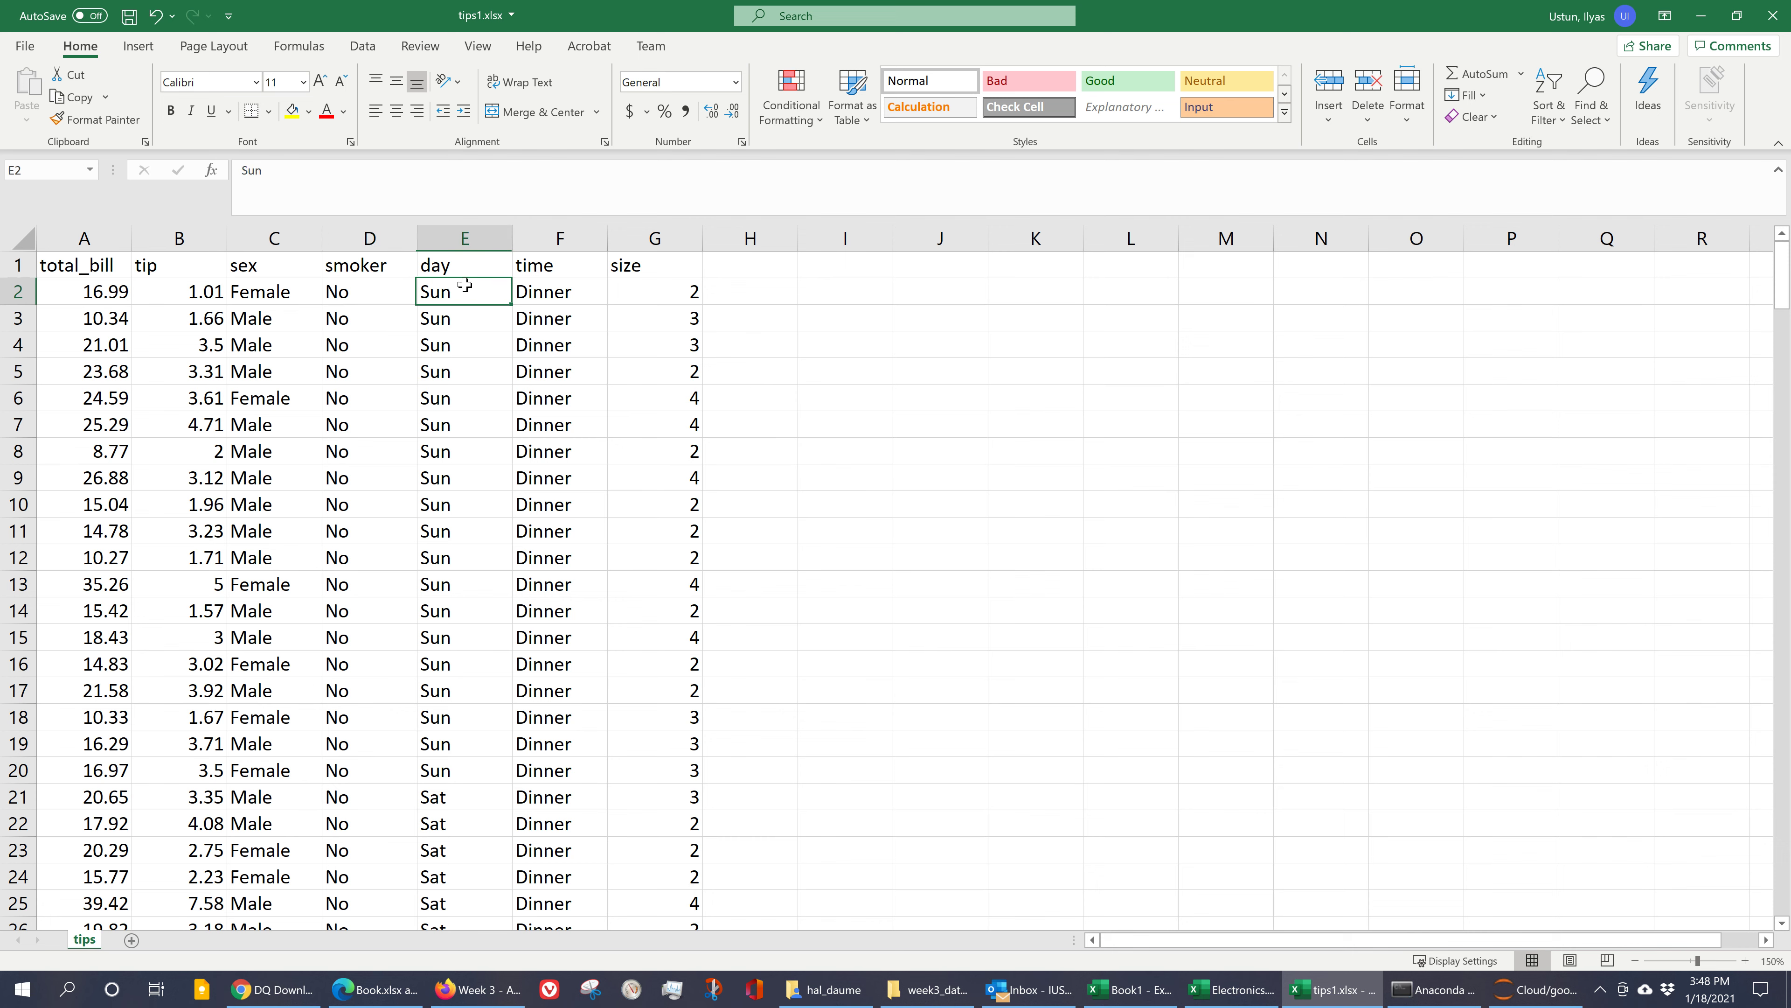
{"action": "left_click", "coordinate": [547, 288]}
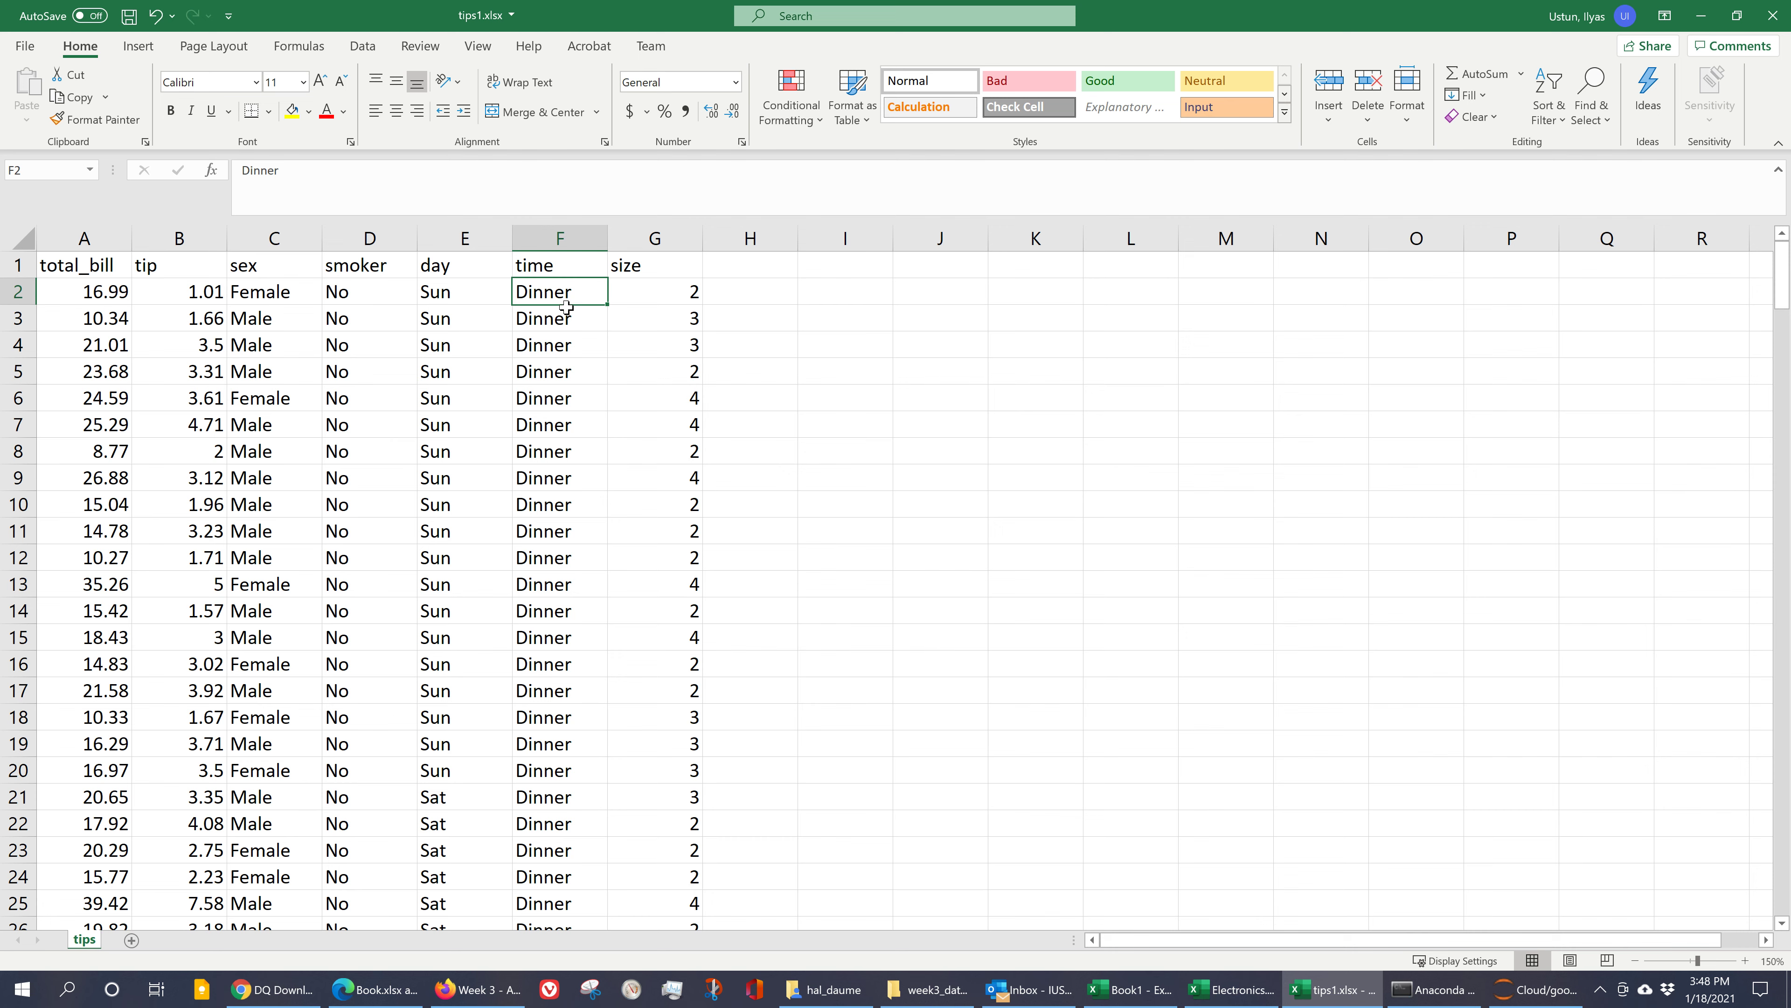
{"action": "left_click", "coordinate": [677, 292]}
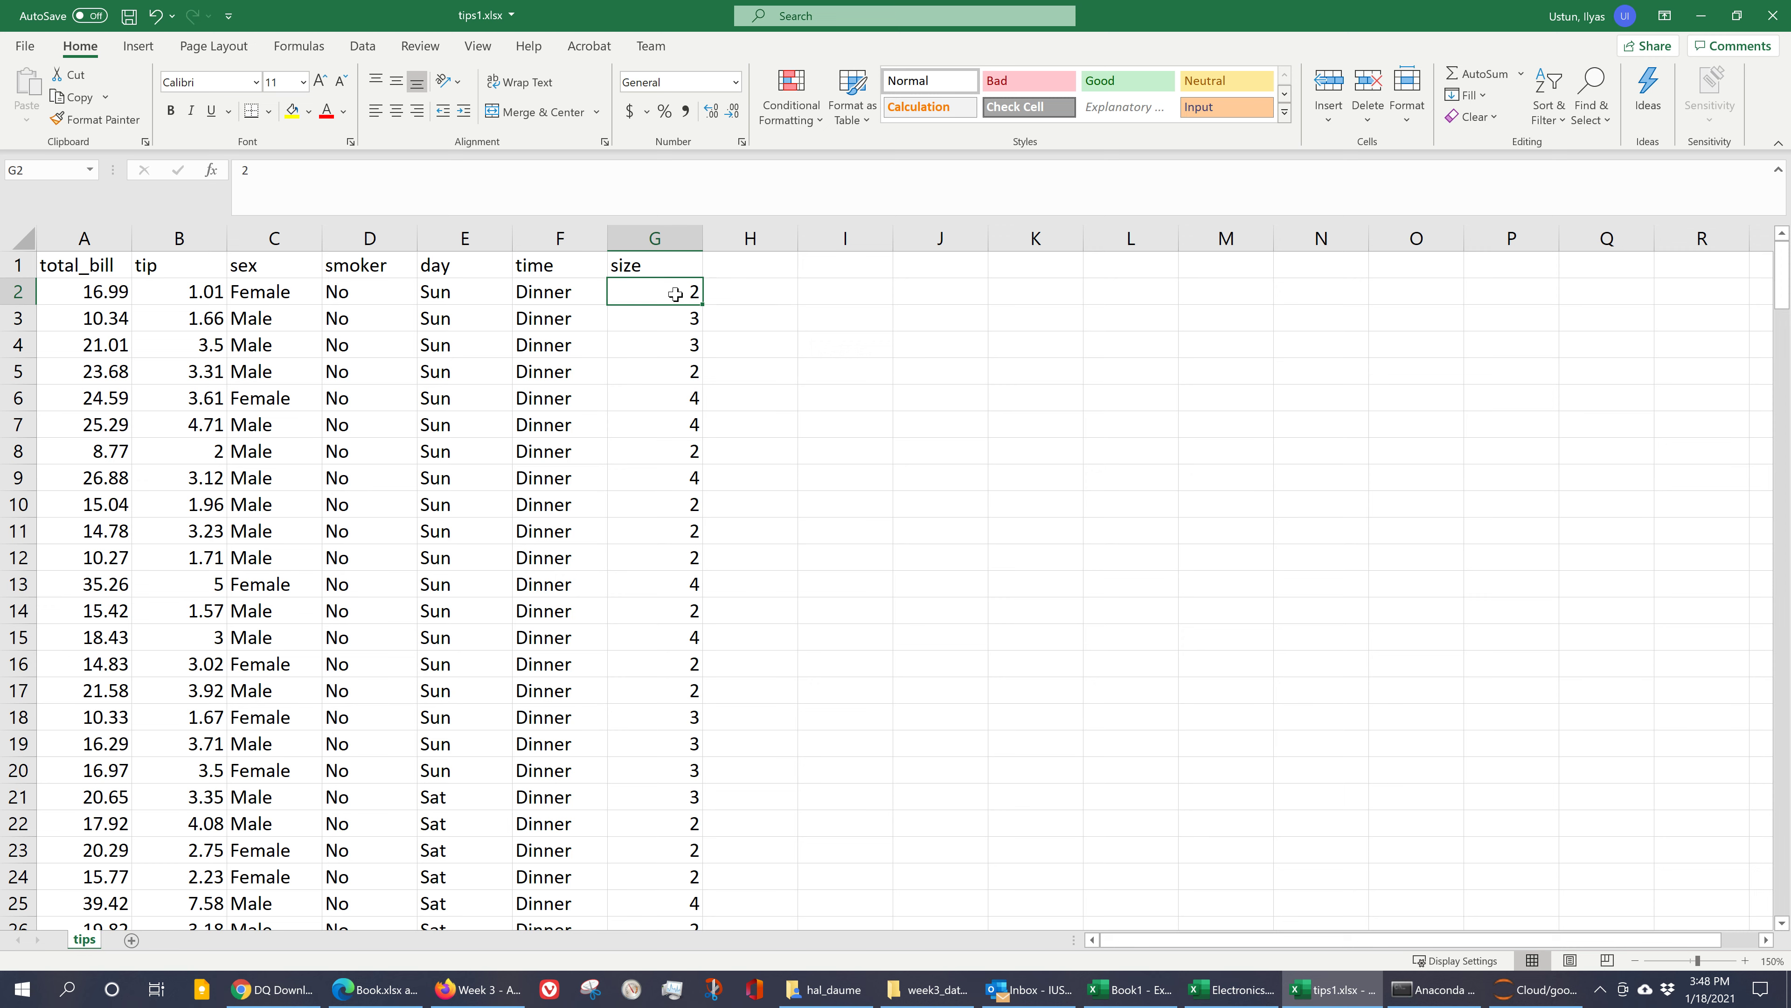
{"action": "left_click", "coordinate": [463, 402]}
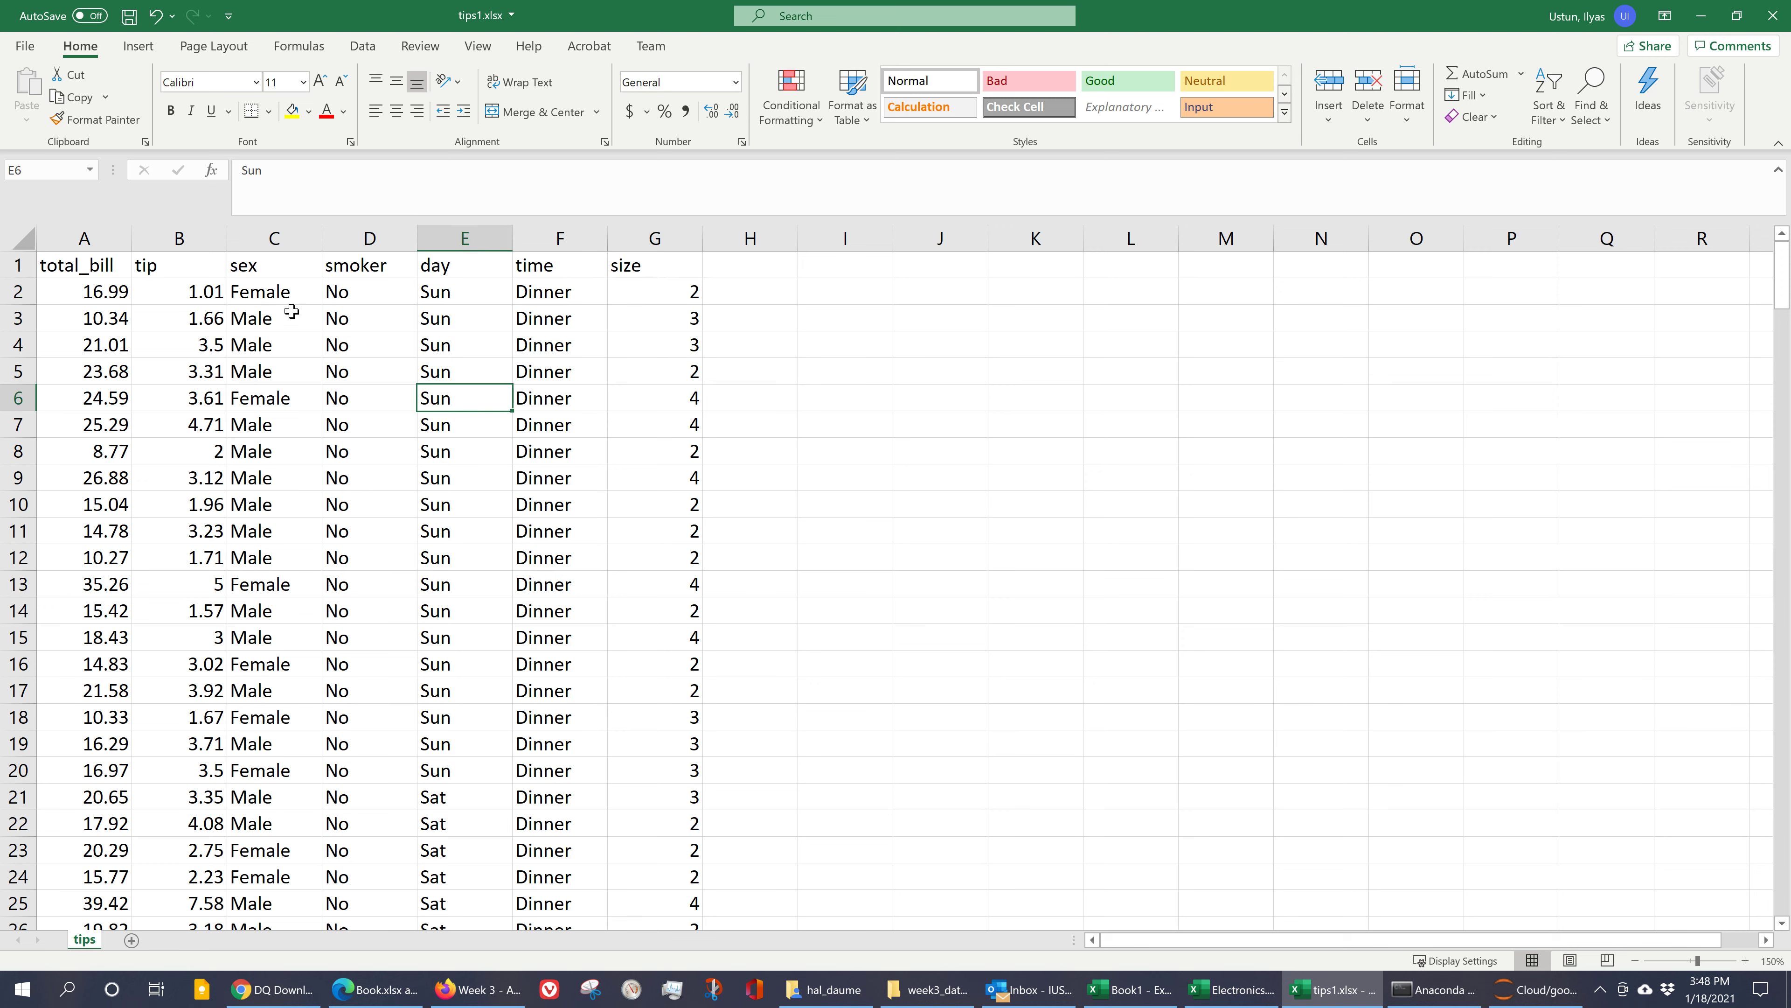
{"action": "left_click", "coordinate": [321, 350]}
{"action": "left_click", "coordinate": [288, 474]}
{"action": "left_click", "coordinate": [209, 391]}
{"action": "left_click", "coordinate": [453, 406]}
{"action": "left_click", "coordinate": [502, 551]}
{"action": "left_click", "coordinate": [318, 483]}
- Insert a PivotTable from the whole tips data range on a new worksheet
{"action": "left_click", "coordinate": [425, 342]}
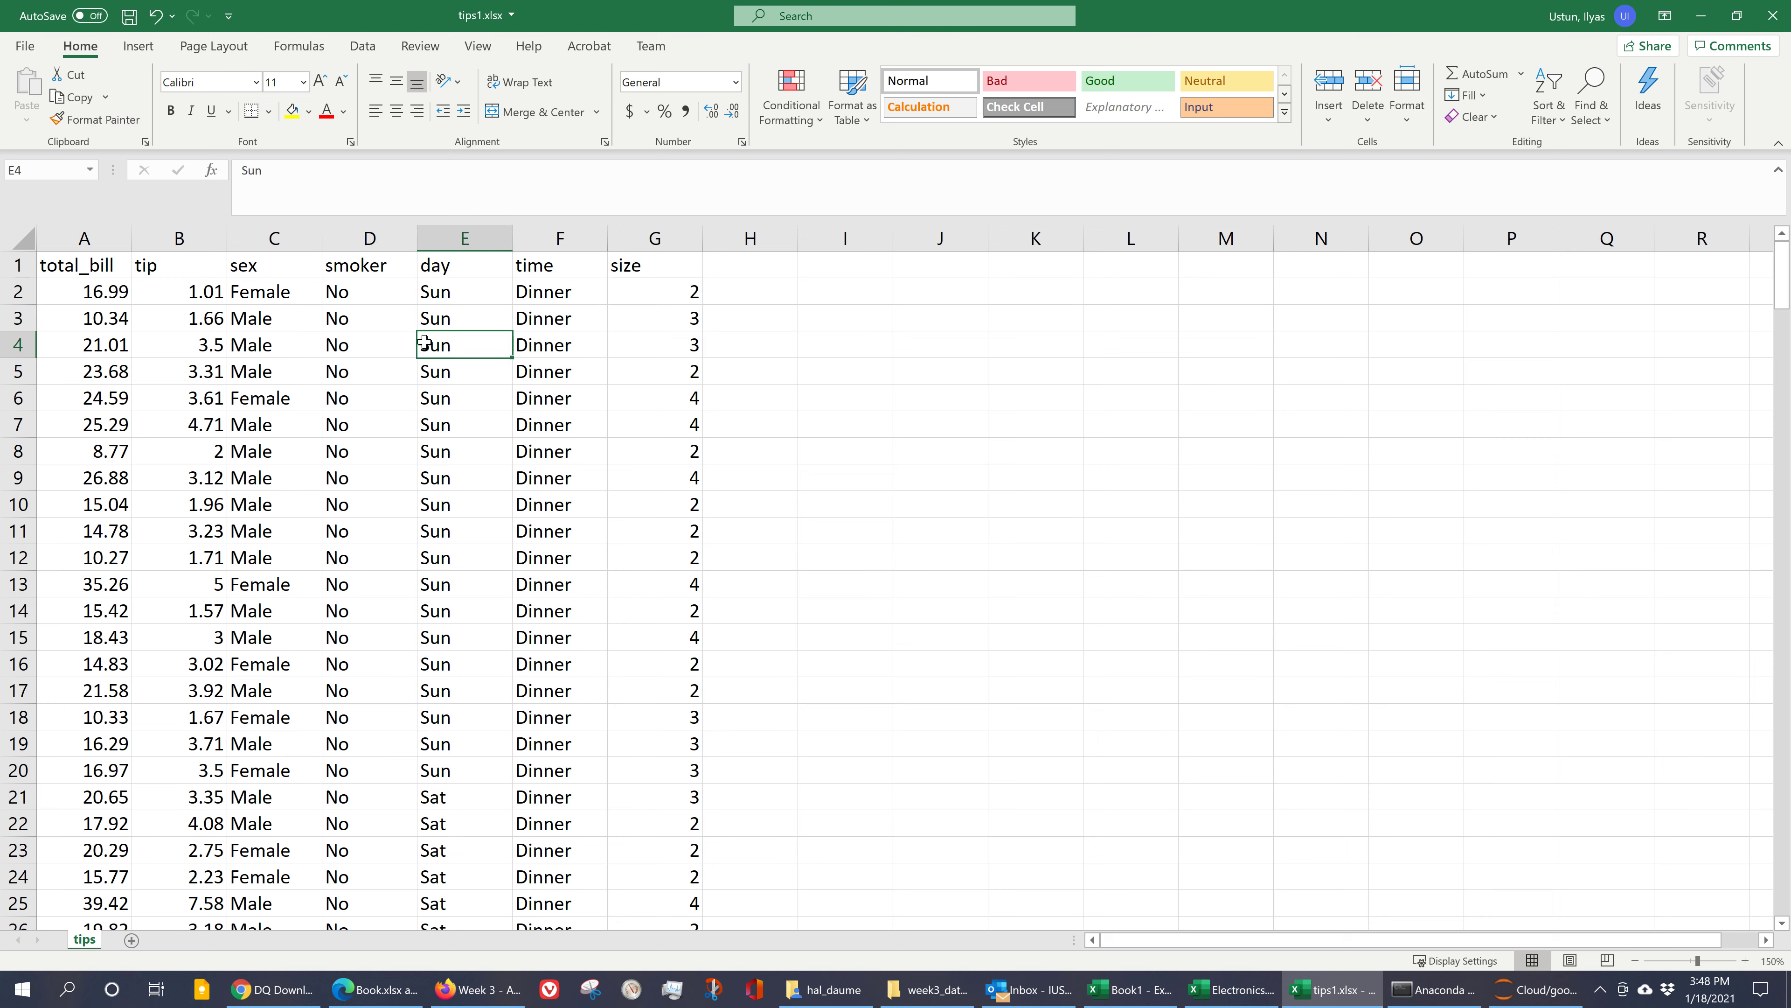
{"action": "left_click", "coordinate": [150, 47]}
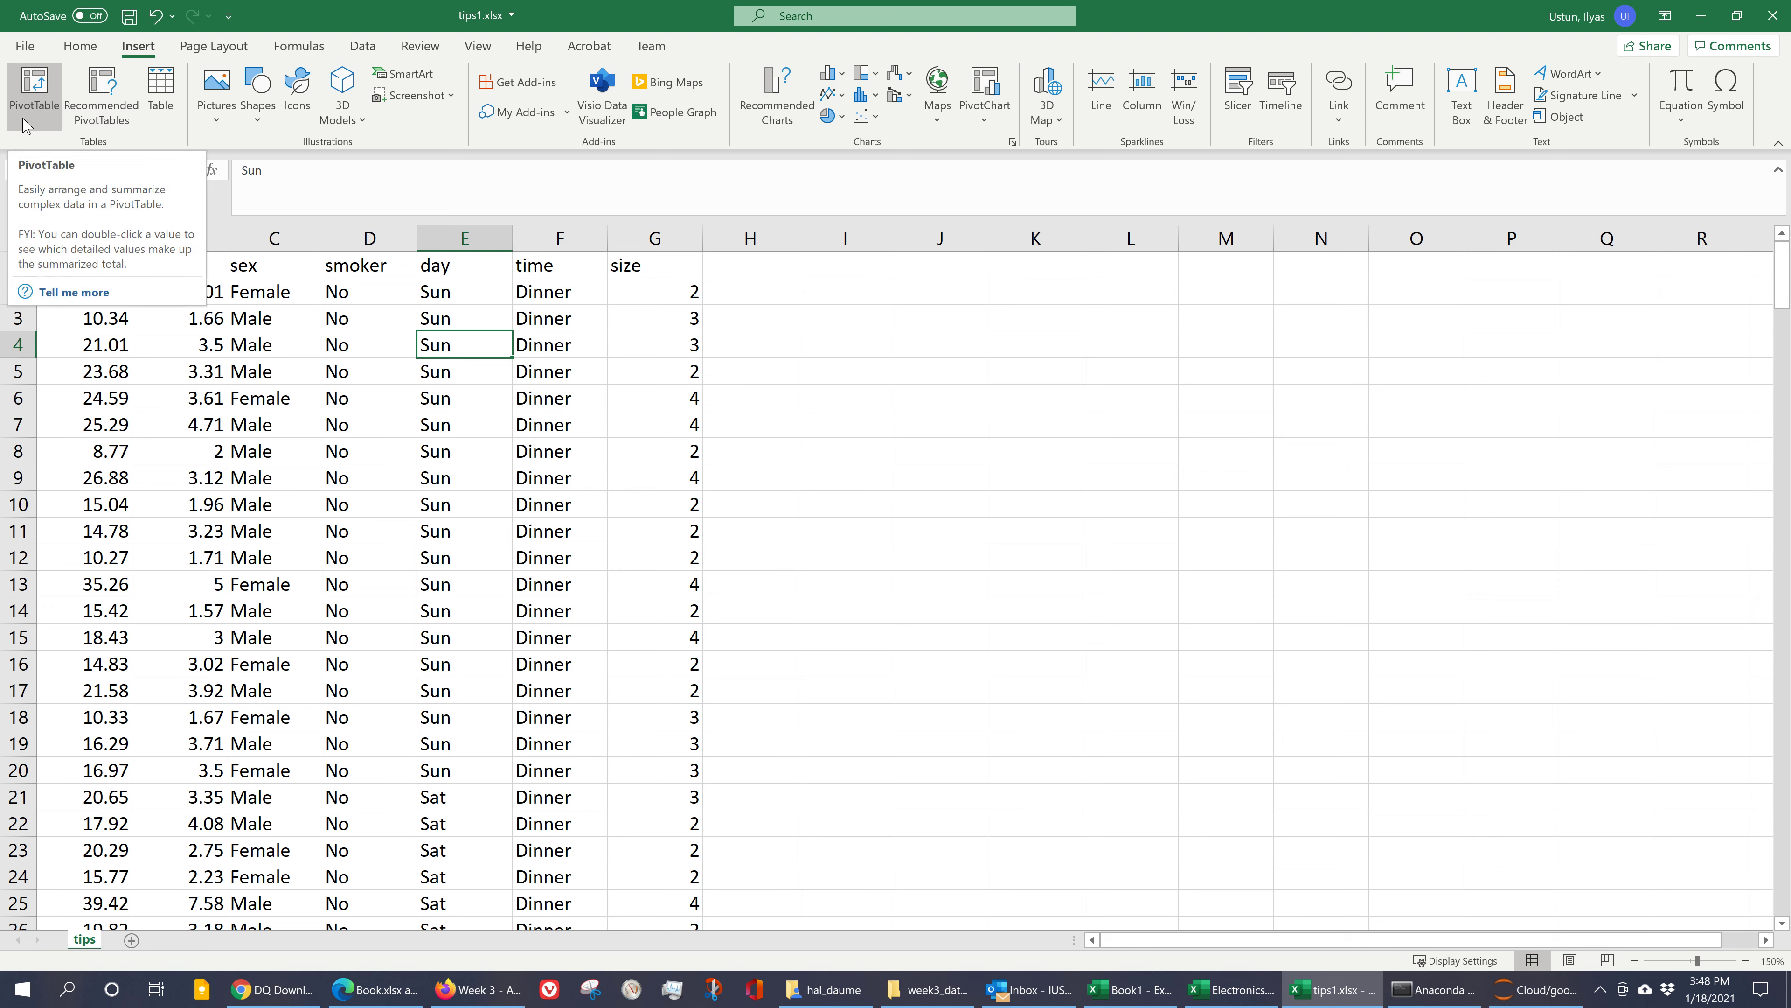
{"action": "left_click", "coordinate": [34, 92]}
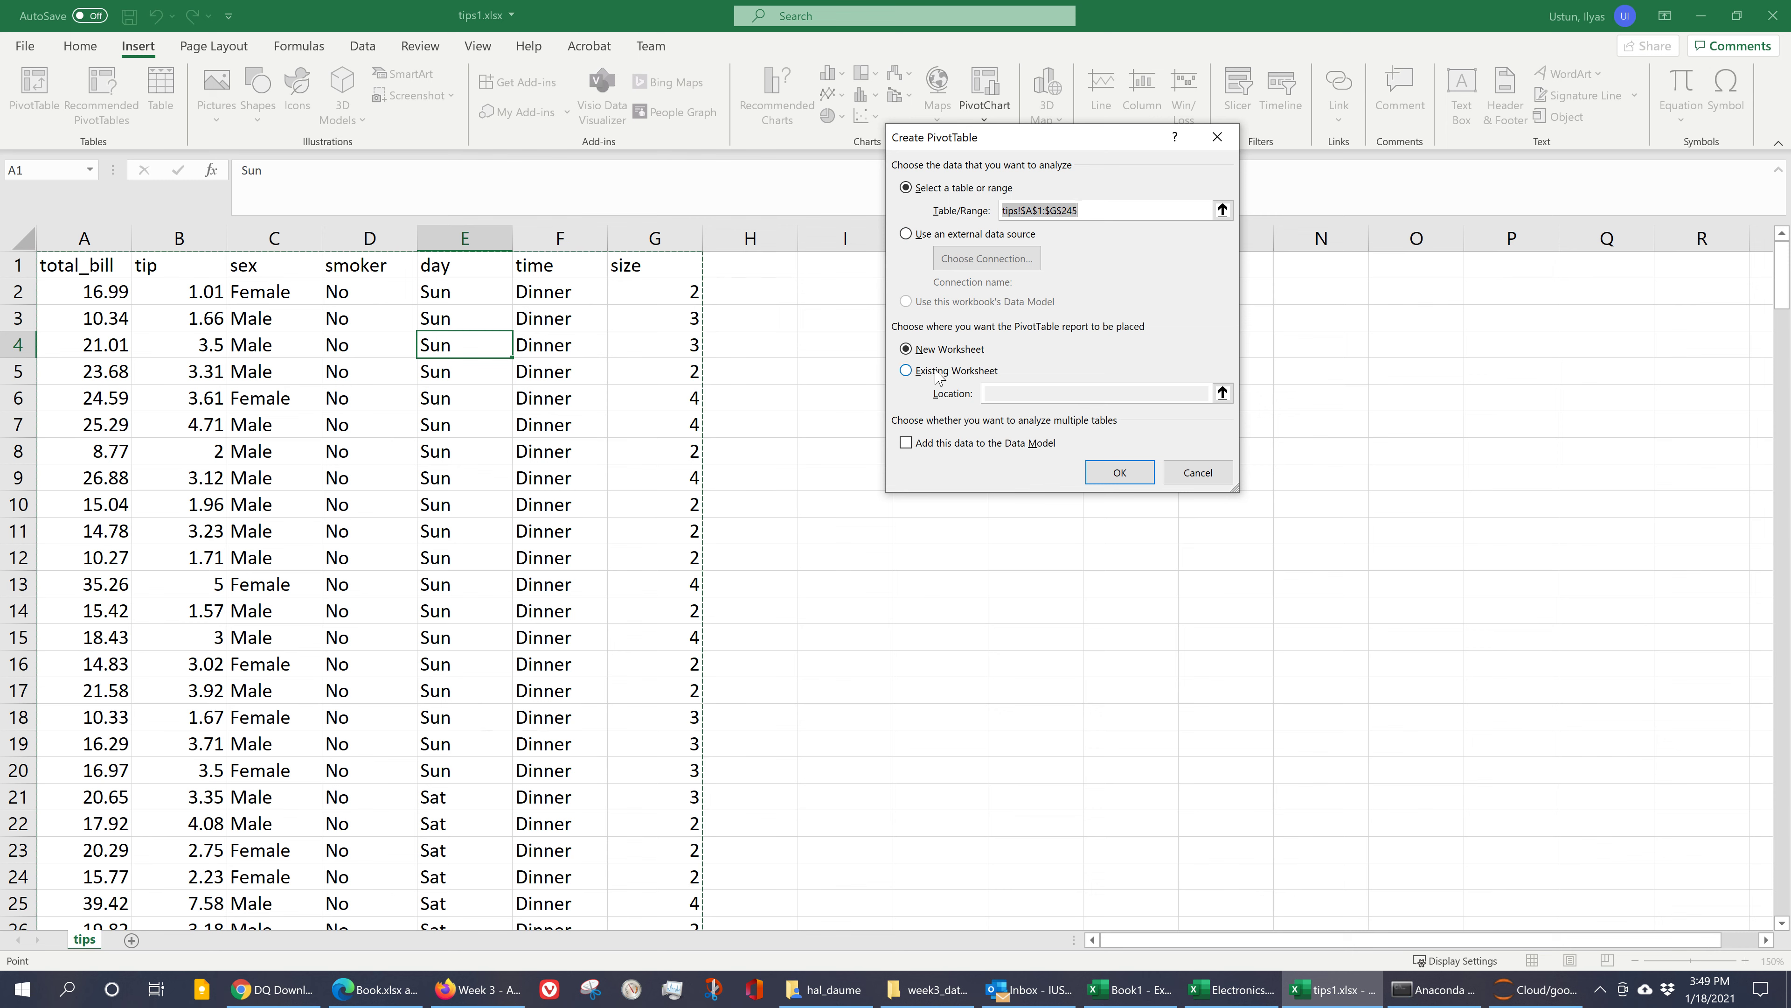
{"action": "left_click", "coordinate": [1122, 474]}
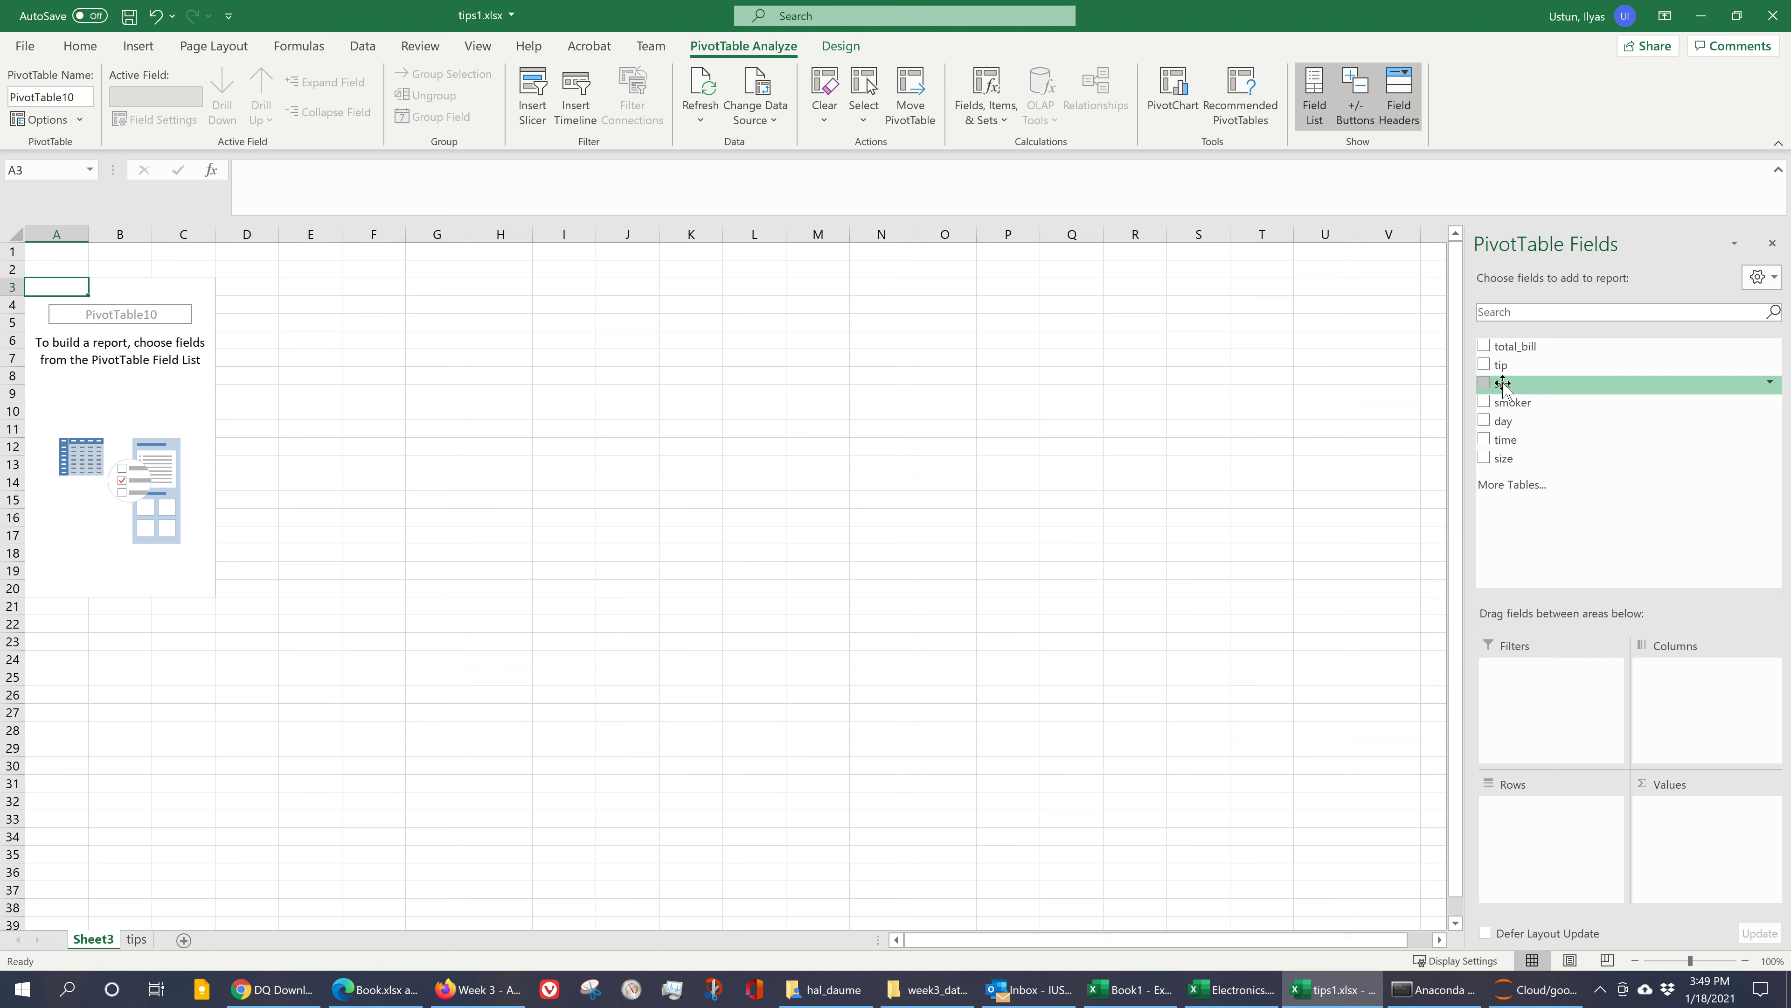
- Build the PivotTable with day as the row field and the count of day as the values
{"action": "left_click_drag", "start_coordinate": [1506, 421], "coordinate": [1549, 834]}
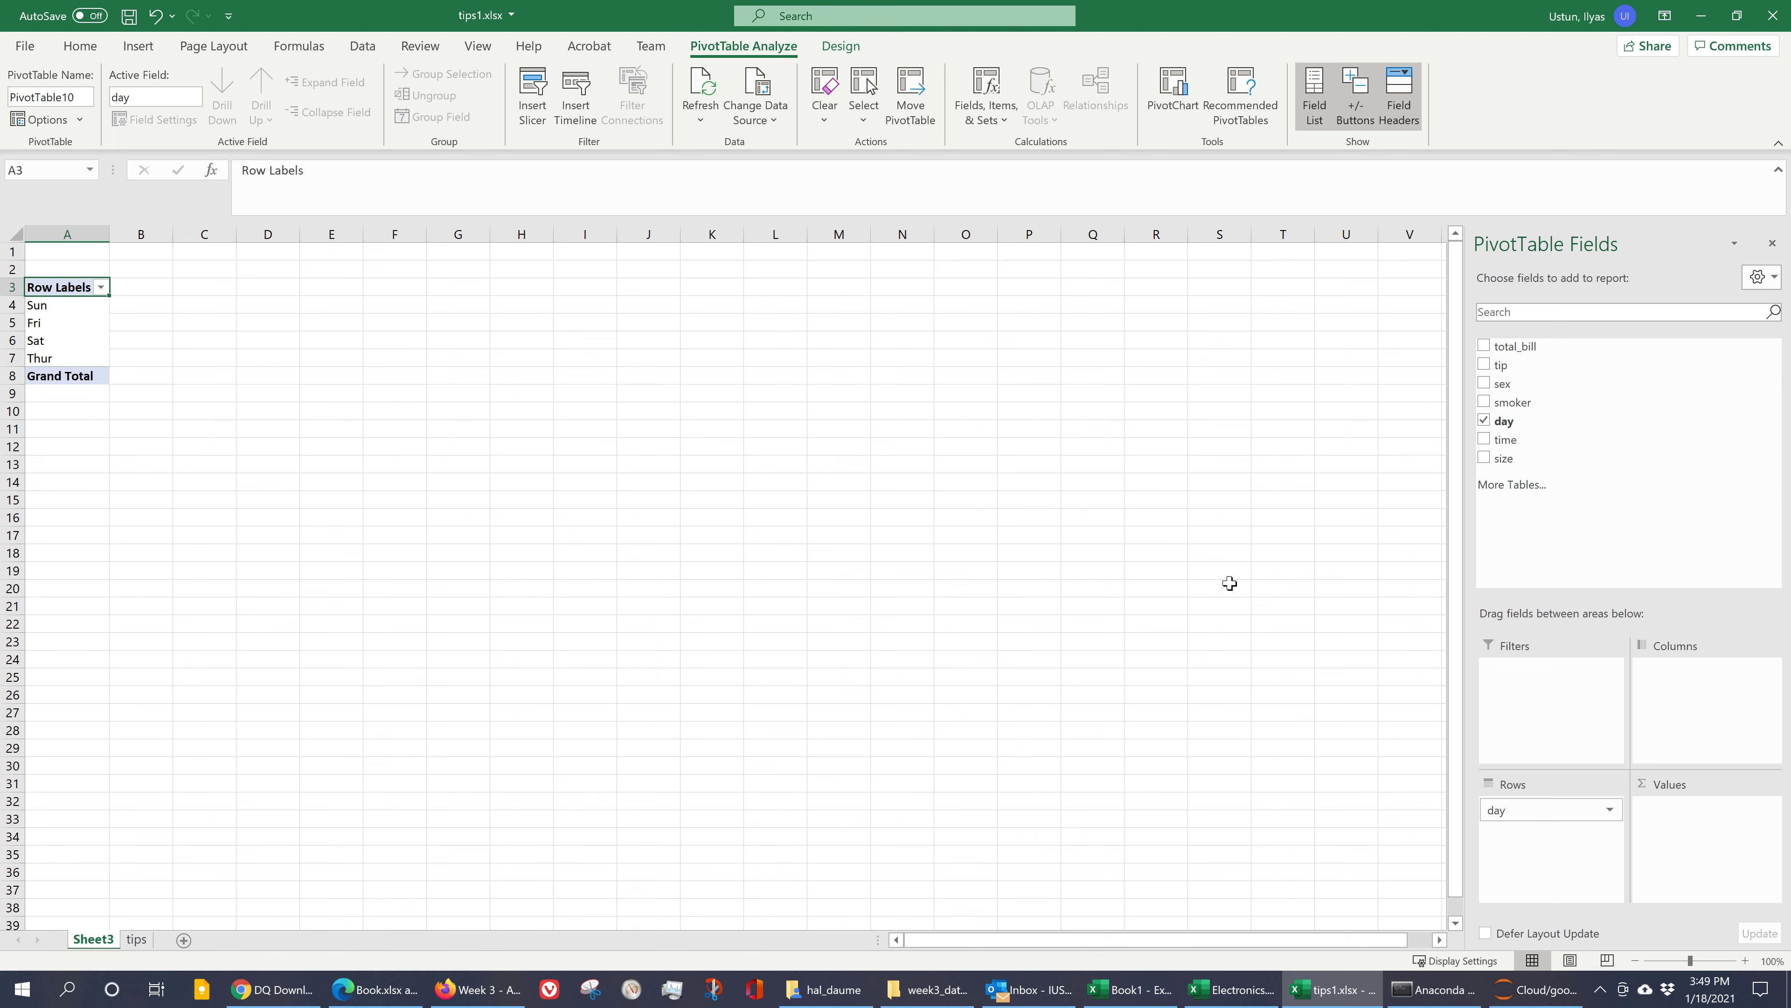
{"action": "left_click_drag", "start_coordinate": [1524, 422], "coordinate": [1693, 835]}
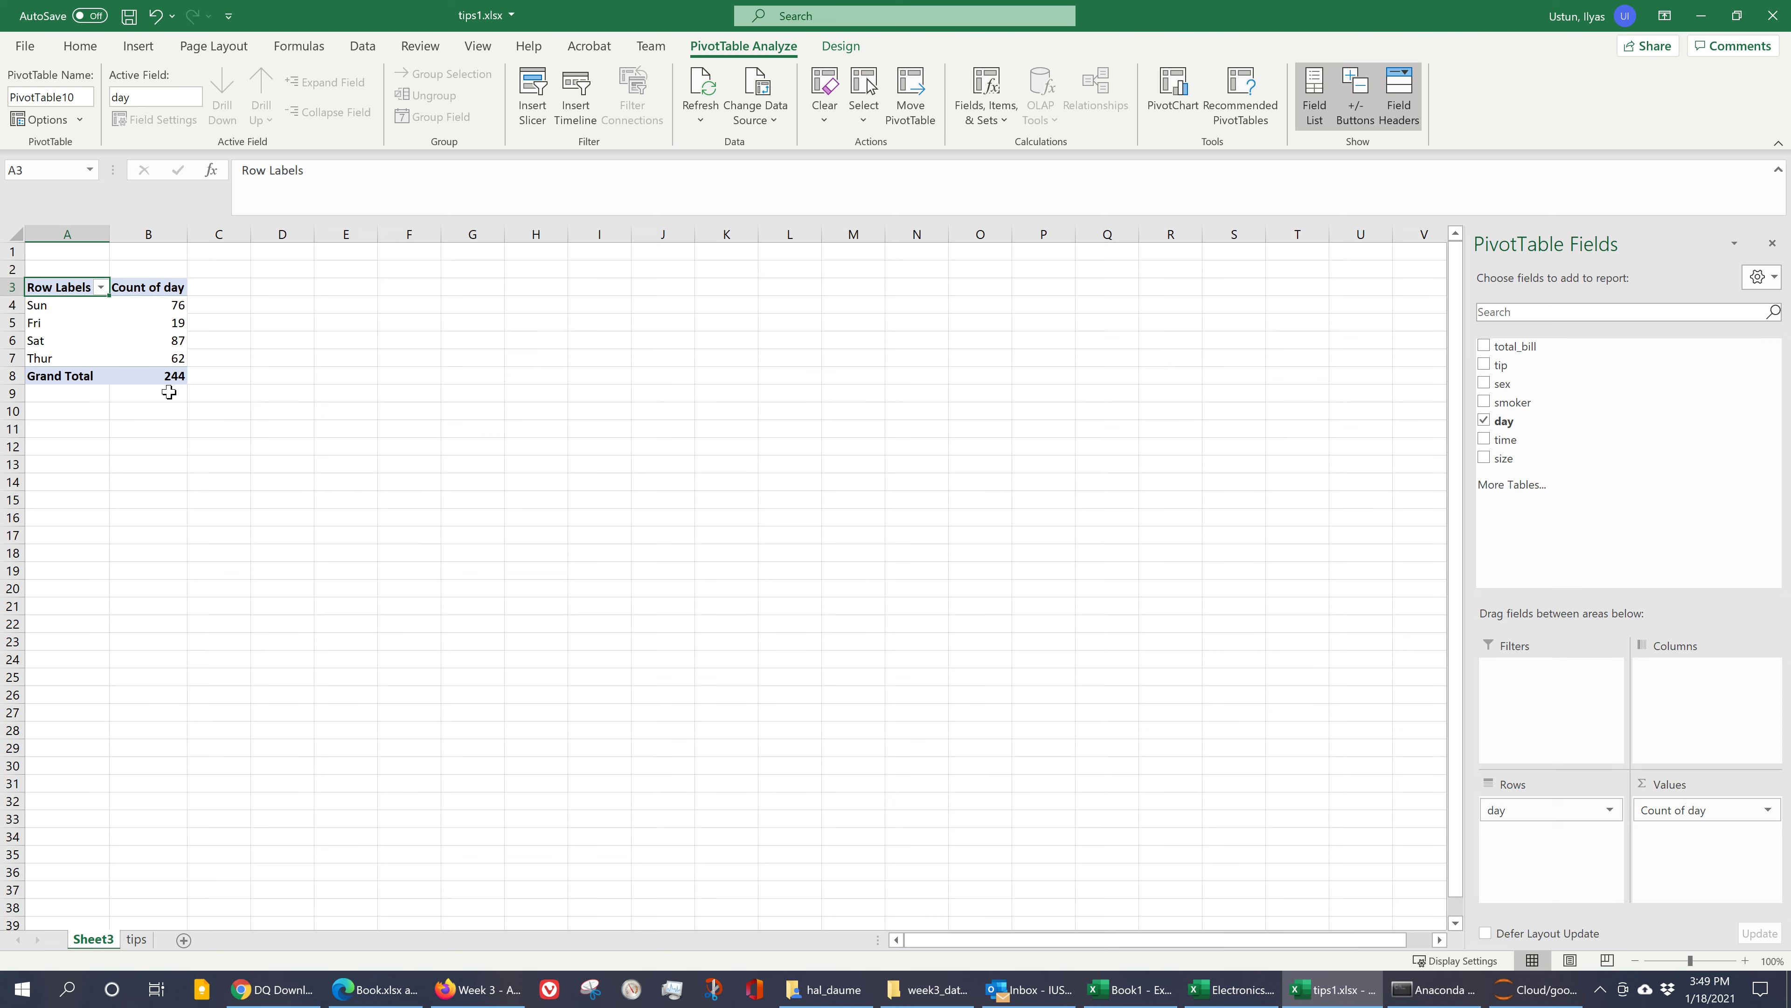
- Break the day counts down by smoker status by adding smoker as the PivotTable's column field
{"action": "left_click", "coordinate": [332, 400]}
{"action": "left_click", "coordinate": [174, 340]}
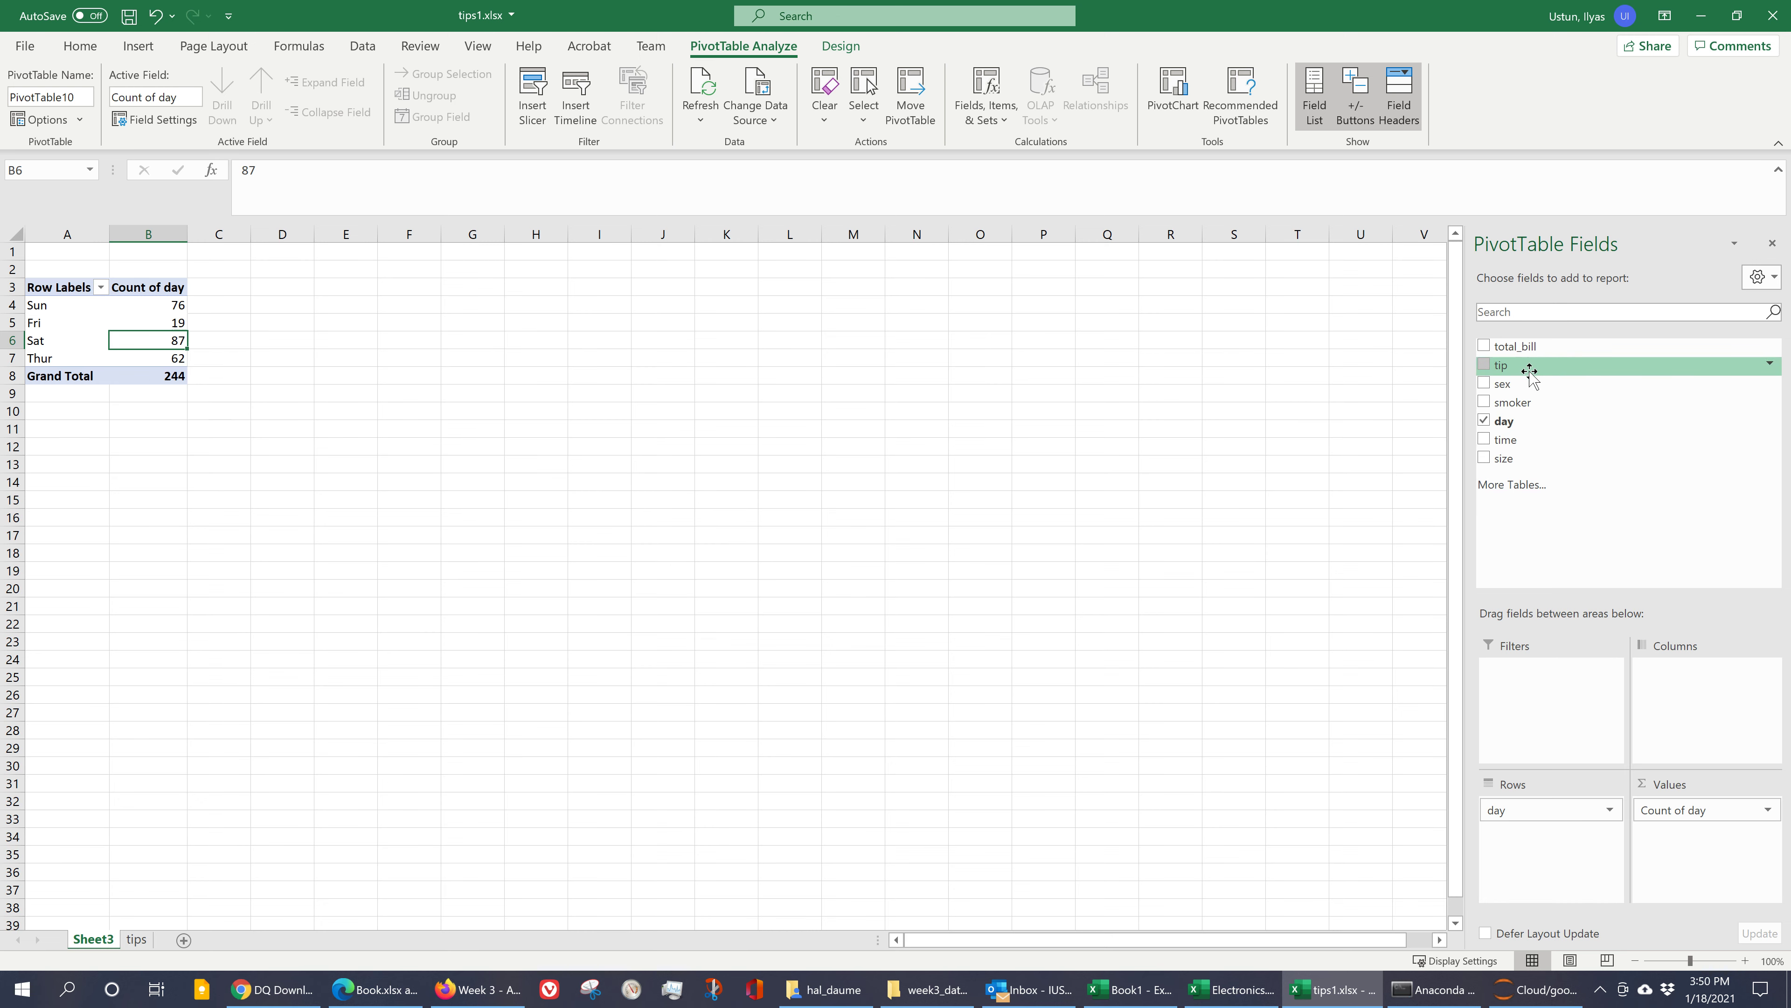
{"action": "left_click_drag", "start_coordinate": [1523, 402], "coordinate": [1682, 695]}
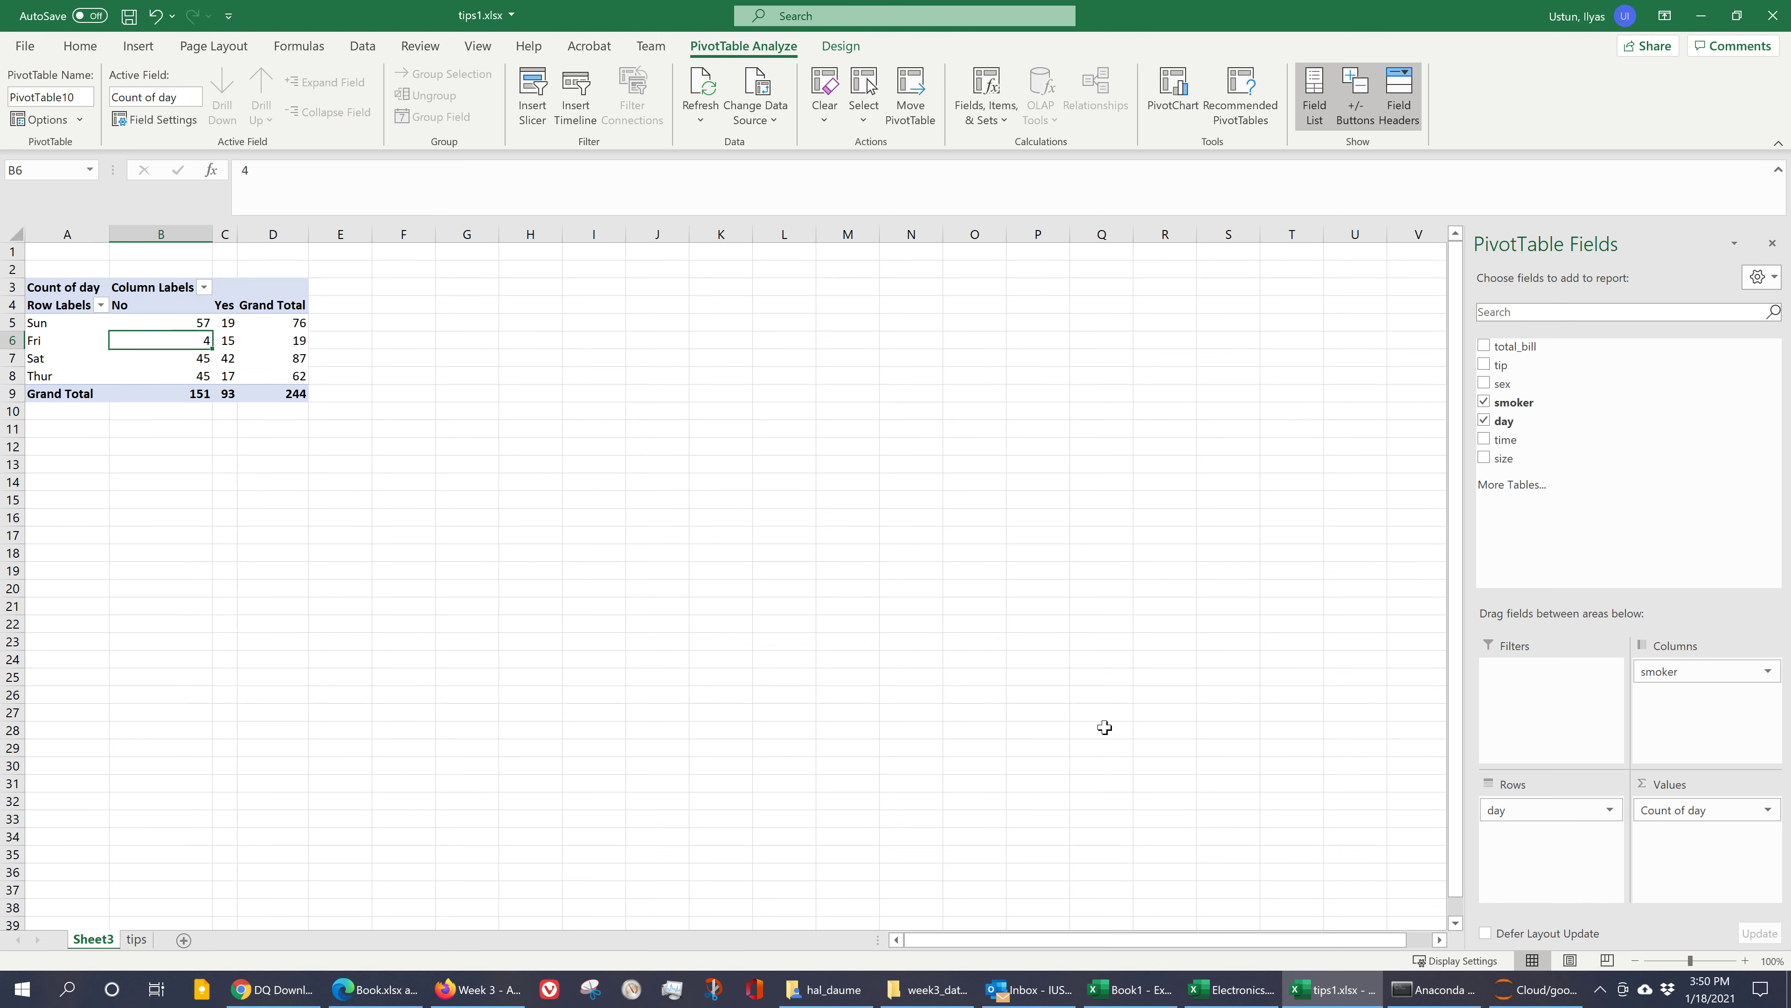
- Examine how the PivotTable lays out the days as rows and the smoker No and Yes groups as columns
{"action": "left_click", "coordinate": [533, 504]}
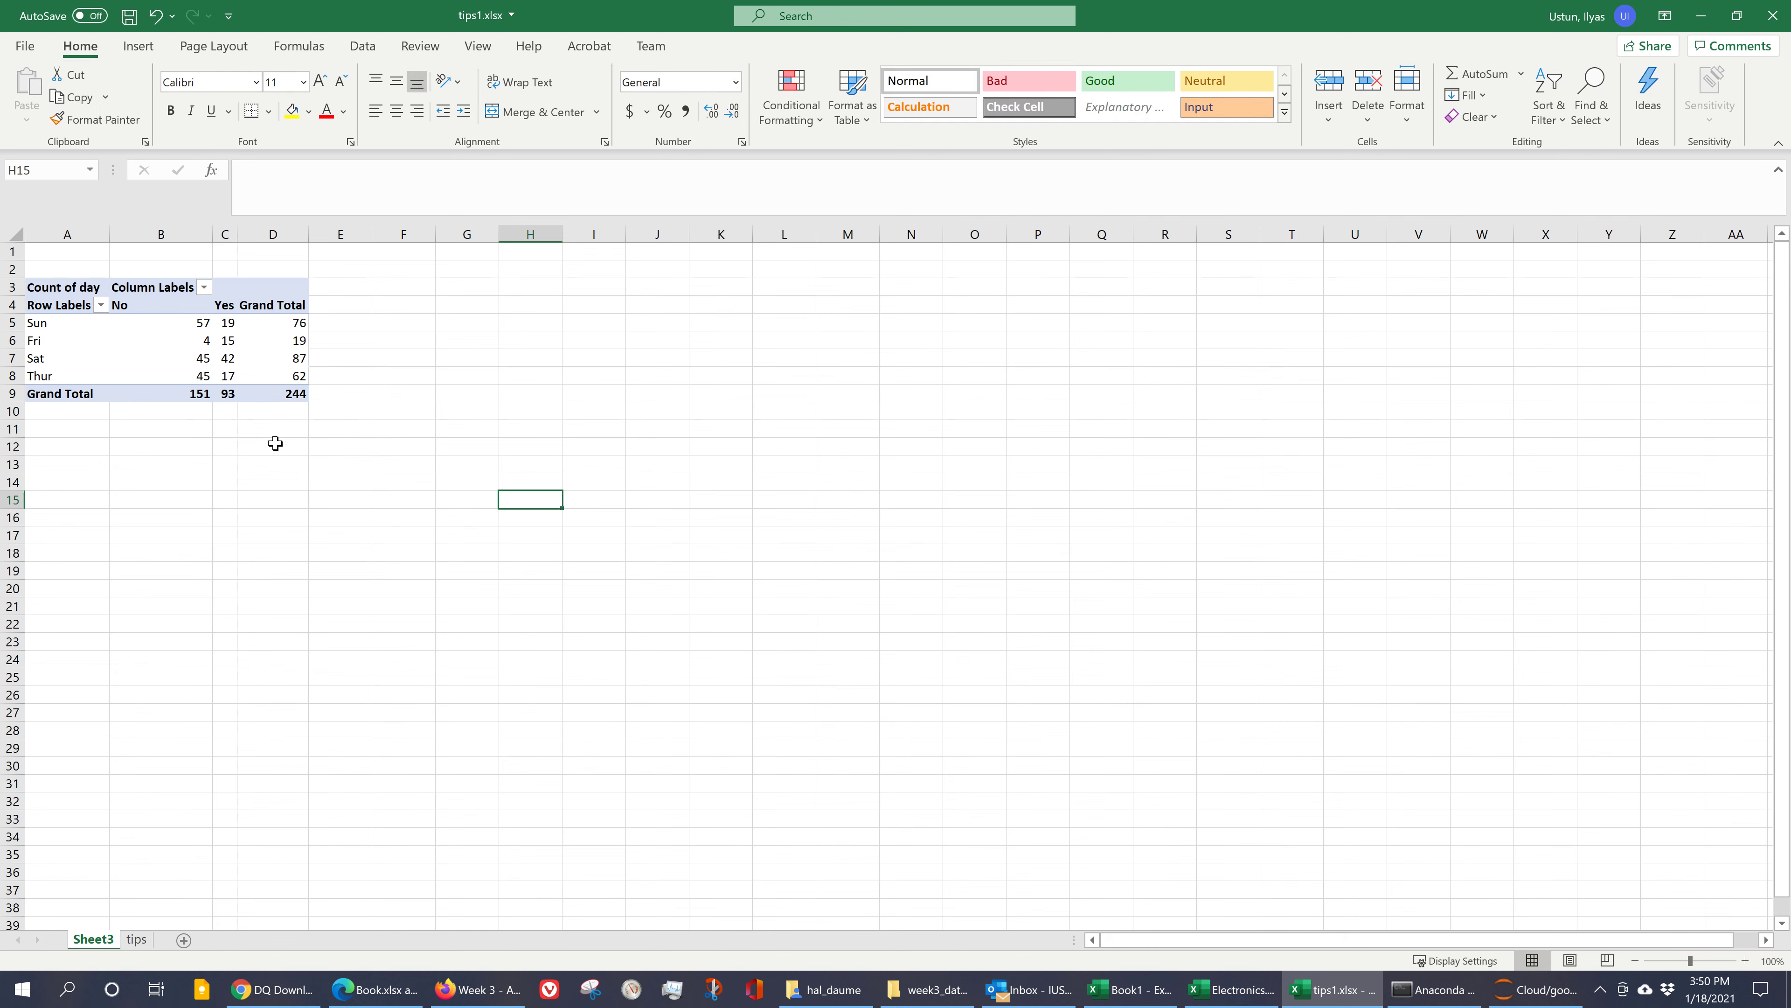
{"action": "left_click", "coordinate": [193, 360]}
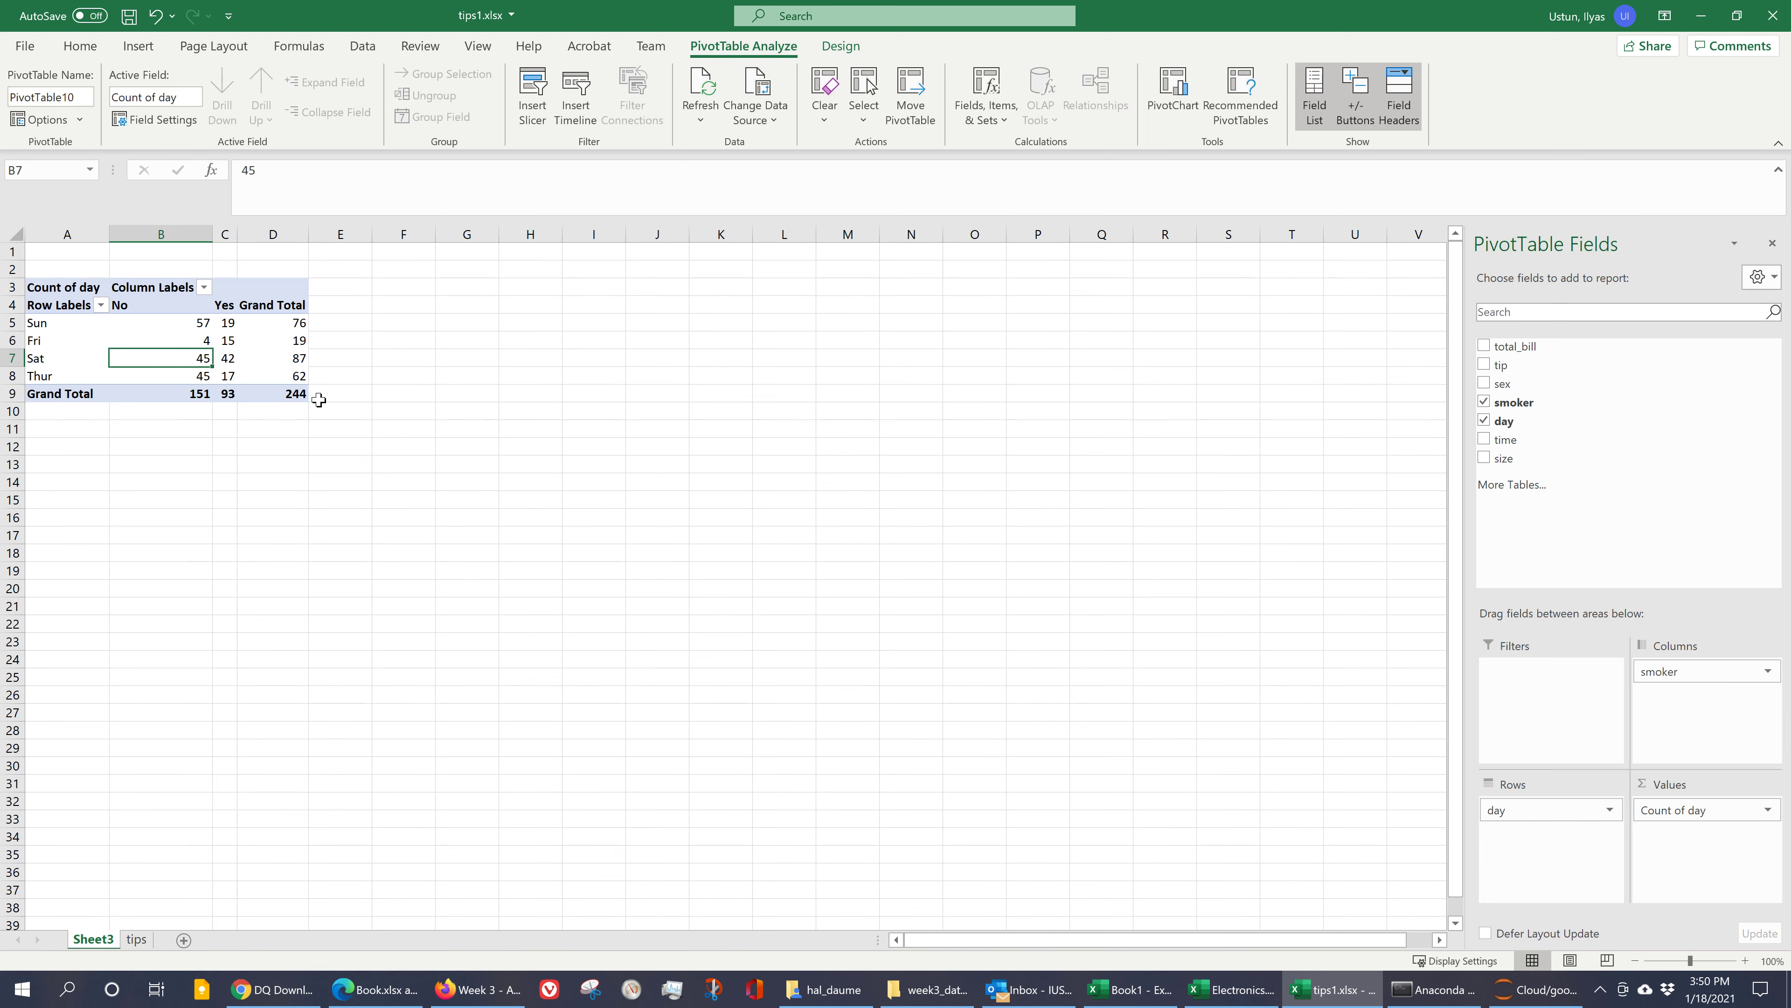
{"action": "scroll", "coordinate": [216, 375], "scroll_direction": "up", "scroll_amount": 4}
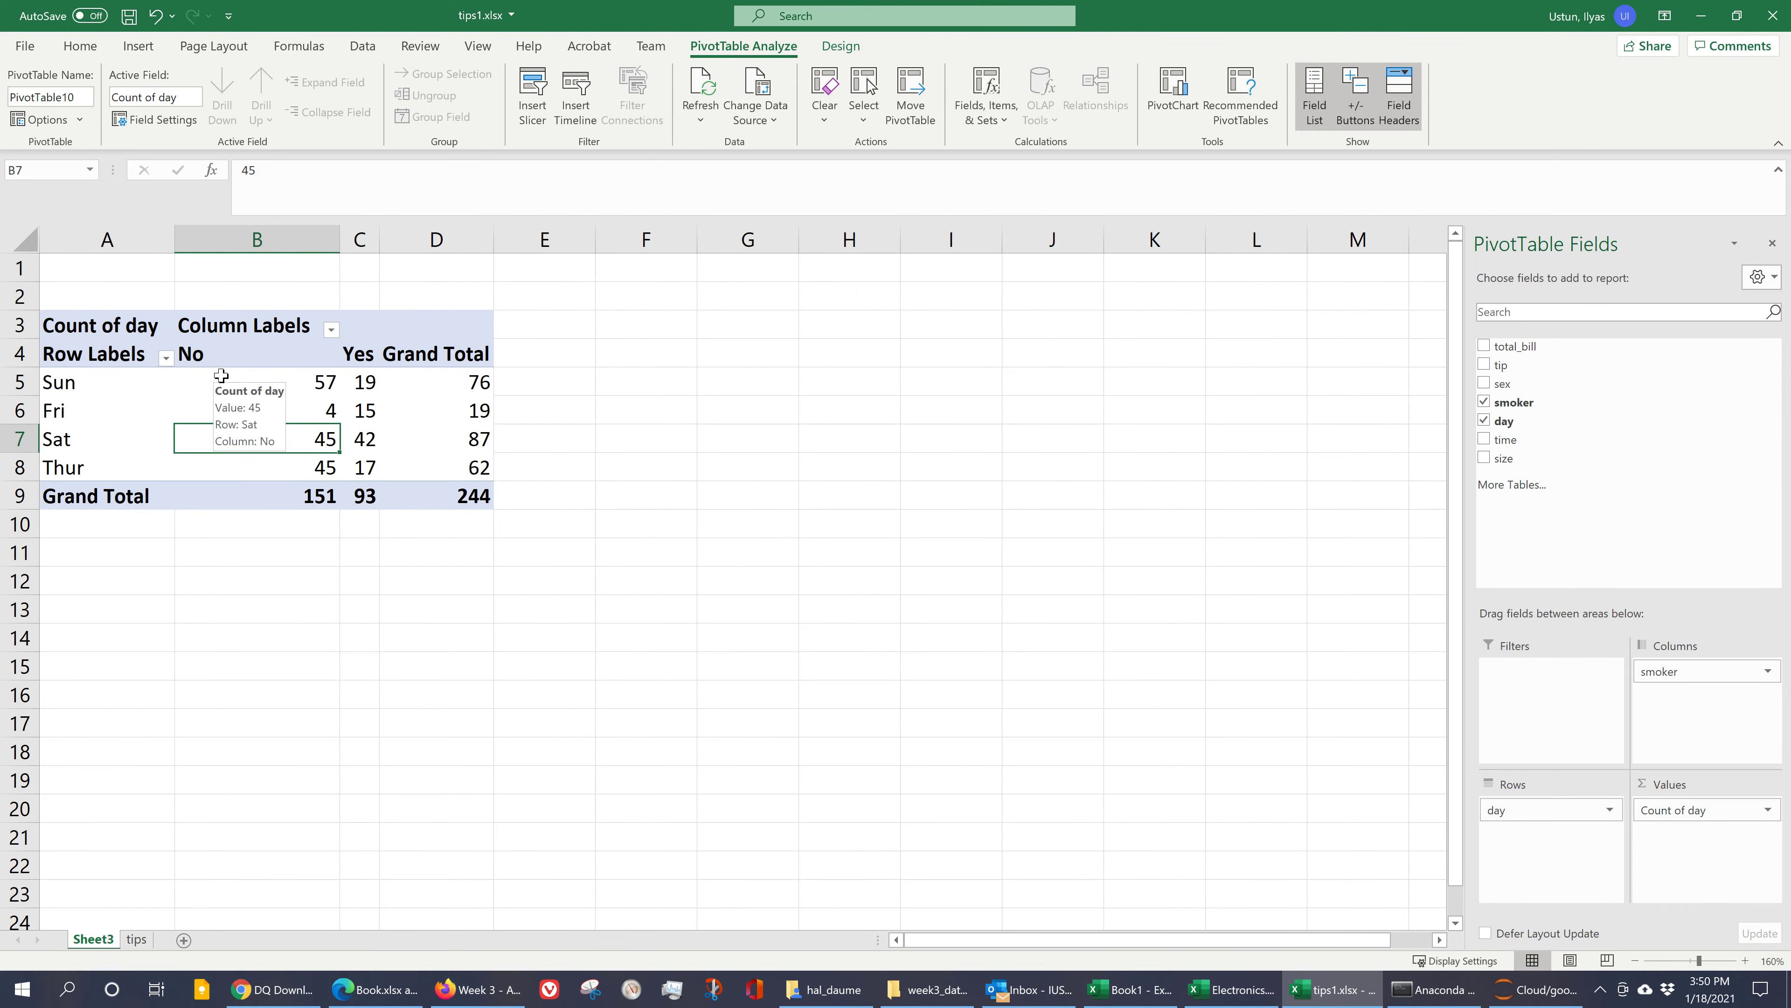
{"action": "scroll", "coordinate": [221, 375], "scroll_direction": "up", "scroll_amount": 1}
{"action": "left_click", "coordinate": [467, 576]}
{"action": "left_click", "coordinate": [394, 429]}
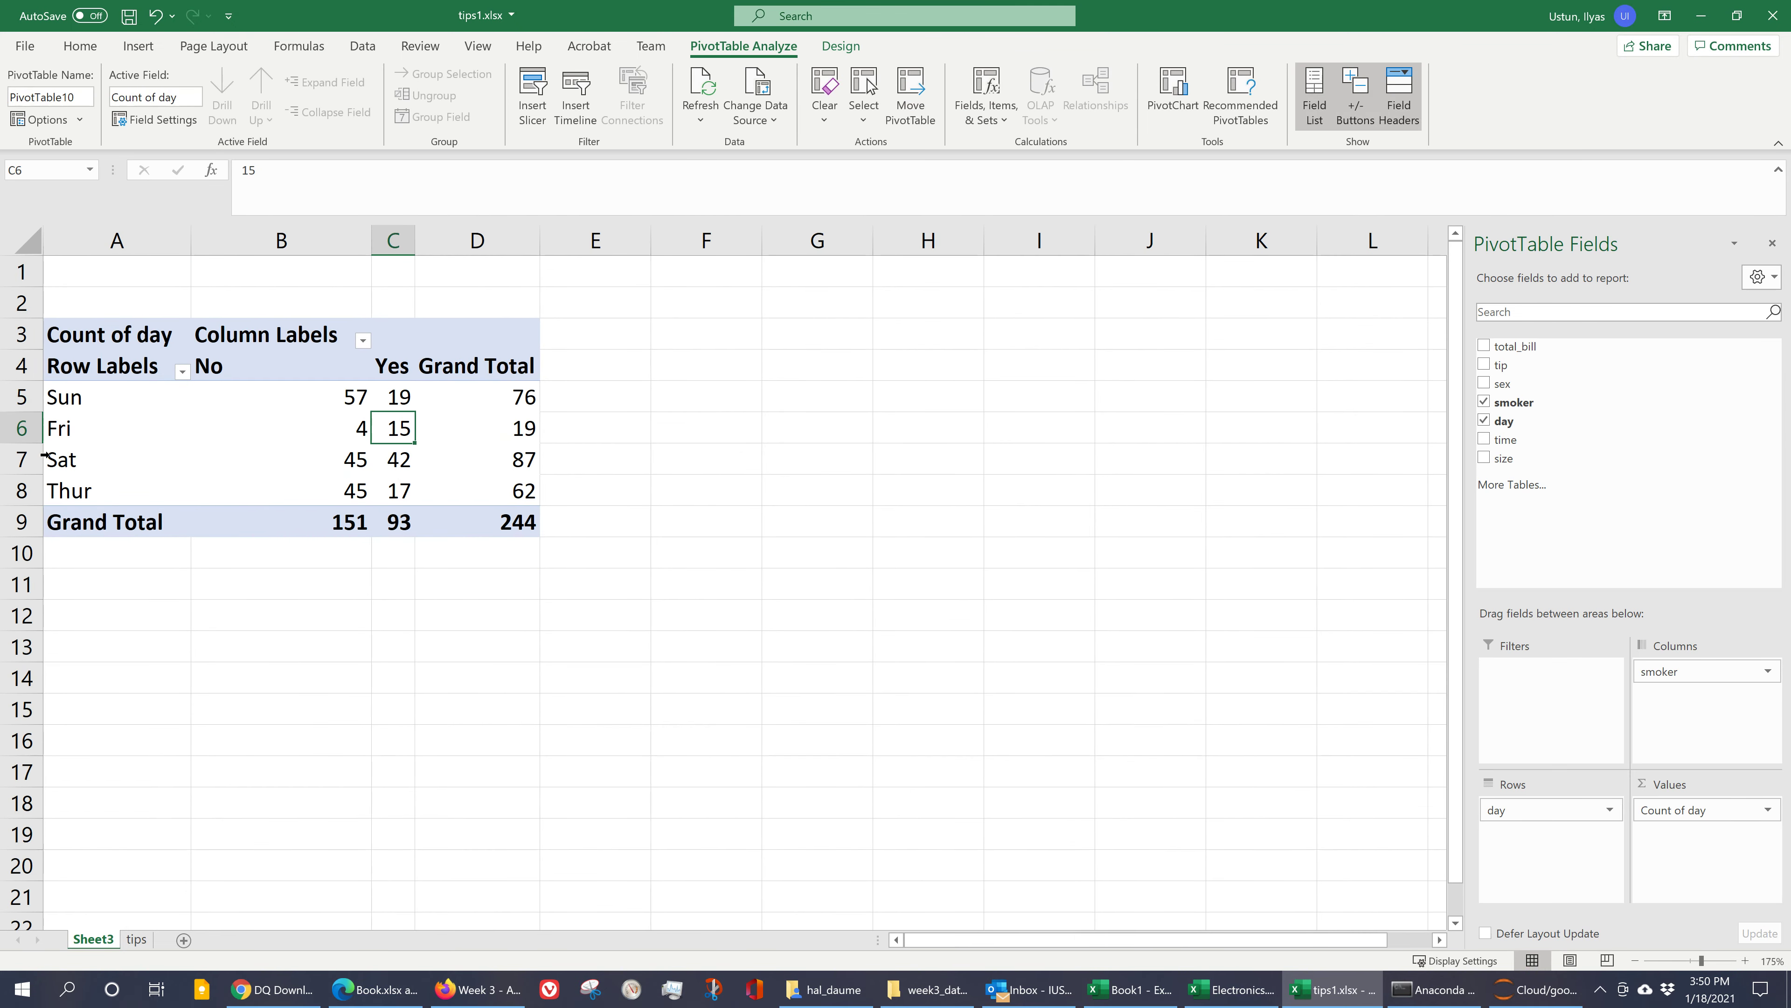
{"action": "left_click", "coordinate": [56, 489]}
{"action": "left_click", "coordinate": [59, 397]}
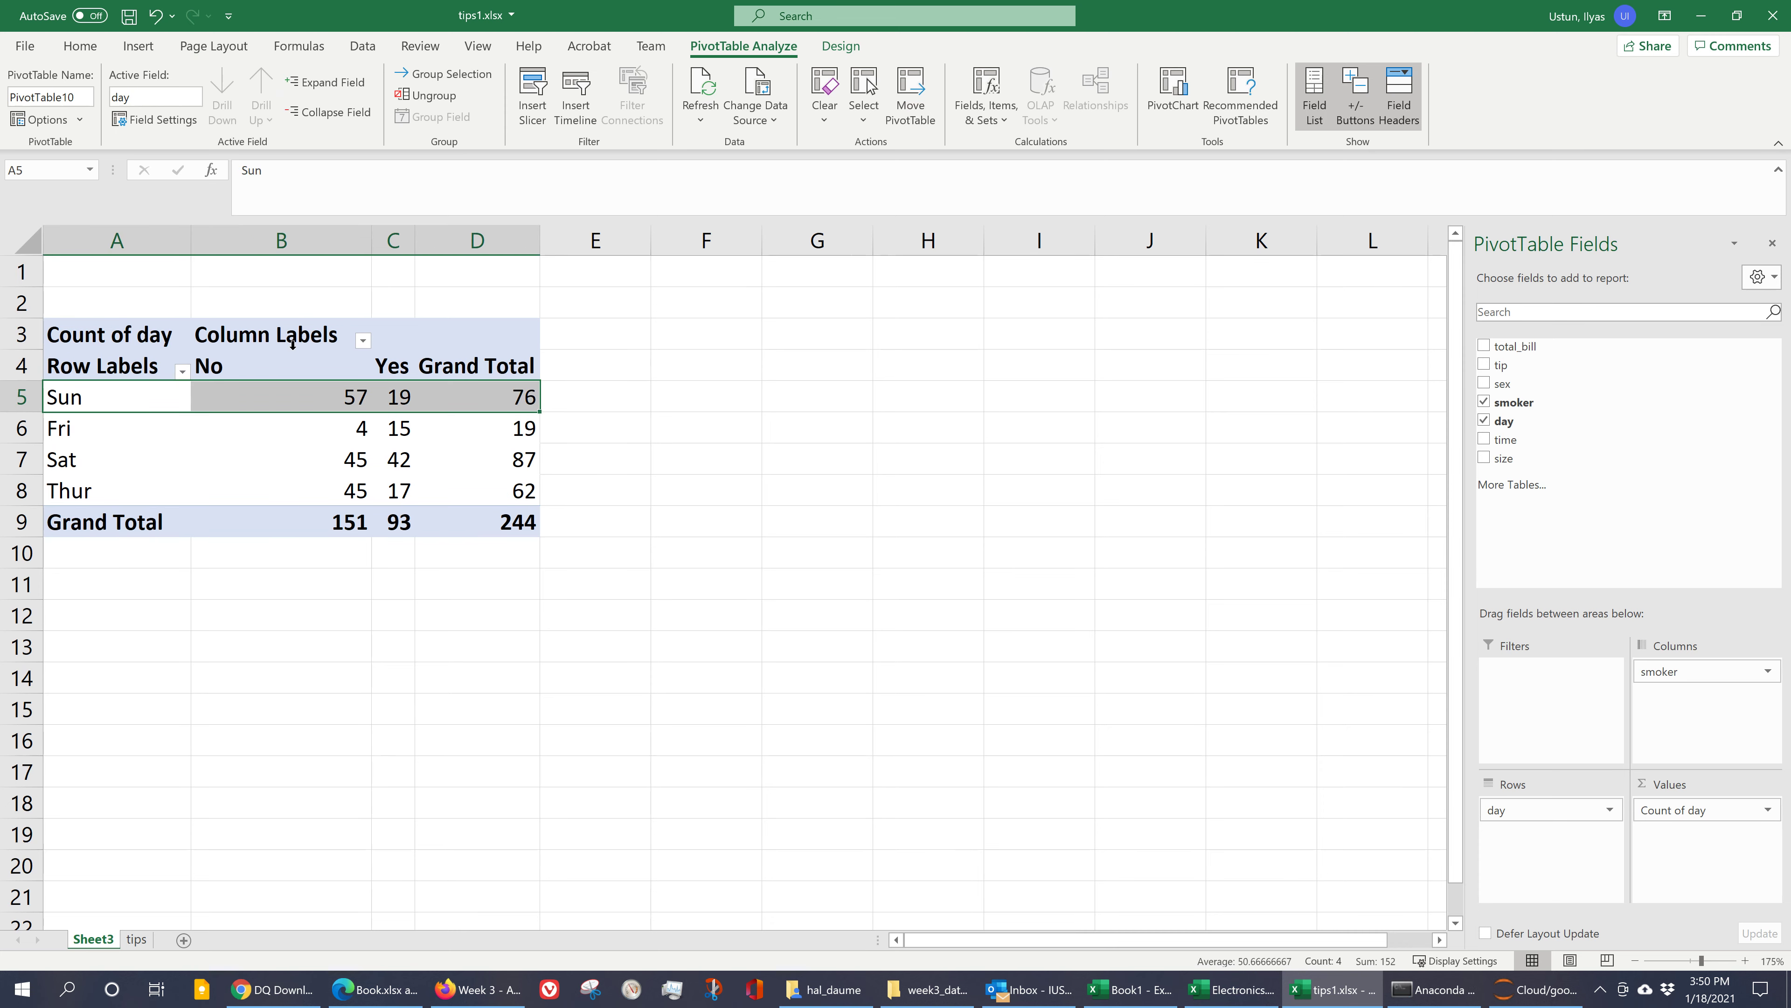
{"action": "left_click", "coordinate": [276, 354]}
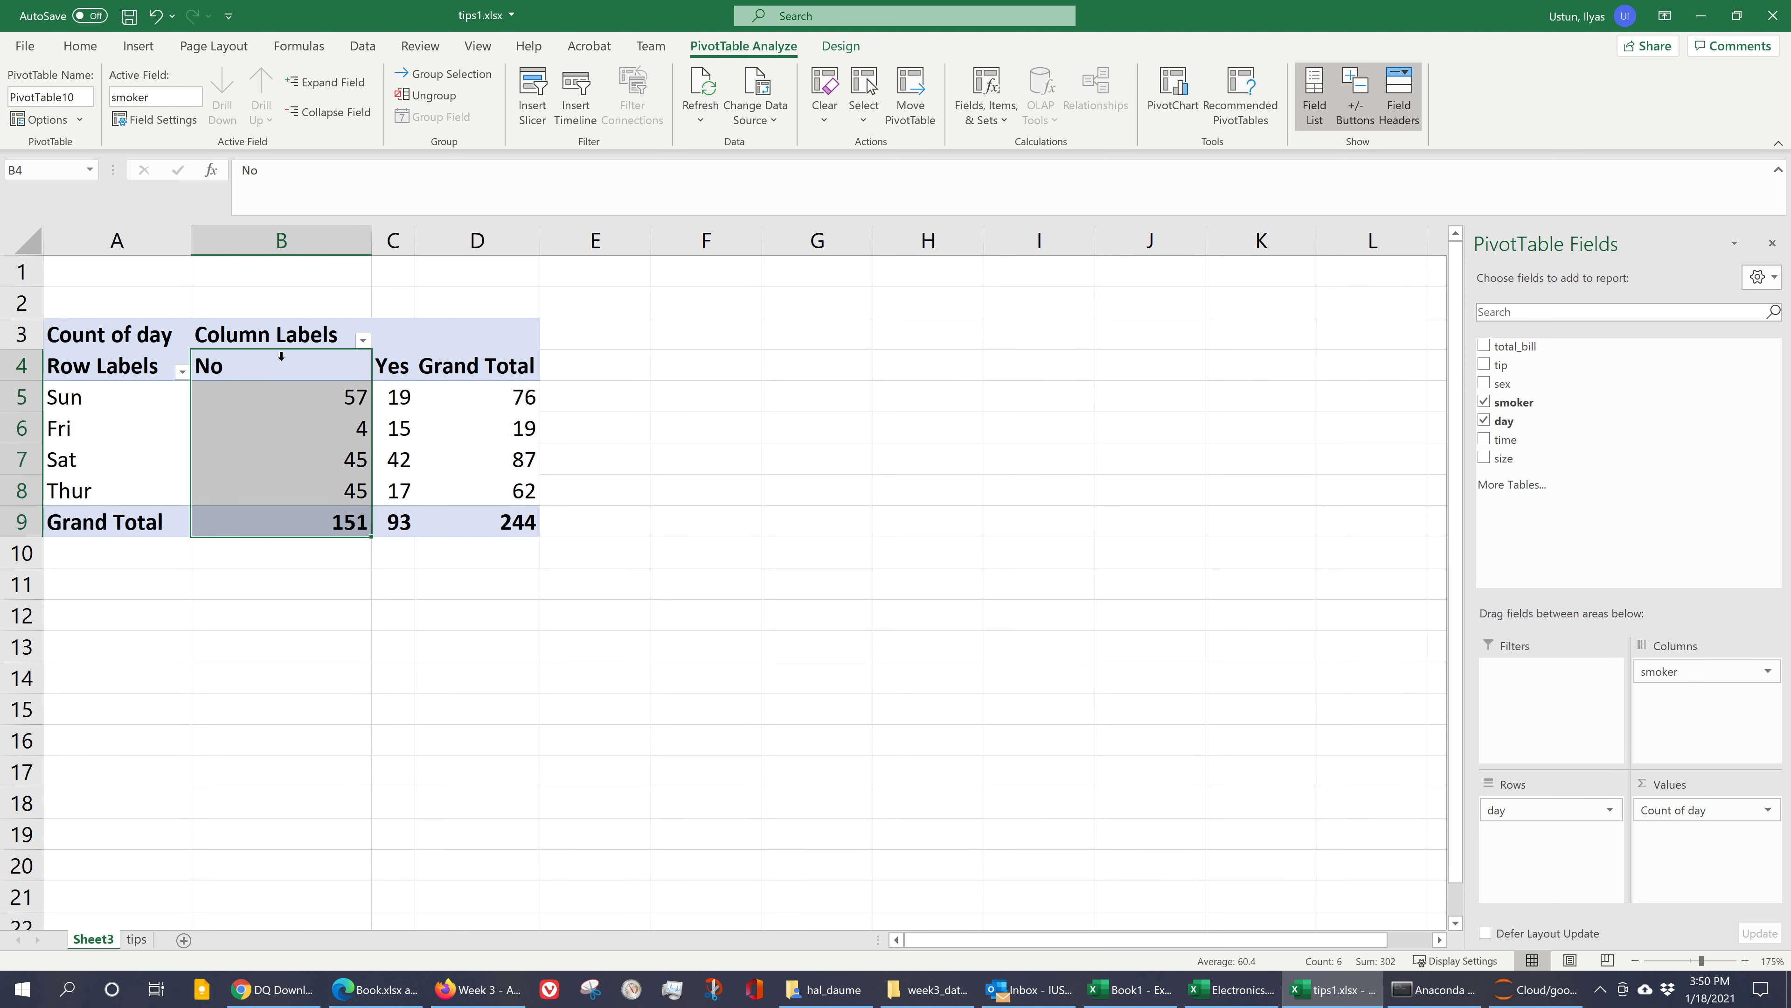
{"action": "left_click", "coordinate": [392, 363]}
{"action": "left_click", "coordinate": [300, 377]}
{"action": "left_click", "coordinate": [391, 354]}
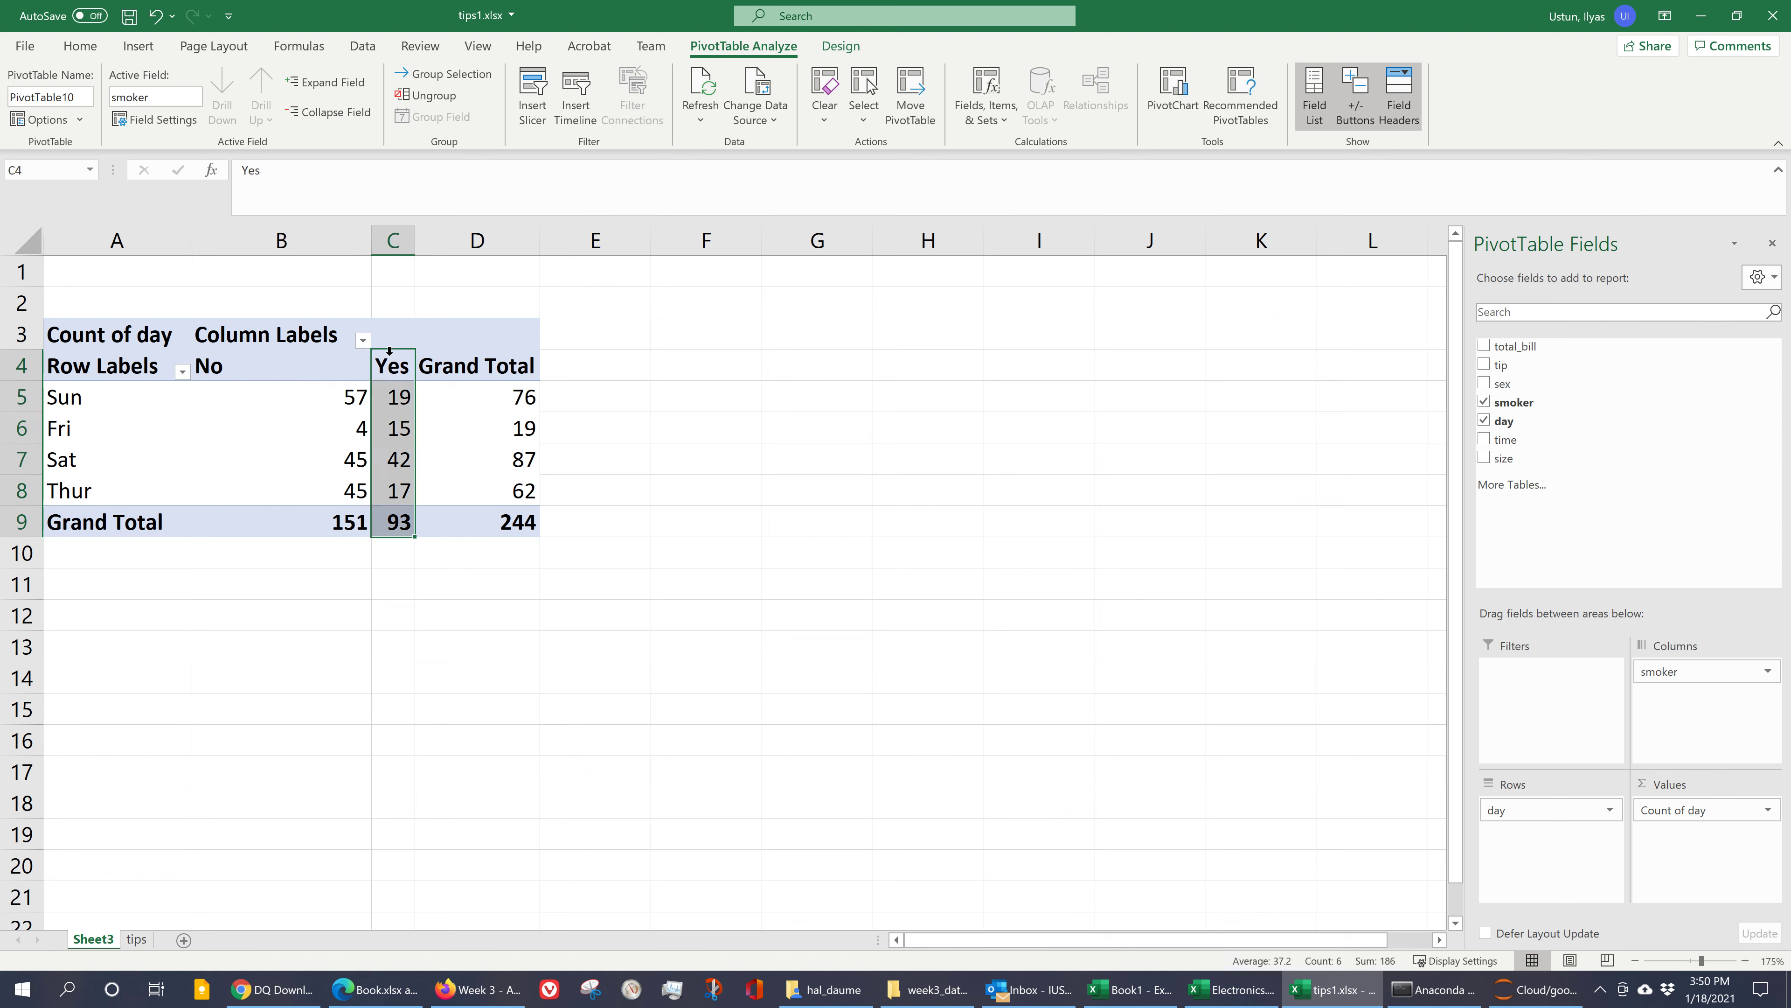
{"action": "left_click", "coordinate": [308, 375]}
{"action": "left_click", "coordinate": [390, 368]}
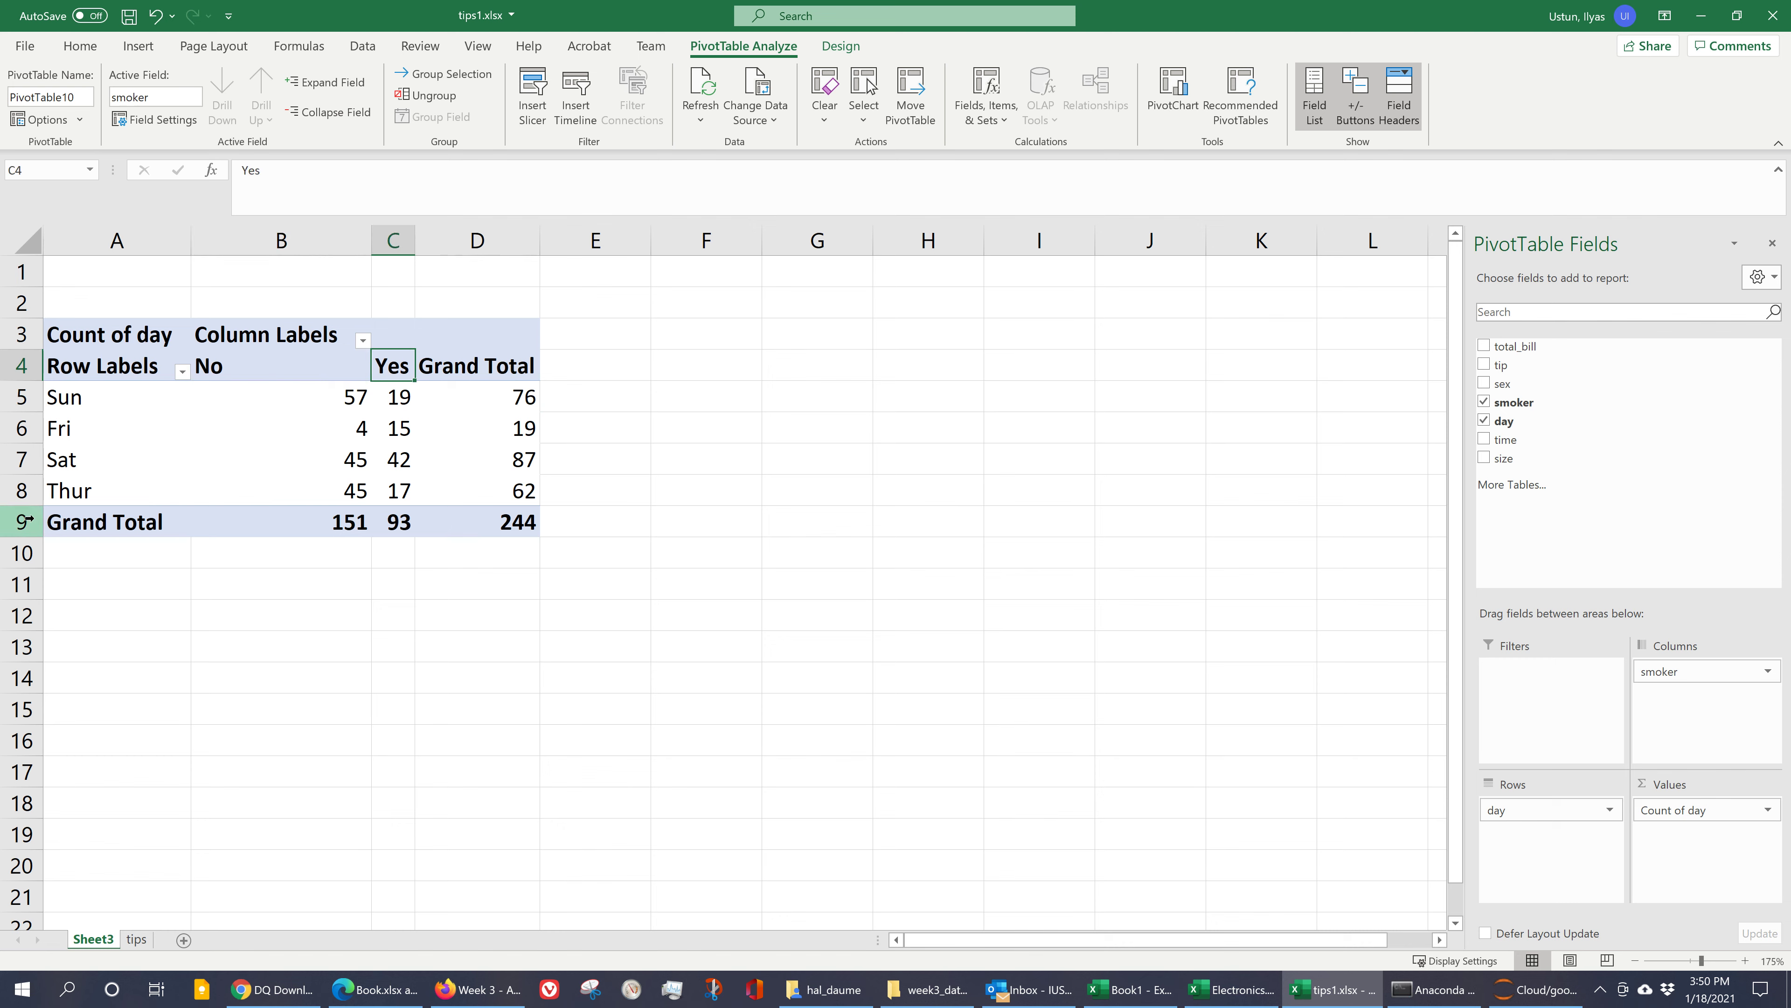
- Examine the PivotTable's grand total row and column, and compare Sunday's smoker and non-smoker counts
{"action": "left_click", "coordinate": [11, 522]}
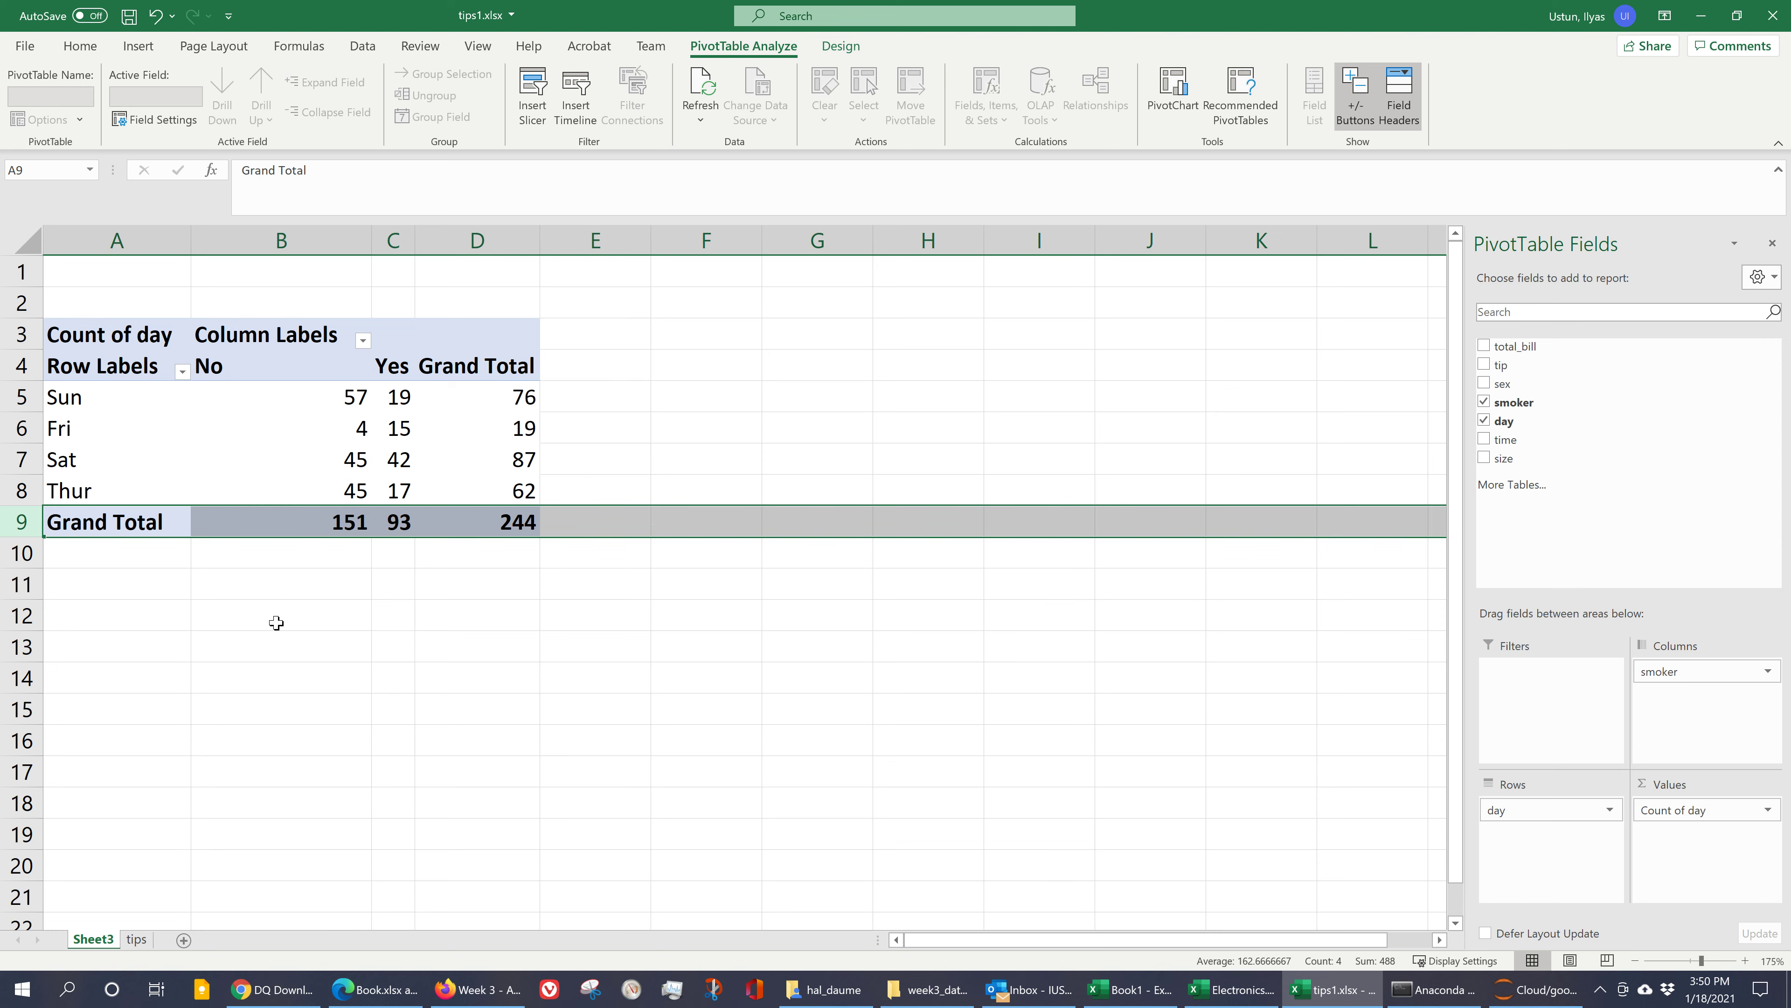
{"action": "left_click", "coordinate": [452, 370]}
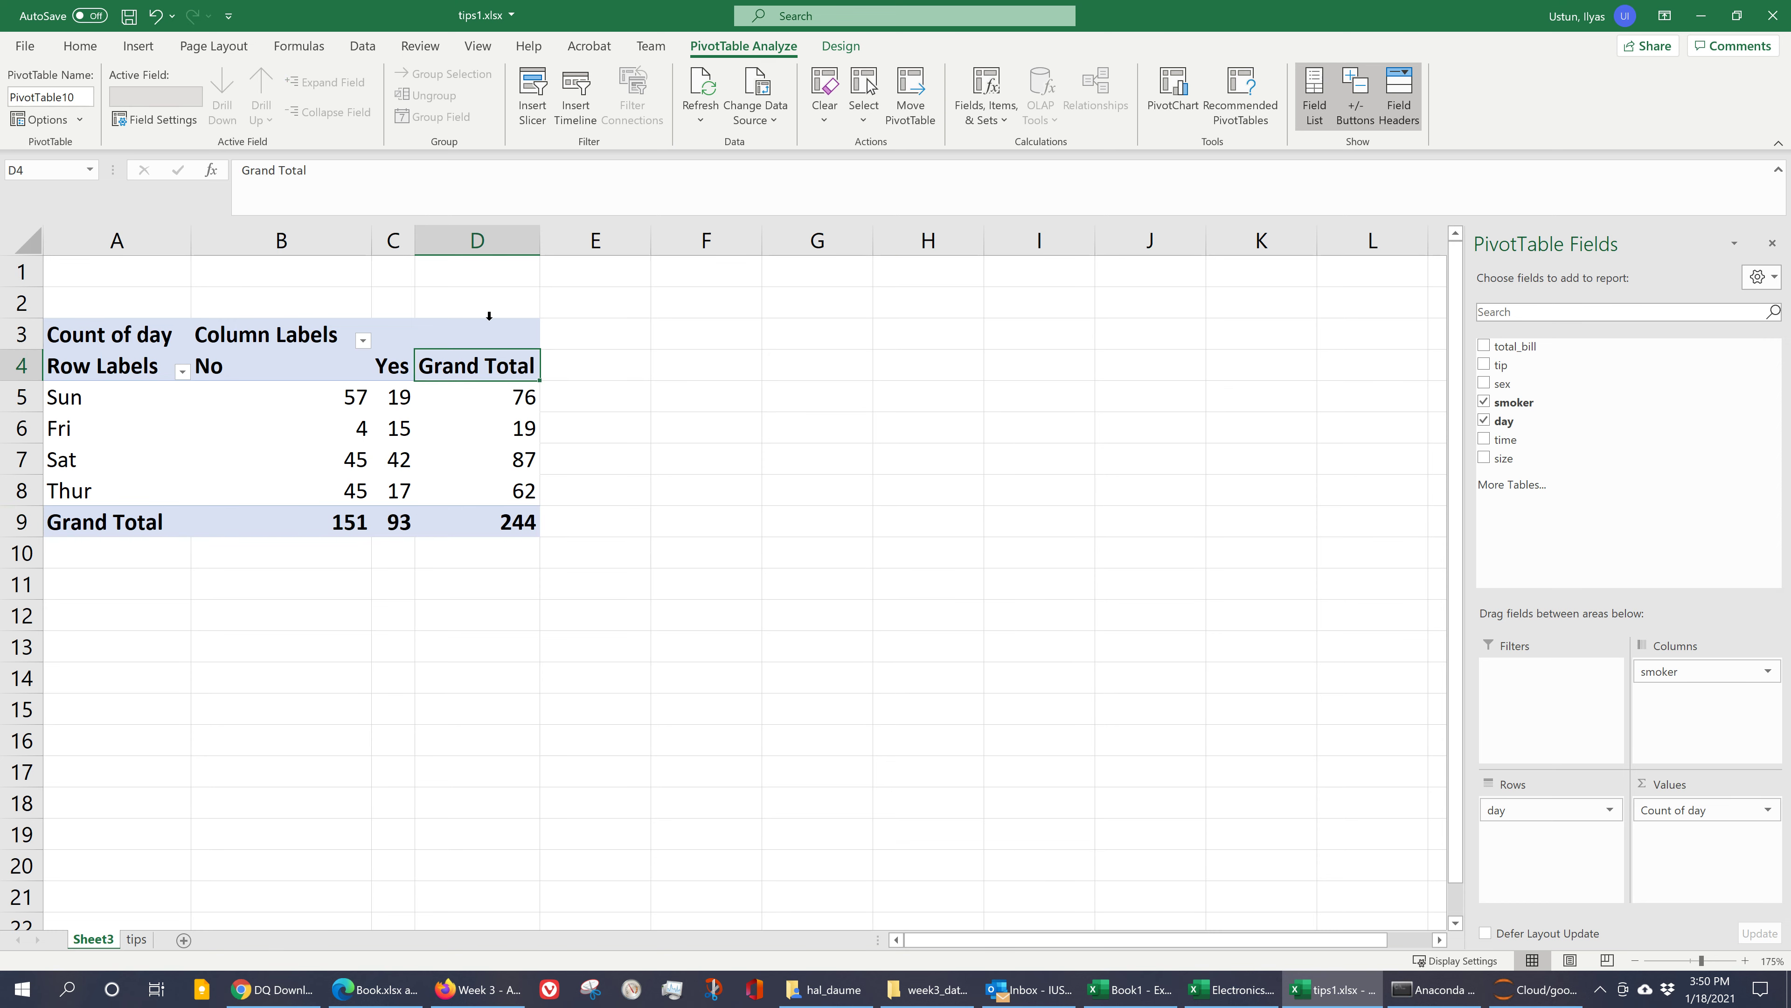
{"action": "left_click", "coordinate": [494, 237]}
{"action": "left_click", "coordinate": [494, 360]}
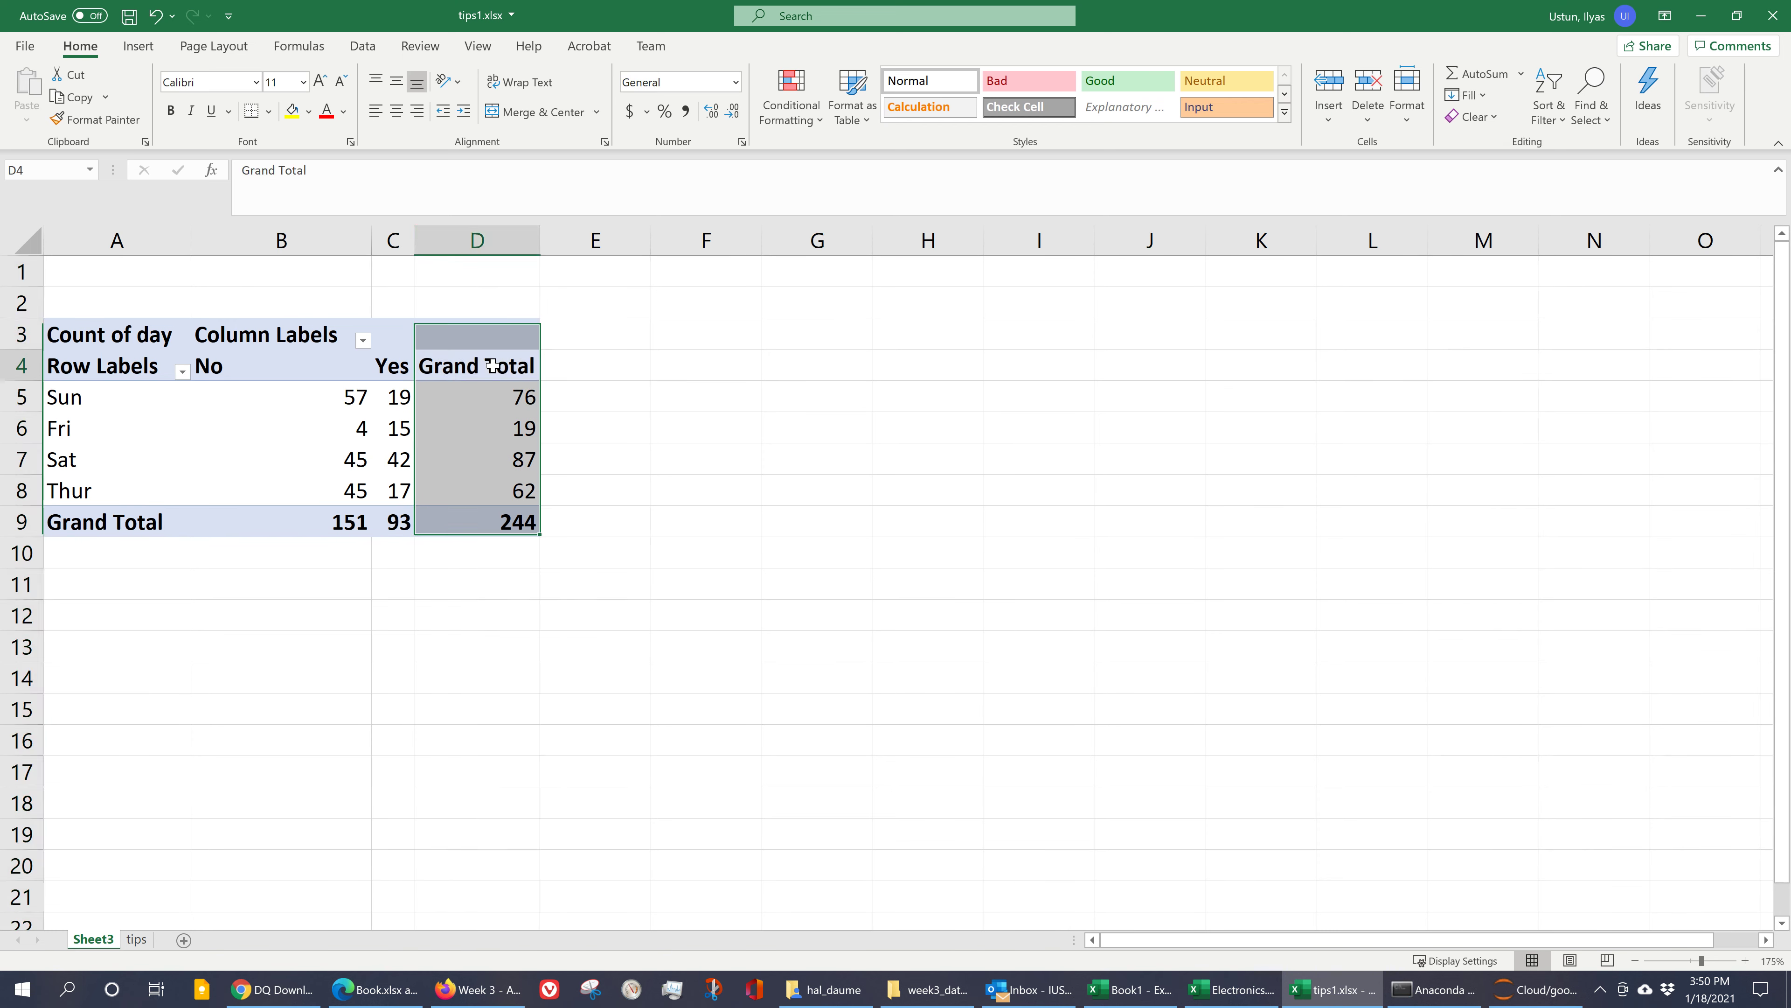
{"action": "left_click", "coordinate": [518, 400]}
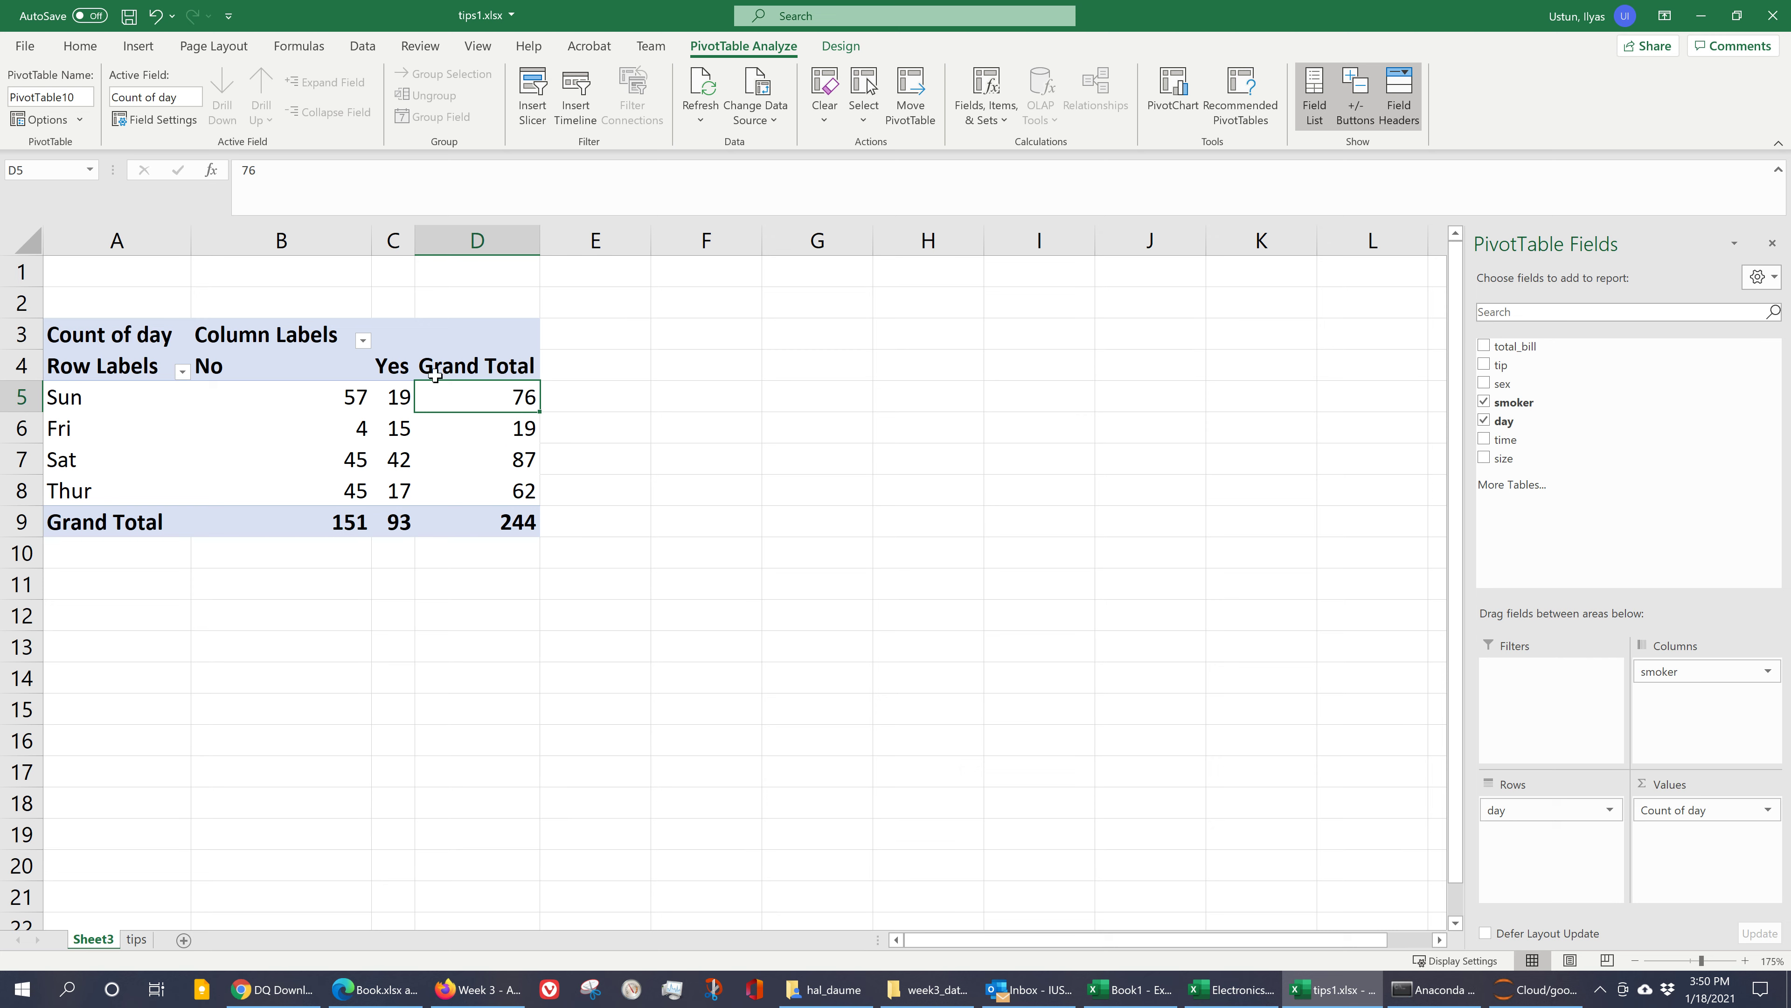
{"action": "left_click", "coordinate": [277, 402]}
{"action": "left_click", "coordinate": [407, 398]}
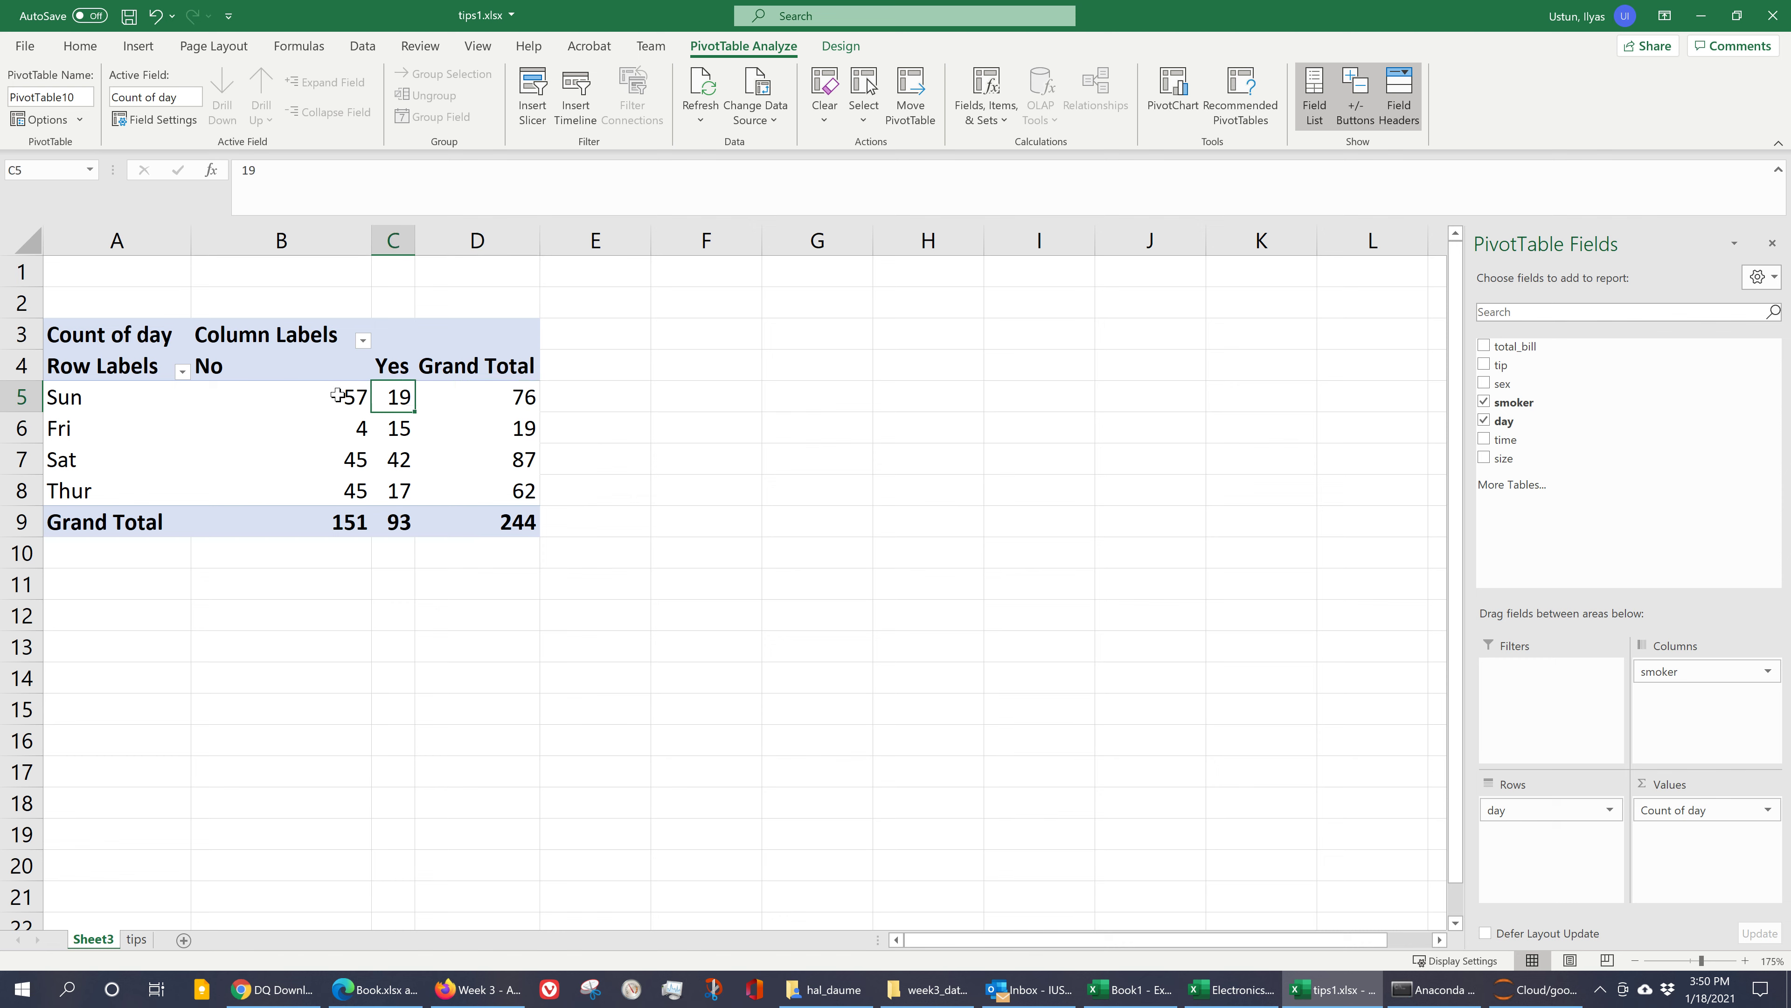
{"action": "mouse_move", "coordinate": [326, 407]}
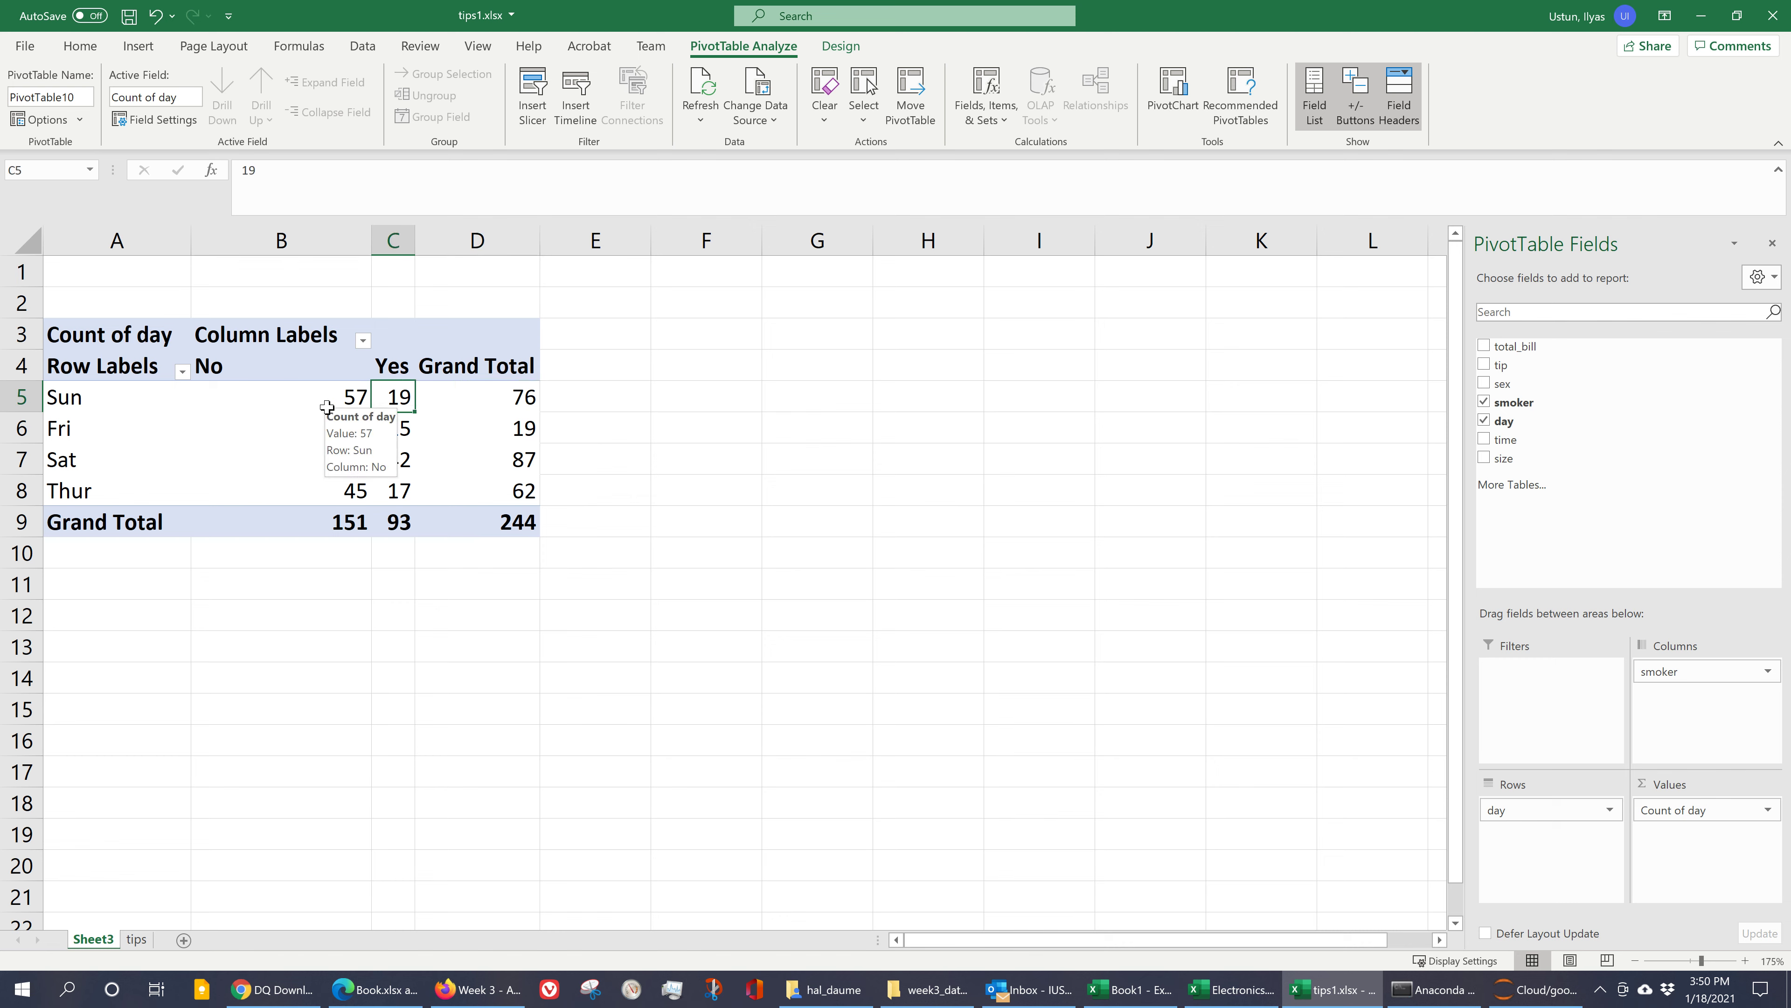
{"action": "left_click", "coordinate": [330, 404]}
{"action": "left_click", "coordinate": [400, 395]}
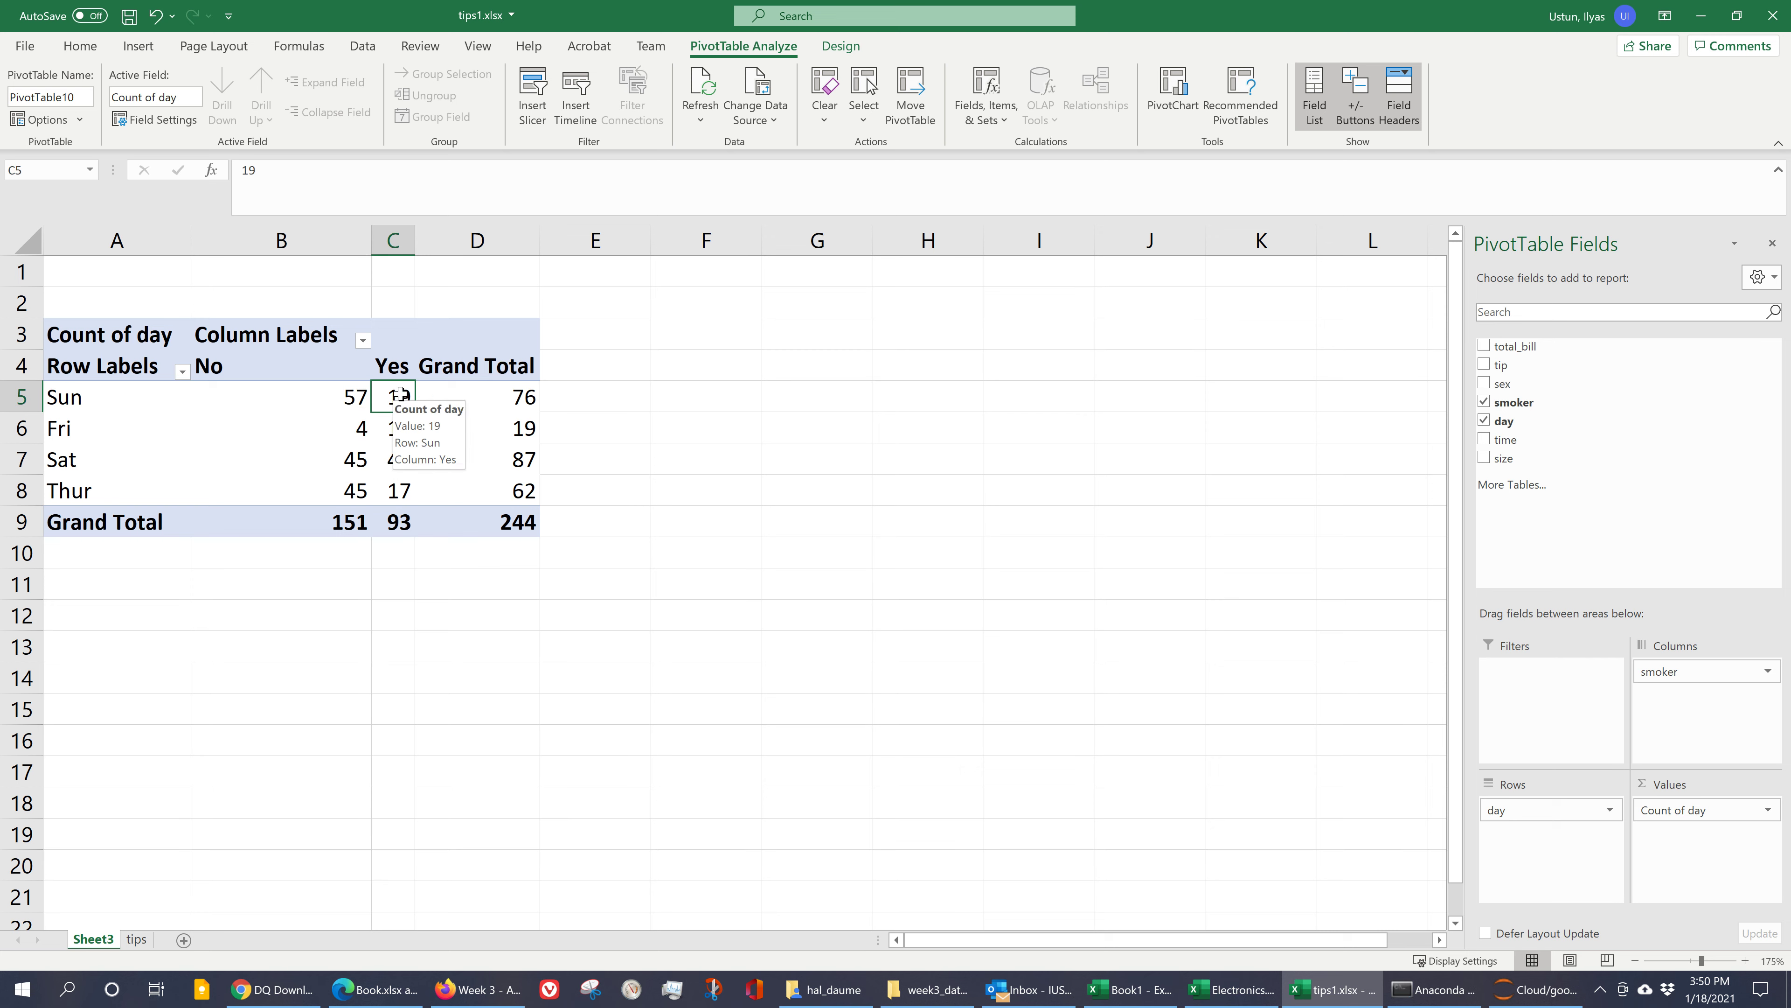
{"action": "left_click", "coordinate": [317, 387]}
{"action": "left_click", "coordinate": [393, 399]}
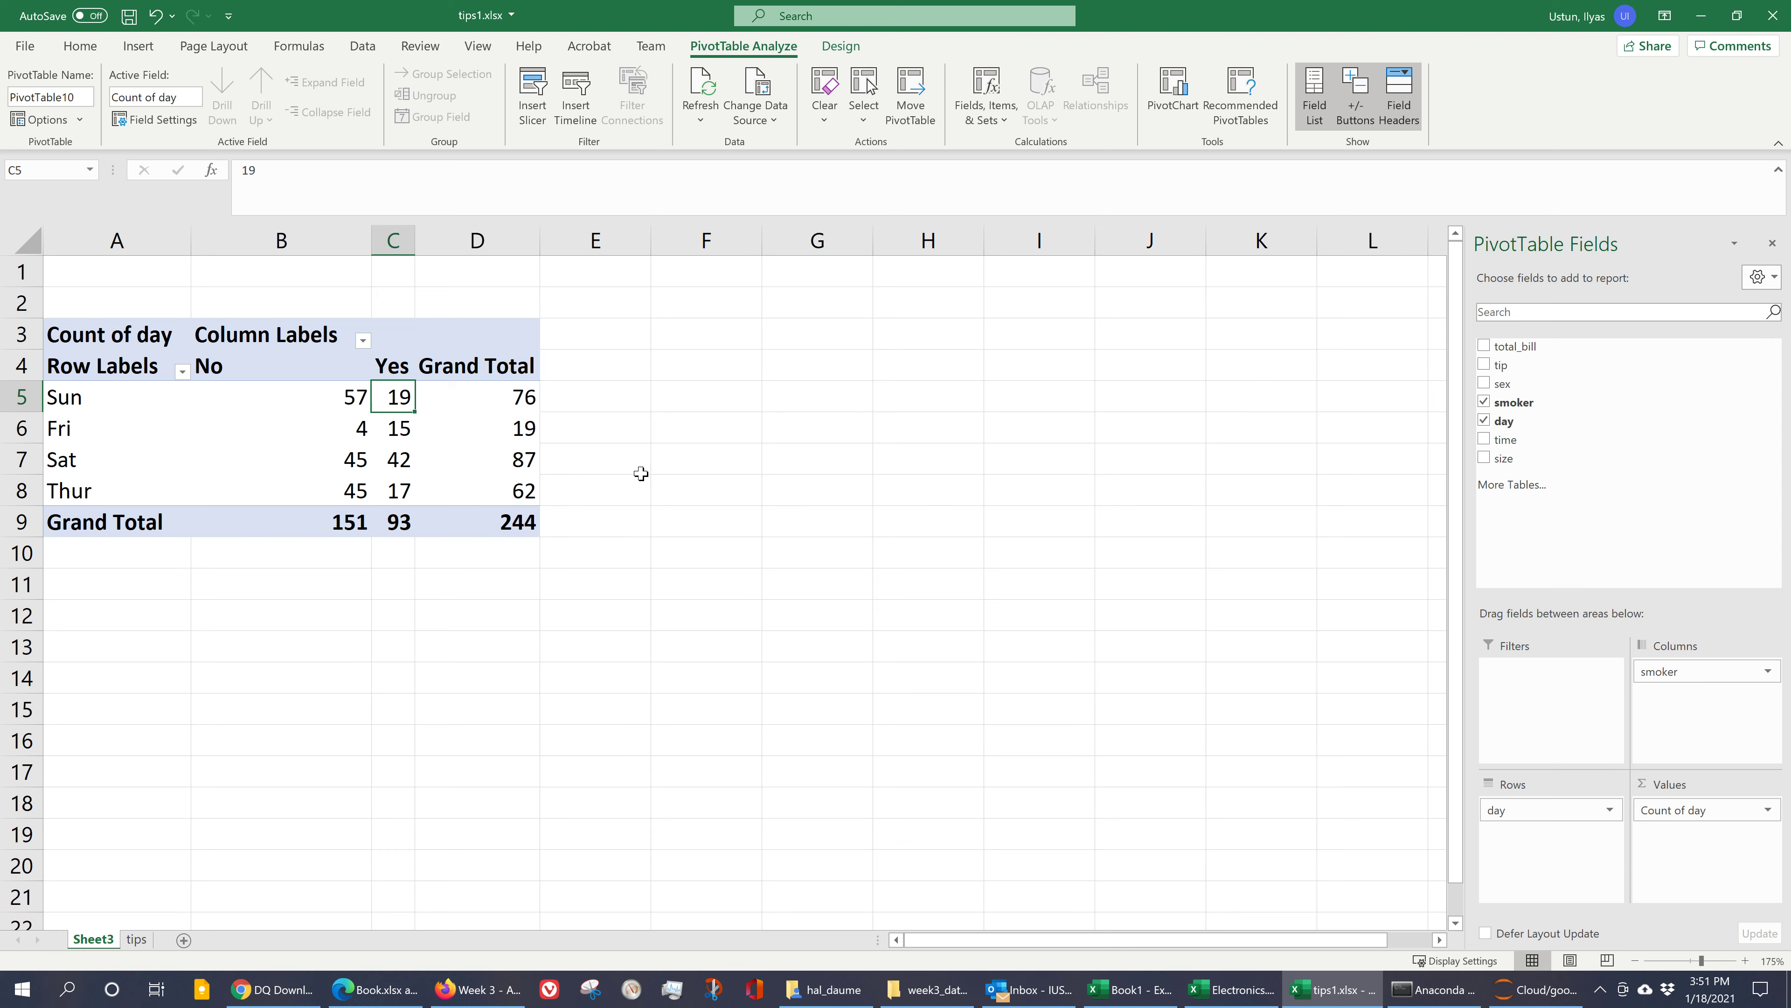
- Add time as a second row field nested under day, and inspect the Dinner and Lunch breakdown
{"action": "left_click", "coordinate": [678, 472]}
{"action": "left_click", "coordinate": [474, 479]}
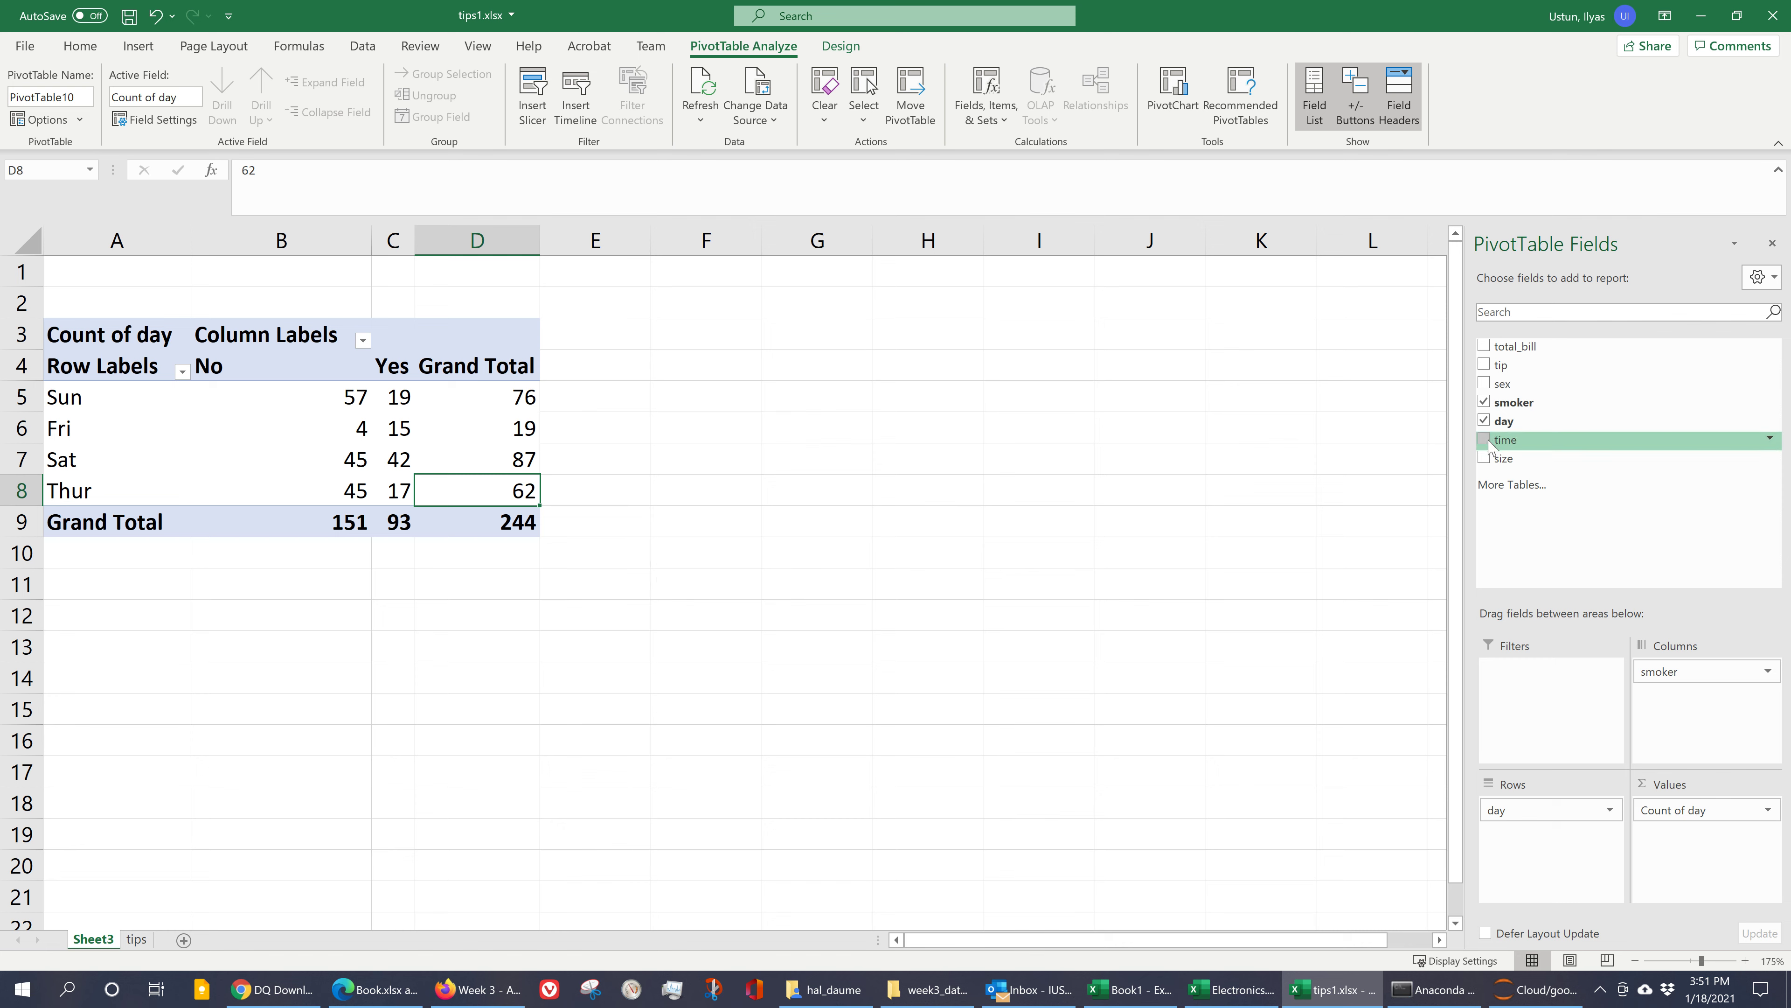
{"action": "left_click_drag", "start_coordinate": [1493, 445], "coordinate": [1548, 827]}
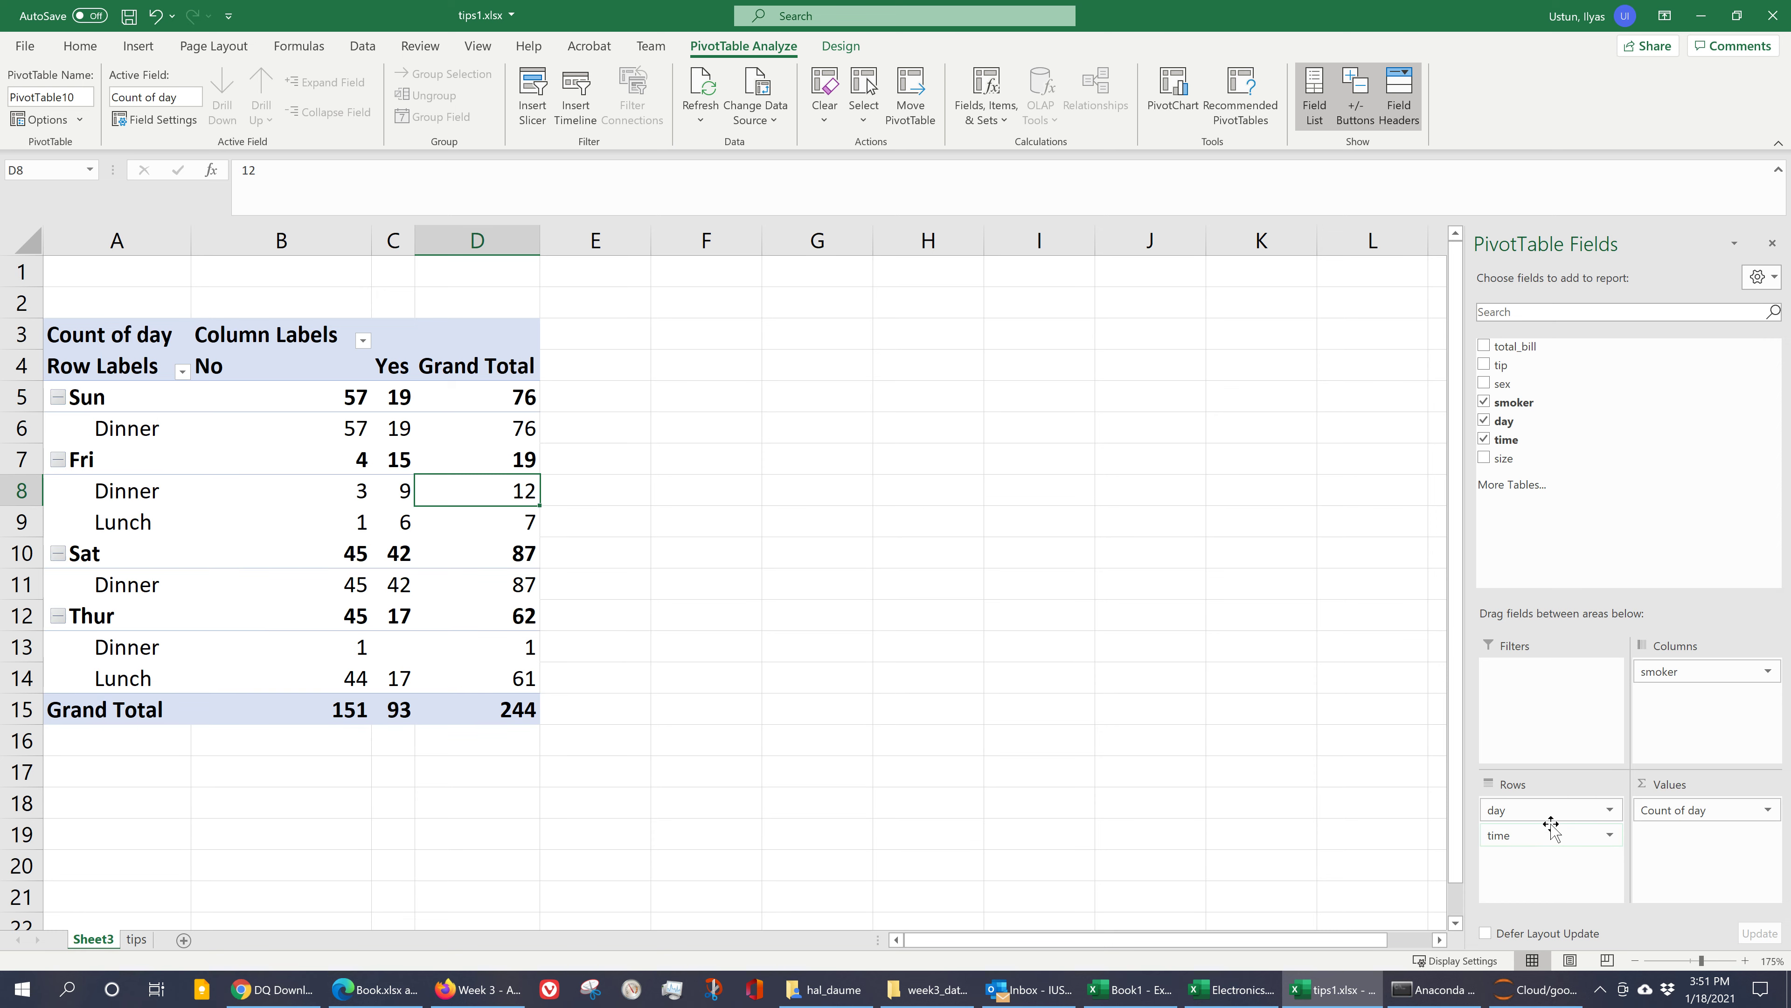
{"action": "left_click", "coordinate": [758, 459]}
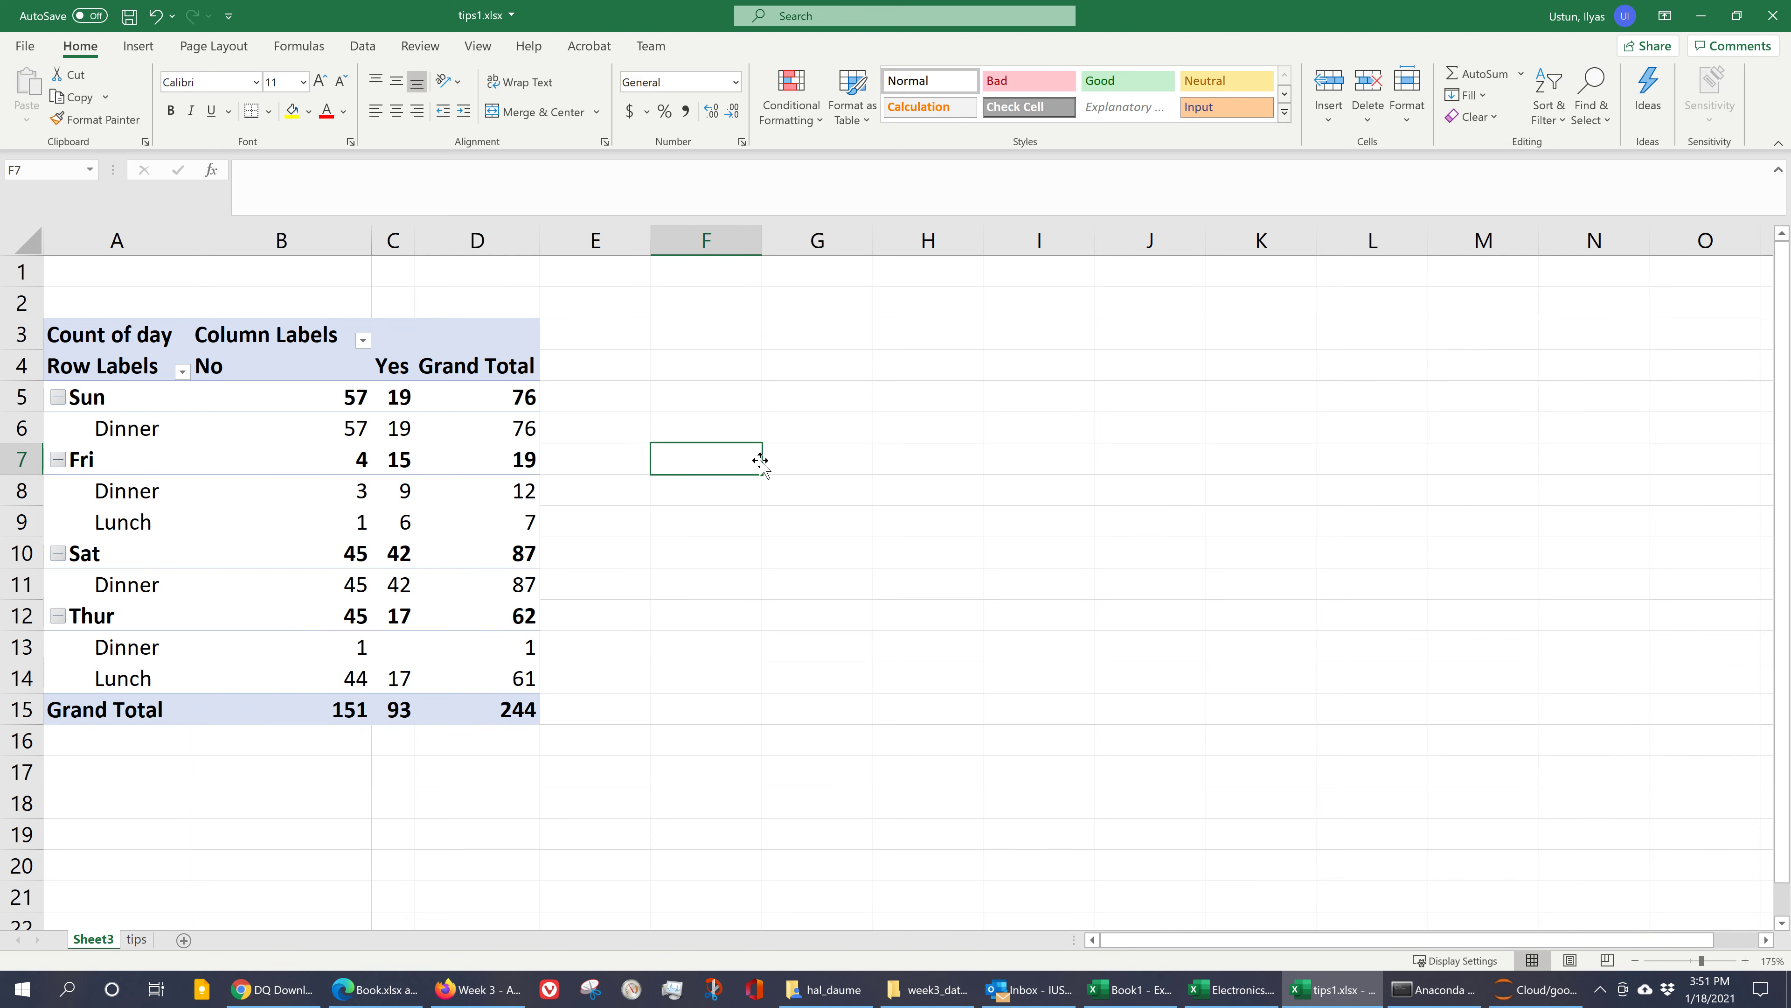
{"action": "left_click", "coordinate": [364, 580]}
{"action": "left_click", "coordinate": [459, 590]}
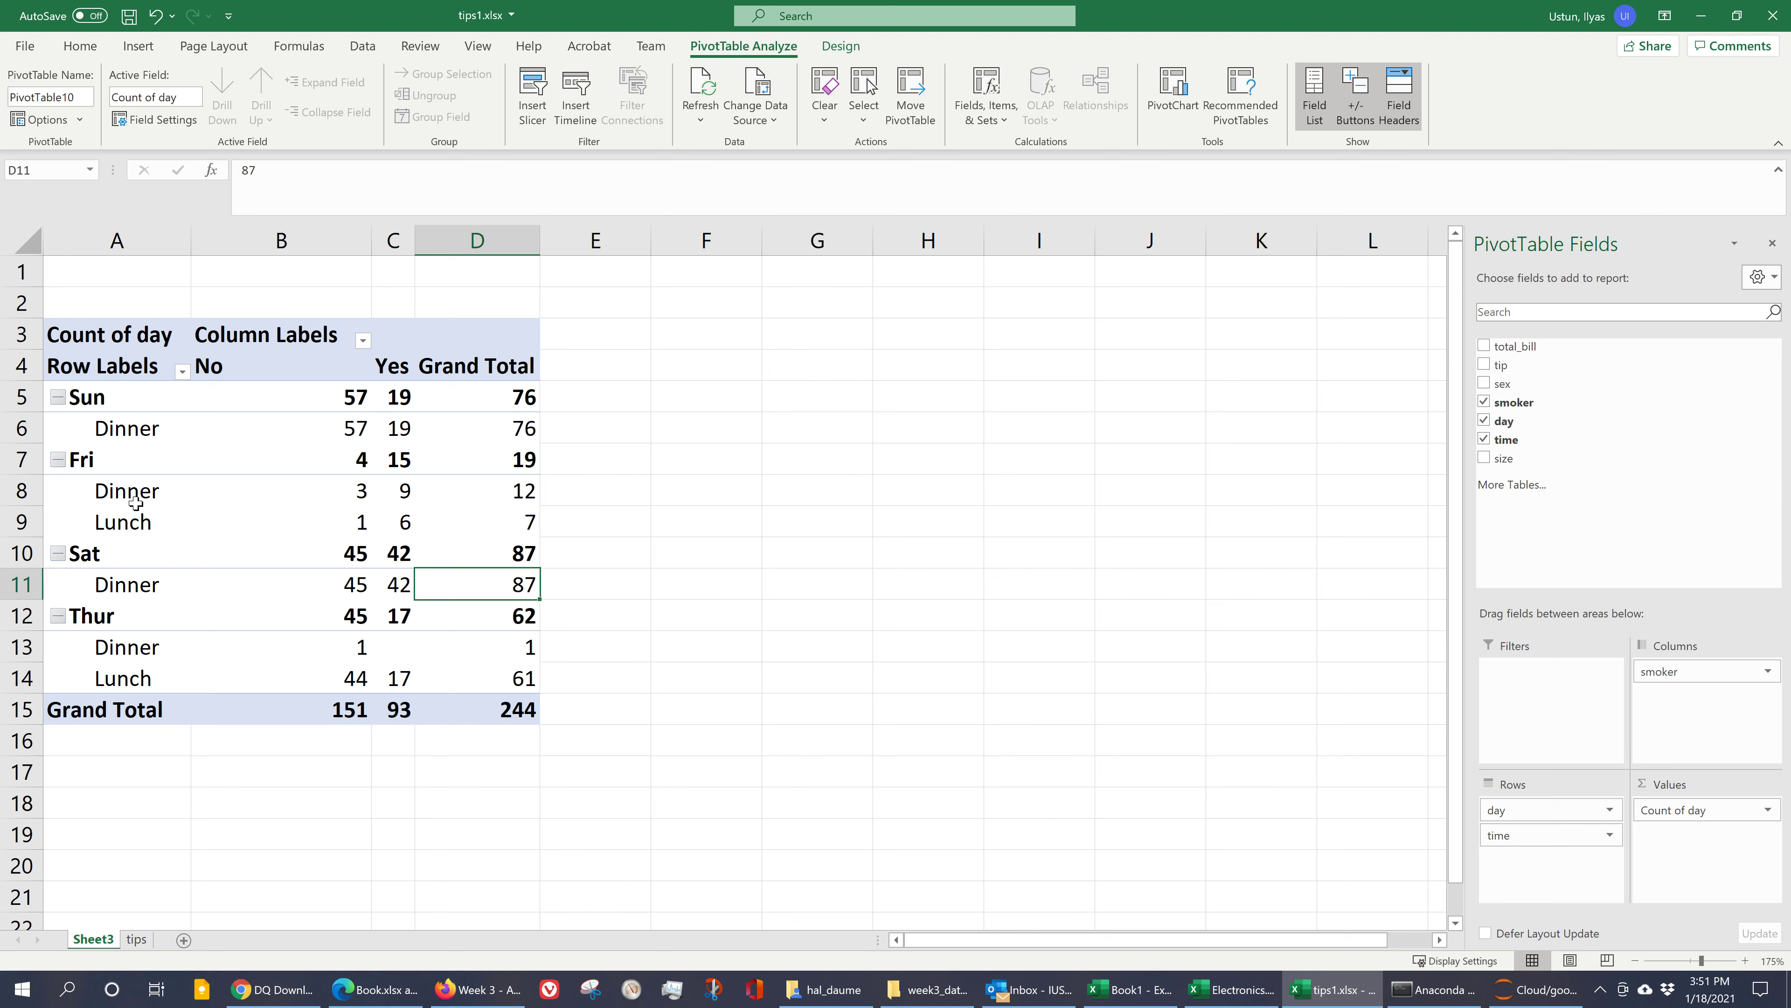
{"action": "left_click", "coordinate": [103, 428]}
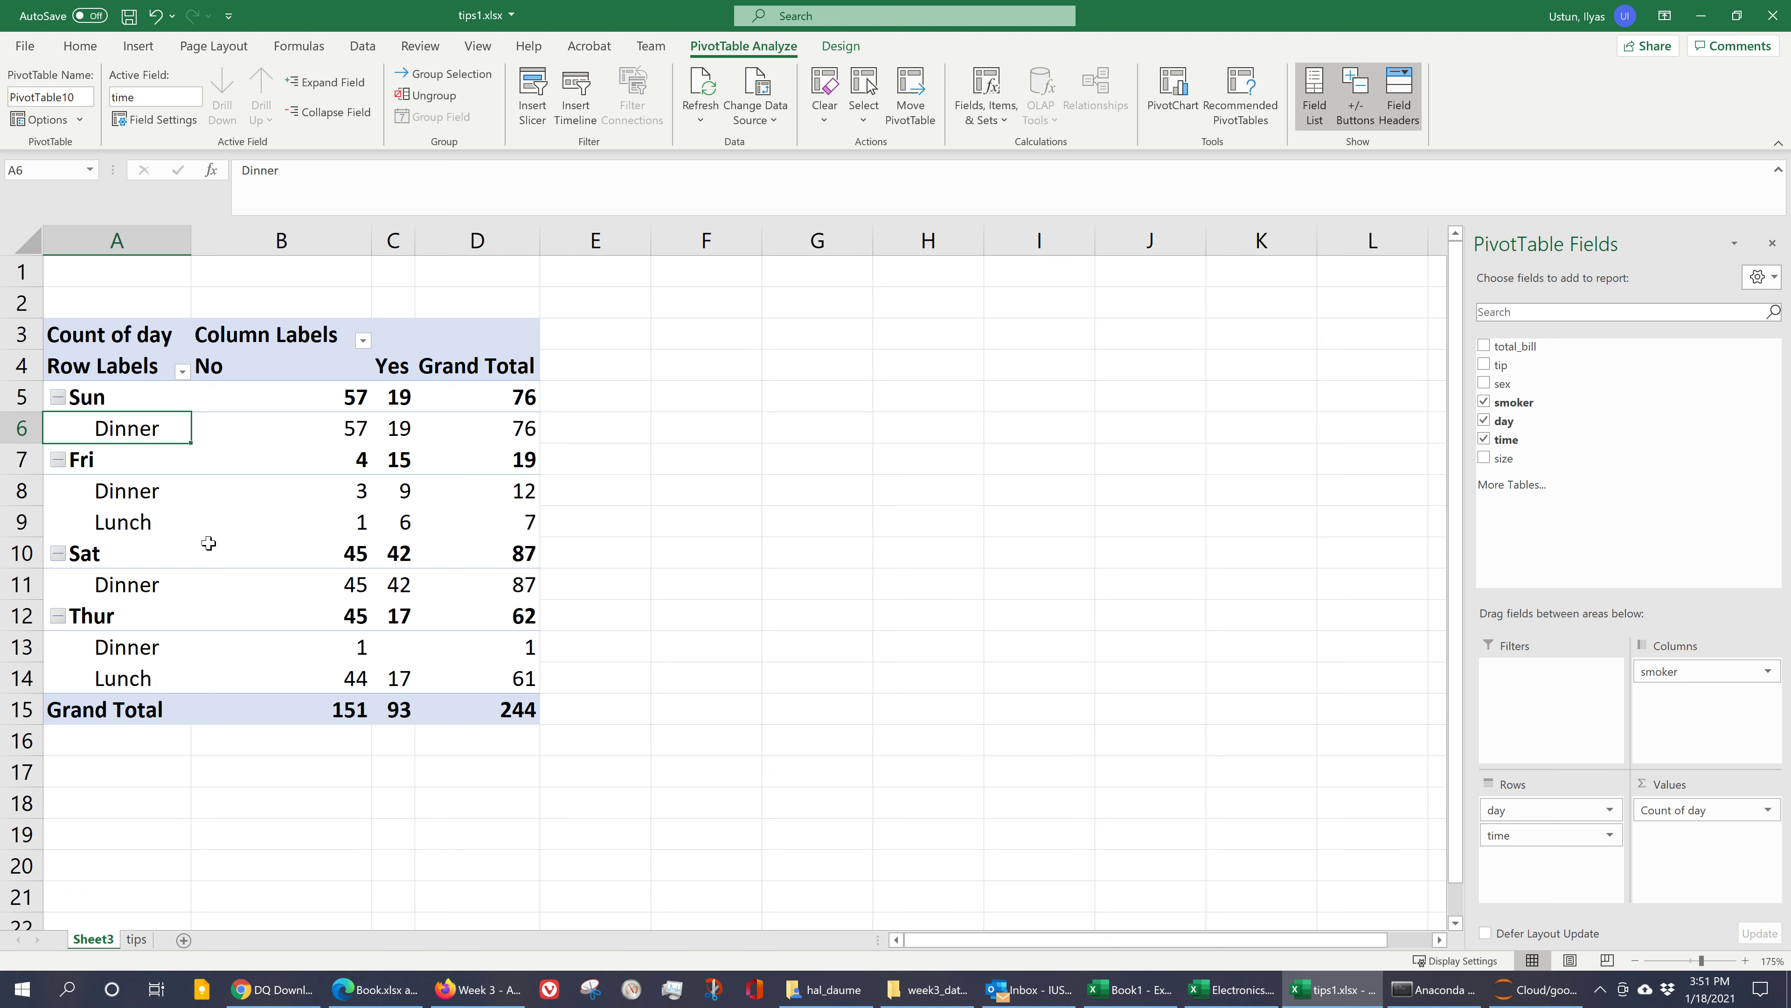
- Examine which days have Dinner and Lunch rows, comparing the entries under Saturday, Friday and Thursday
{"action": "left_click", "coordinate": [103, 585]}
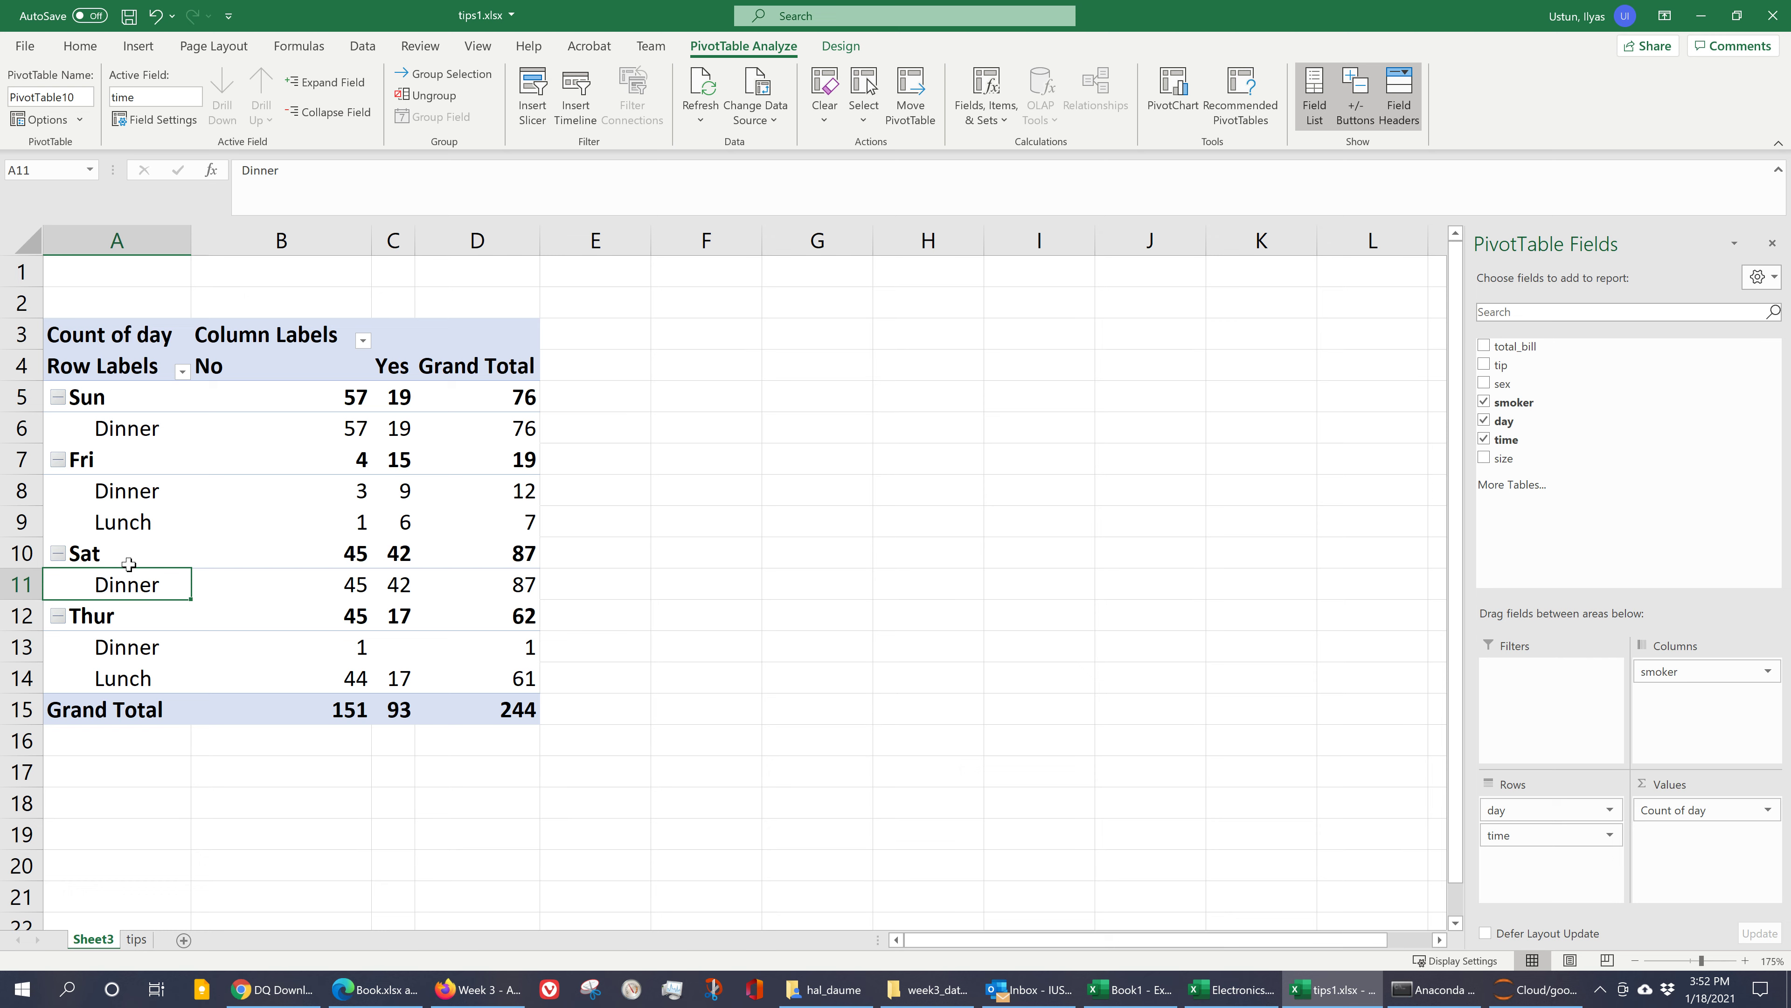
{"action": "left_click", "coordinate": [120, 492]}
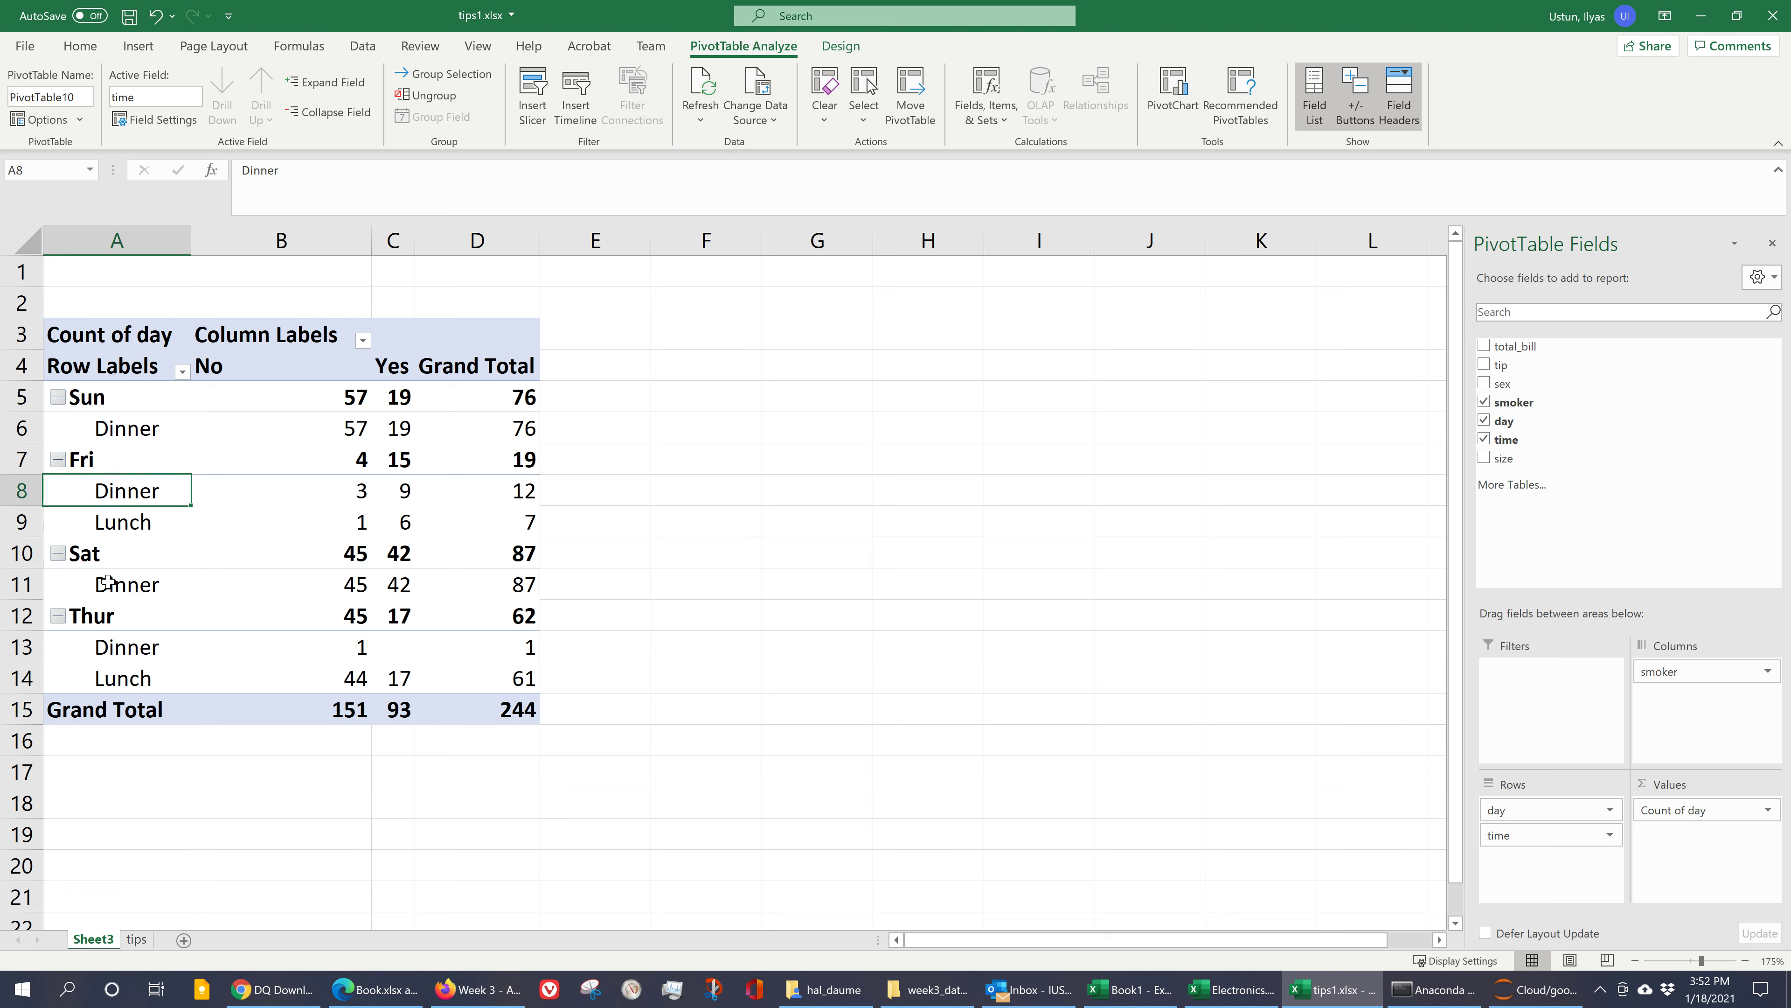
{"action": "left_click", "coordinate": [92, 622]}
{"action": "left_click", "coordinate": [106, 645]}
{"action": "left_click", "coordinate": [119, 679]}
{"action": "left_click", "coordinate": [122, 491]}
{"action": "left_click", "coordinate": [123, 522]}
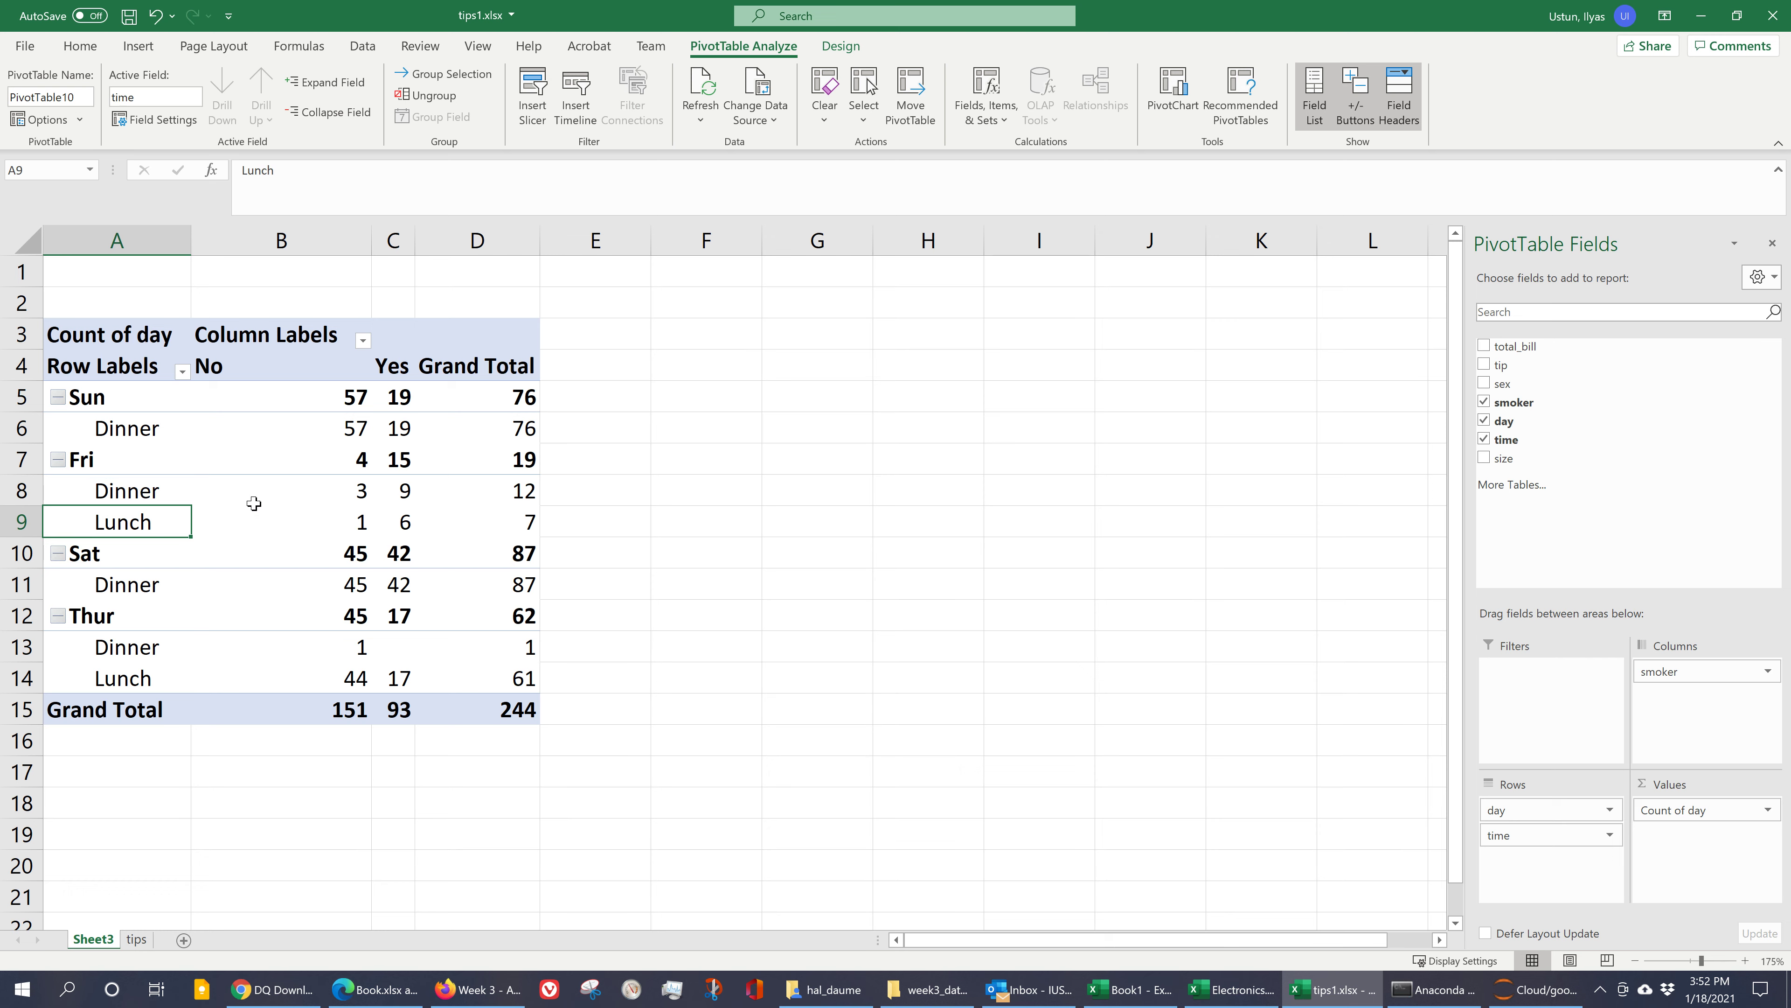
- Examine the non-smoker counts for Friday, Thursday and Sunday meals, and check Saturday's non-smoker count and grand total
{"action": "left_click", "coordinate": [359, 492]}
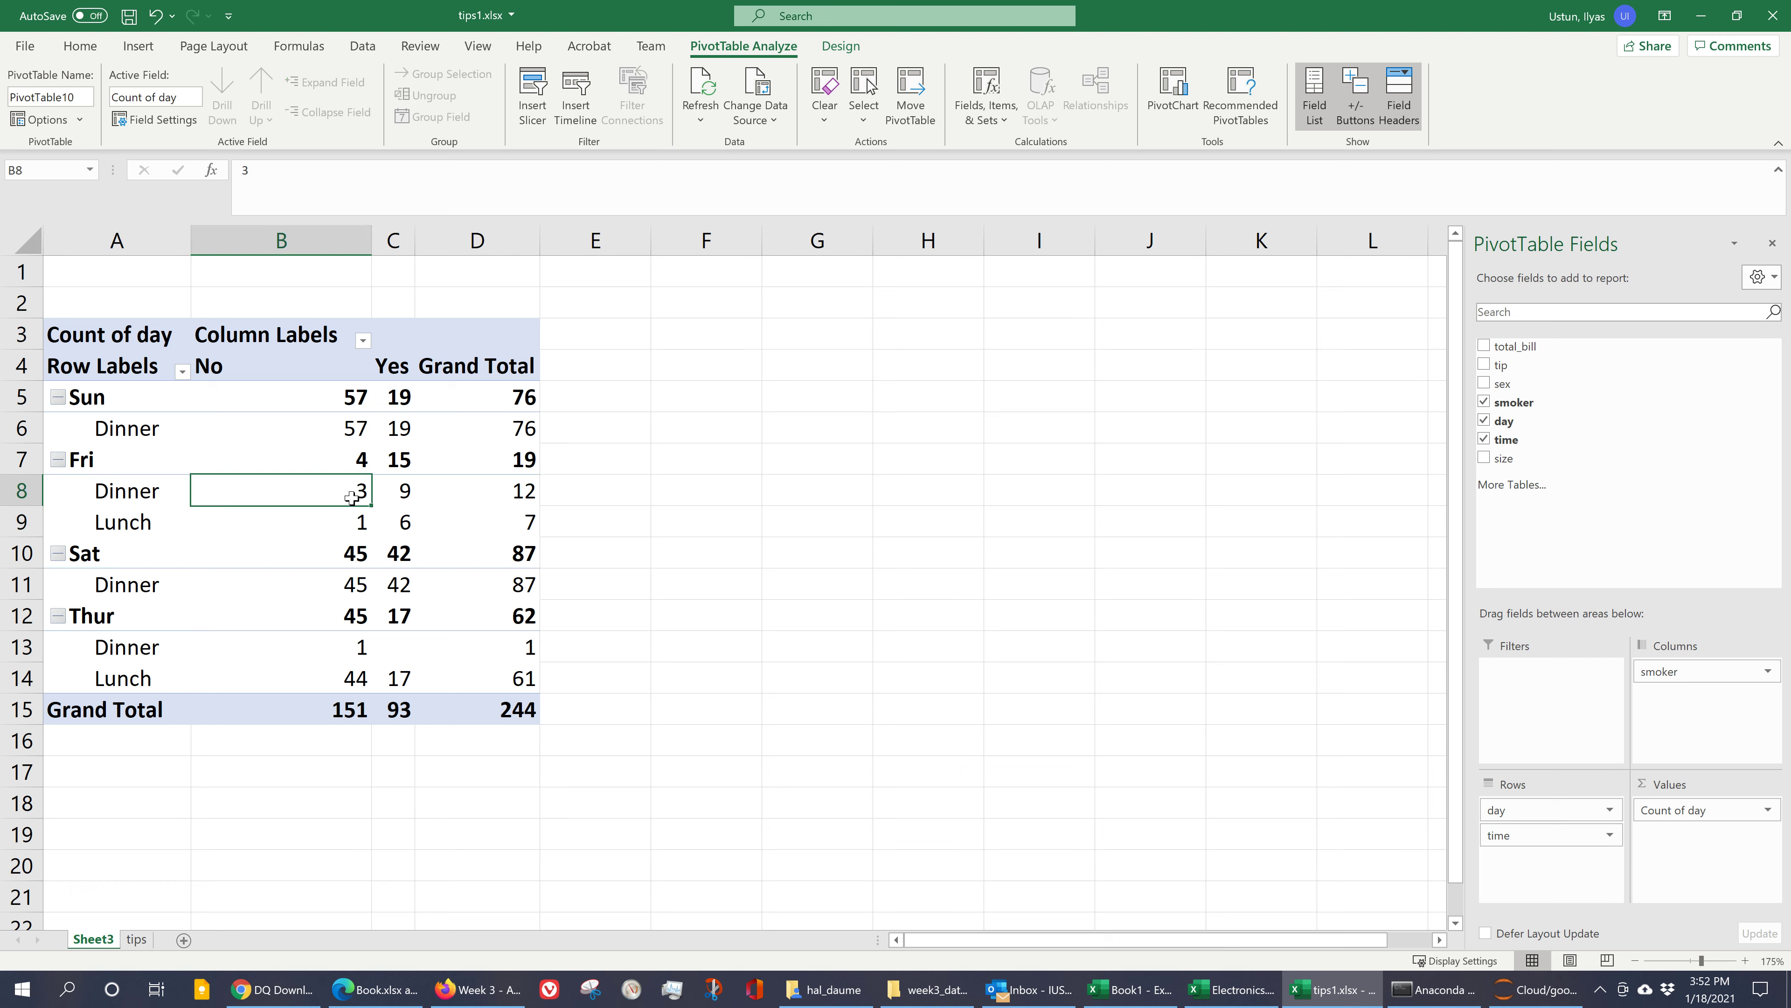
{"action": "left_click", "coordinate": [354, 651]}
{"action": "mouse_move", "coordinate": [356, 685]}
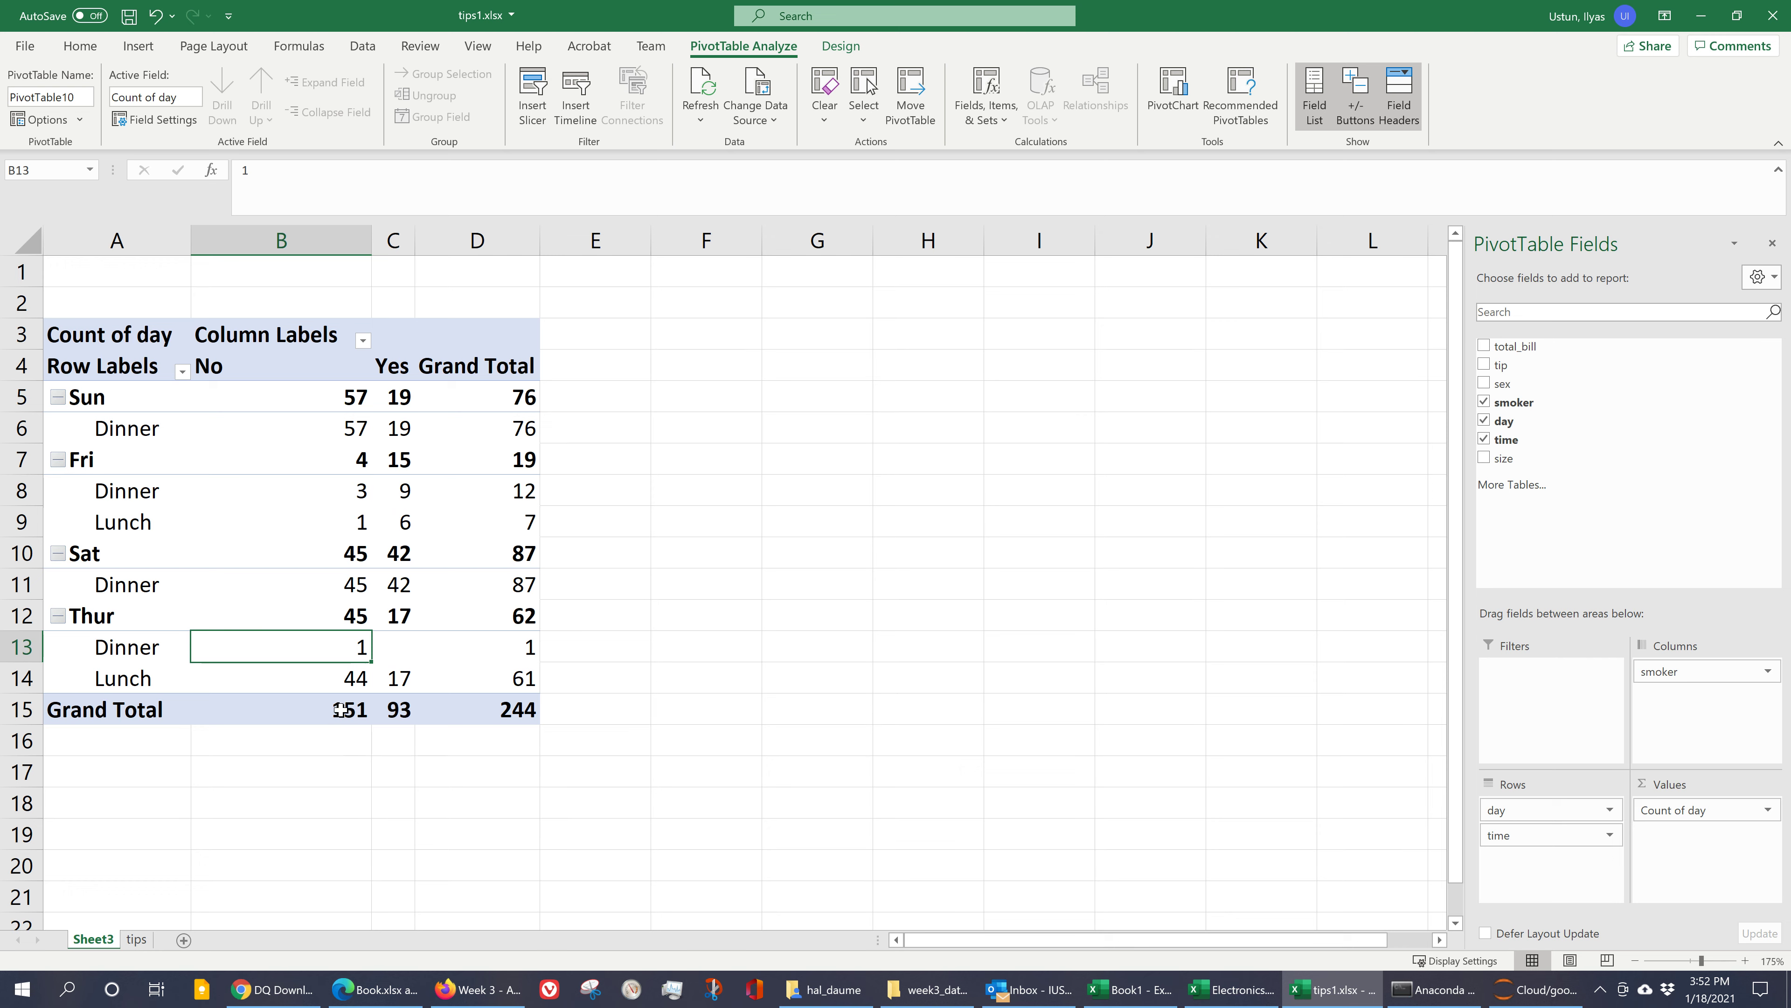
{"action": "left_click", "coordinate": [353, 681]}
{"action": "mouse_move", "coordinate": [414, 693]}
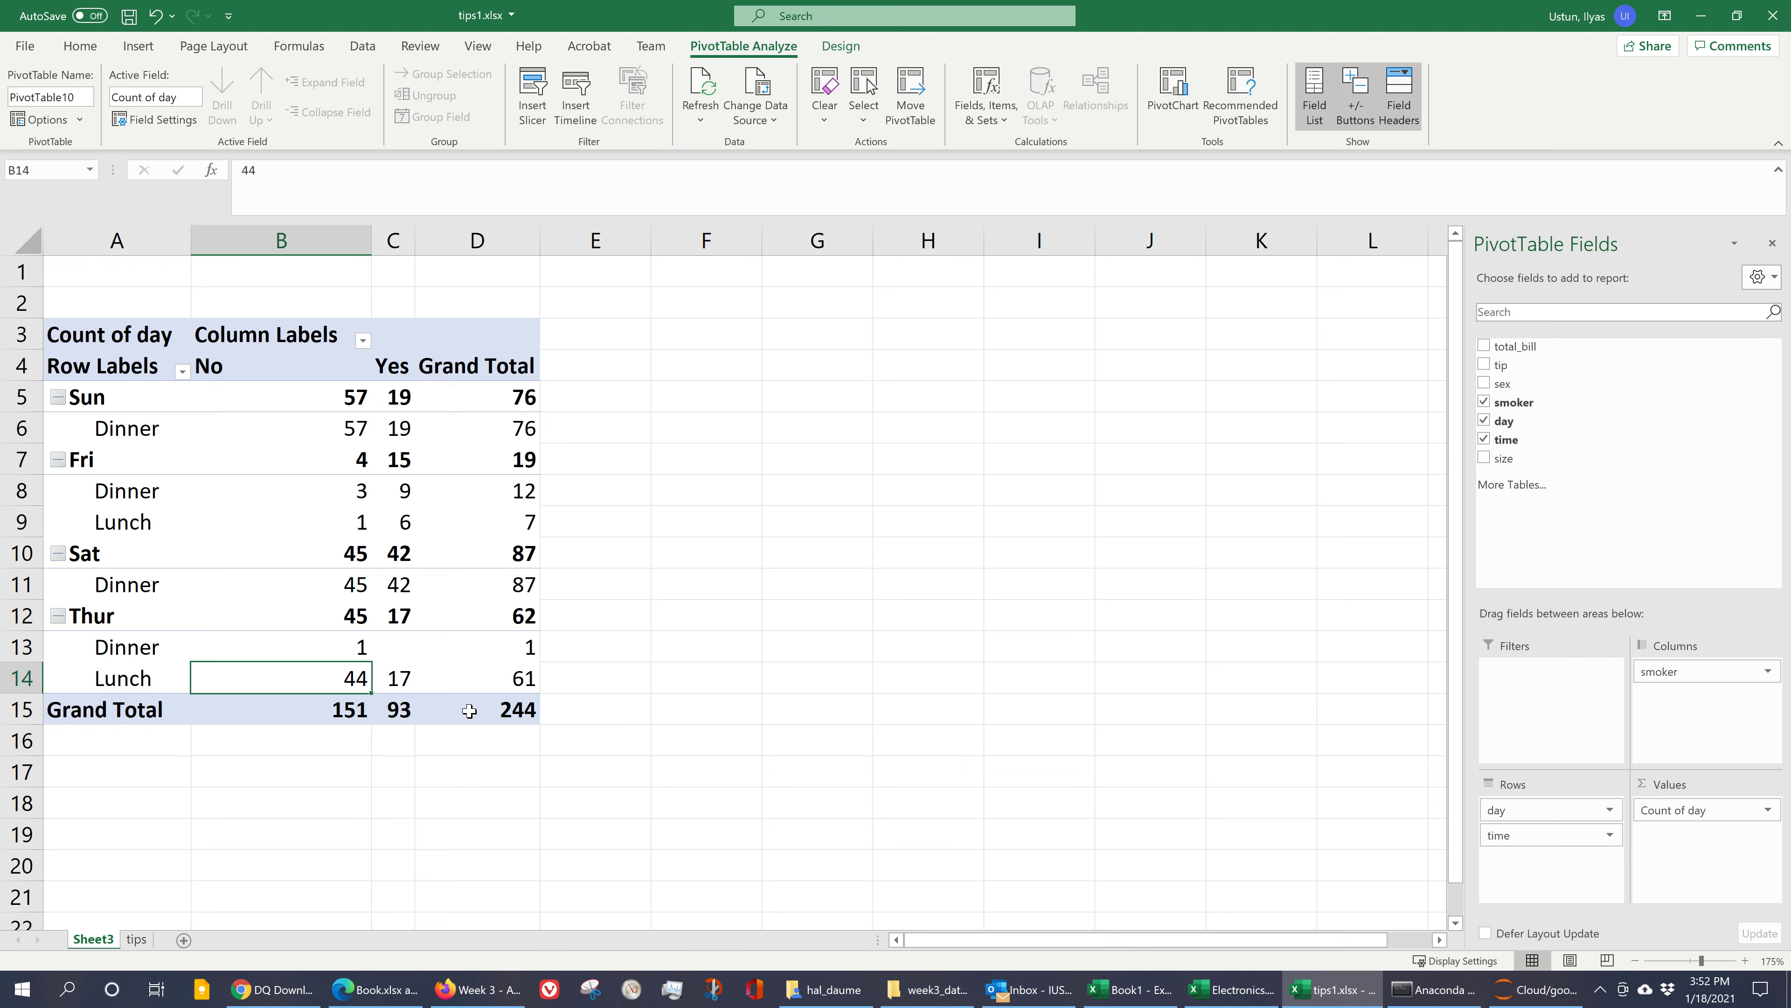
{"action": "mouse_move", "coordinate": [473, 710]}
{"action": "left_click", "coordinate": [333, 420]}
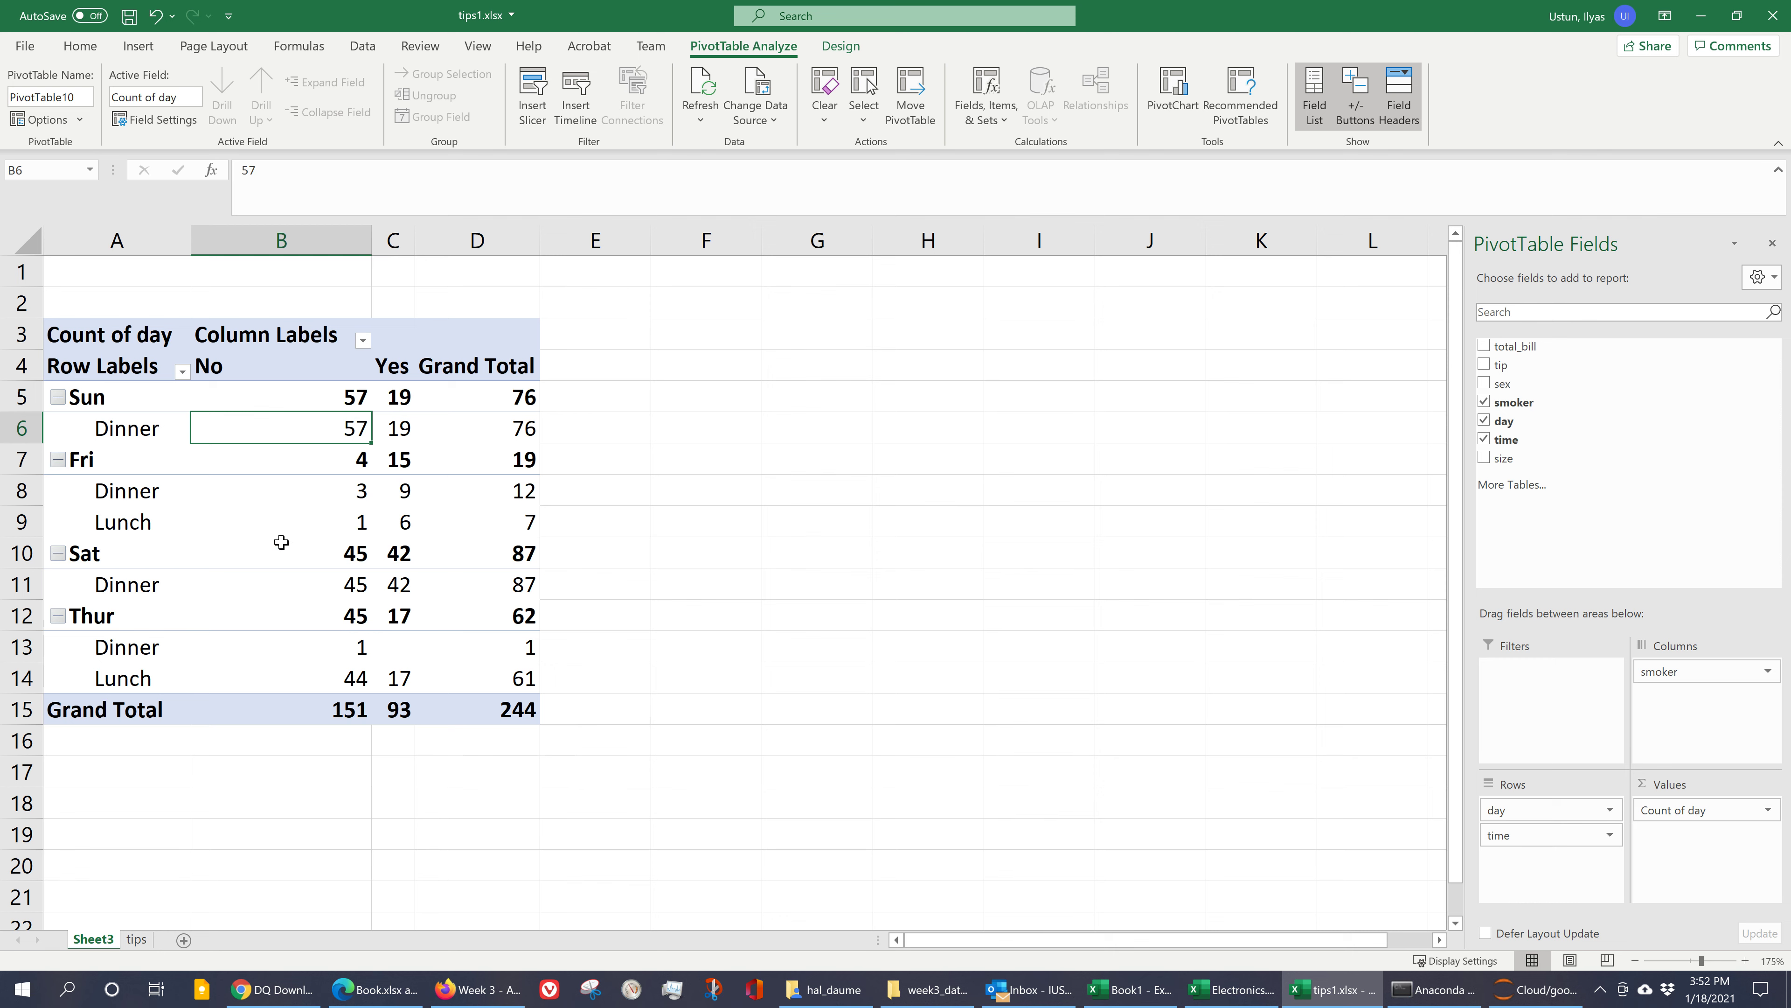
{"action": "mouse_move", "coordinate": [277, 540]}
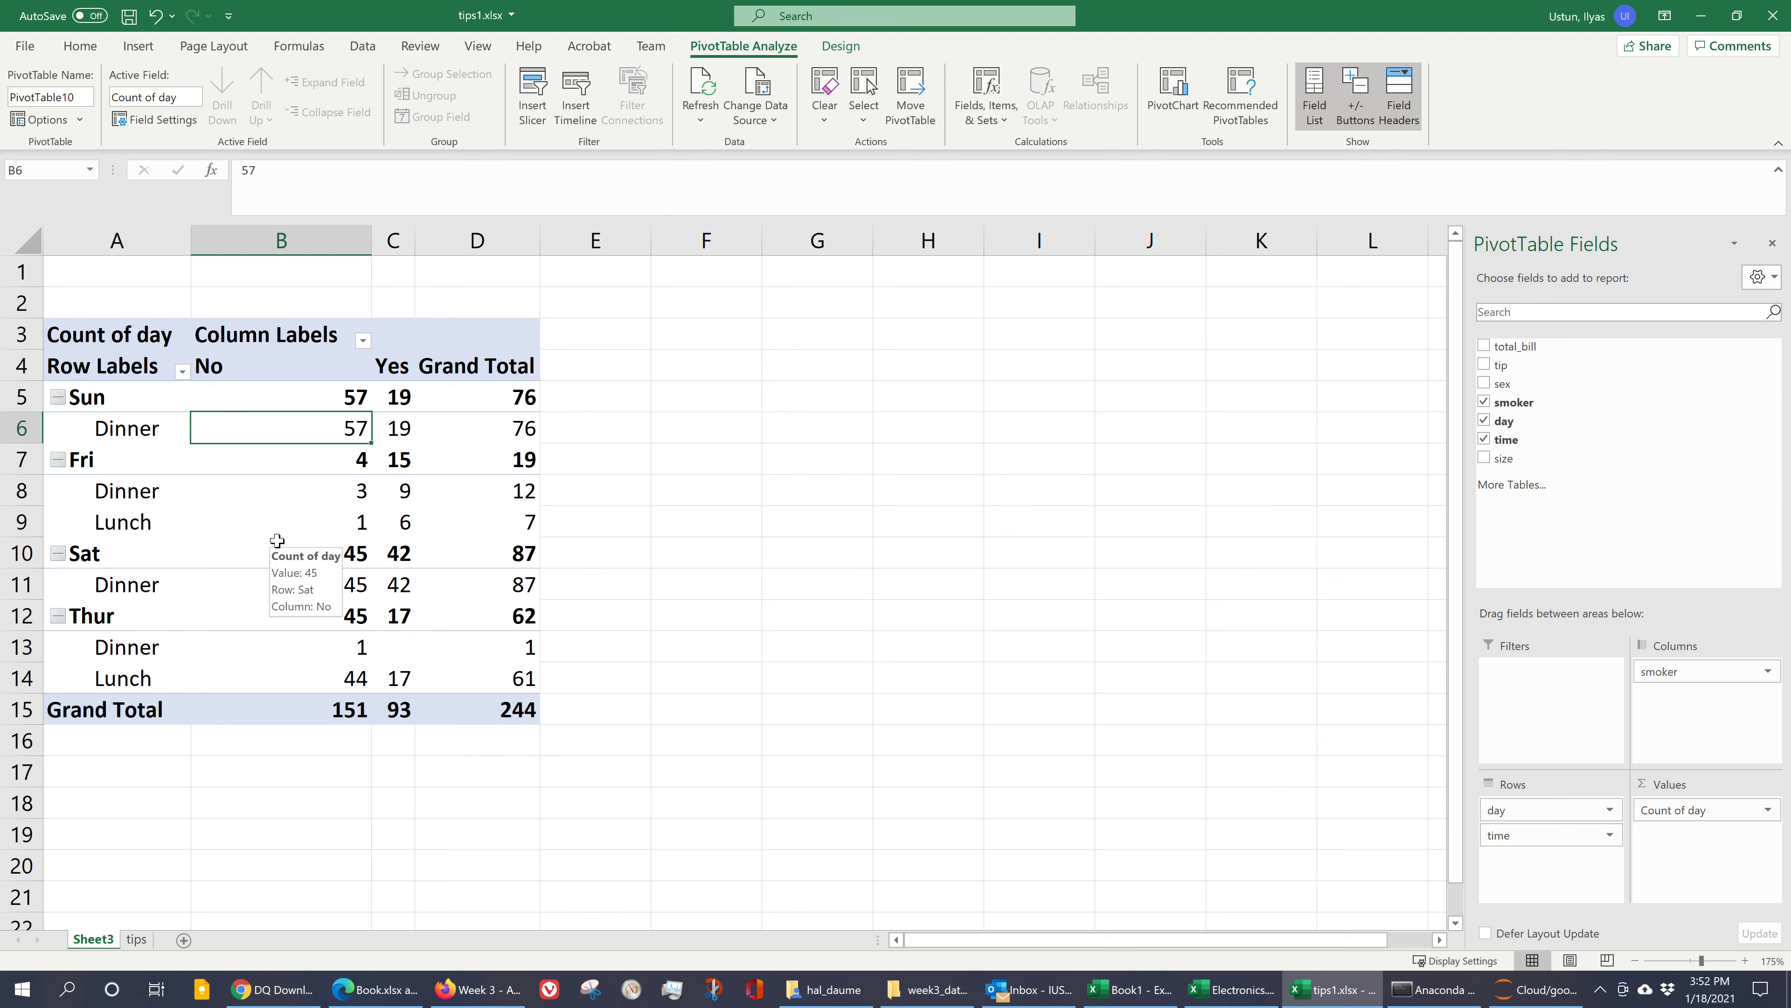
{"action": "mouse_move", "coordinate": [525, 542]}
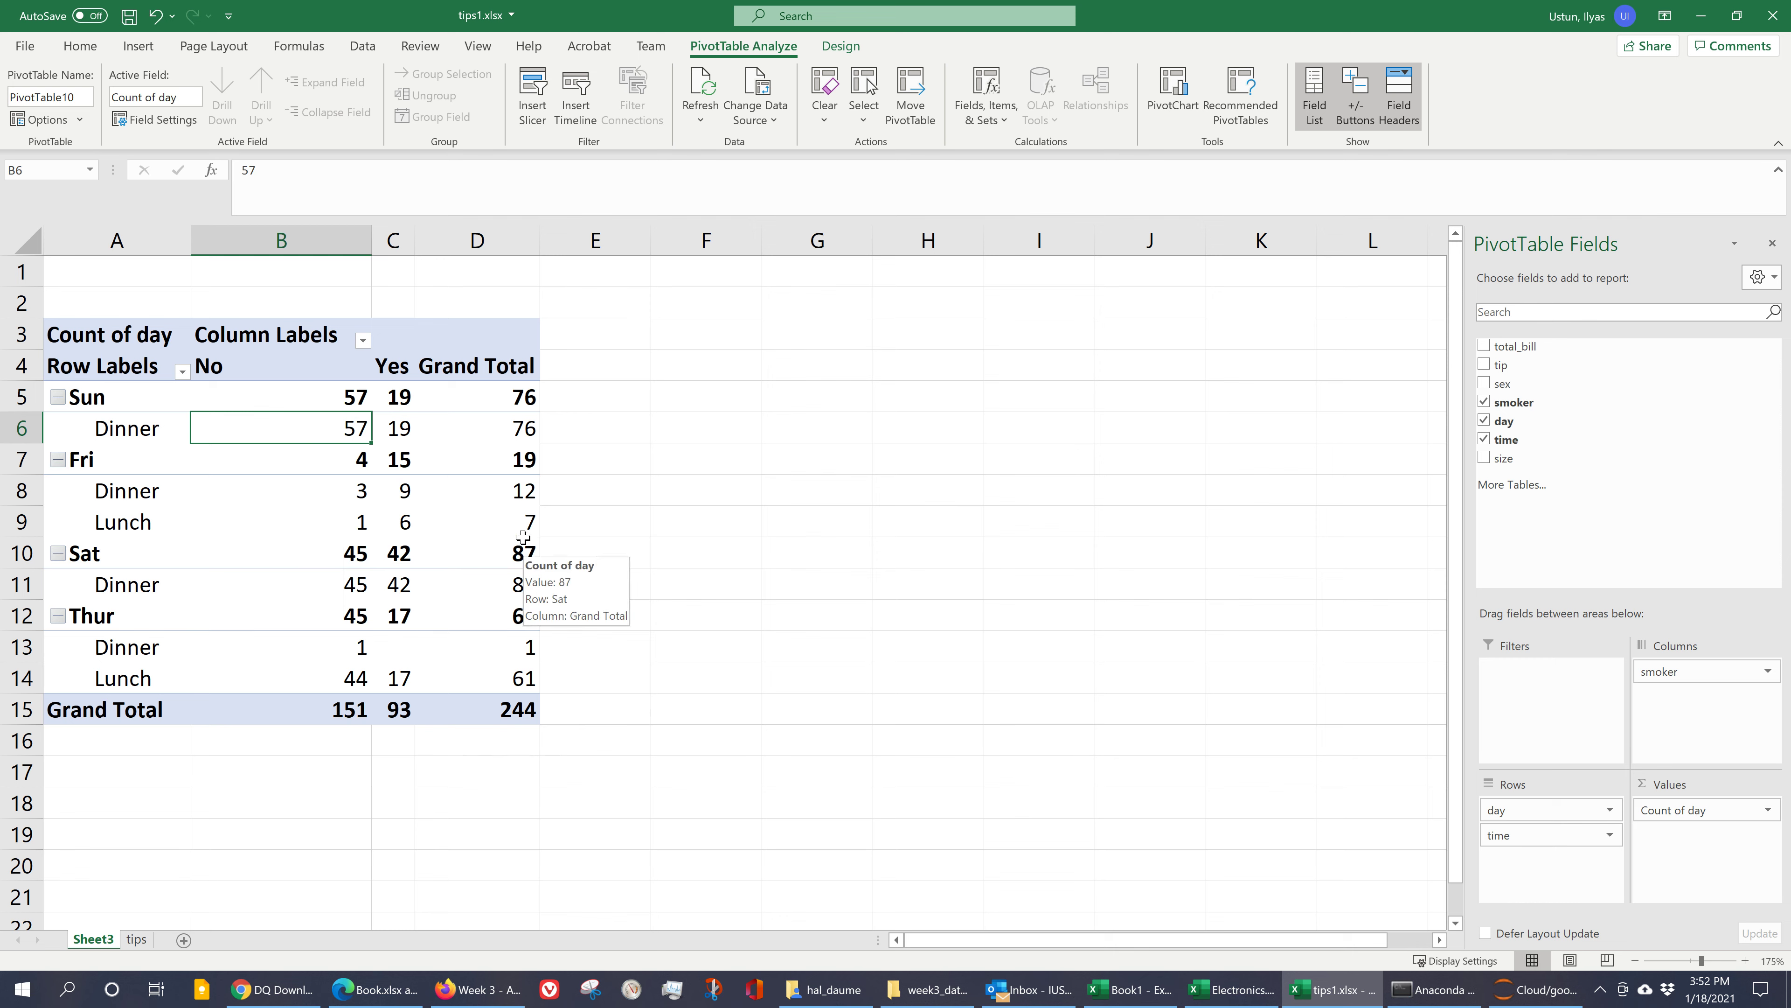
- Clear the PivotTable layout by removing the smoker, day and time fields
{"action": "left_click", "coordinate": [1484, 402]}
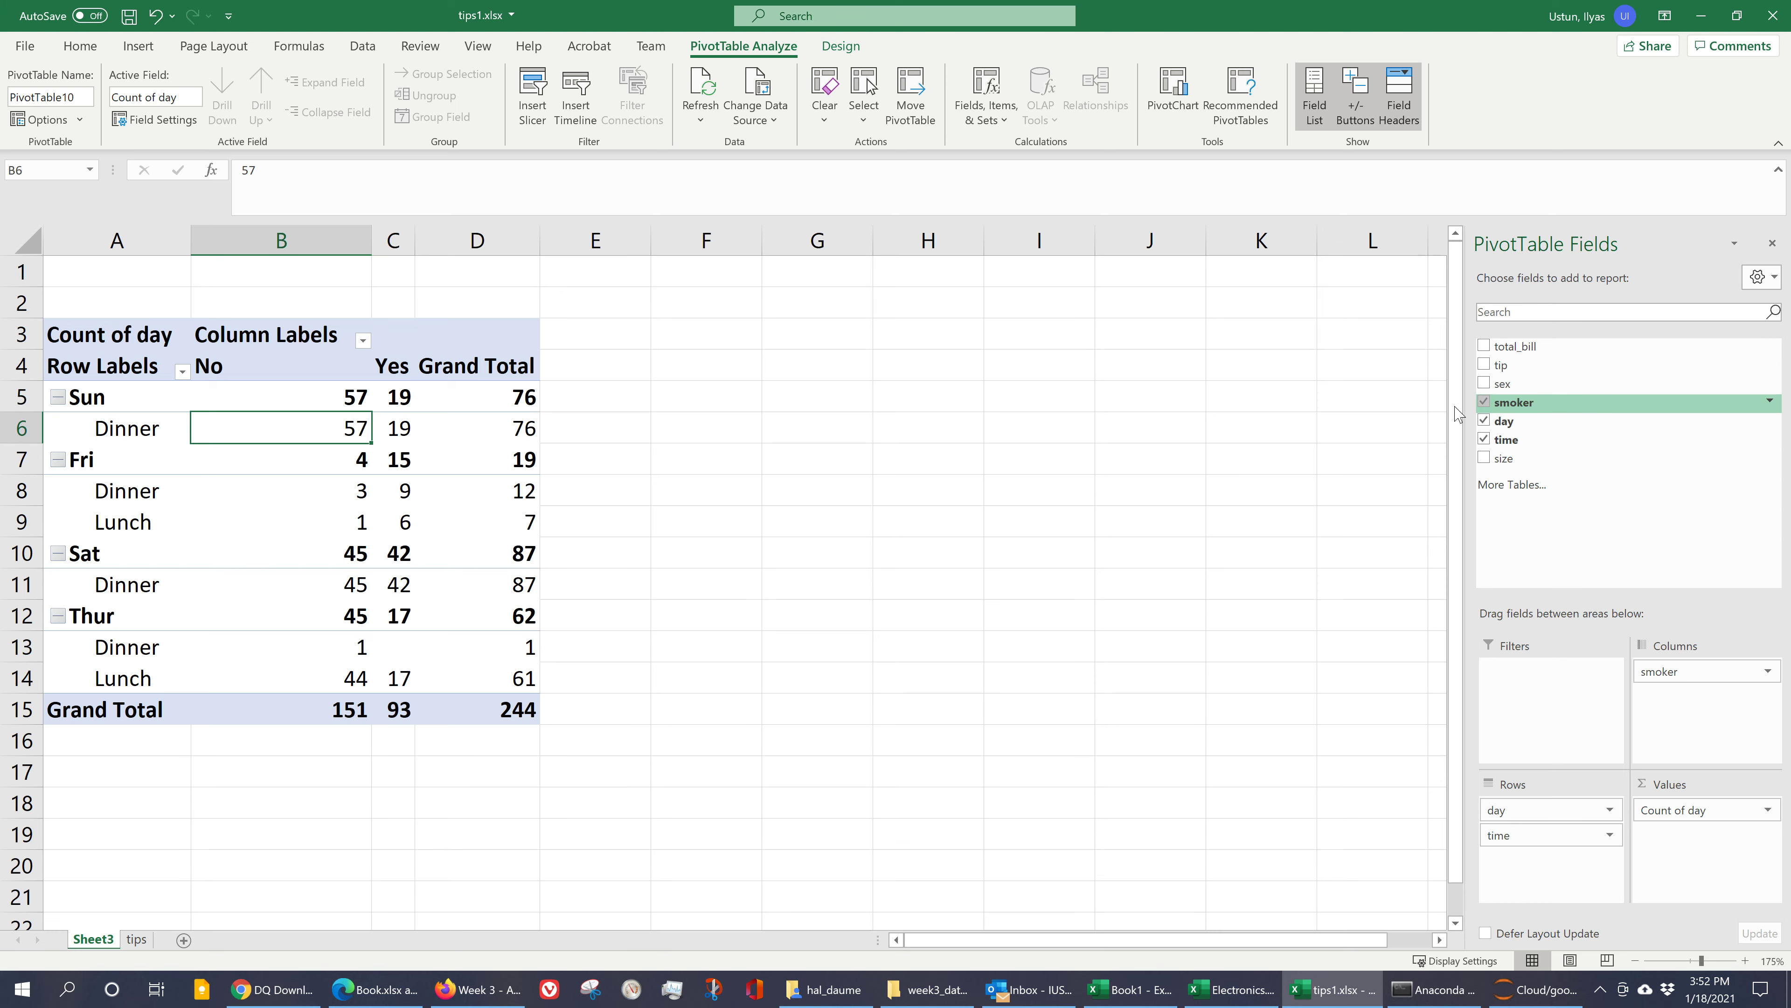
{"action": "left_click", "coordinate": [1484, 421]}
{"action": "left_click", "coordinate": [1484, 440]}
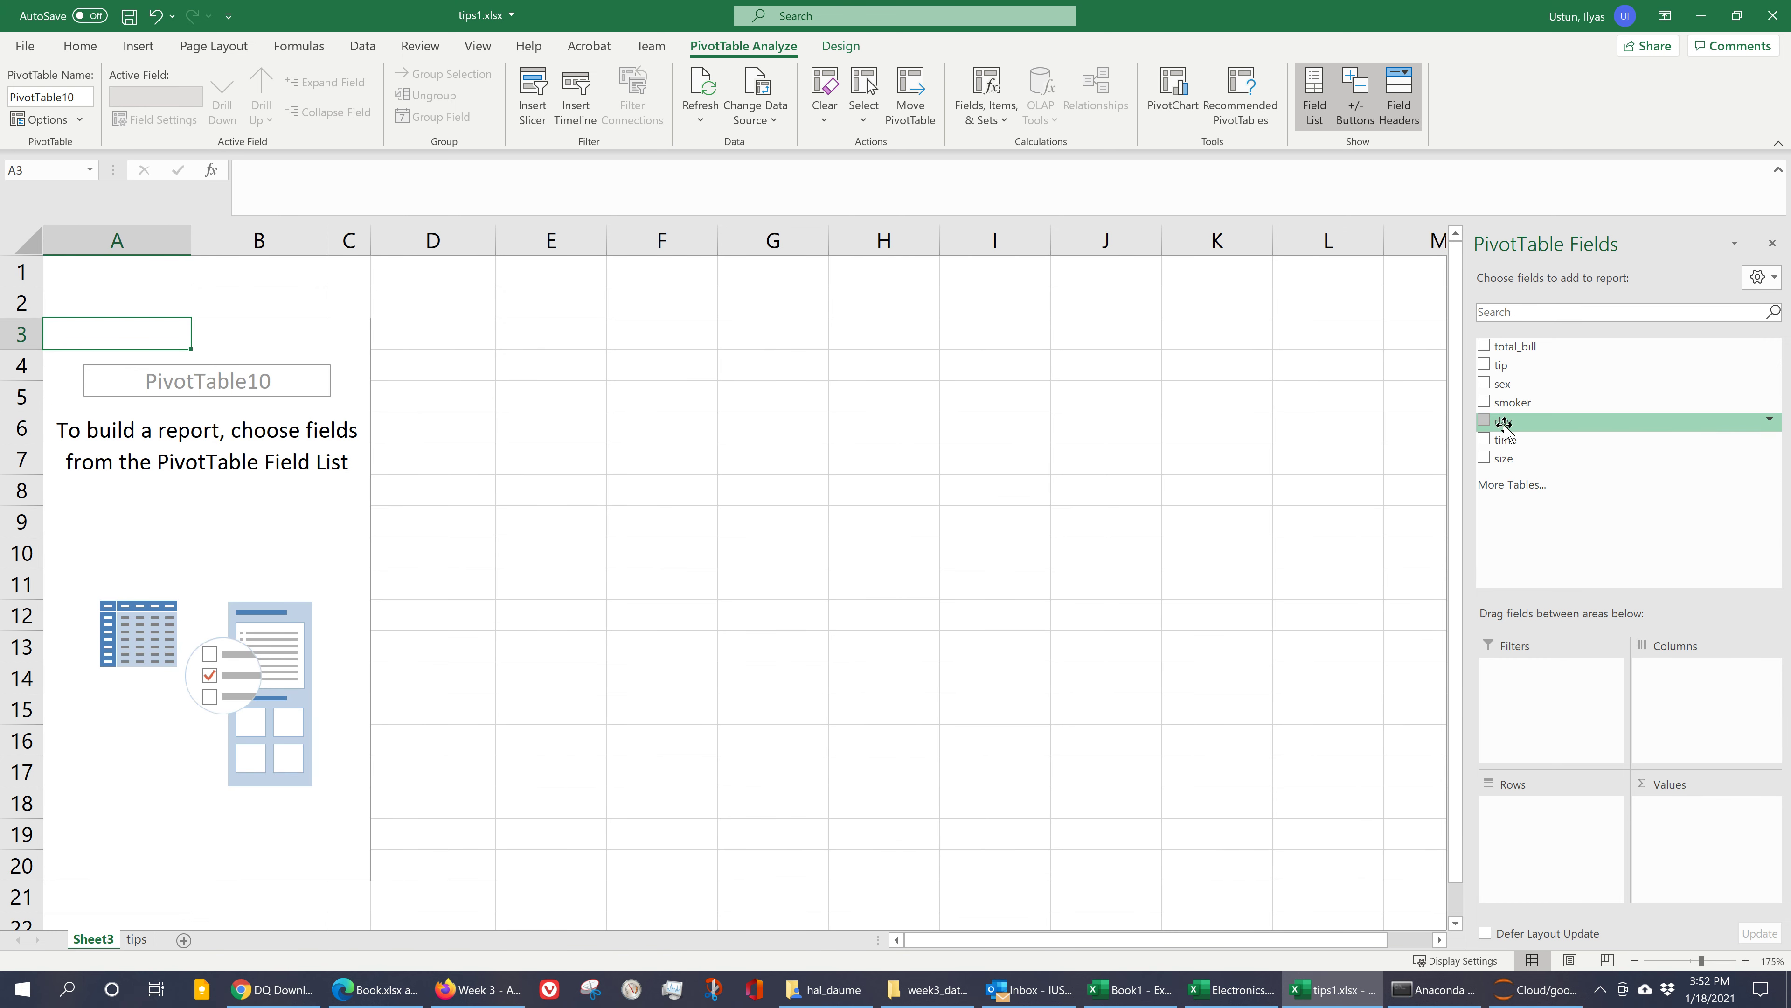
- Lay out the PivotTable with day as rows, total_bill as columns and tip as values
{"action": "left_click_drag", "start_coordinate": [1503, 423], "coordinate": [1559, 832]}
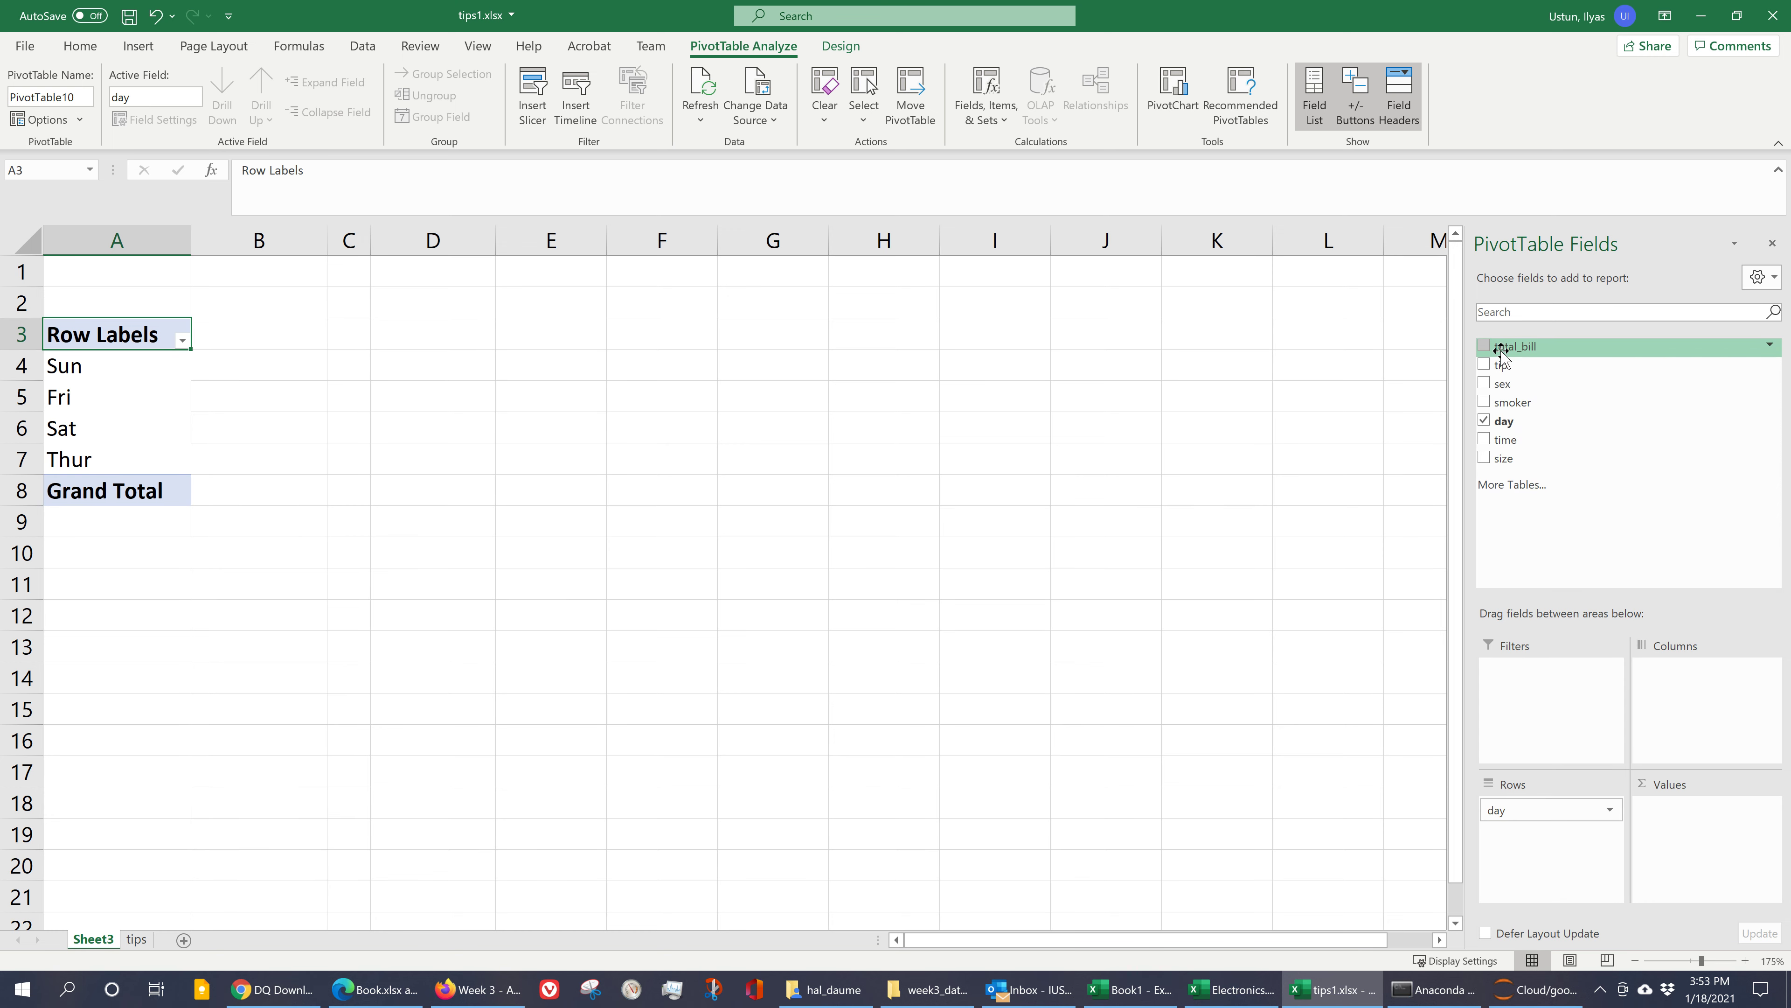
{"action": "left_click_drag", "start_coordinate": [1500, 348], "coordinate": [1678, 704]}
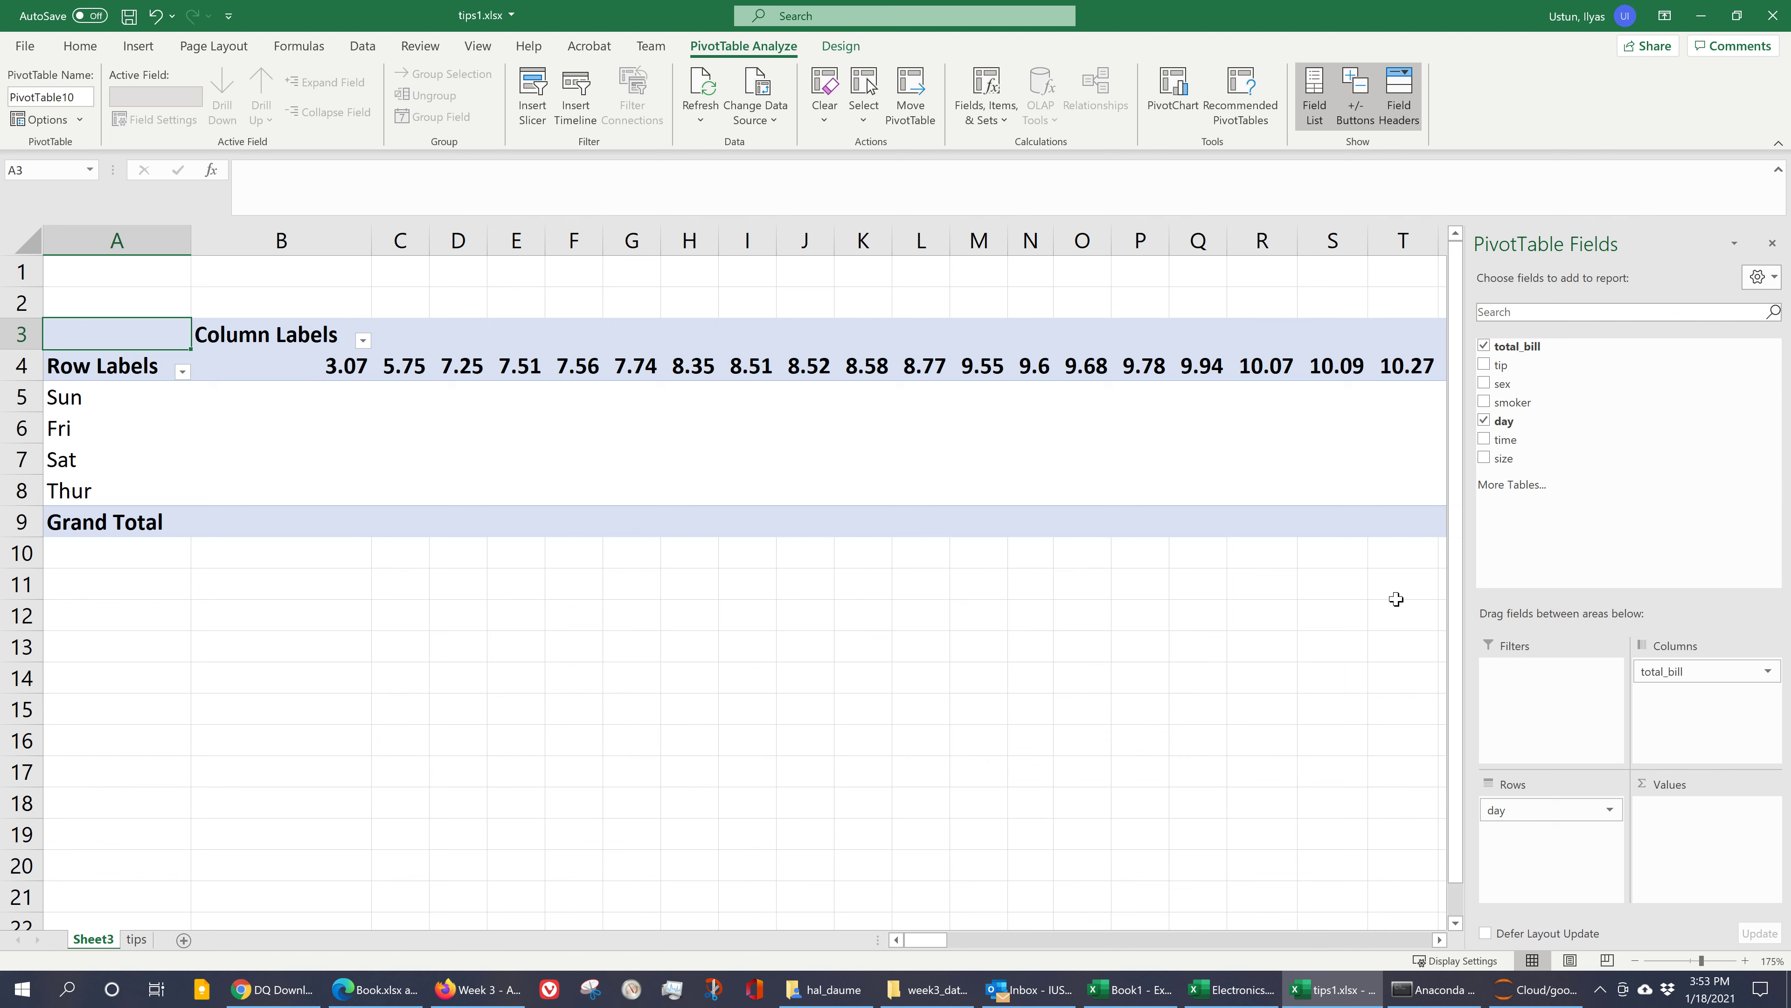
{"action": "left_click_drag", "start_coordinate": [1495, 365], "coordinate": [1719, 825]}
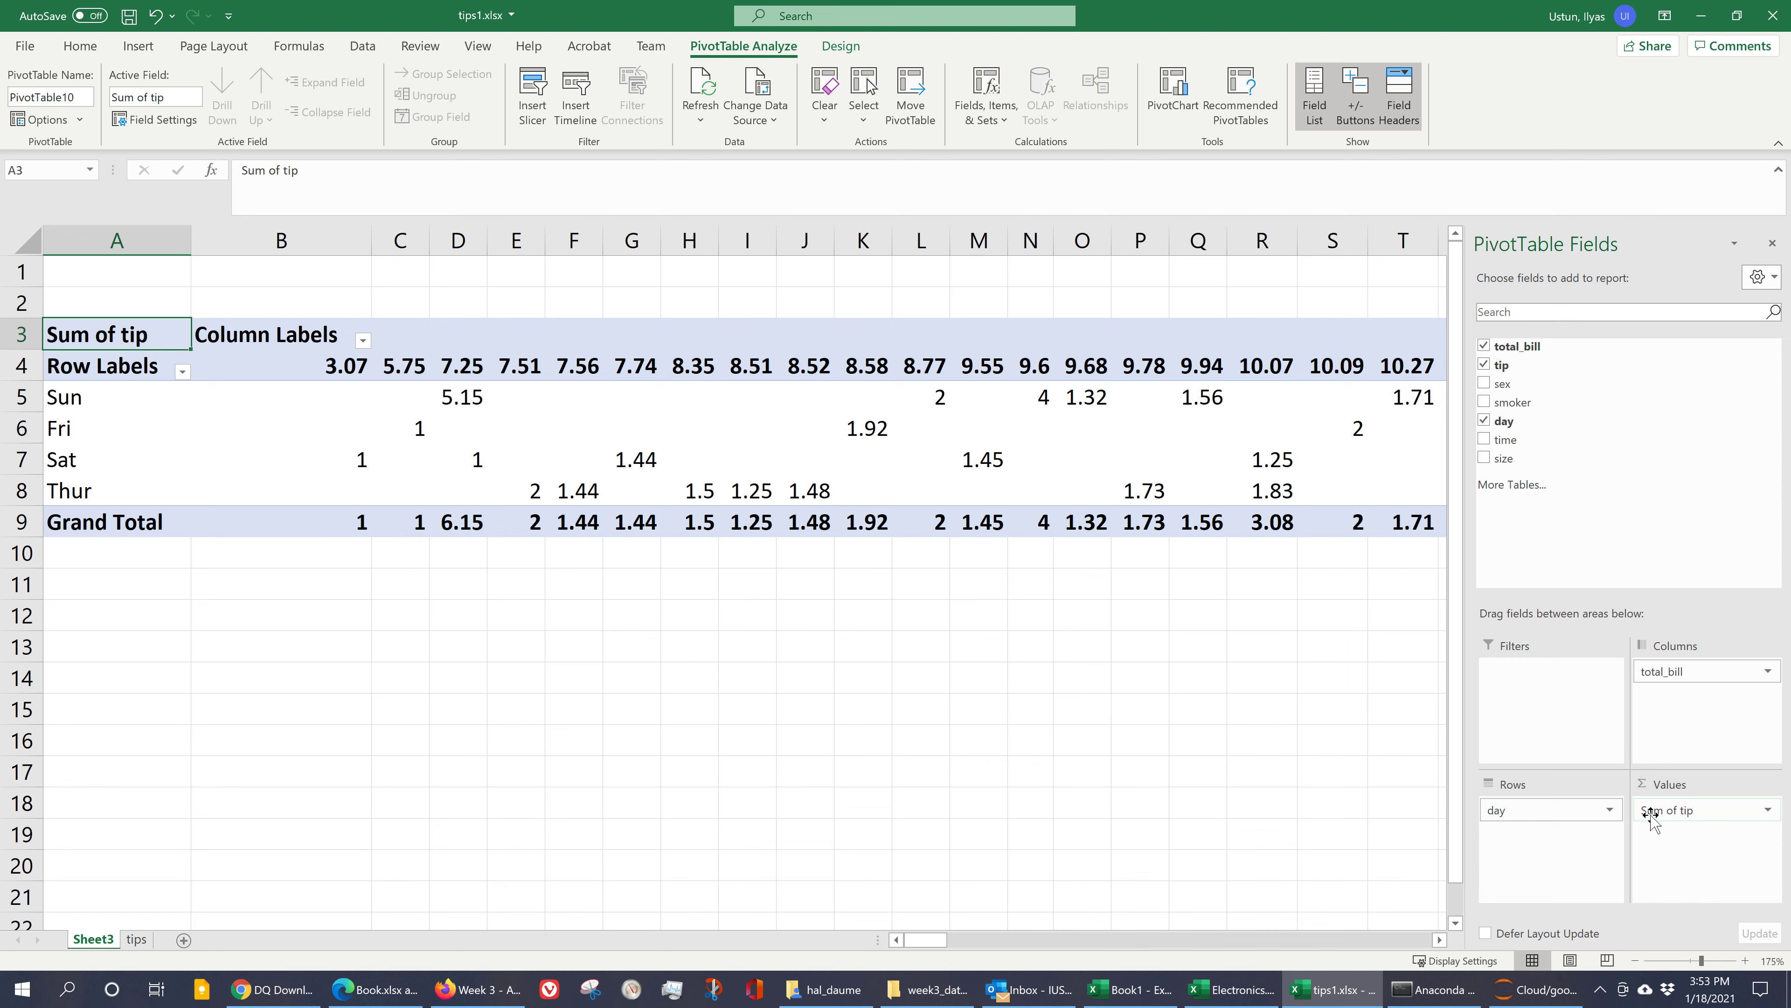
- Change the tip value field's summary calculation to Average
{"action": "left_click", "coordinate": [1763, 810]}
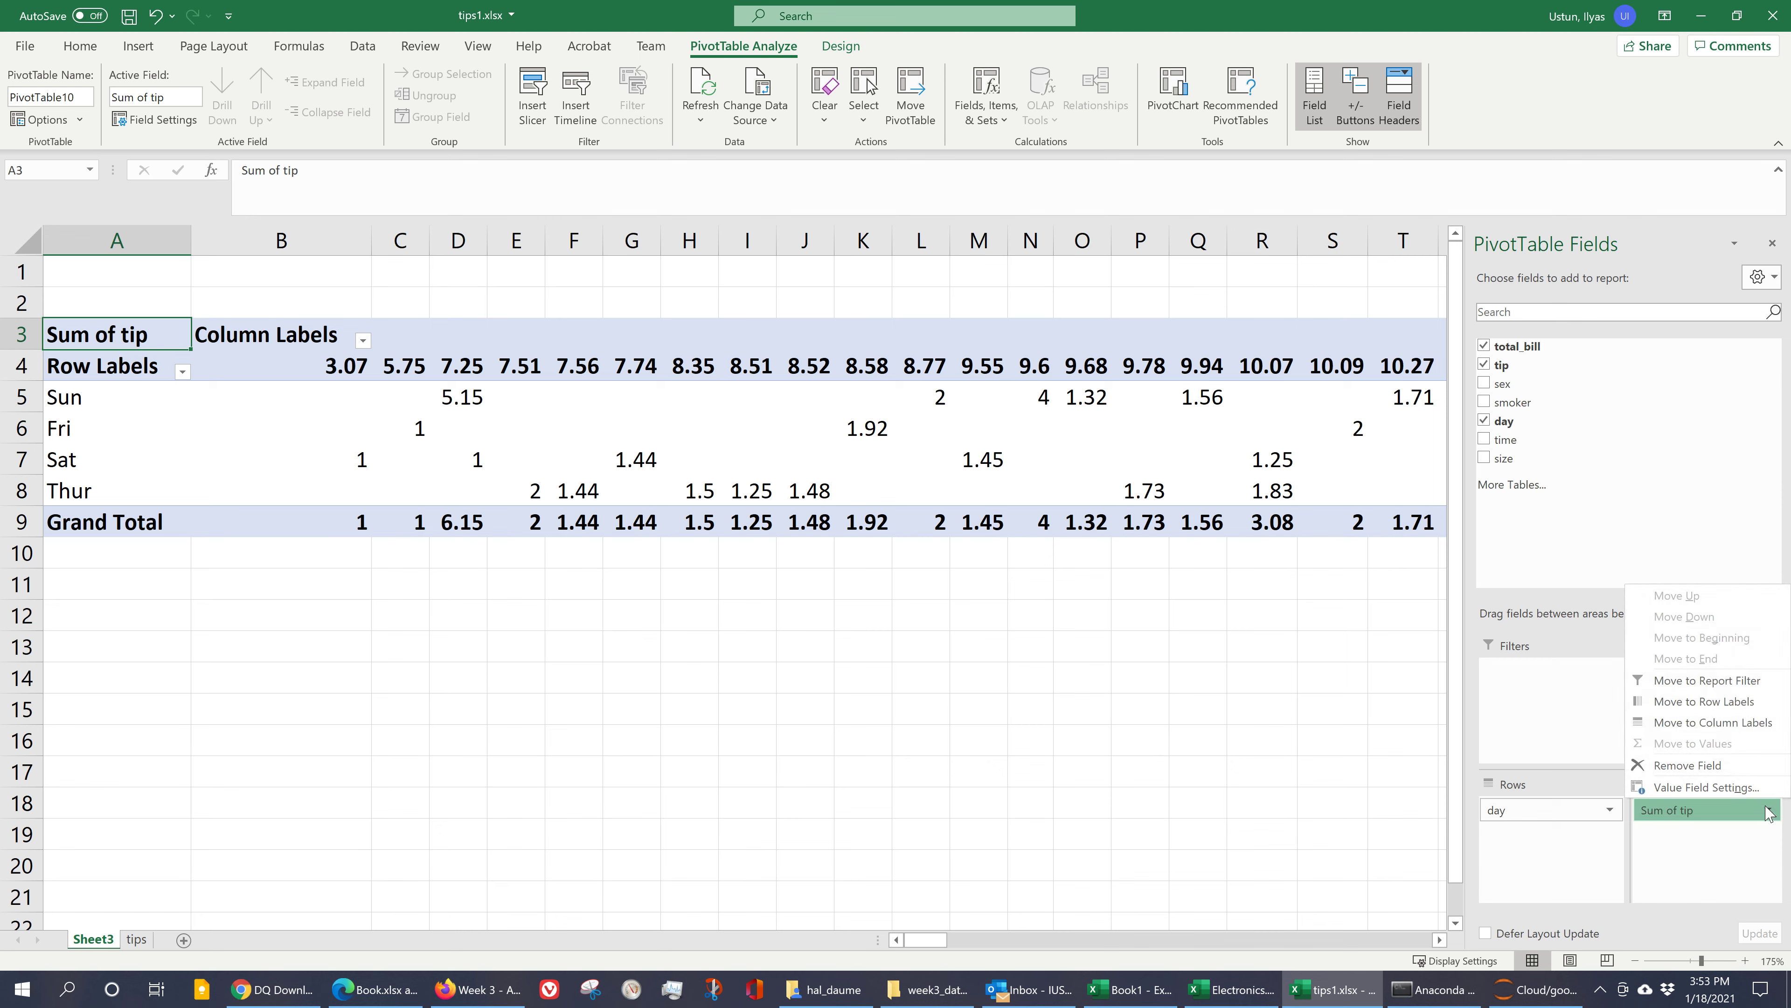
{"action": "left_click", "coordinate": [1739, 789]}
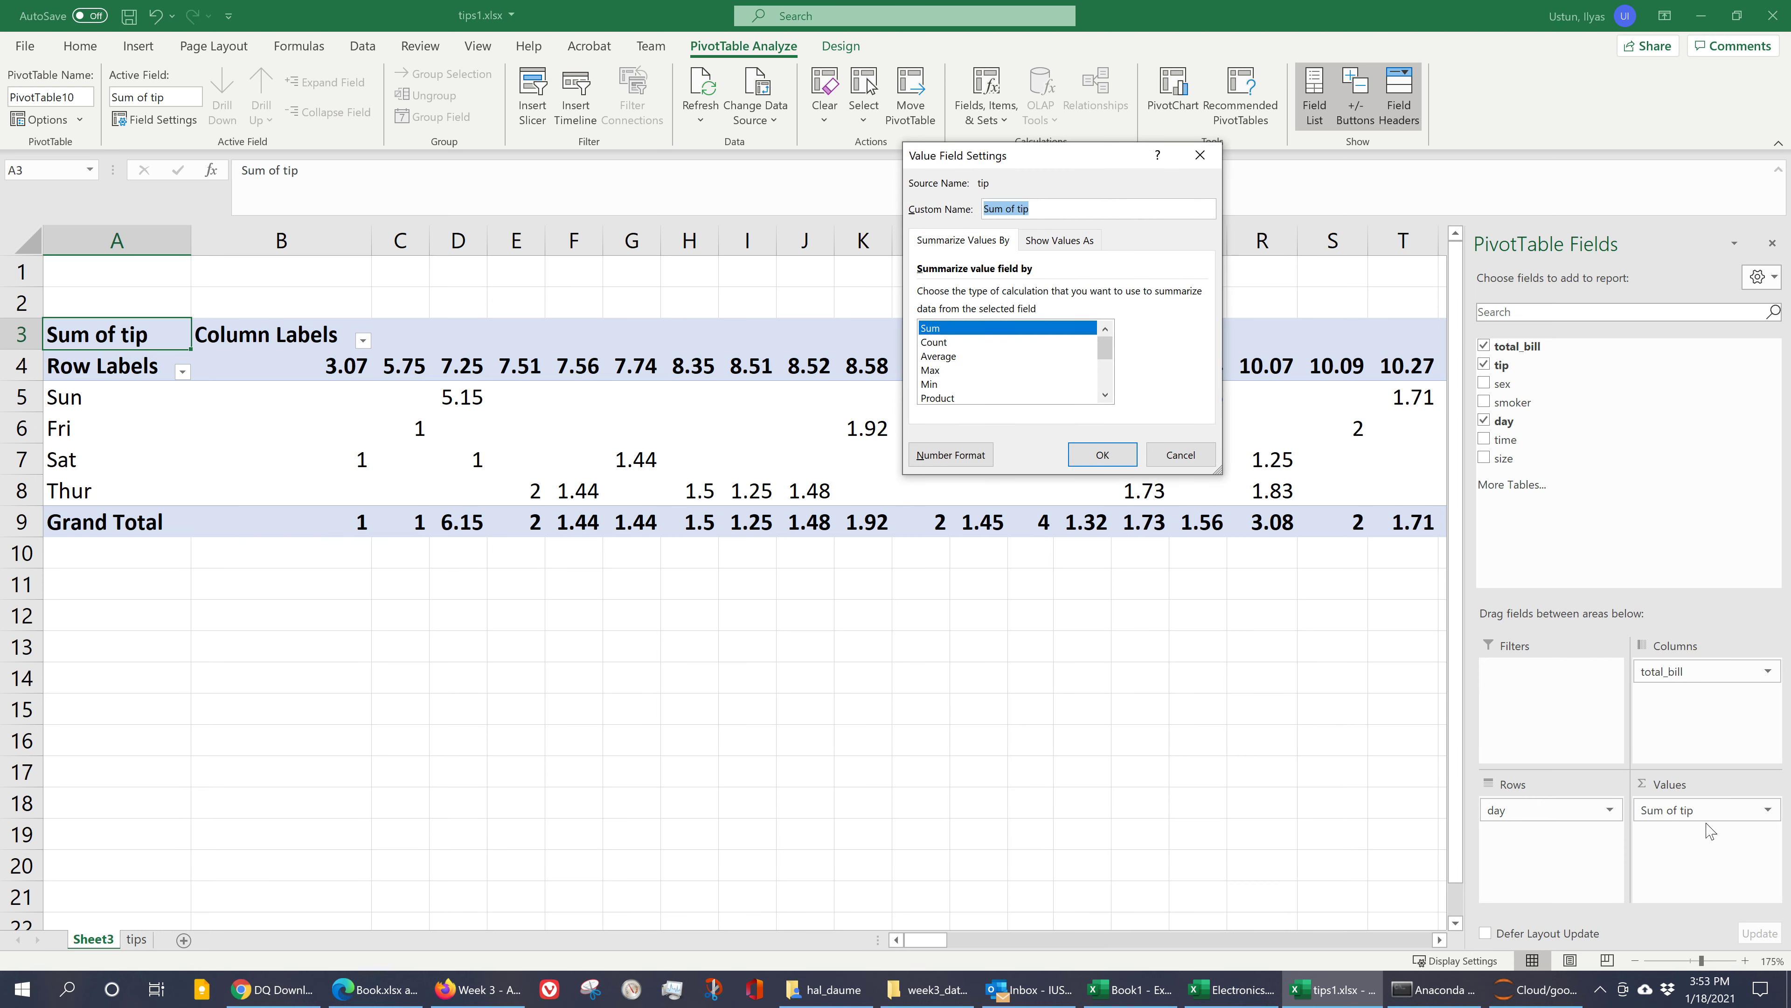
{"action": "left_click", "coordinate": [944, 358]}
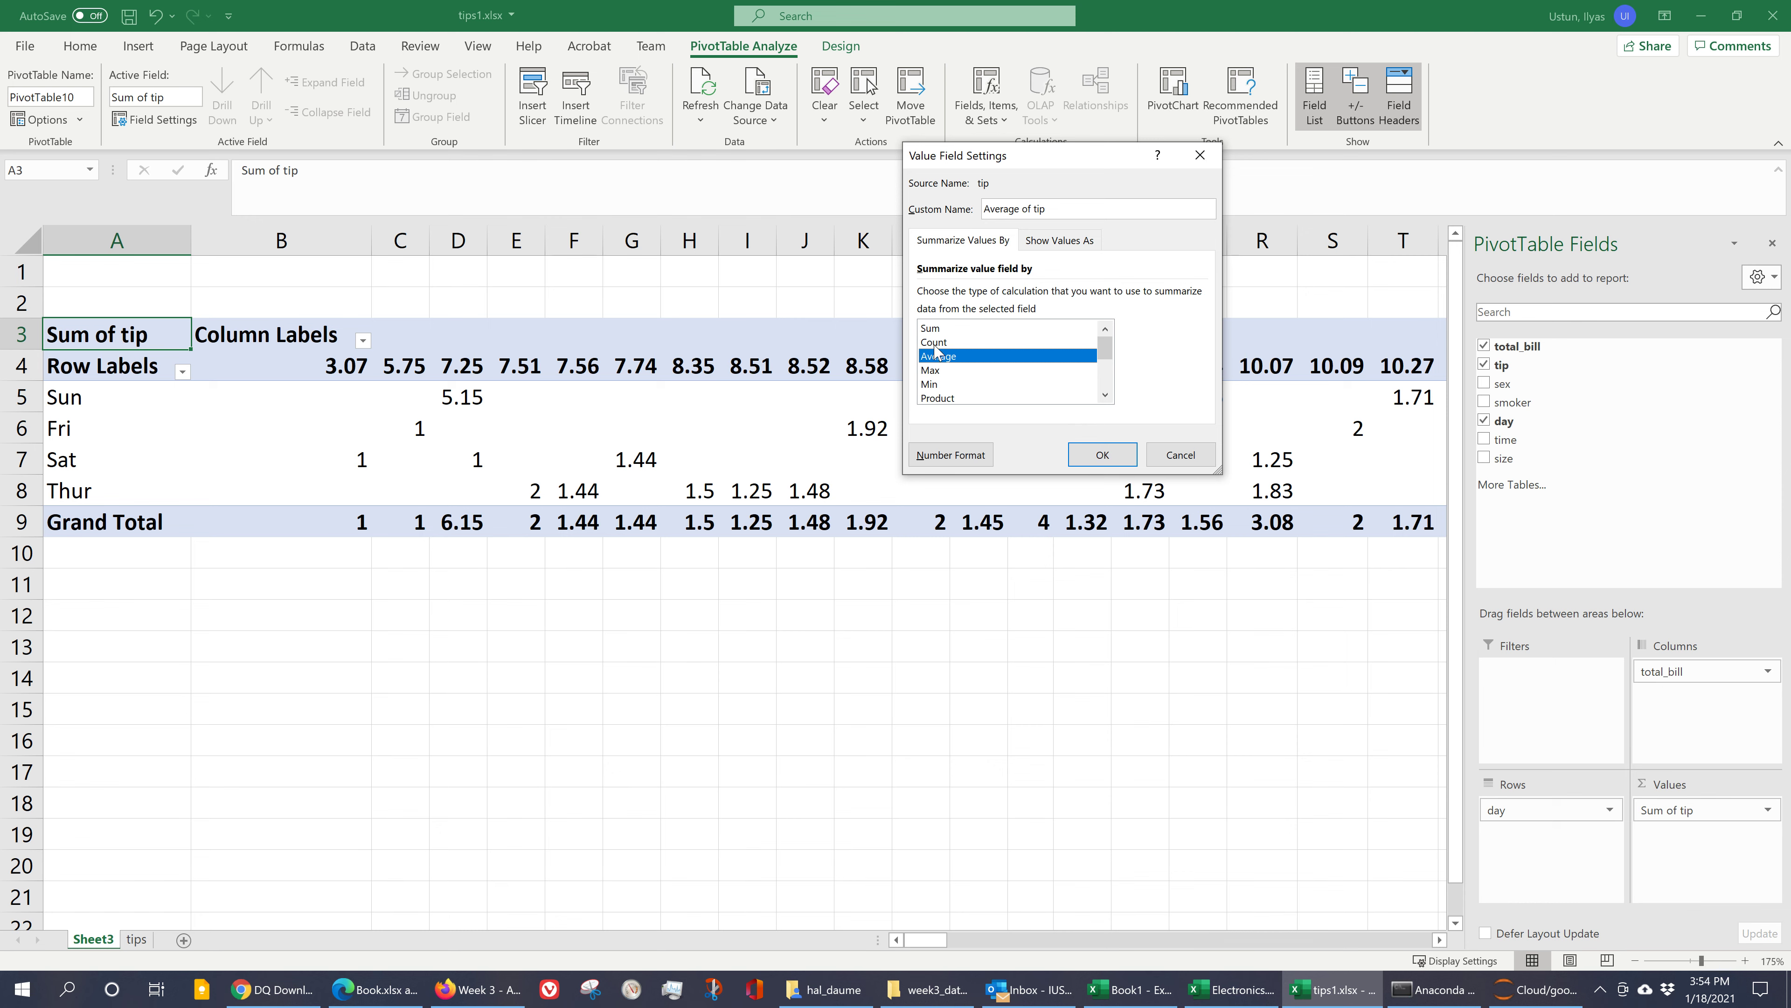
{"action": "left_click", "coordinate": [1068, 456]}
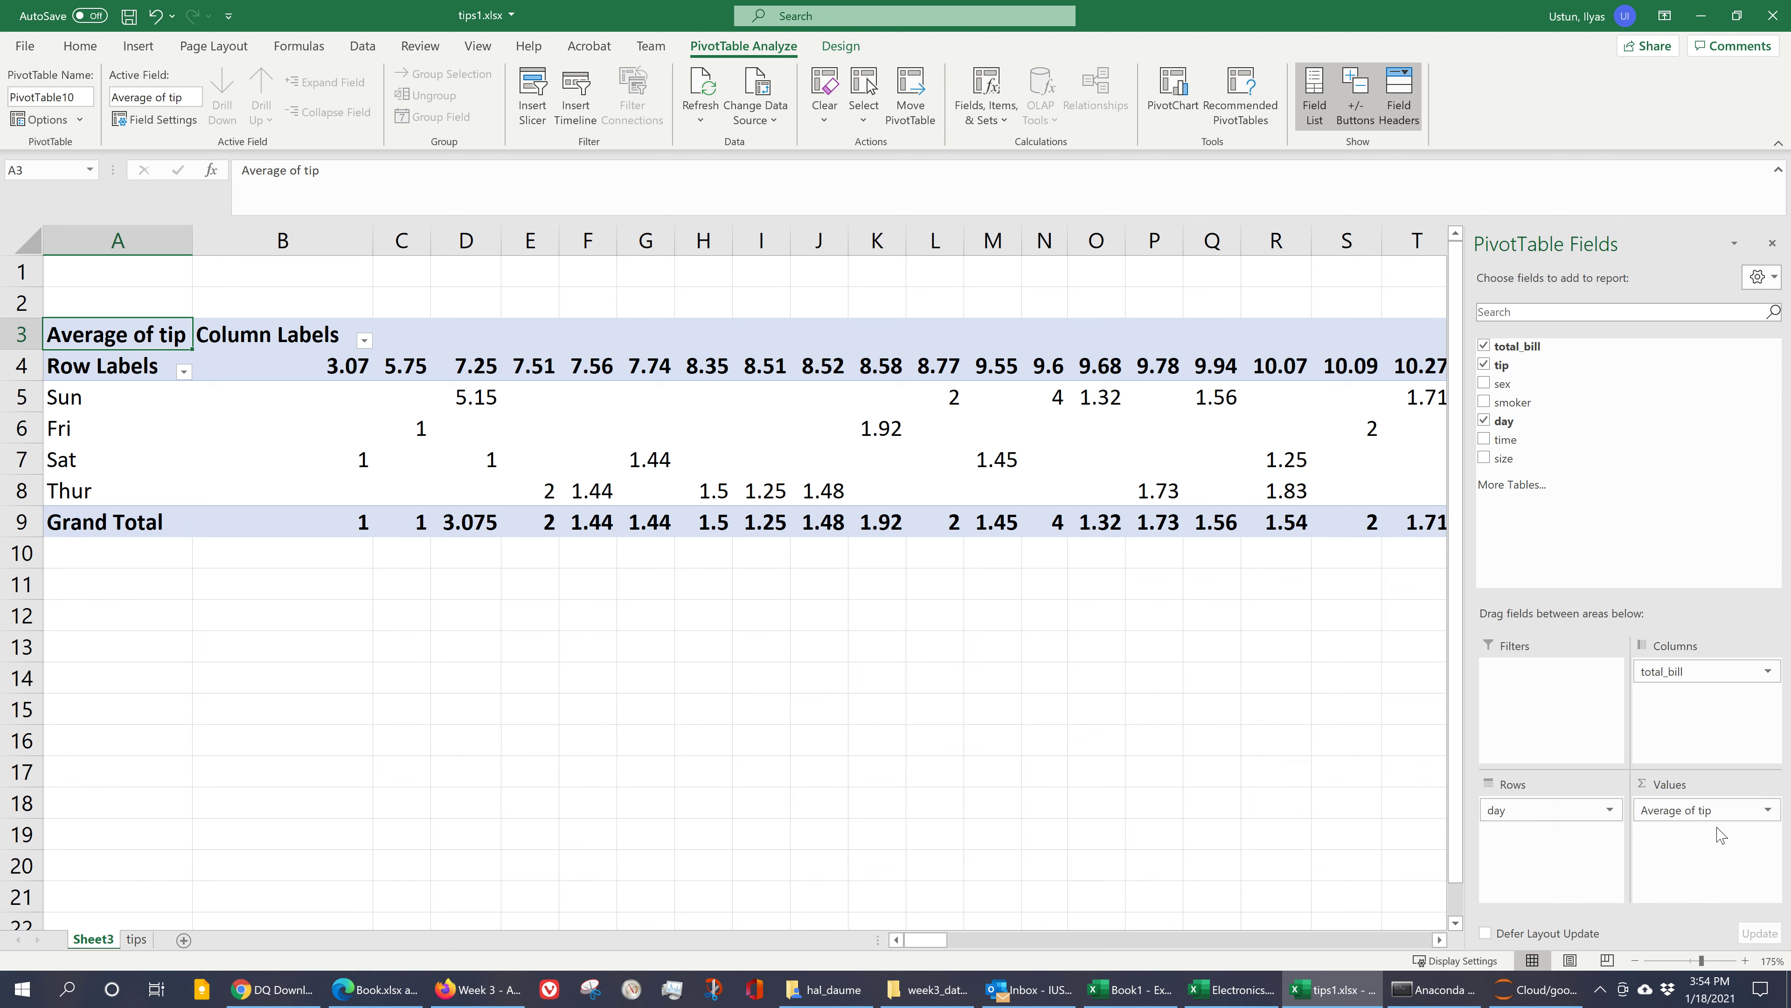
- Review the summary functions available for the tip value field, keeping Average selected
{"action": "left_click", "coordinate": [1769, 811]}
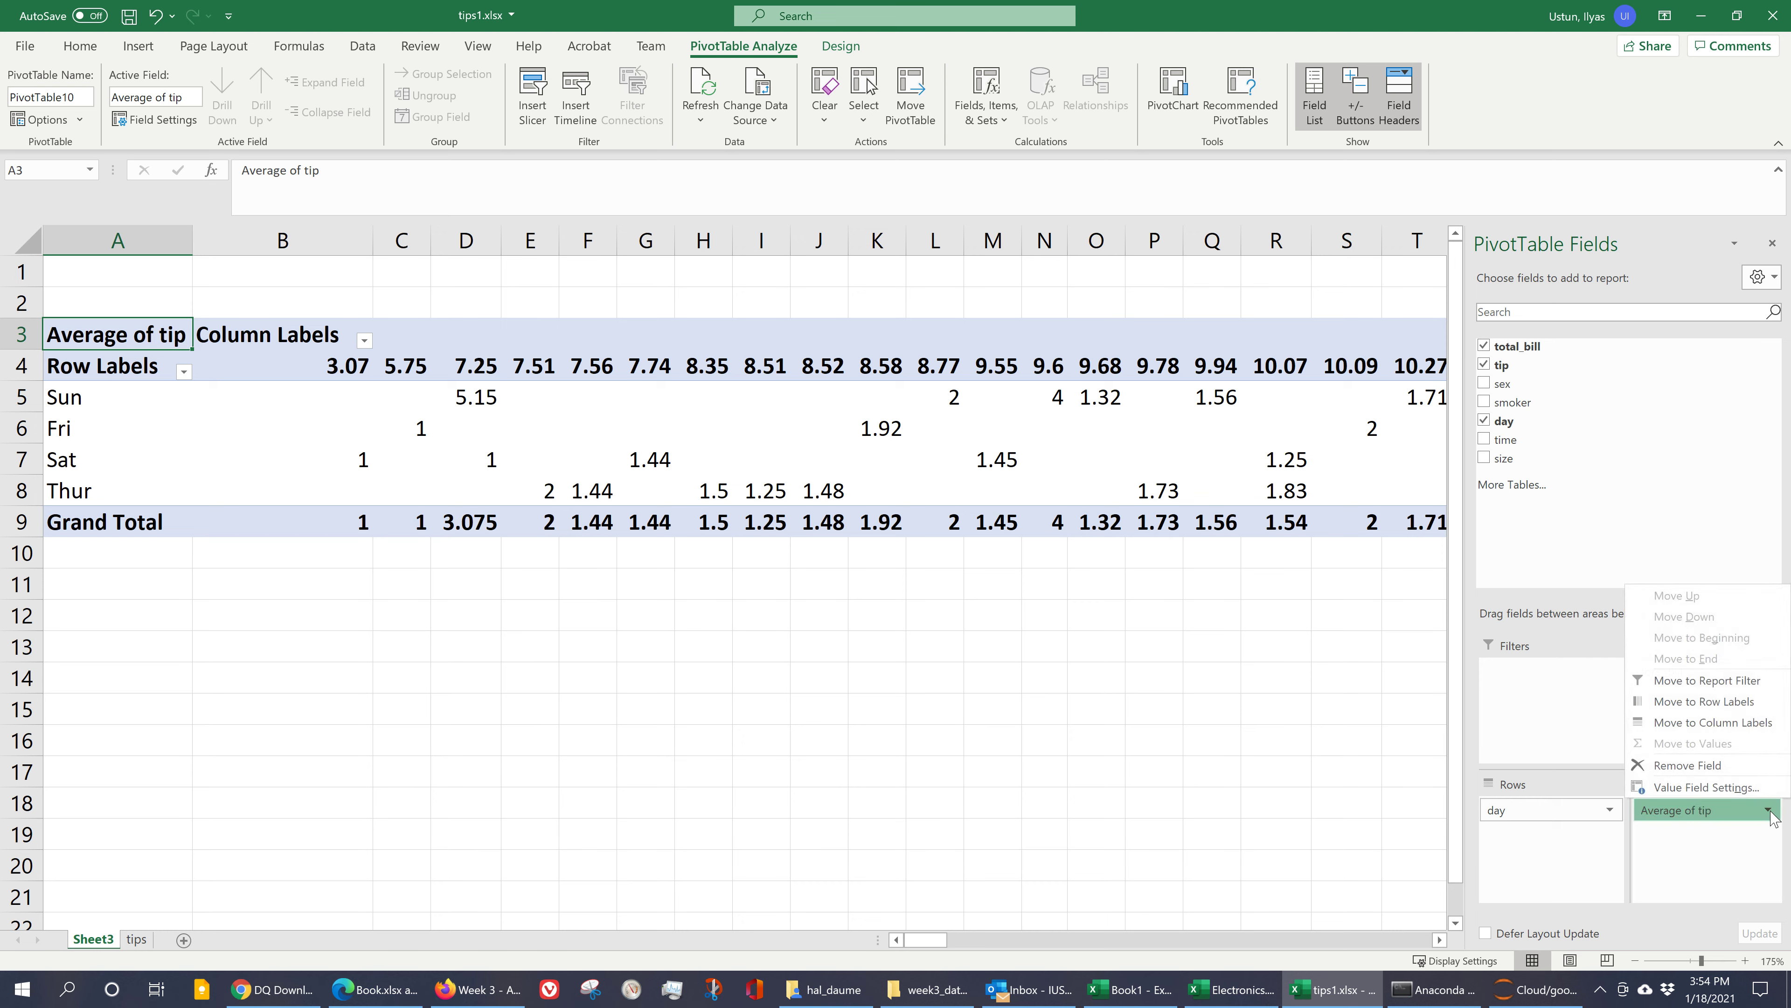
{"action": "left_click", "coordinate": [1647, 788]}
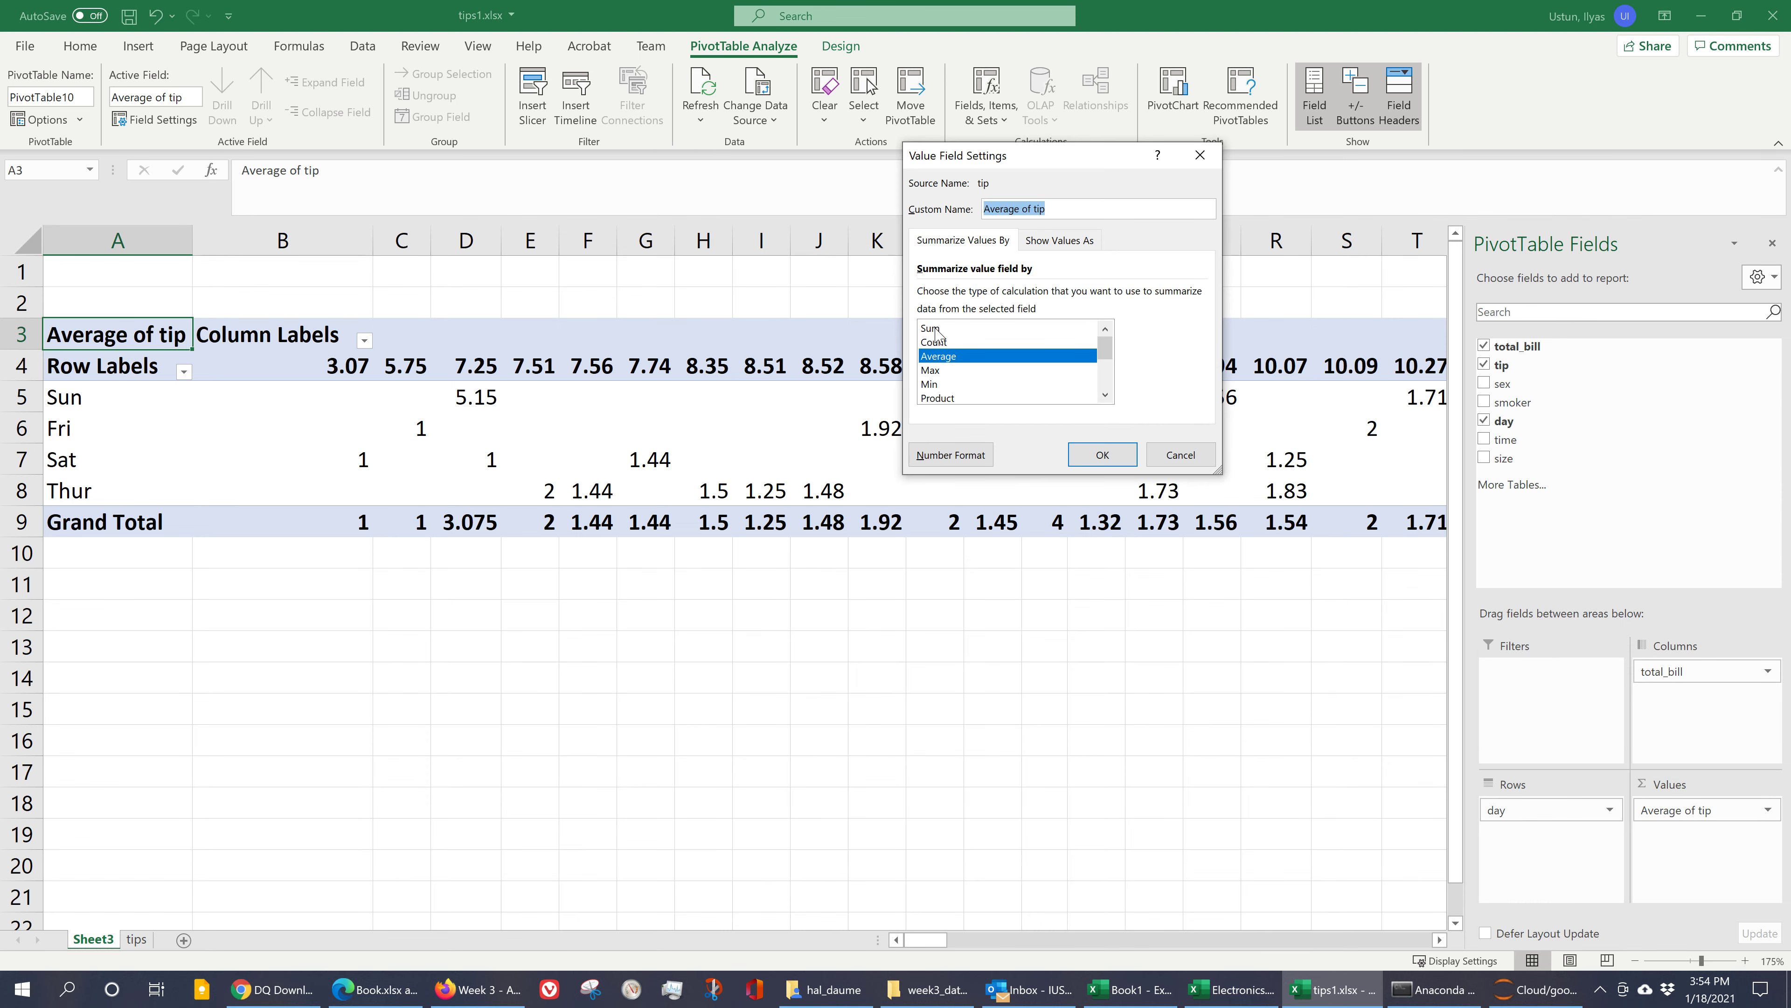
{"action": "left_click", "coordinate": [932, 329]}
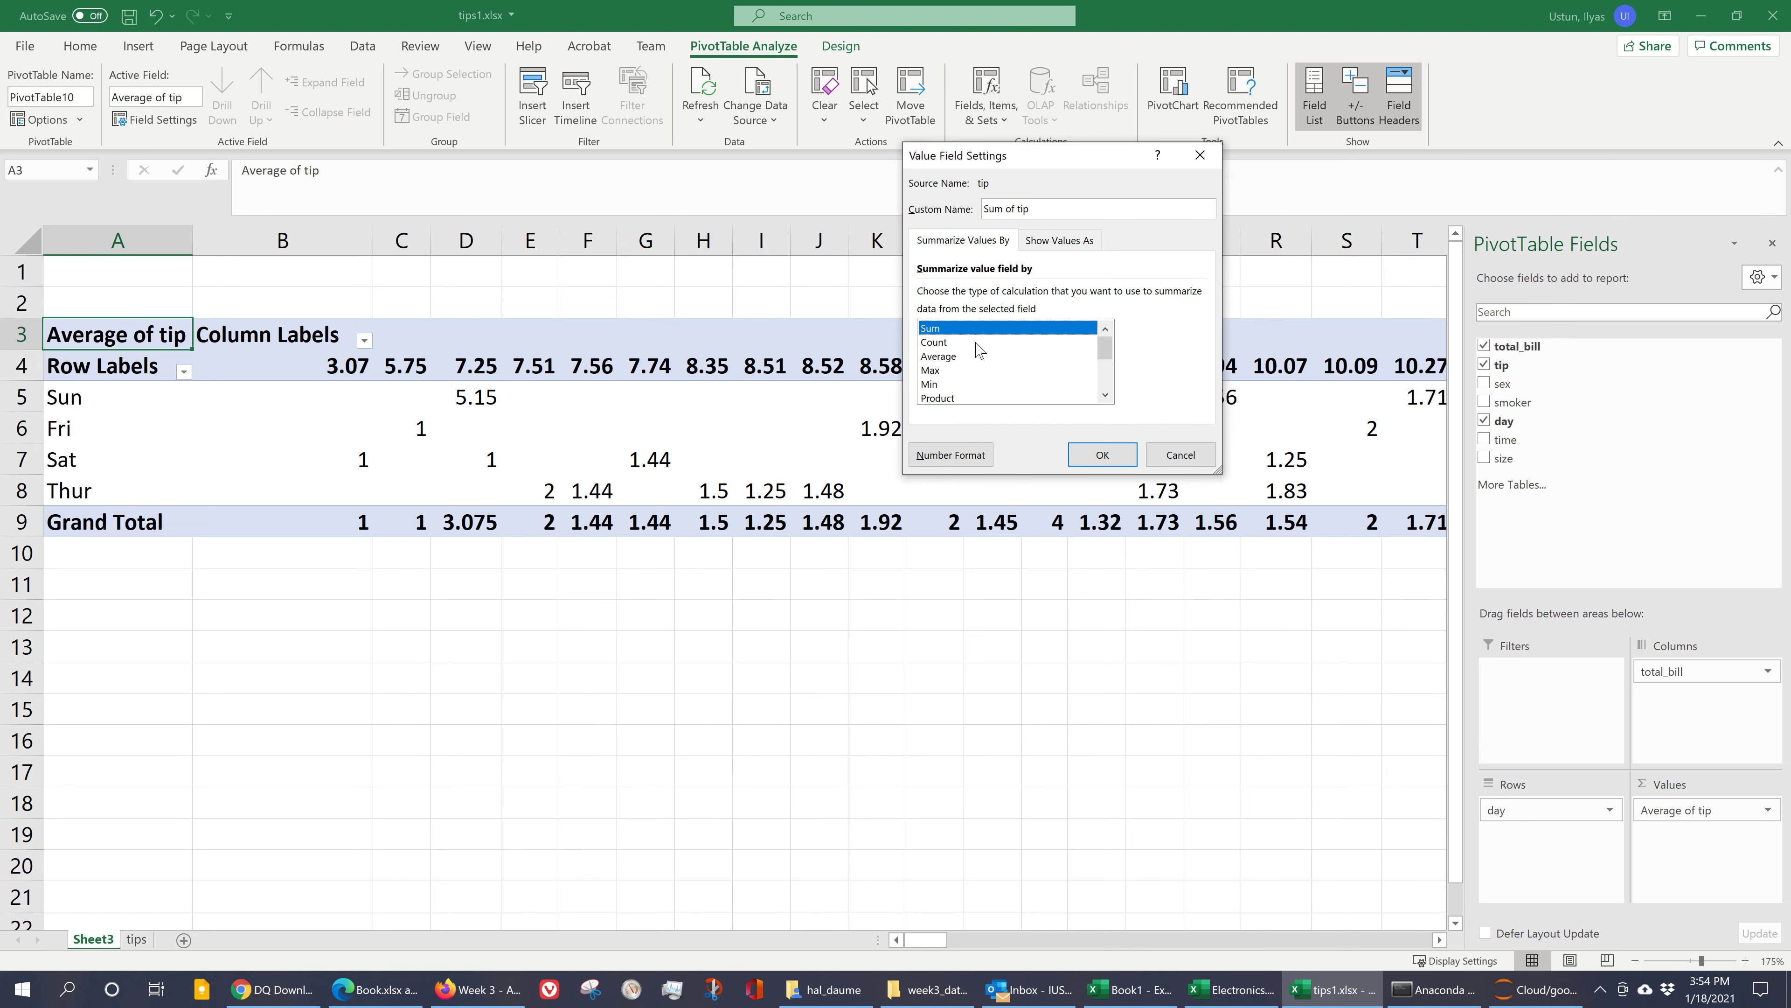
{"action": "left_click", "coordinate": [958, 358]}
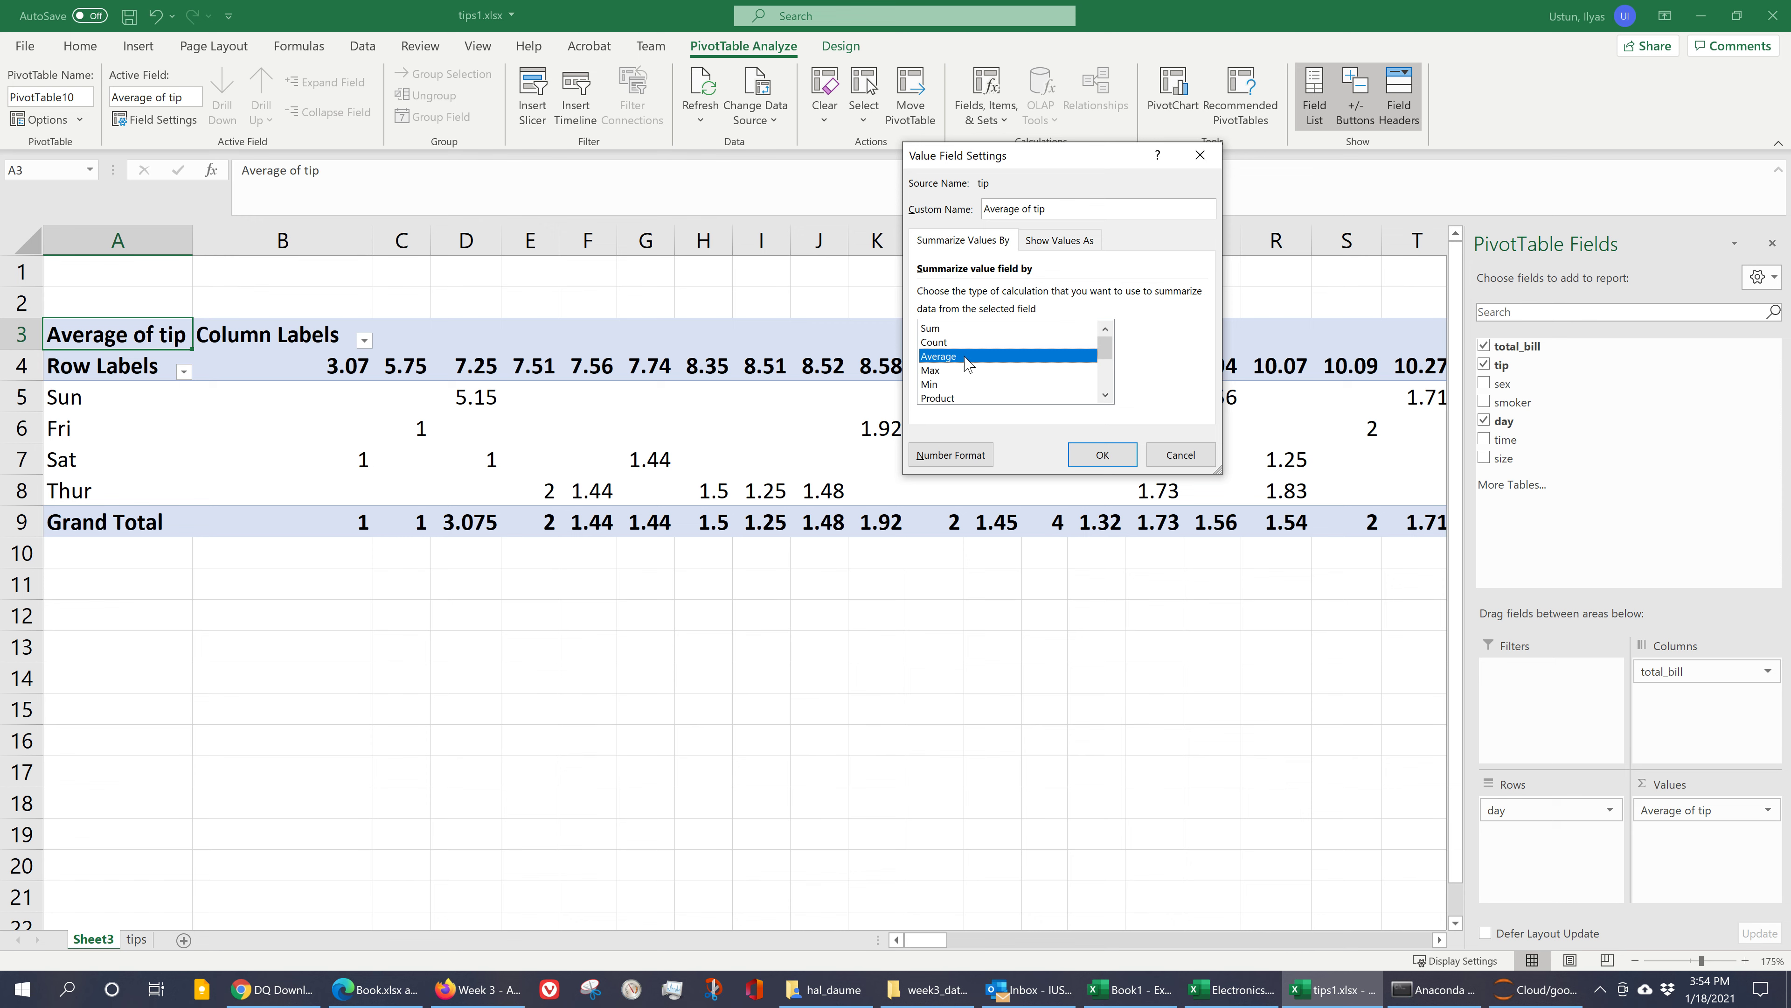
{"action": "left_click_drag", "start_coordinate": [1105, 353], "coordinate": [1105, 376]}
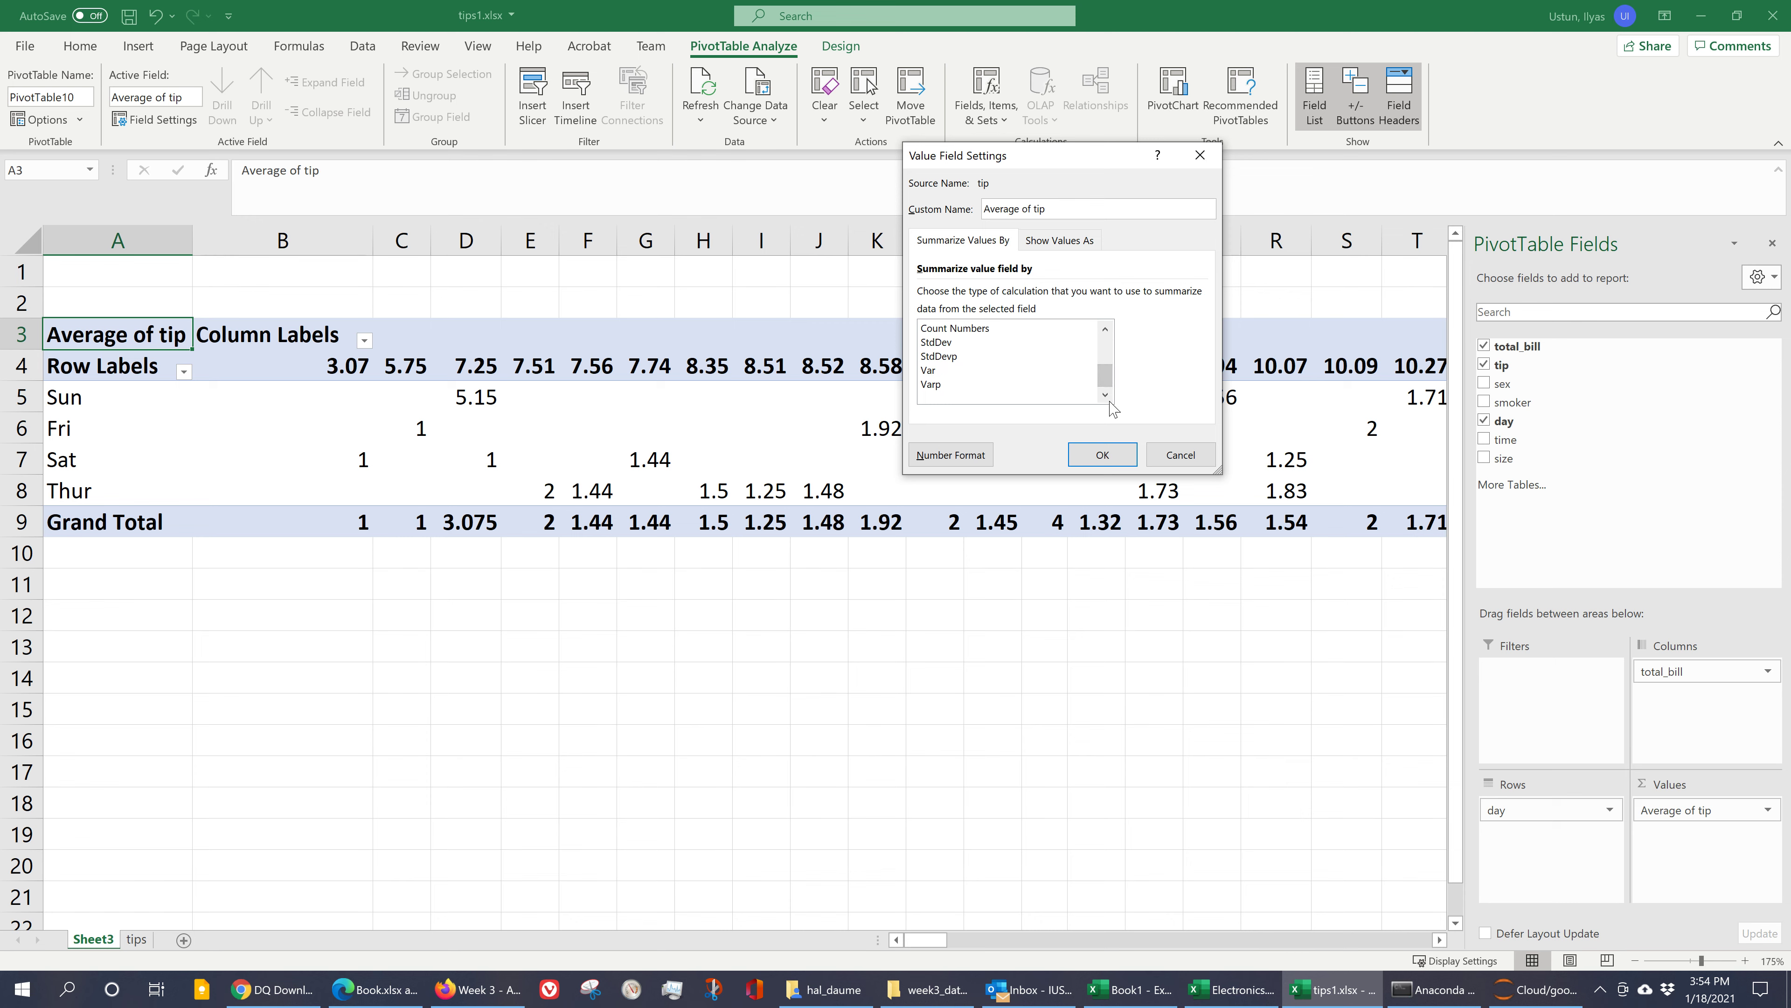
{"action": "left_click_drag", "start_coordinate": [1105, 381], "coordinate": [1101, 354]}
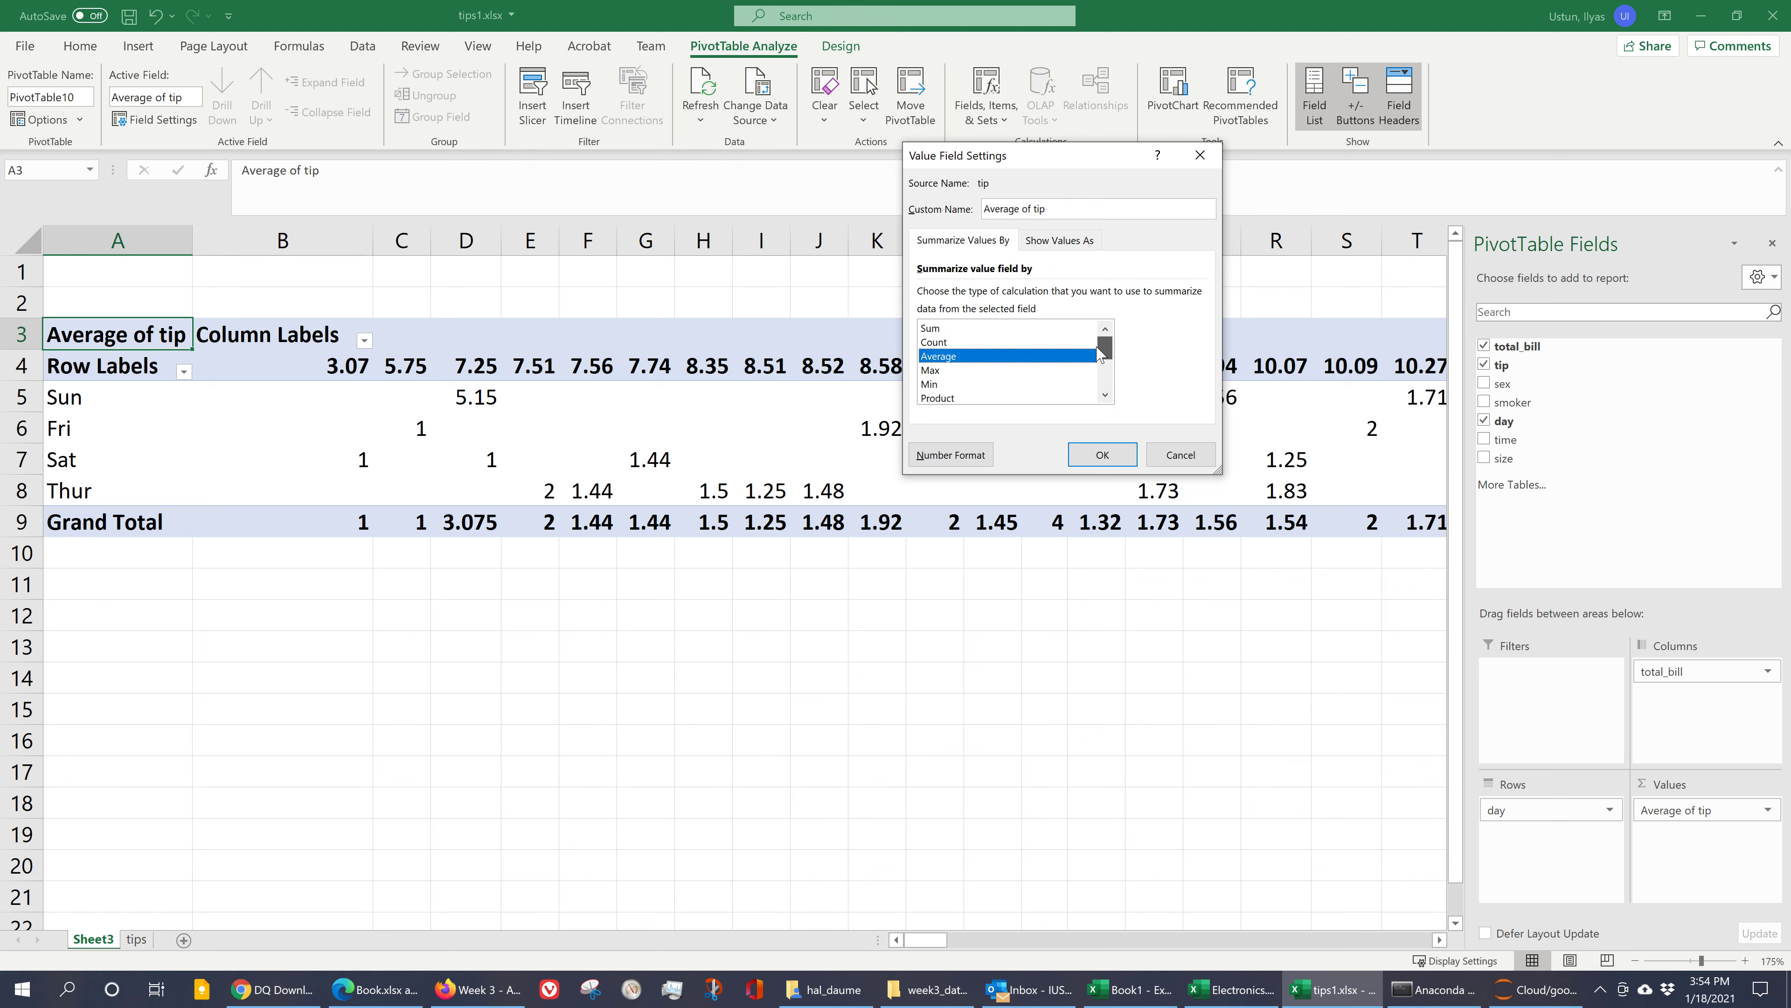
{"action": "left_click", "coordinate": [1102, 455]}
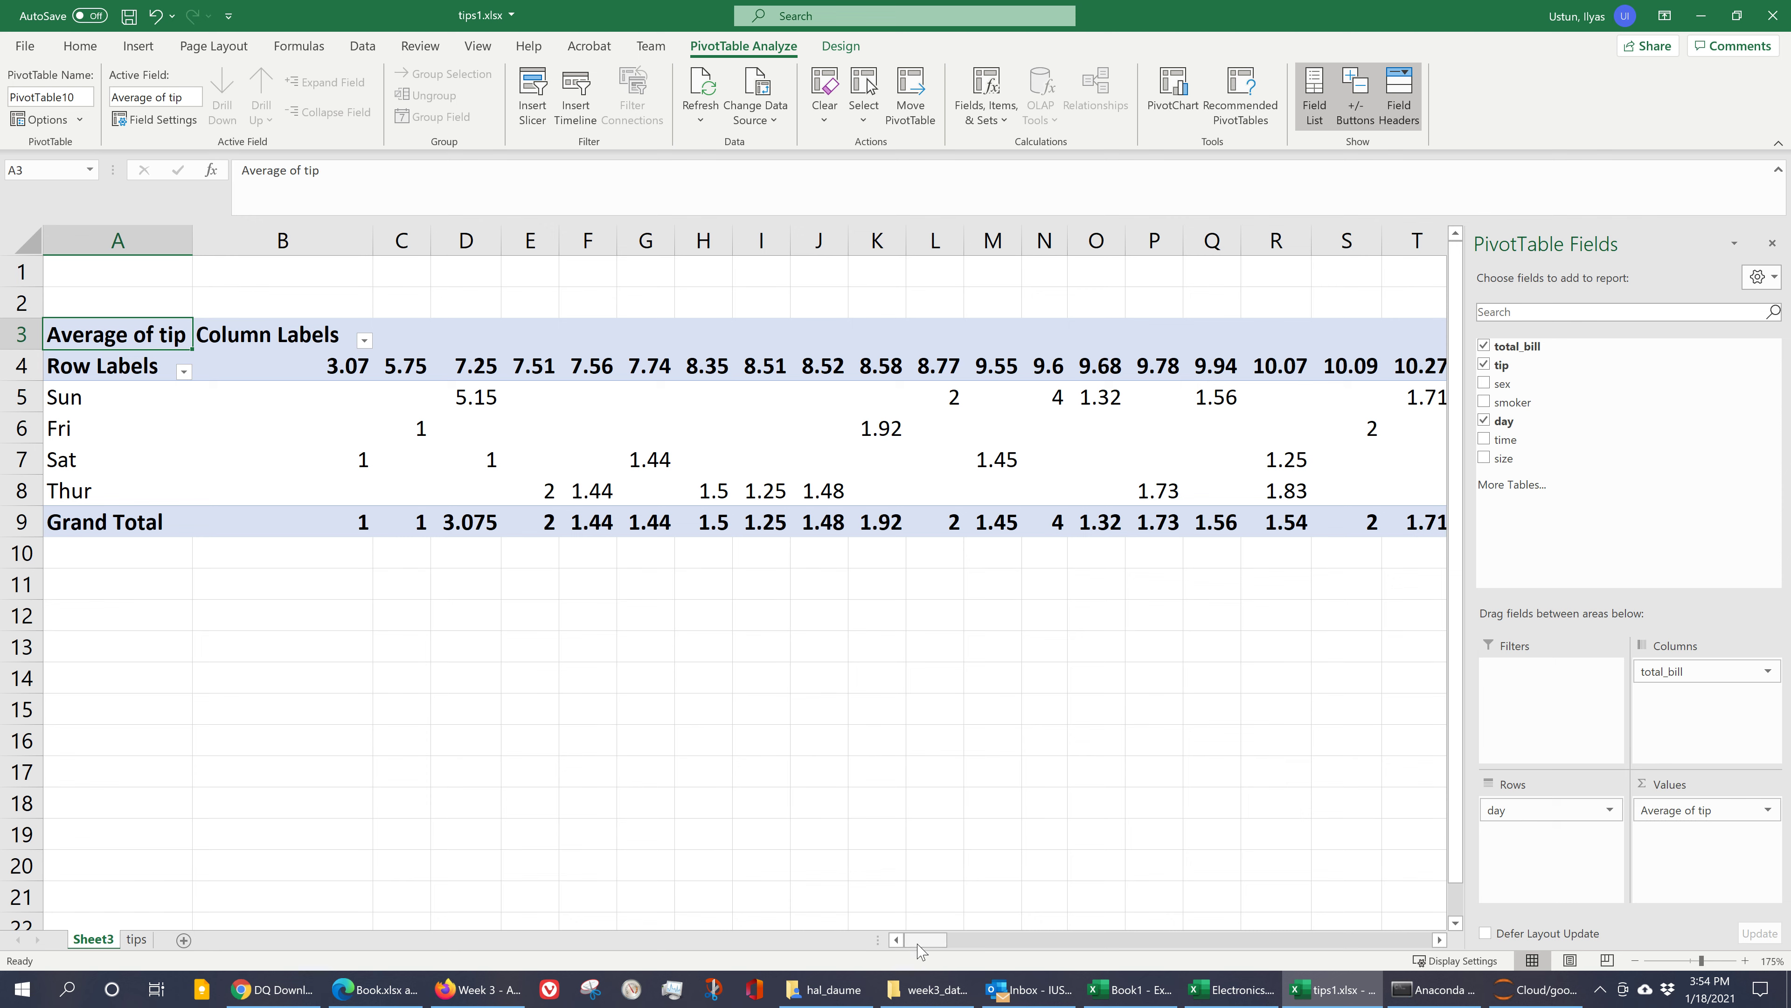
- Examine the individual total_bill amounts used as the PivotTable's column labels
{"action": "left_click_drag", "start_coordinate": [919, 945], "coordinate": [459, 825]}
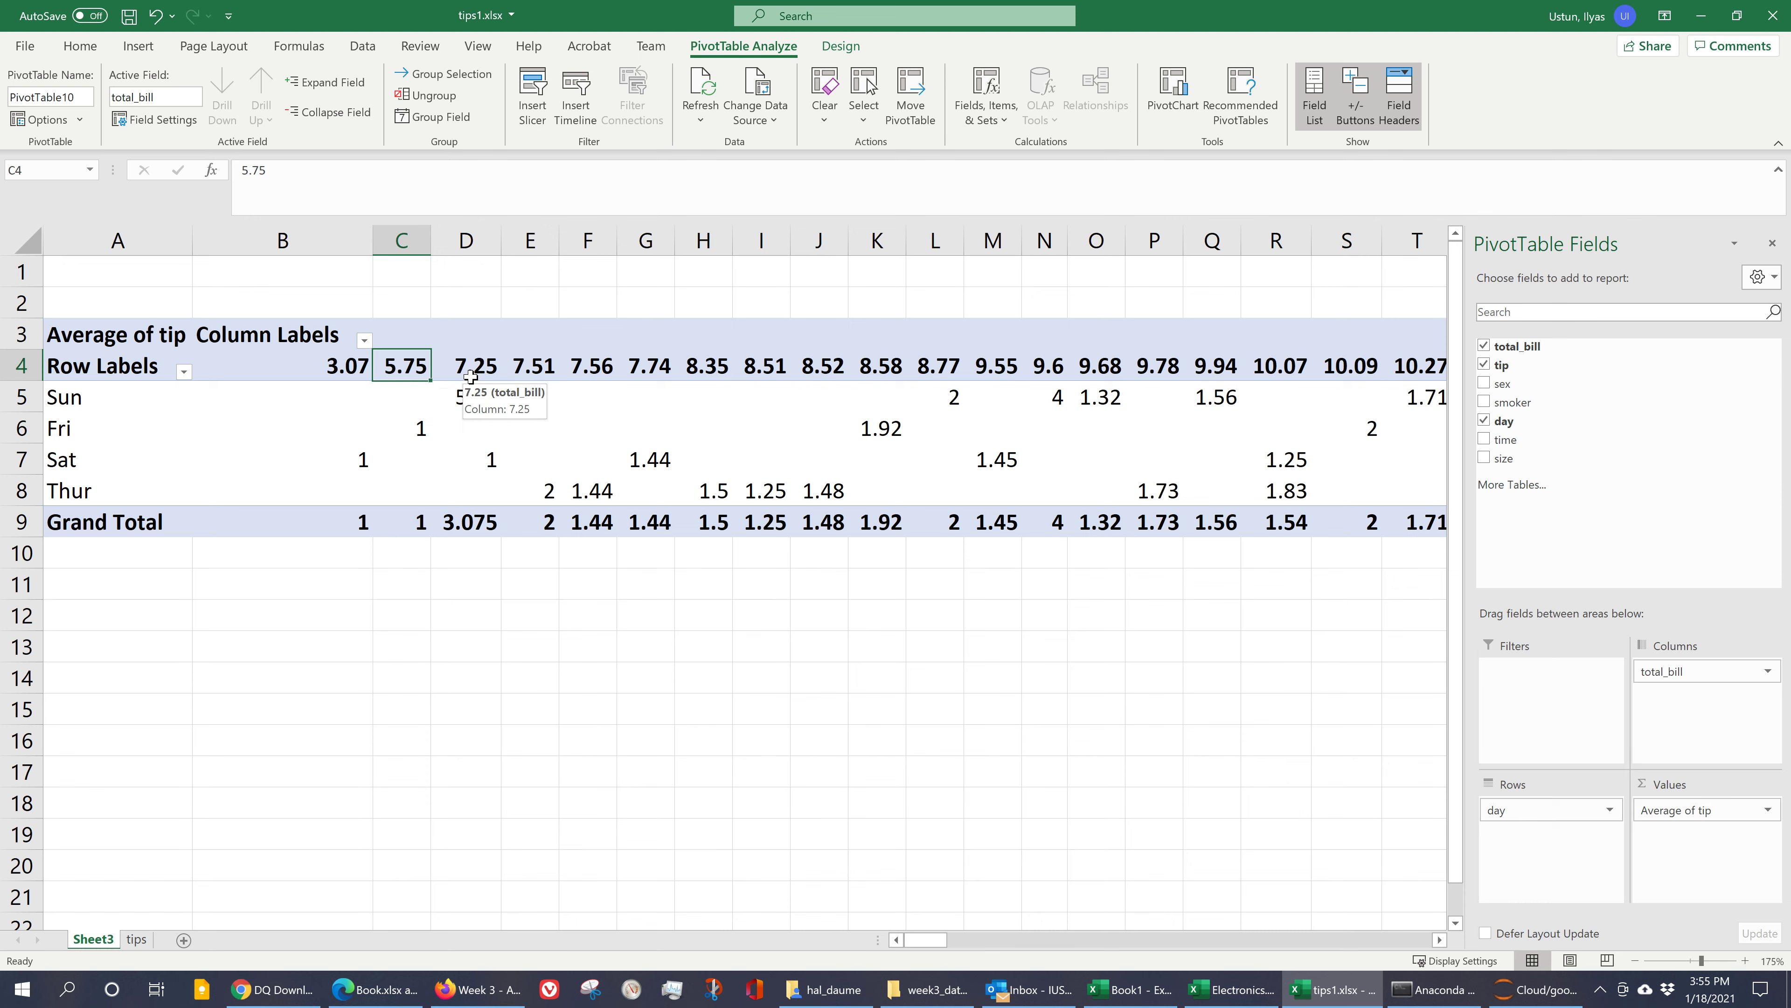
{"action": "left_click", "coordinate": [330, 366]}
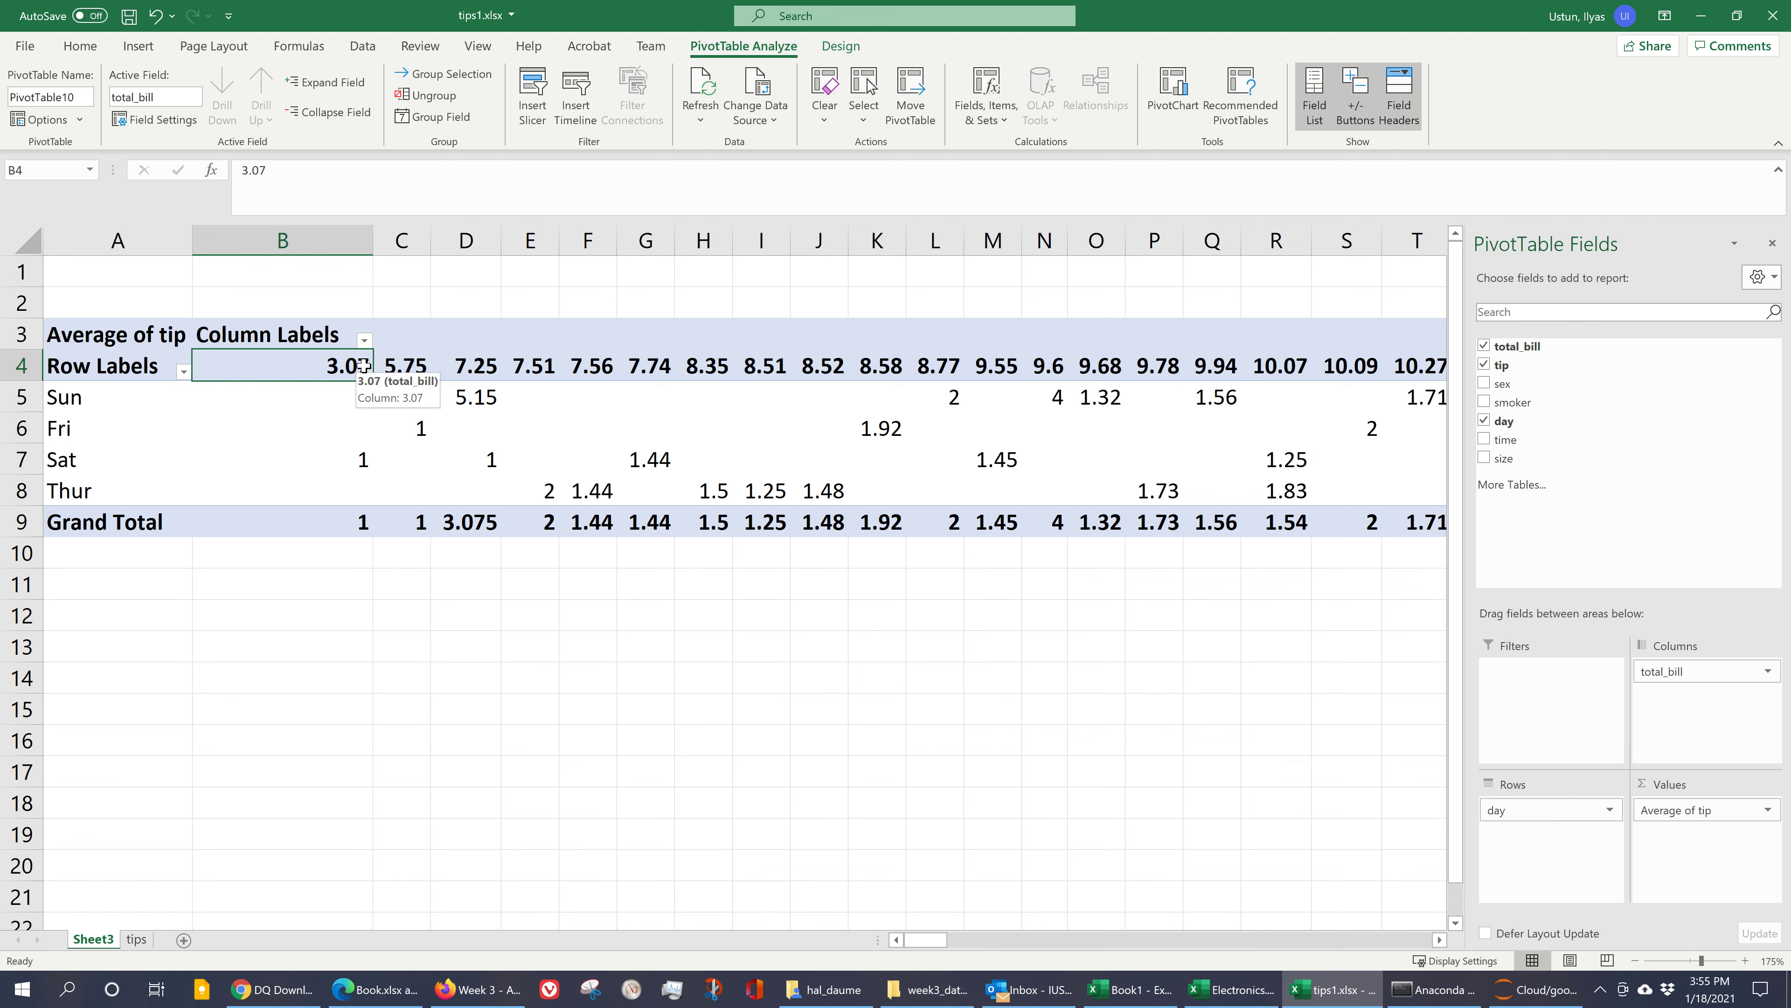
{"action": "left_click", "coordinate": [469, 369]}
{"action": "left_click", "coordinate": [552, 365]}
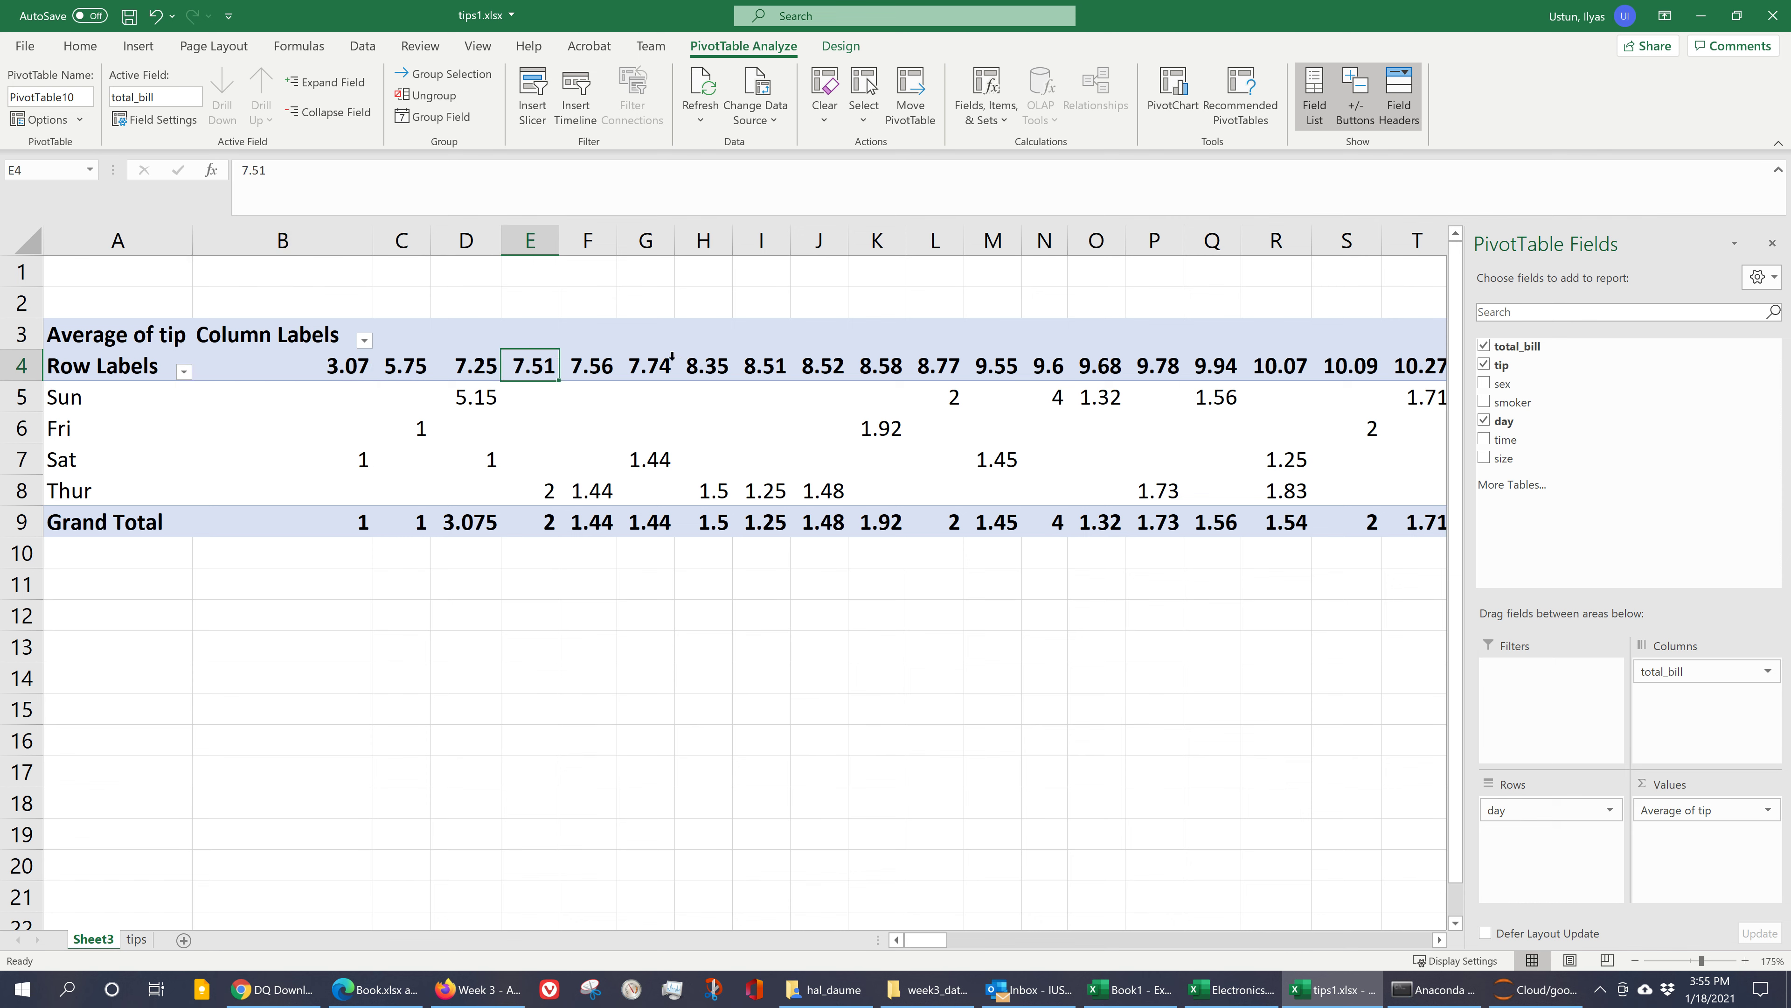
{"action": "left_click", "coordinate": [694, 369]}
{"action": "left_click", "coordinate": [747, 368]}
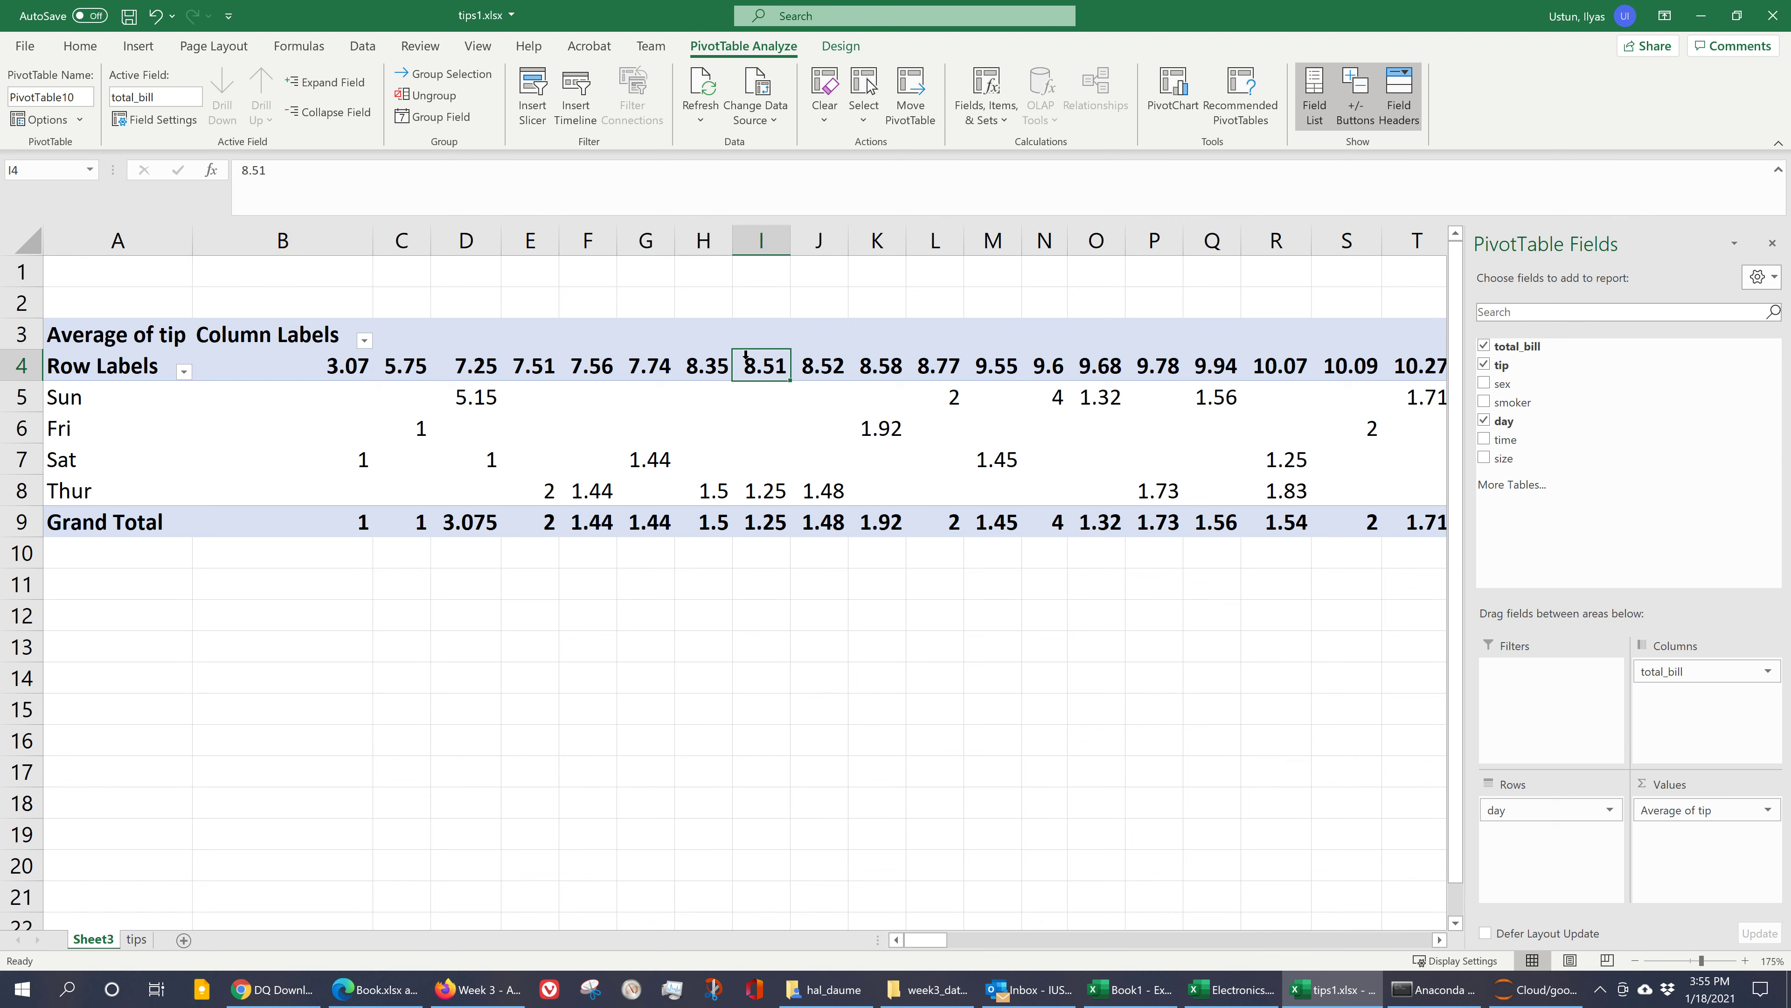
- Group the total_bill column labels into intervals of 10, starting at 1
{"action": "right_click", "coordinate": [765, 366]}
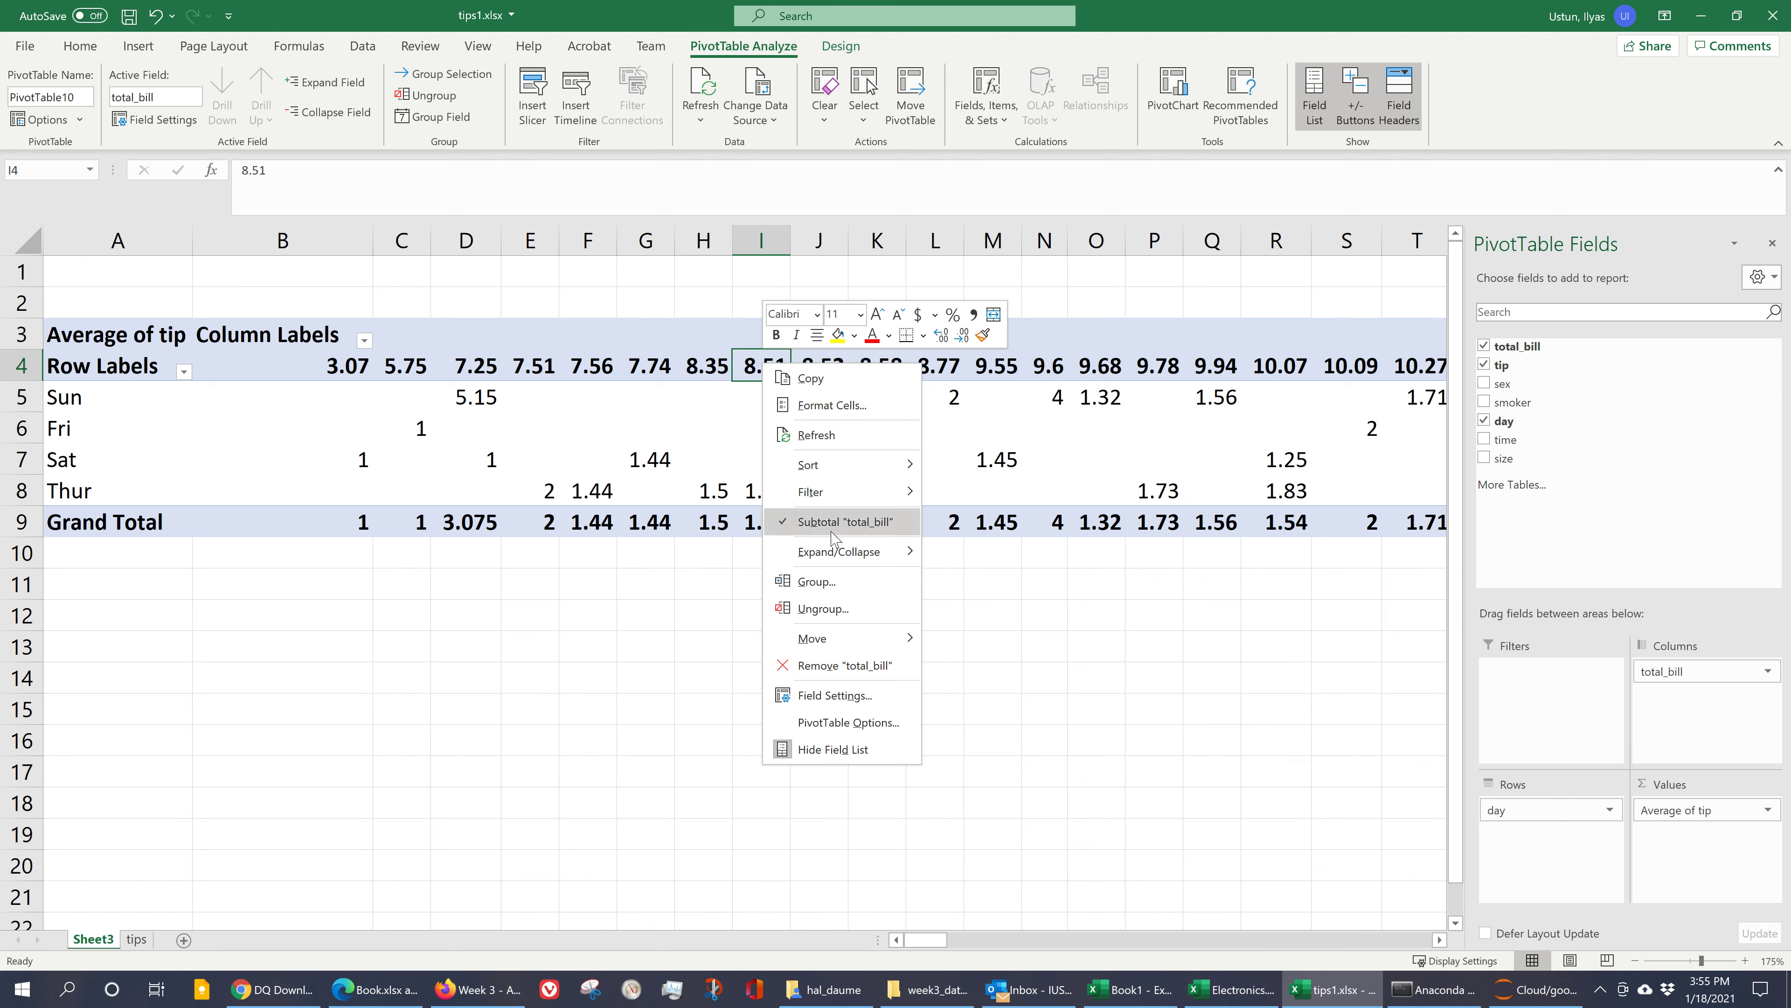
{"action": "left_click", "coordinate": [806, 582]}
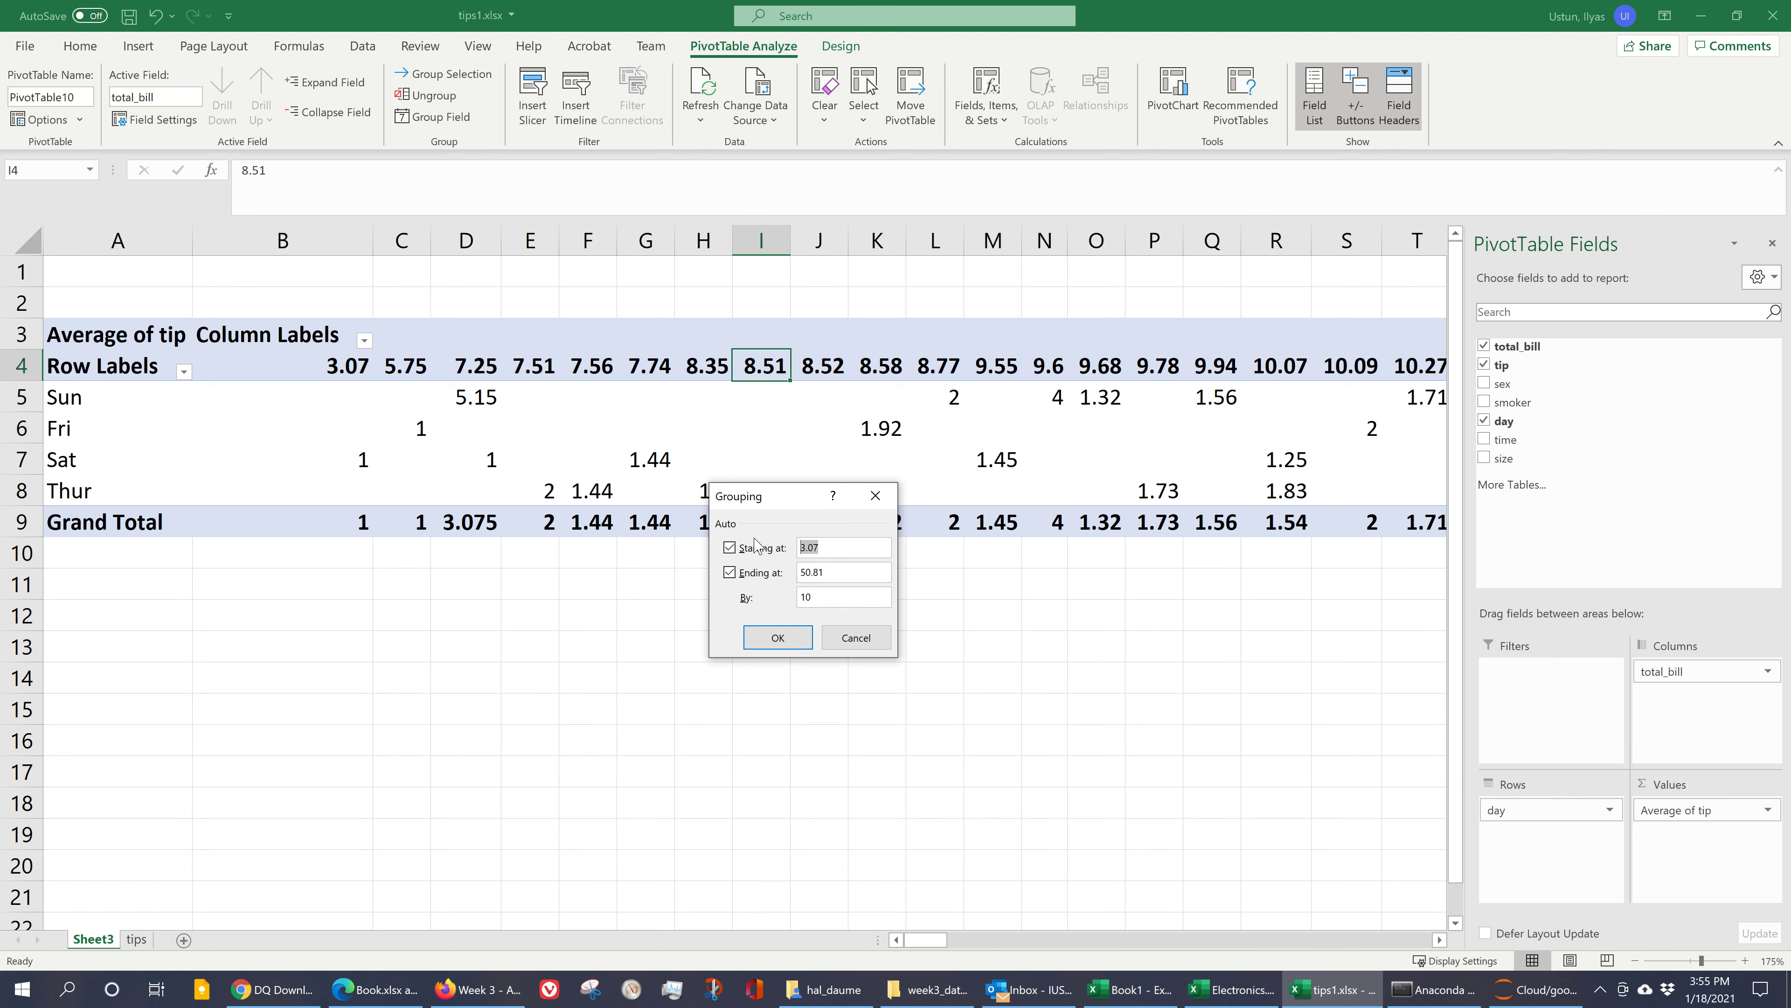
{"action": "type", "text": "1"}
{"action": "key", "text": "Tab"}
{"action": "type", "text": "5"}
{"action": "left_click", "coordinate": [799, 646]}
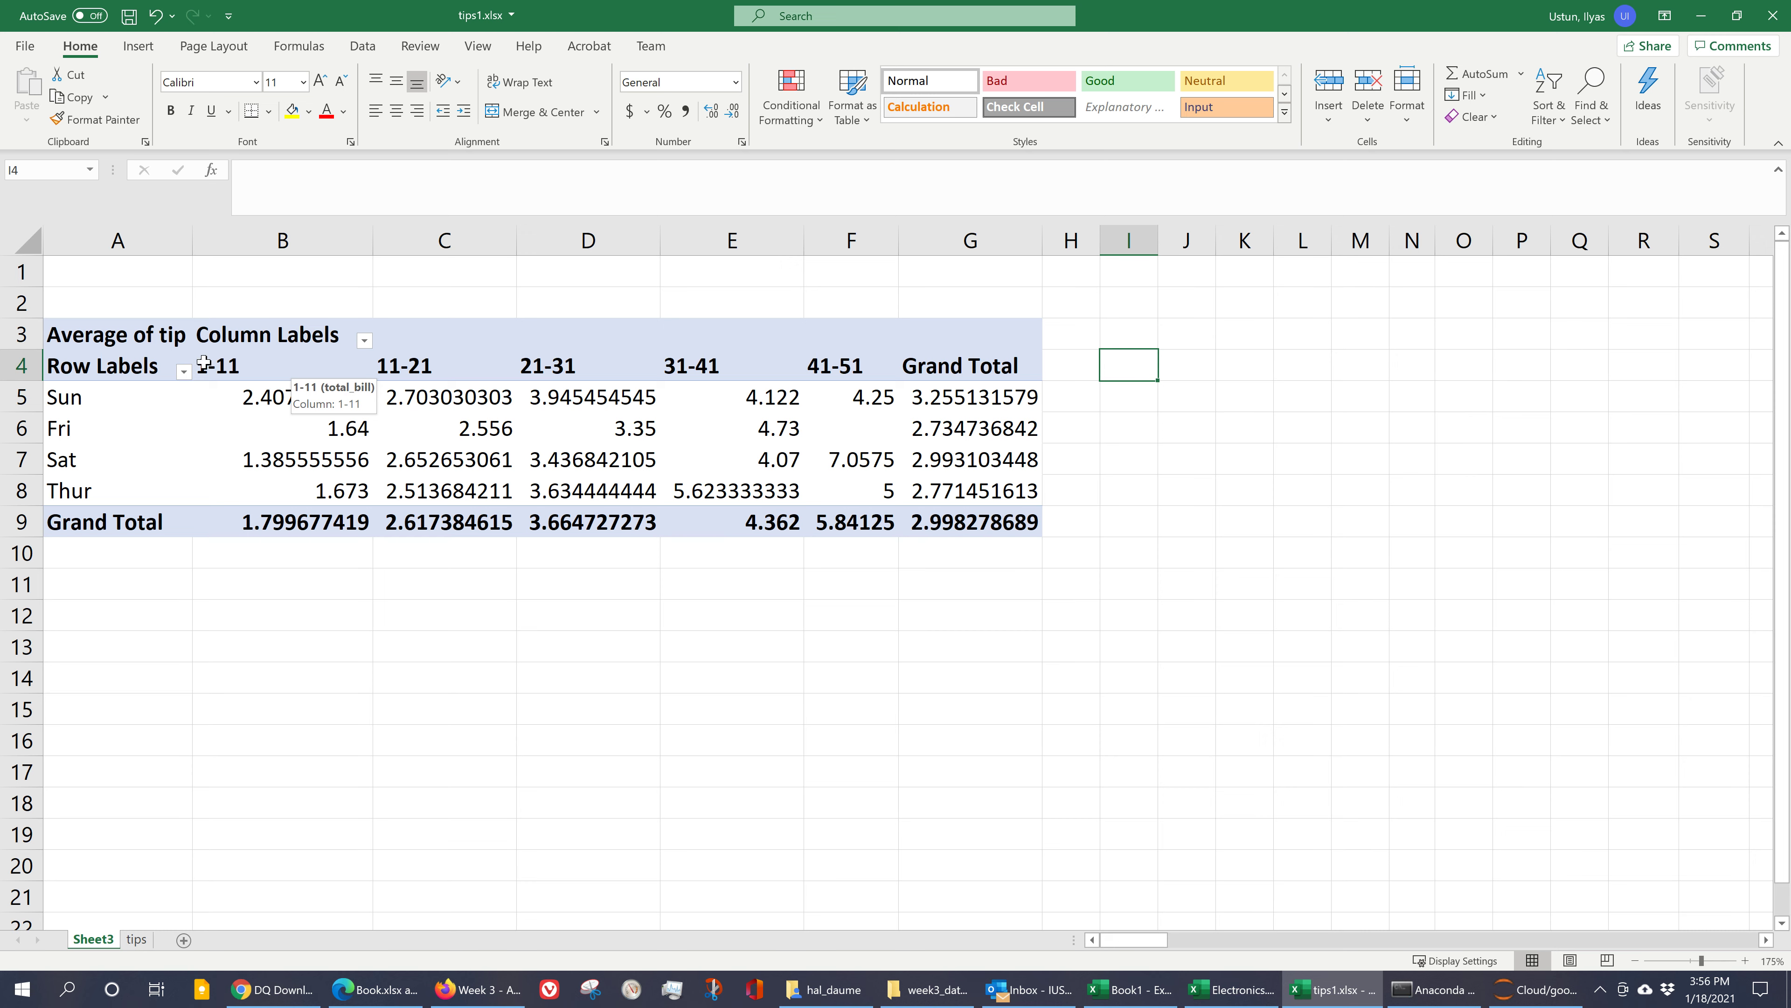
- Examine the grouped total_bill ranges across the column headings, from the lowest range to the highest
{"action": "left_click", "coordinate": [229, 367]}
{"action": "left_click", "coordinate": [497, 361]}
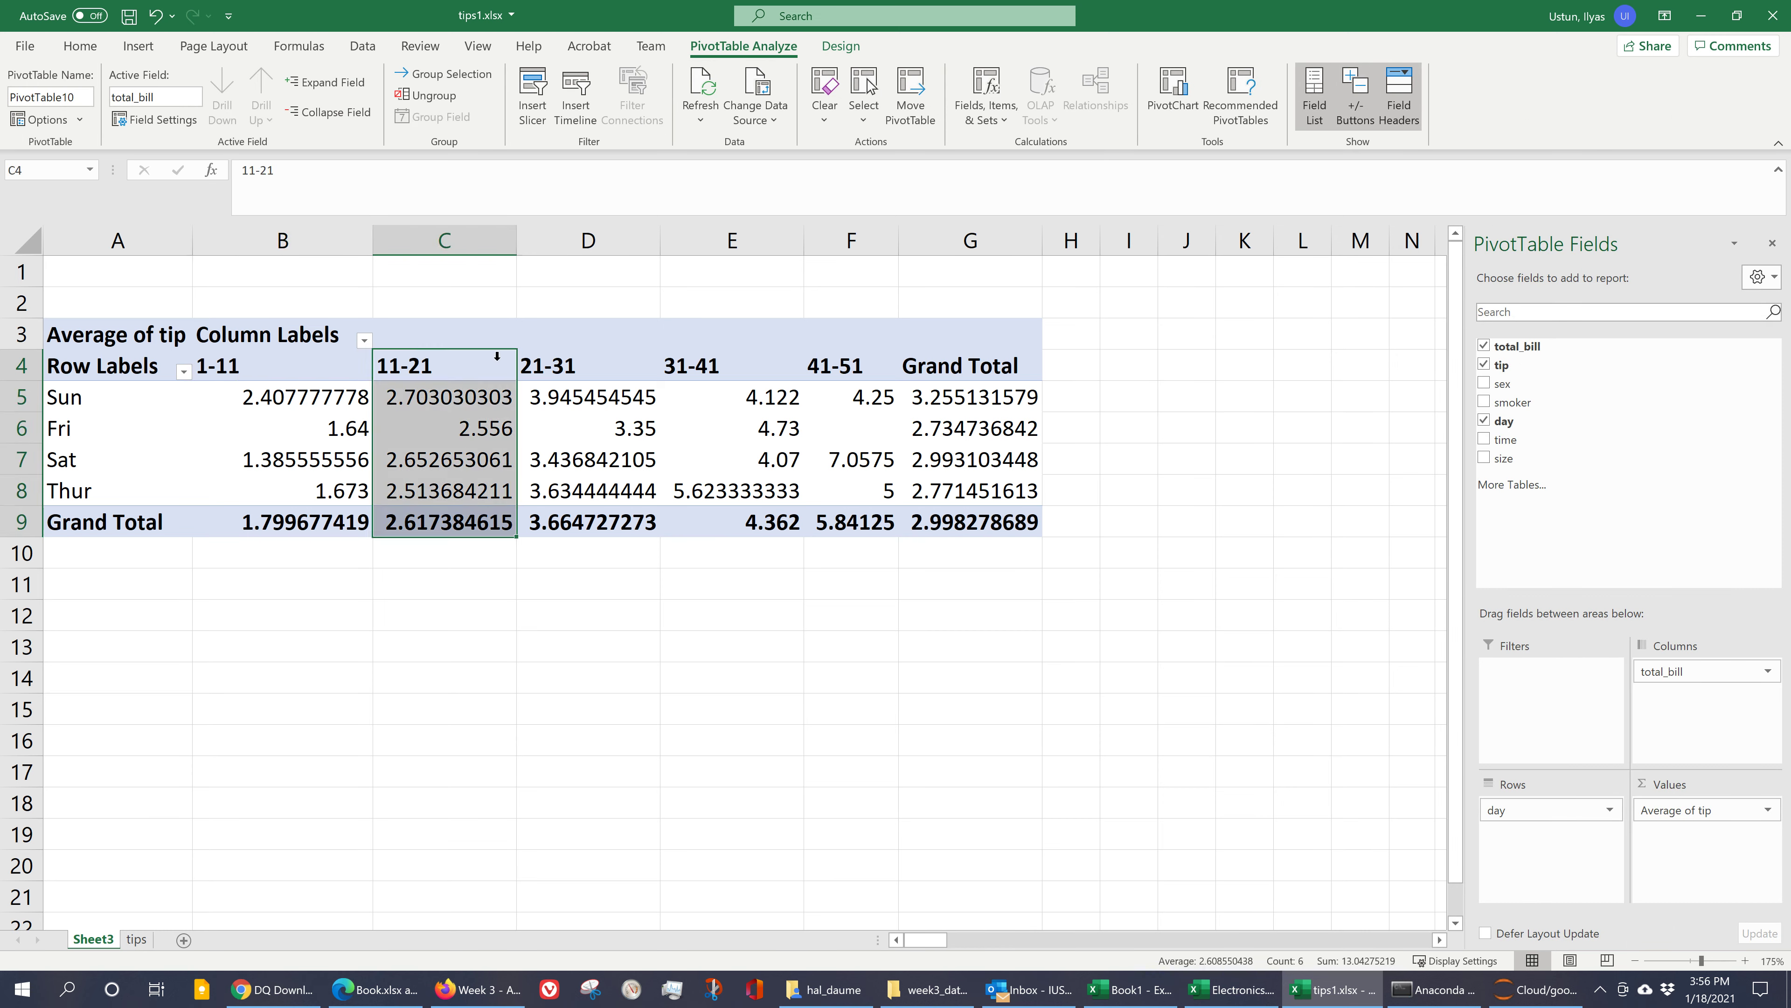
{"action": "left_click", "coordinate": [561, 366]}
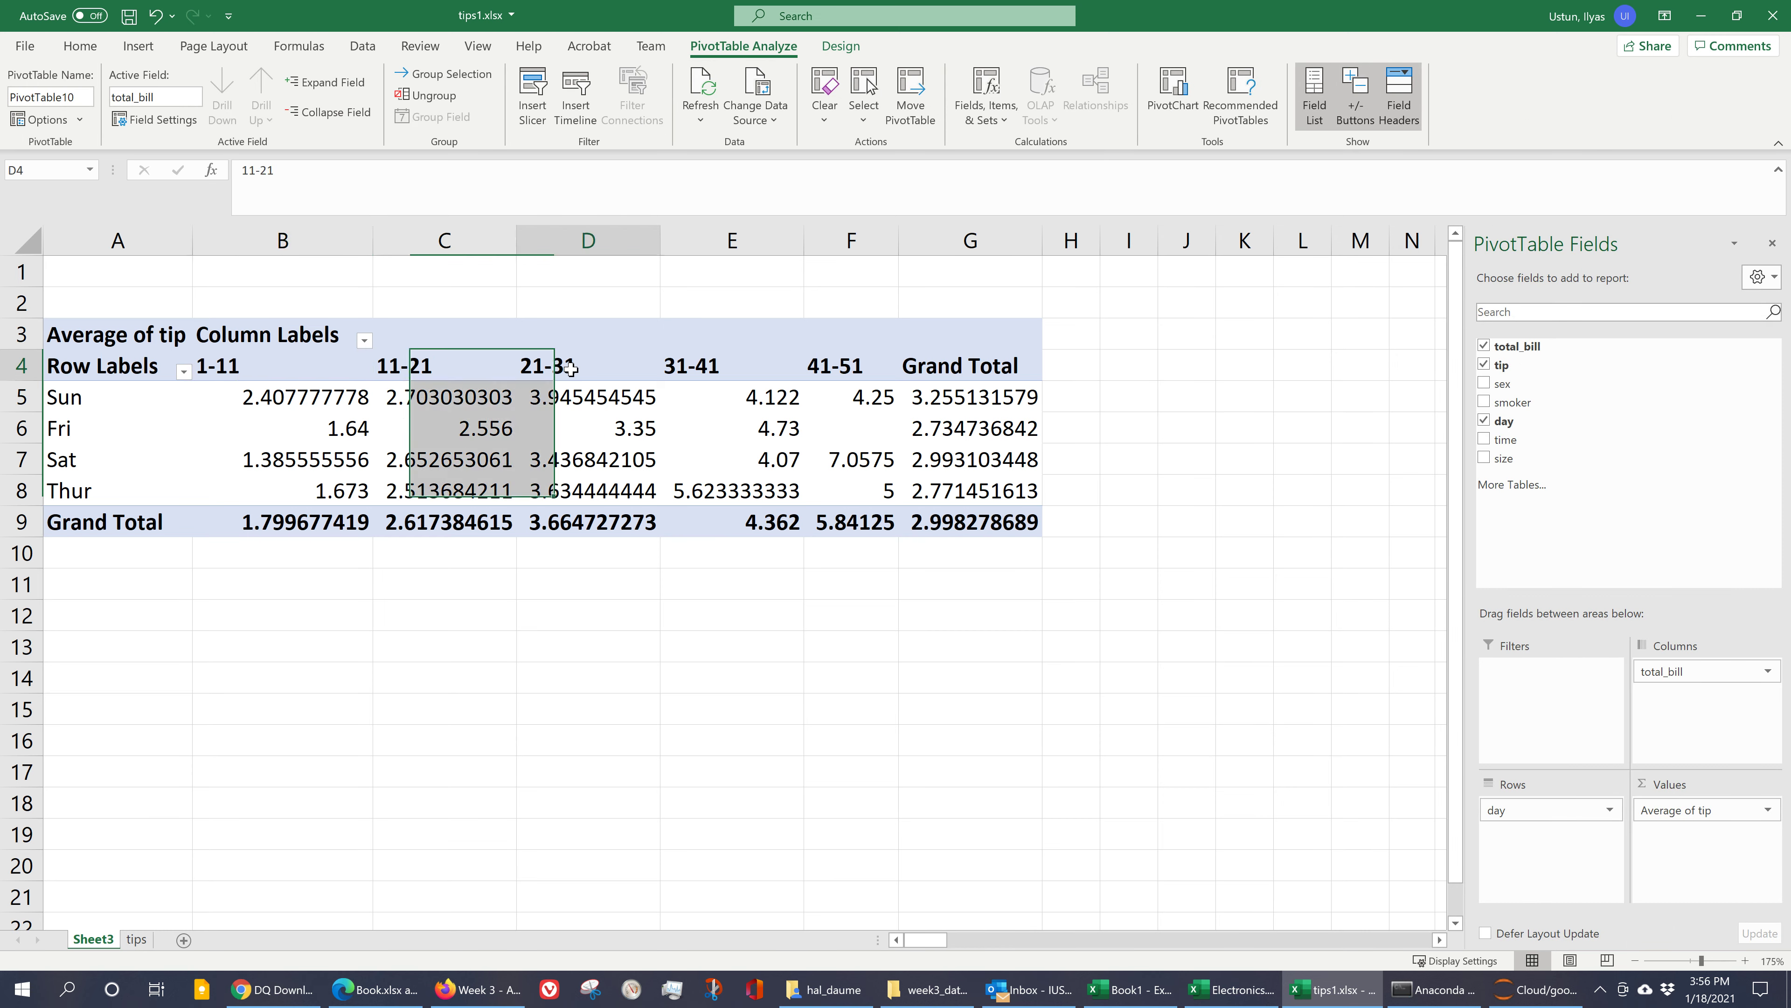
{"action": "left_click", "coordinate": [733, 367]}
{"action": "left_click", "coordinate": [845, 365]}
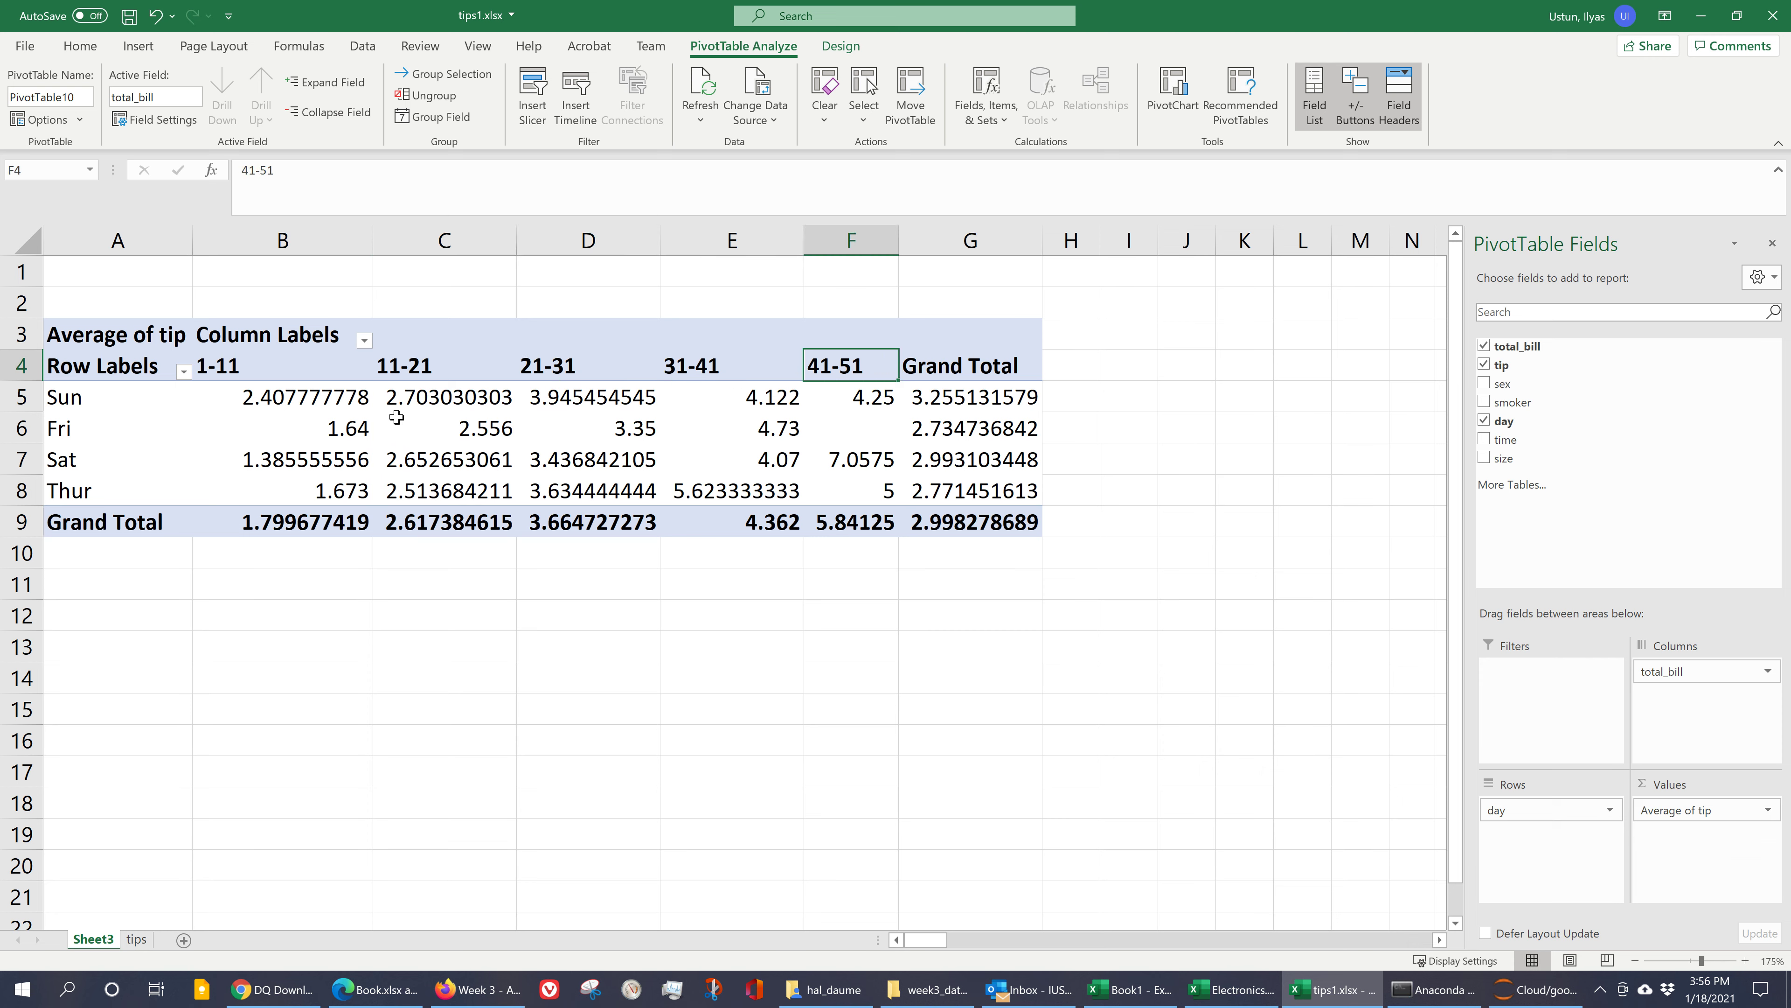
- Examine Sunday's average tip for the 1-11 total_bill range
{"action": "left_click", "coordinate": [296, 386]}
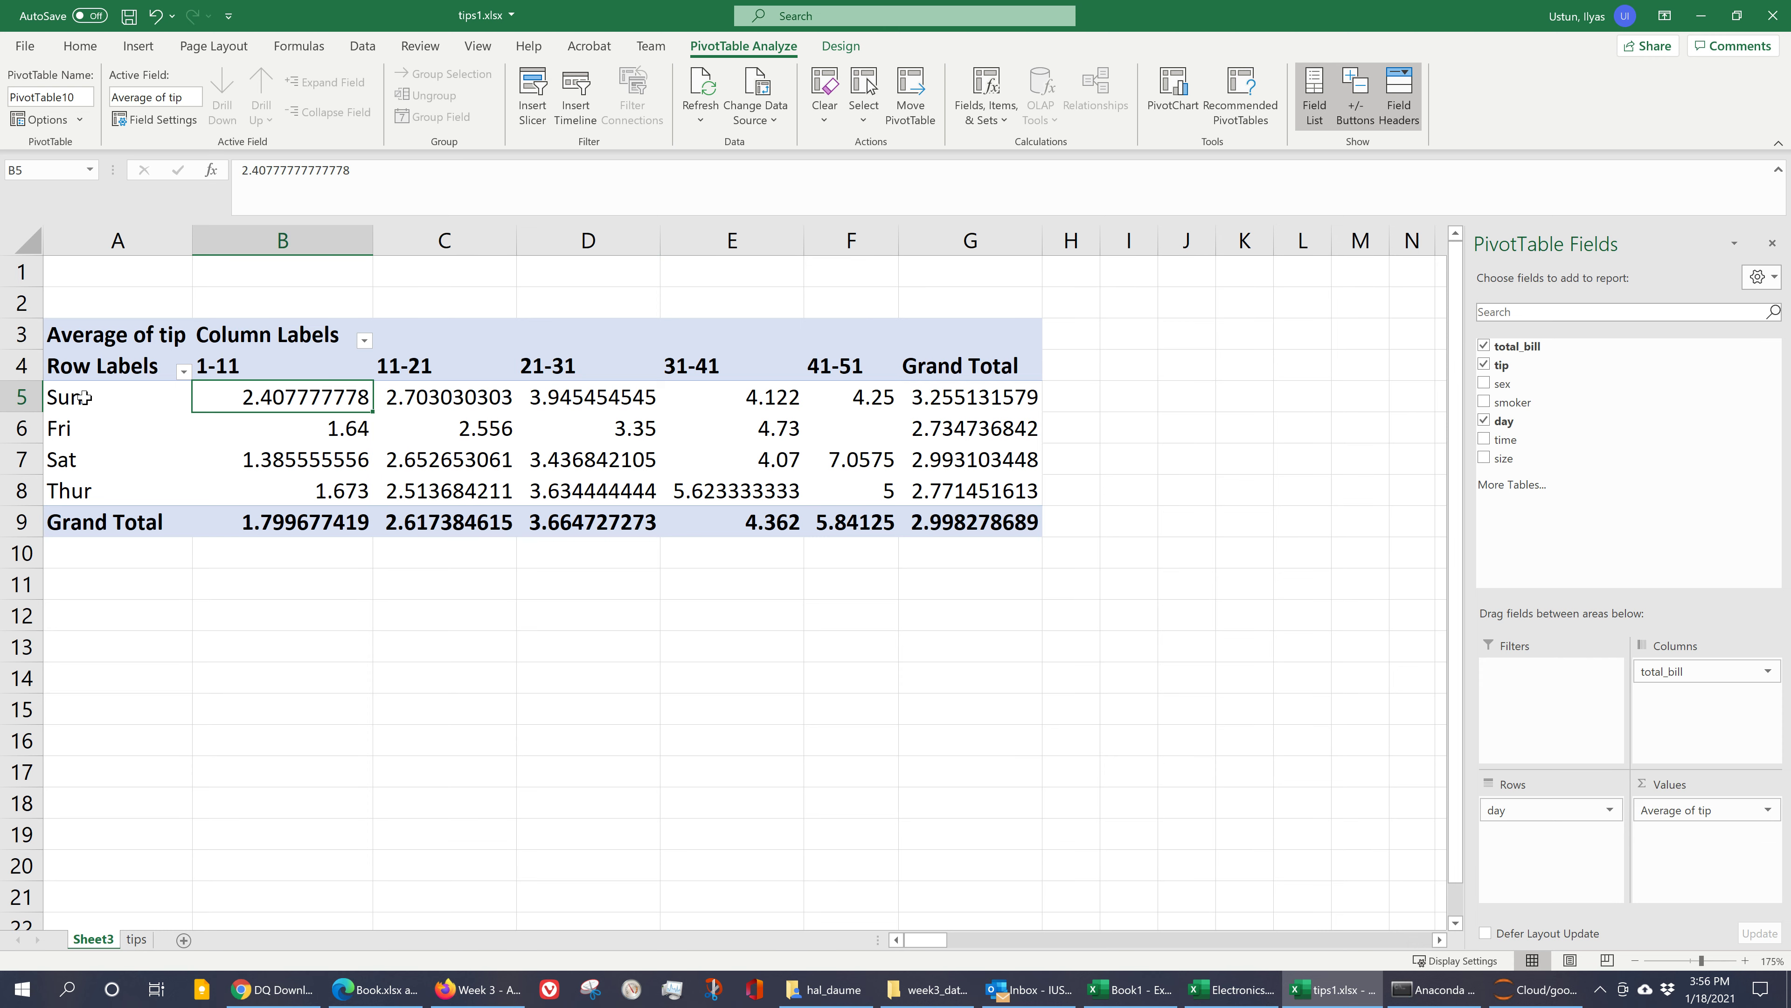
{"action": "left_click", "coordinate": [247, 366]}
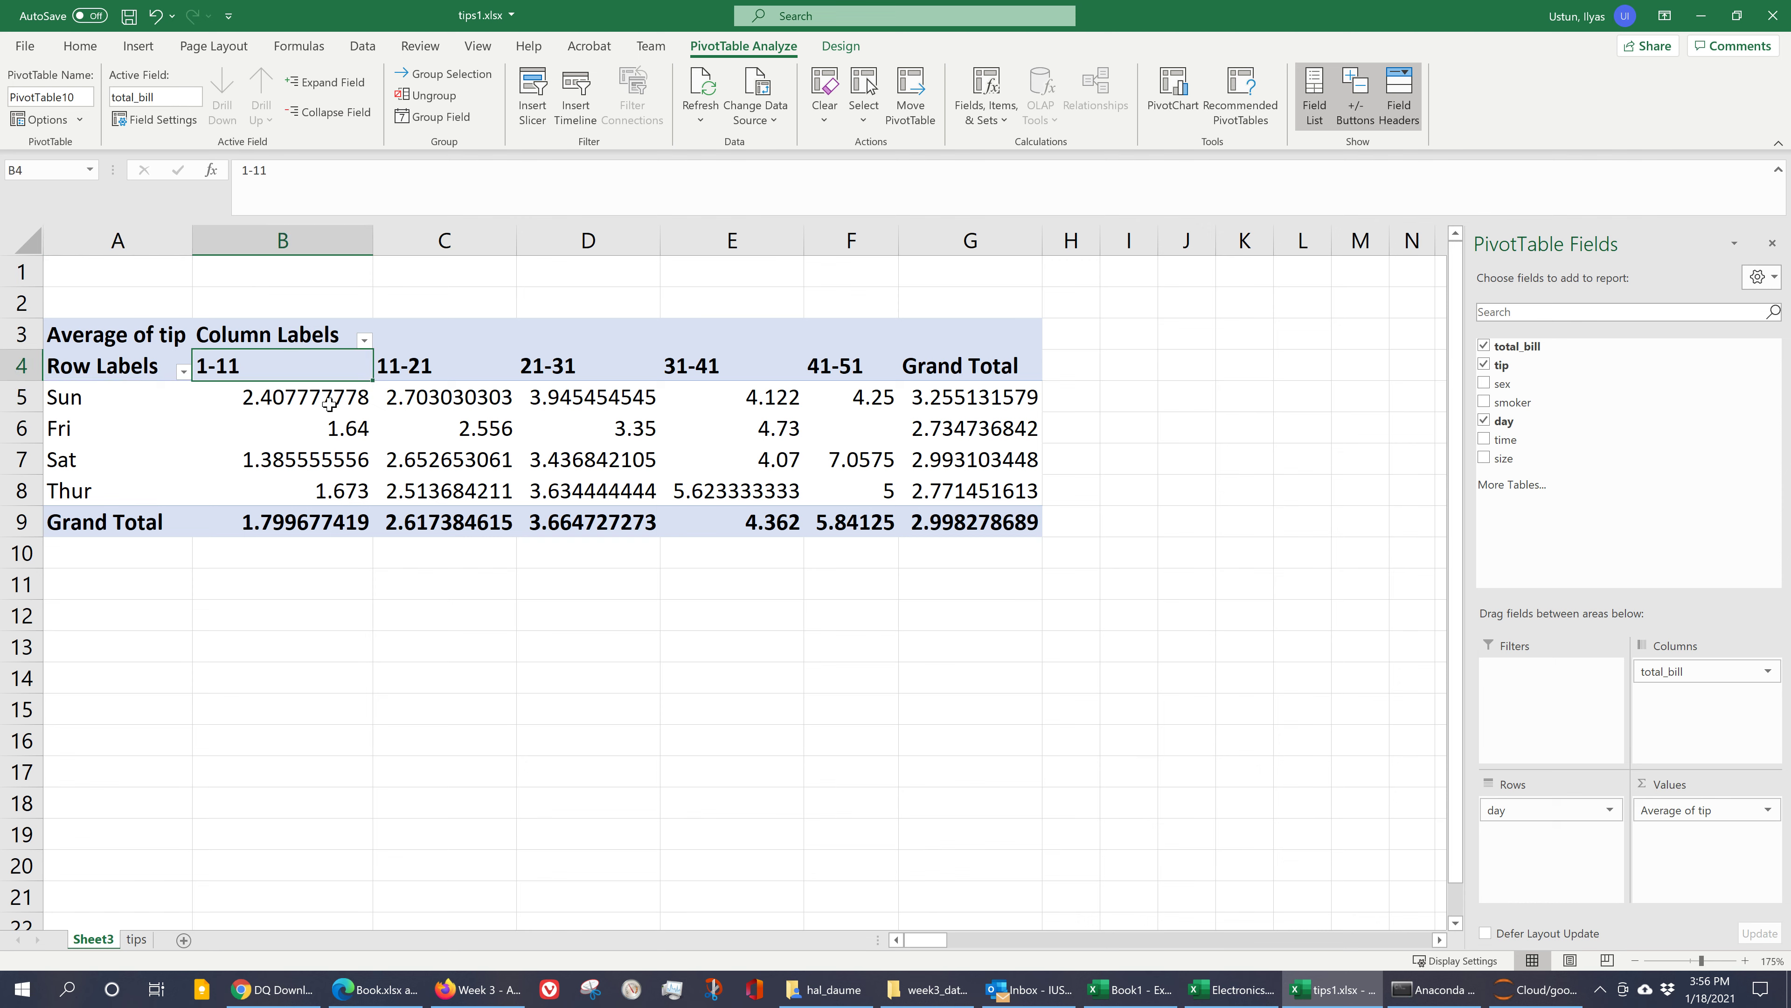
{"action": "left_click", "coordinate": [297, 403]}
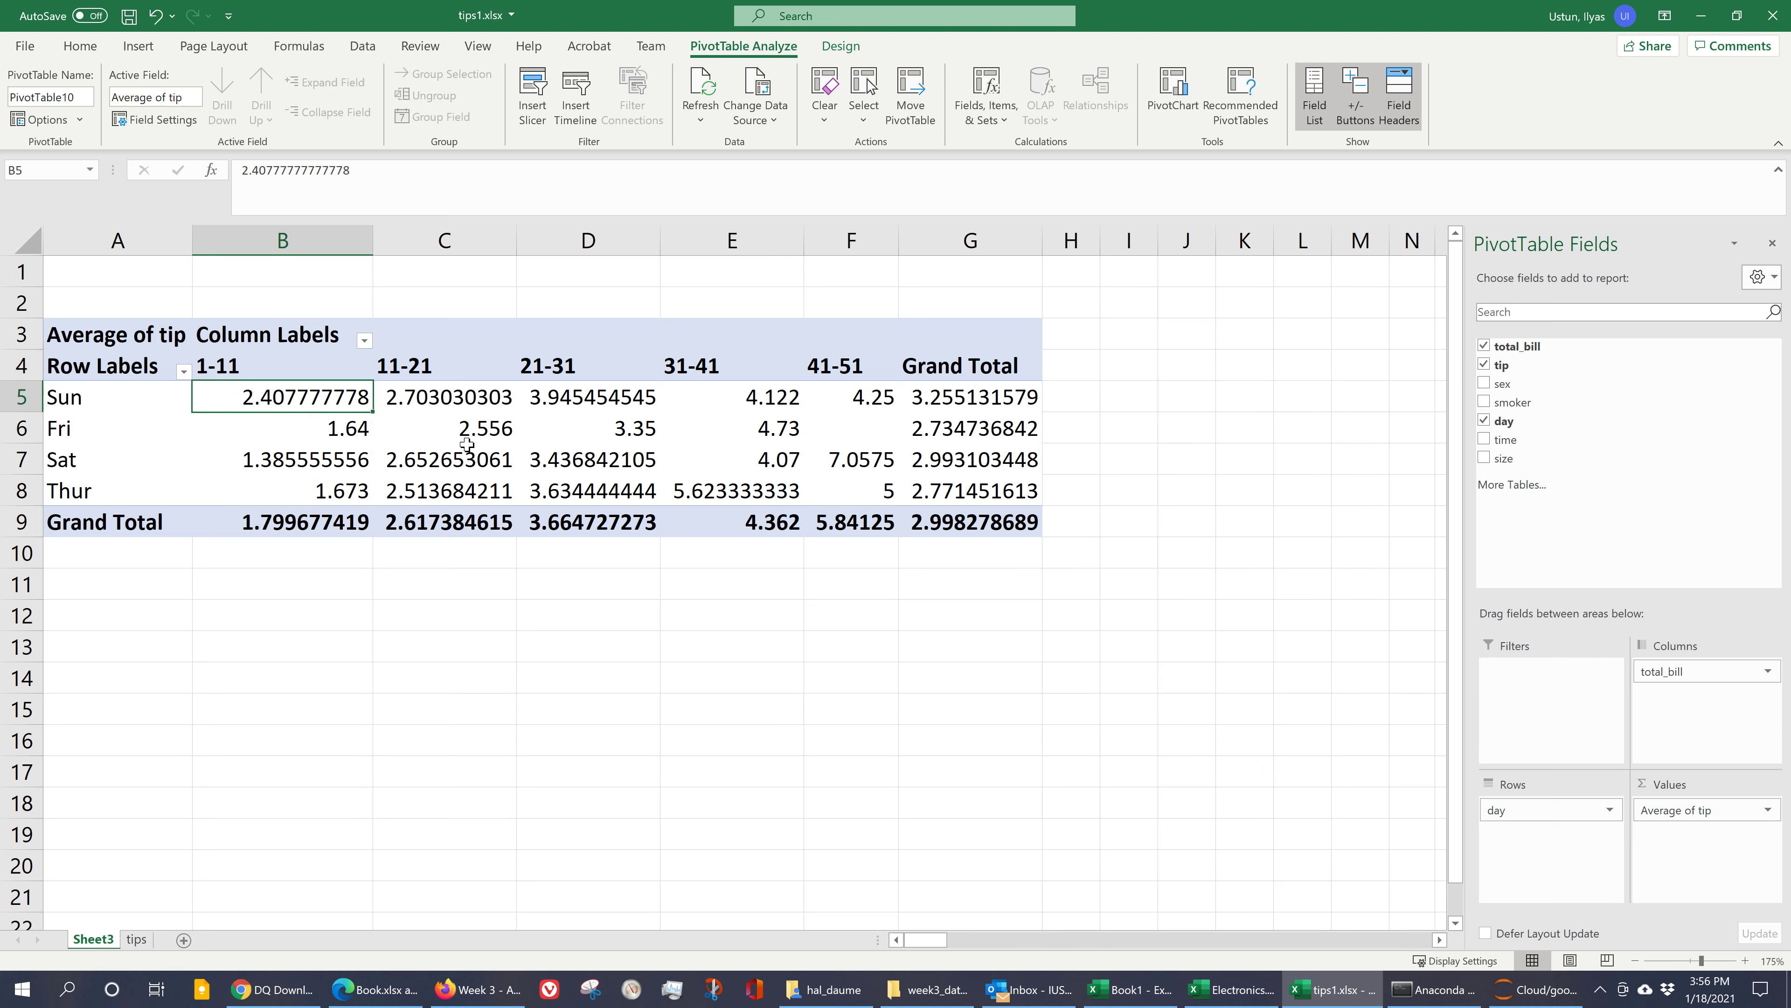
- Format all the average tip values, including the grand totals, to two decimal places
{"action": "left_click_drag", "start_coordinate": [286, 399], "coordinate": [974, 520]}
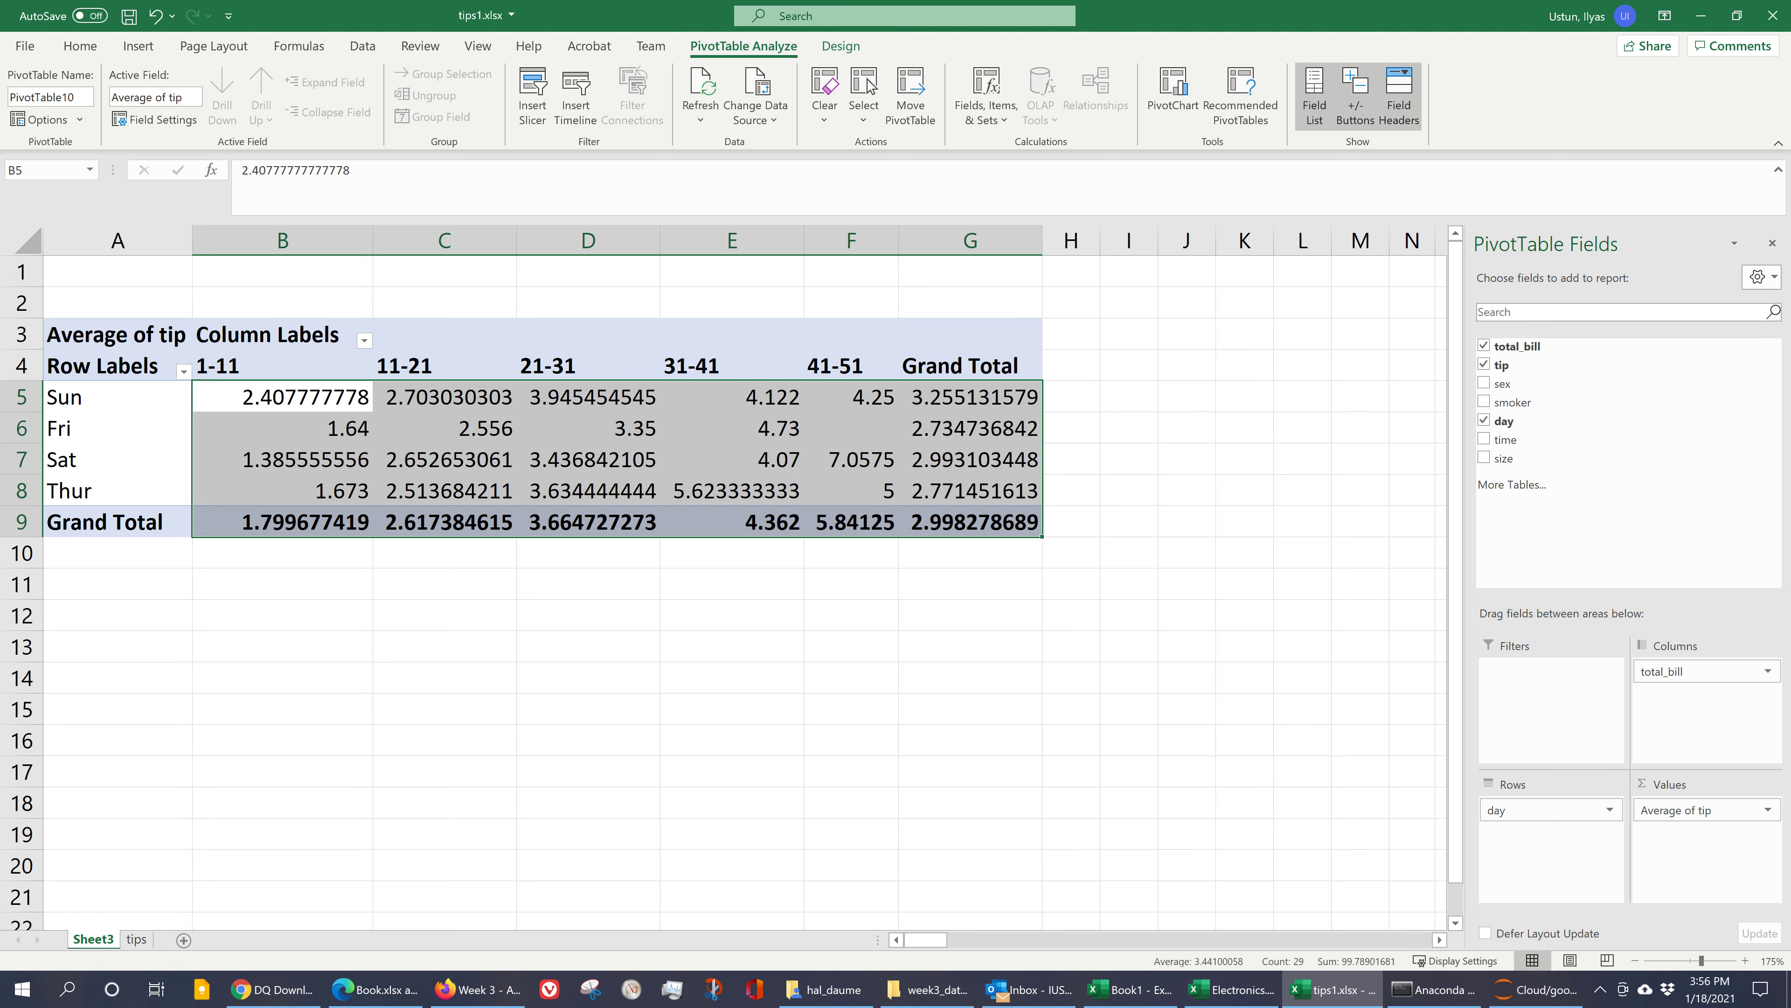
{"action": "left_click", "coordinate": [80, 47]}
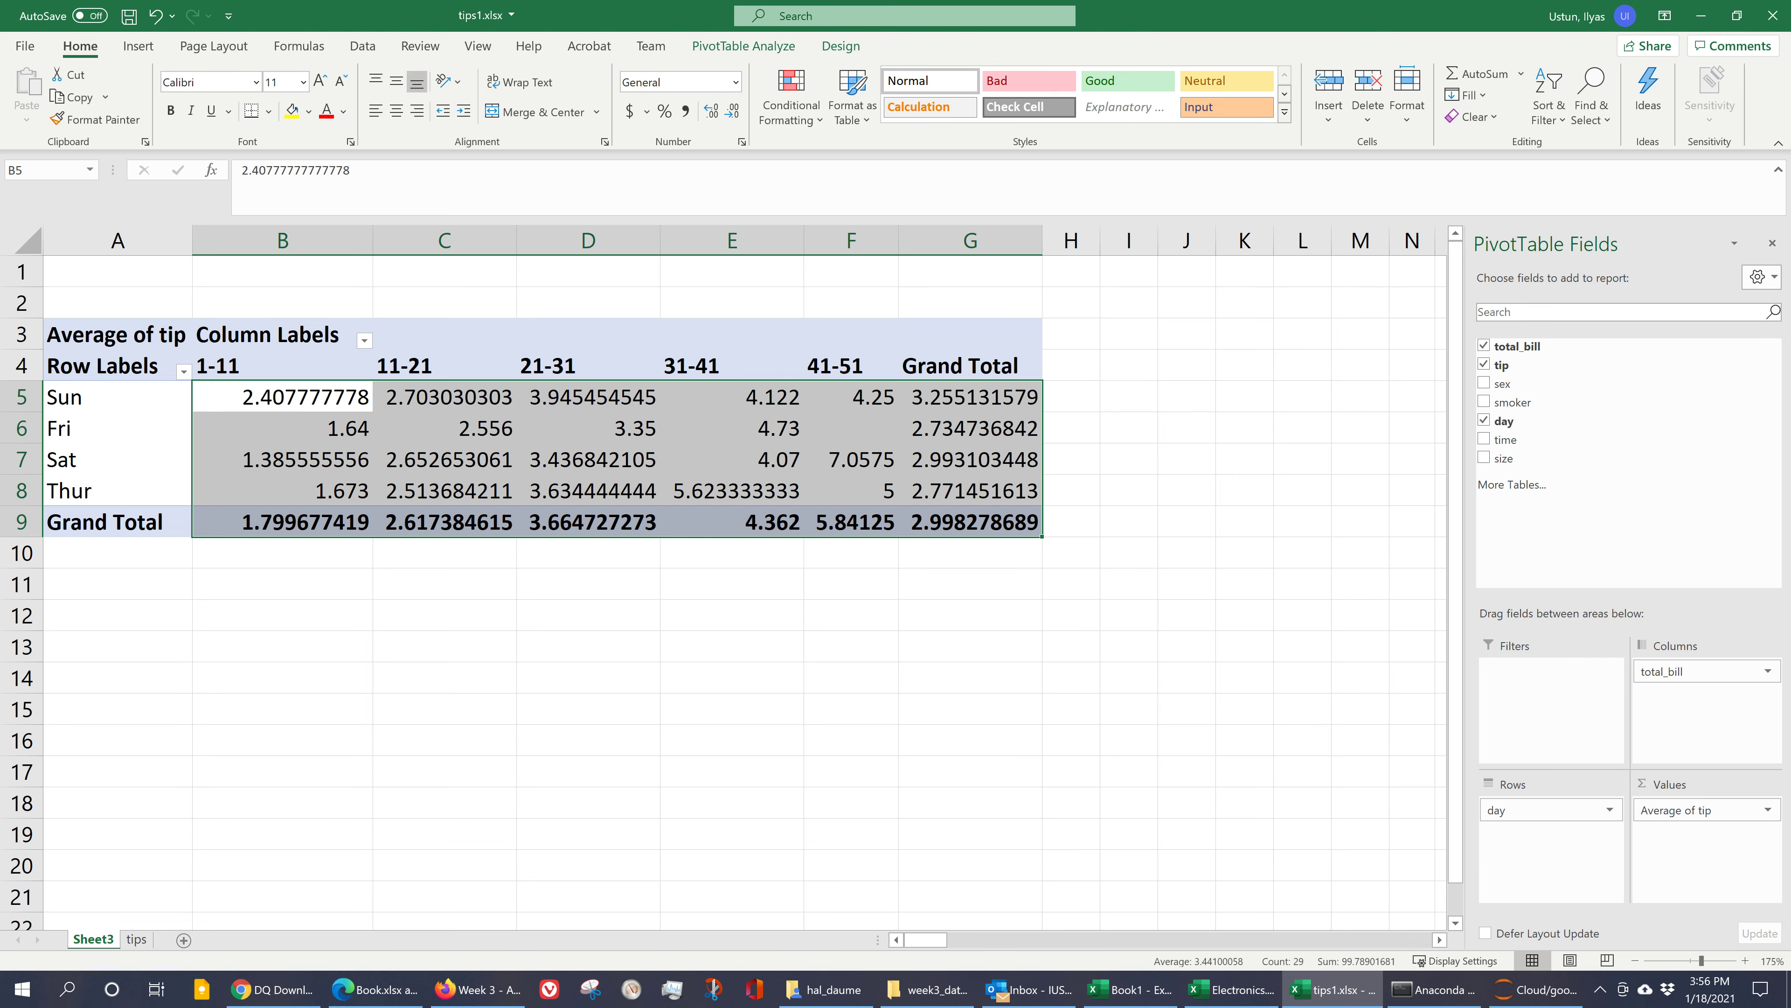
{"action": "left_click", "coordinate": [733, 112]}
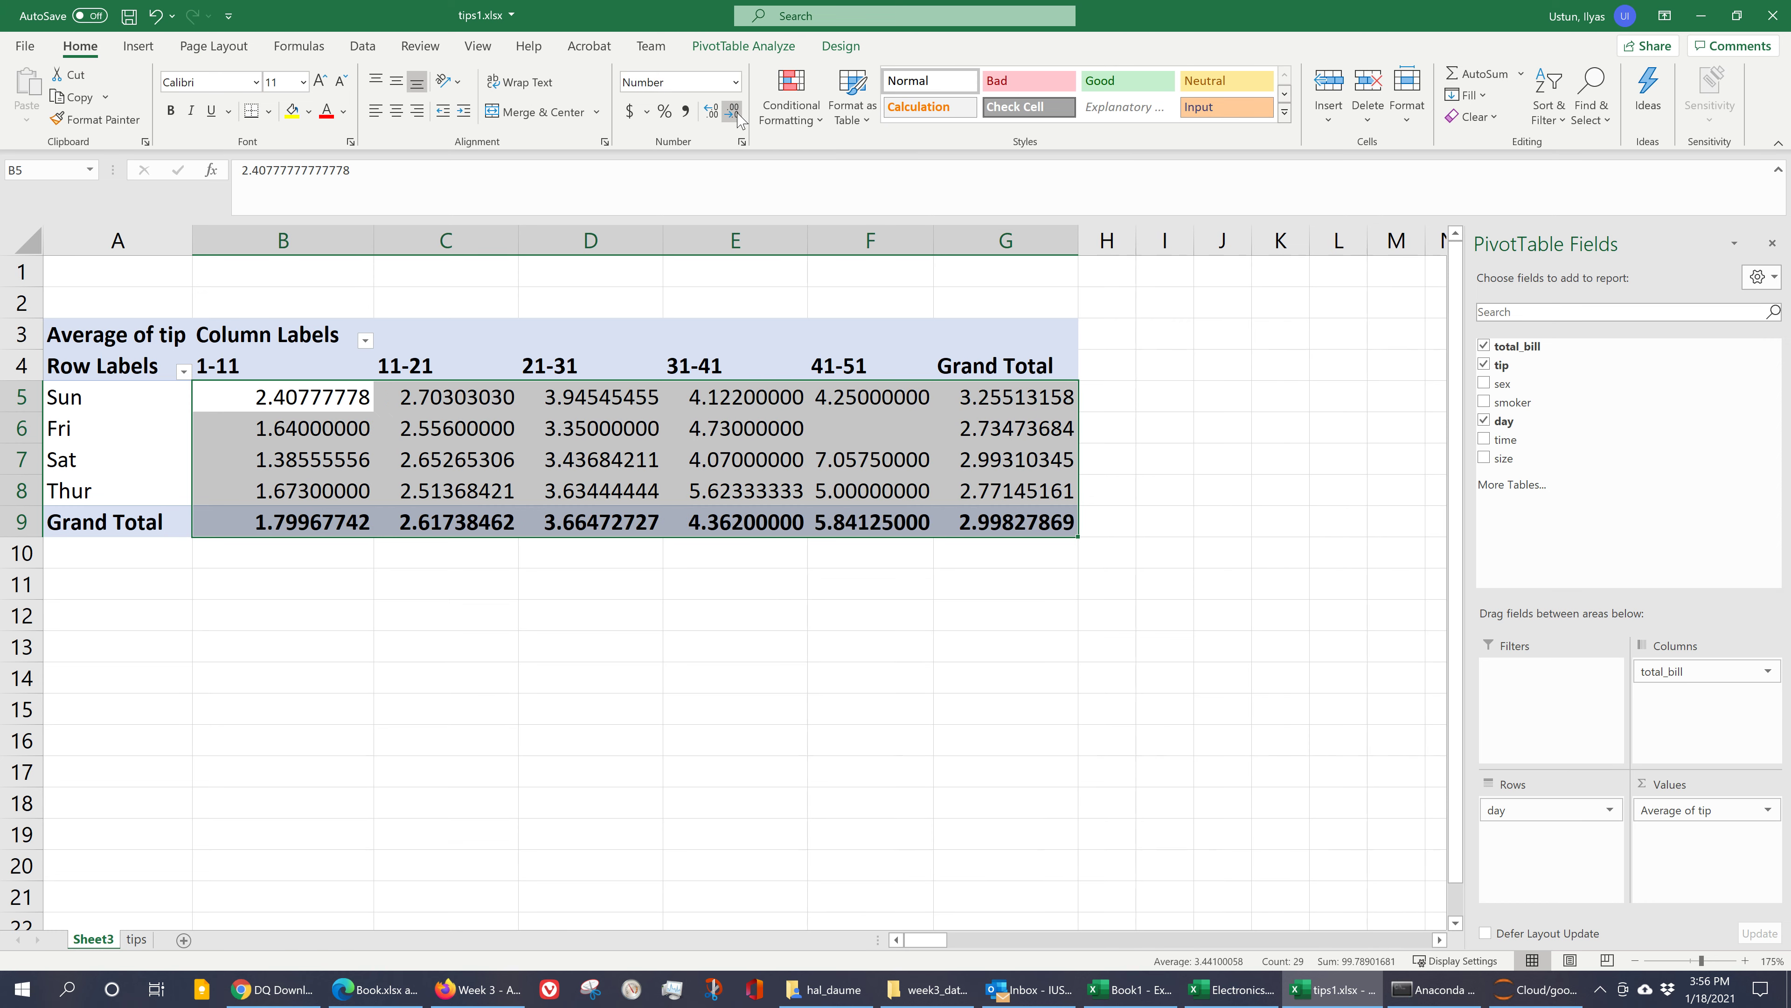
{"action": "left_click", "coordinate": [733, 111]}
{"action": "left_click", "coordinate": [733, 112]}
{"action": "left_click", "coordinate": [733, 112]}
{"action": "left_click", "coordinate": [738, 115]}
{"action": "left_click", "coordinate": [737, 115]}
{"action": "left_click", "coordinate": [737, 115]}
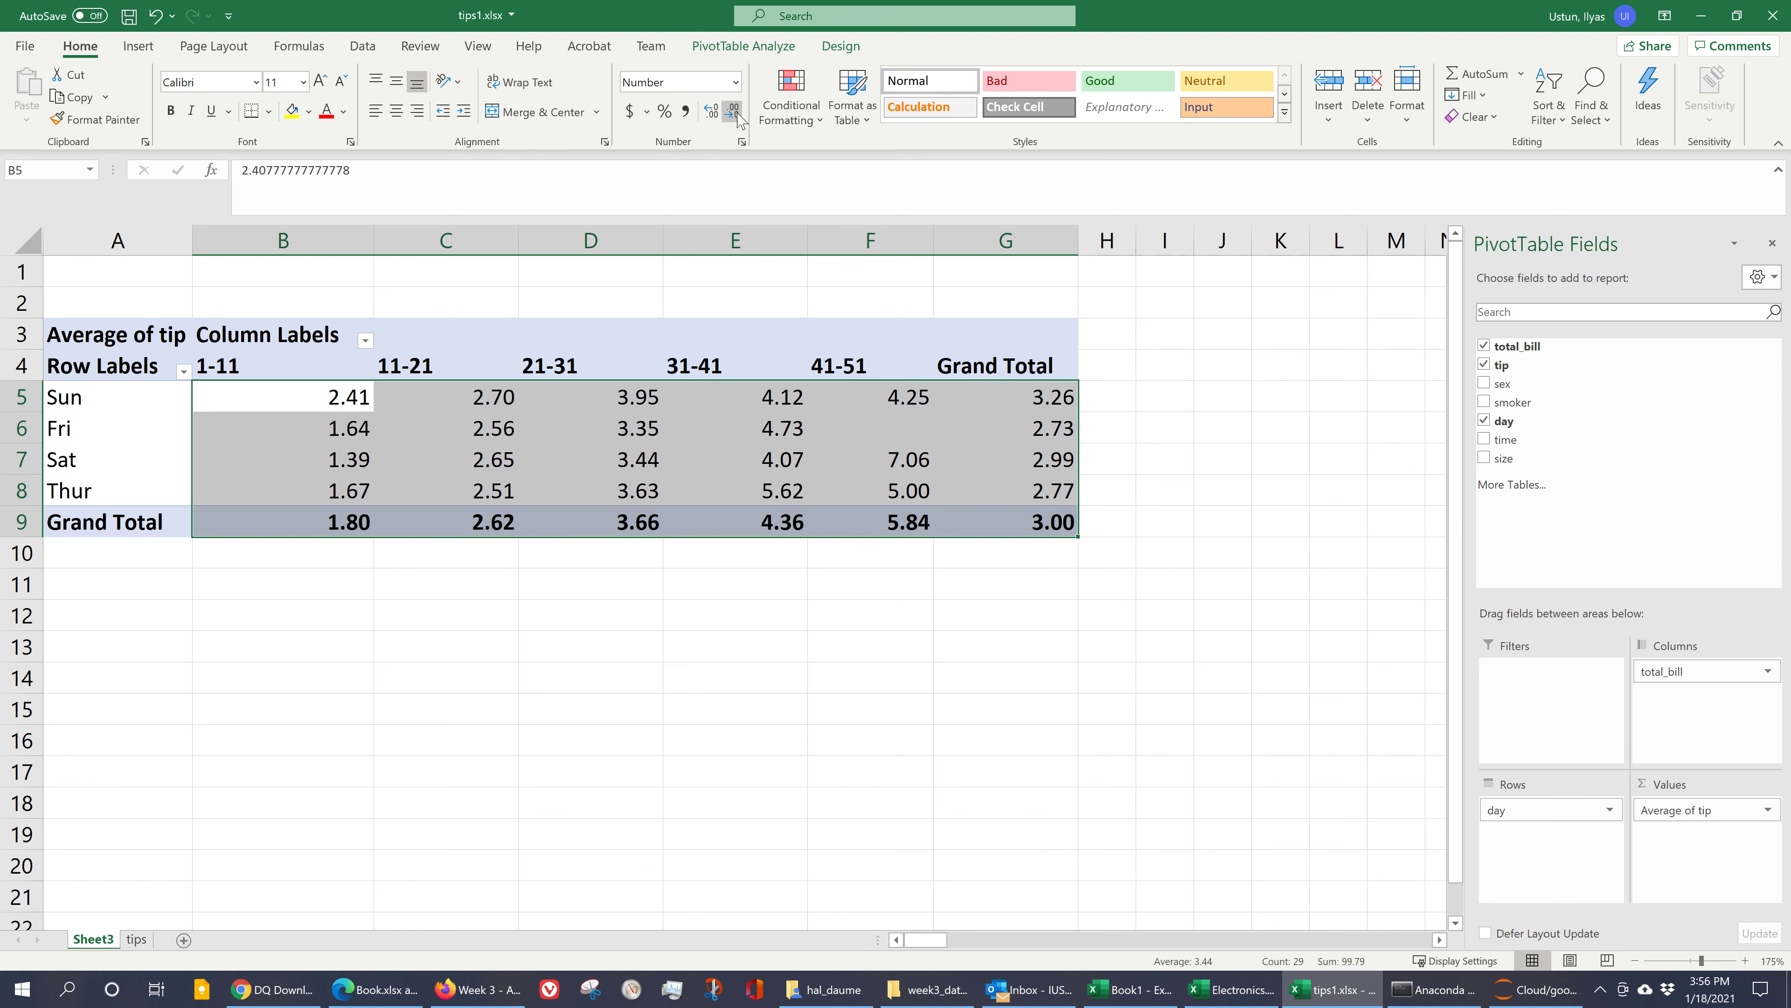
- Examine individual average tips for Friday, Saturday and Thursday across the different total_bill ranges
{"action": "left_click", "coordinate": [820, 494]}
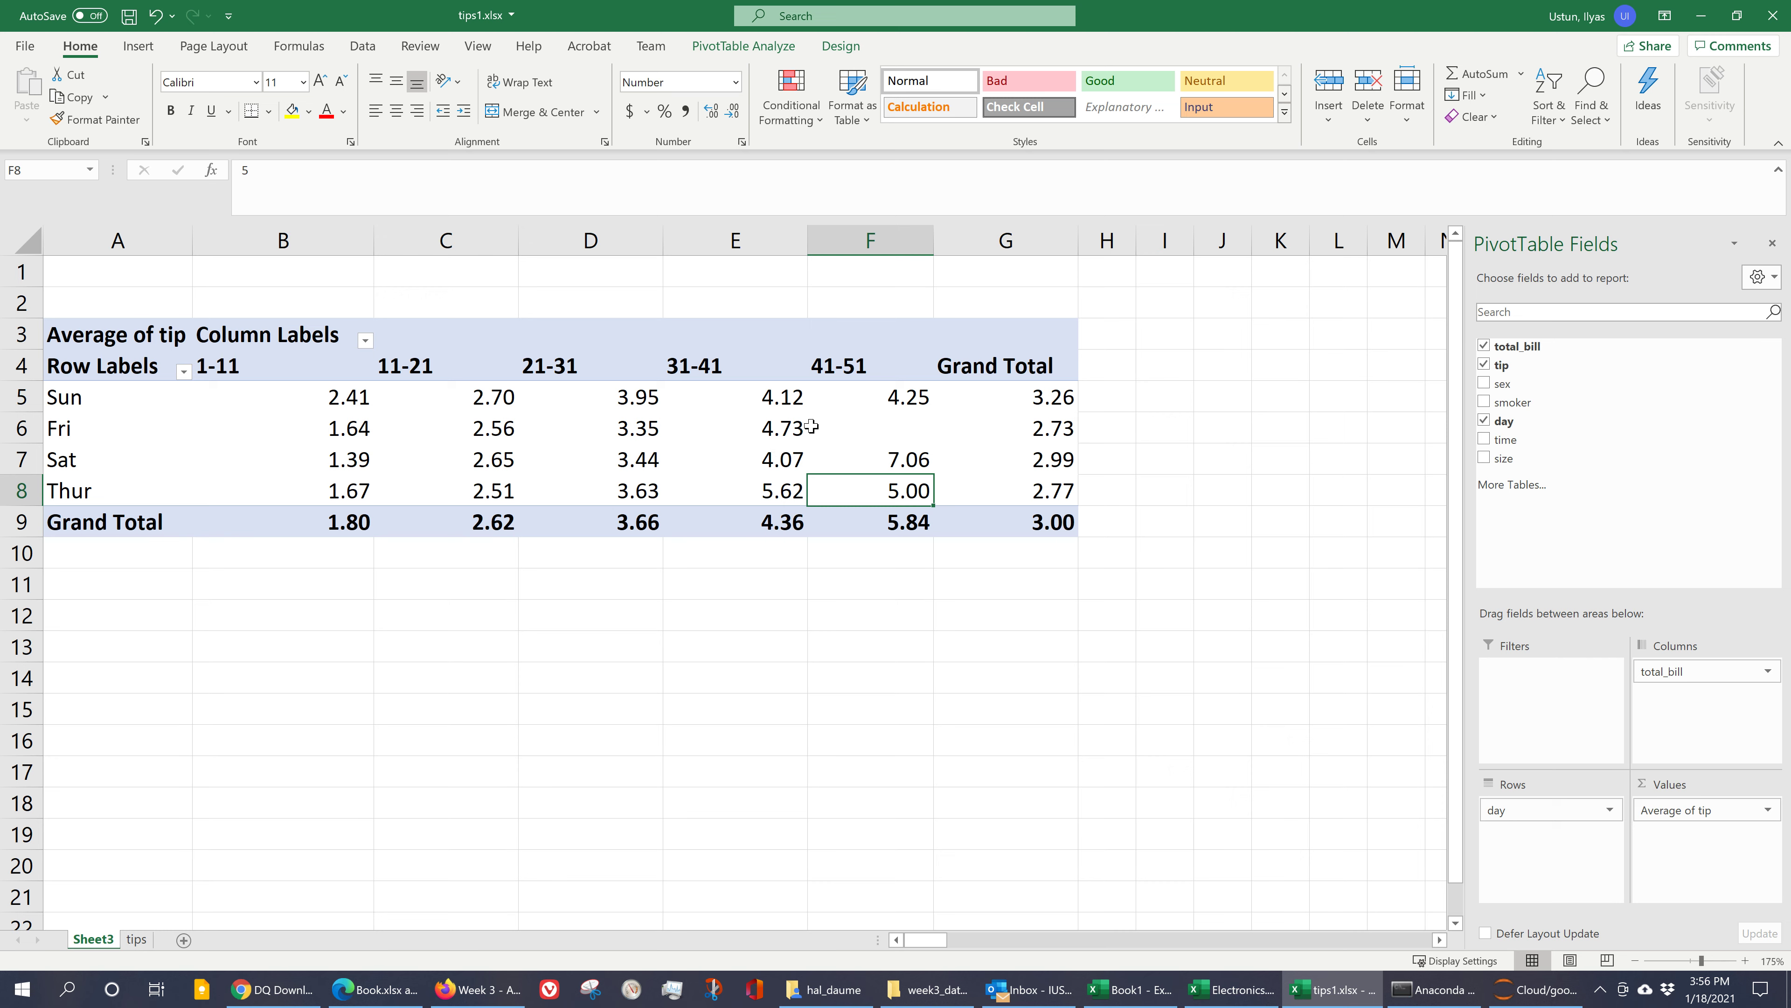
{"action": "mouse_move", "coordinate": [812, 425]}
{"action": "left_click", "coordinate": [559, 425]}
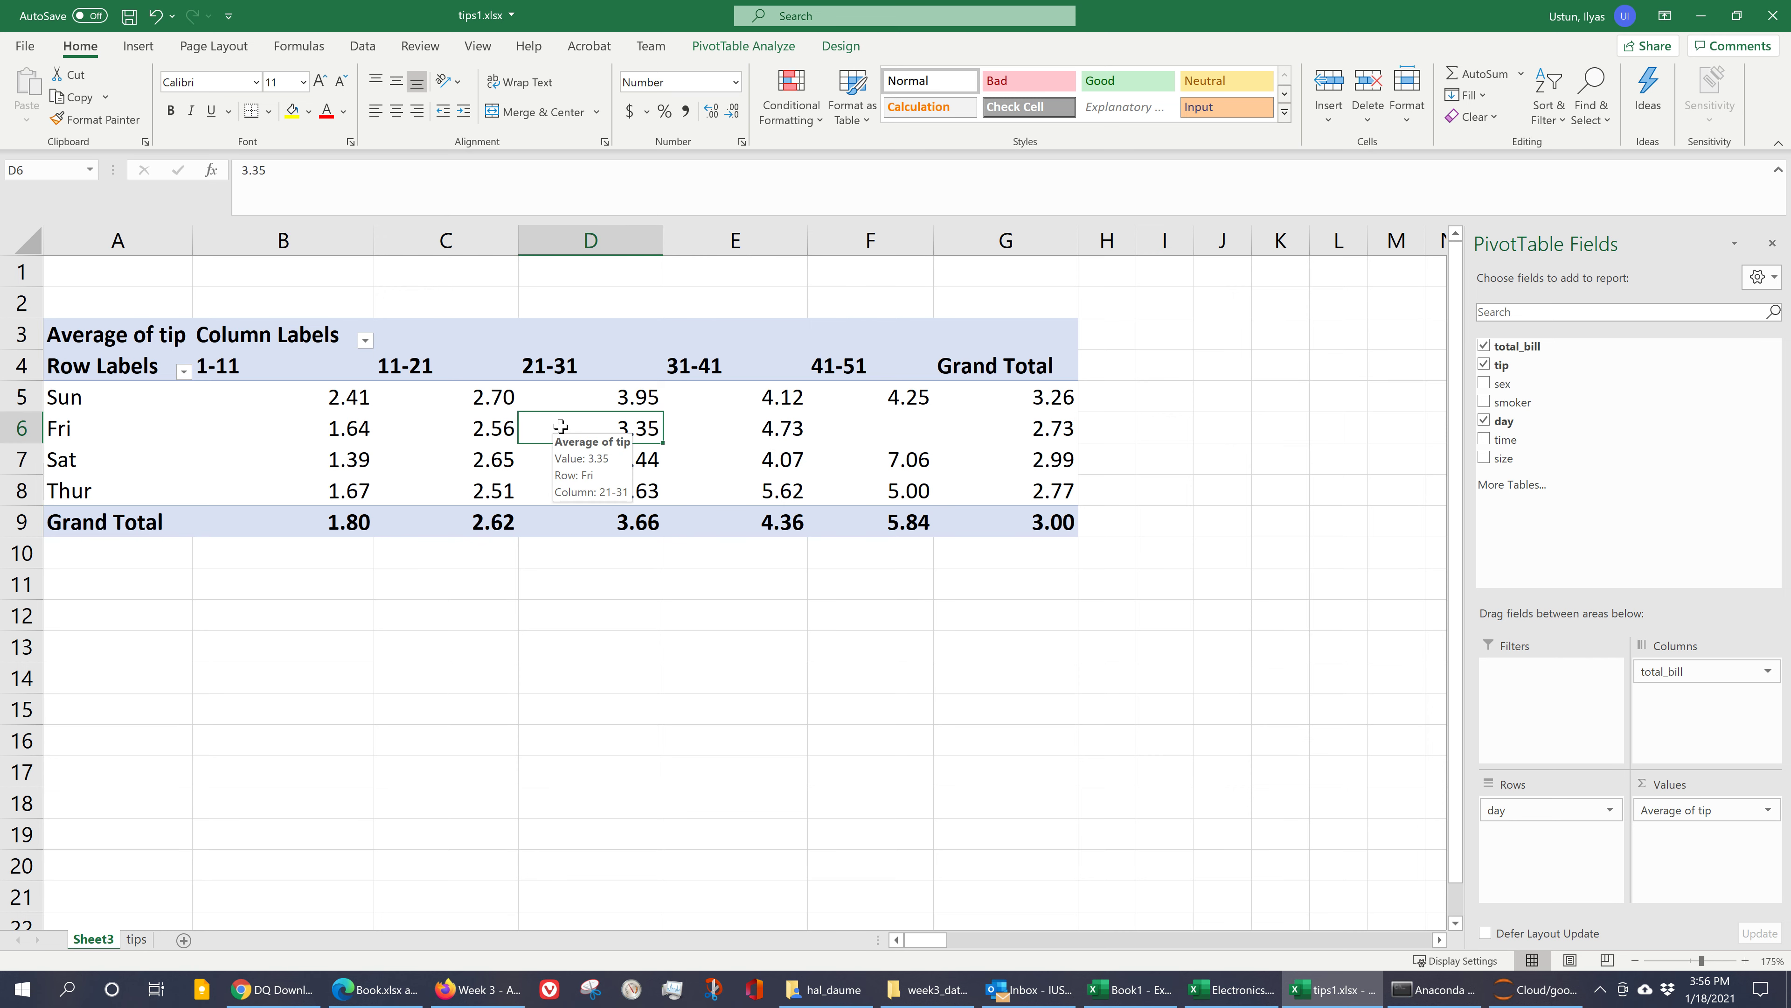
{"action": "left_click", "coordinate": [449, 454]}
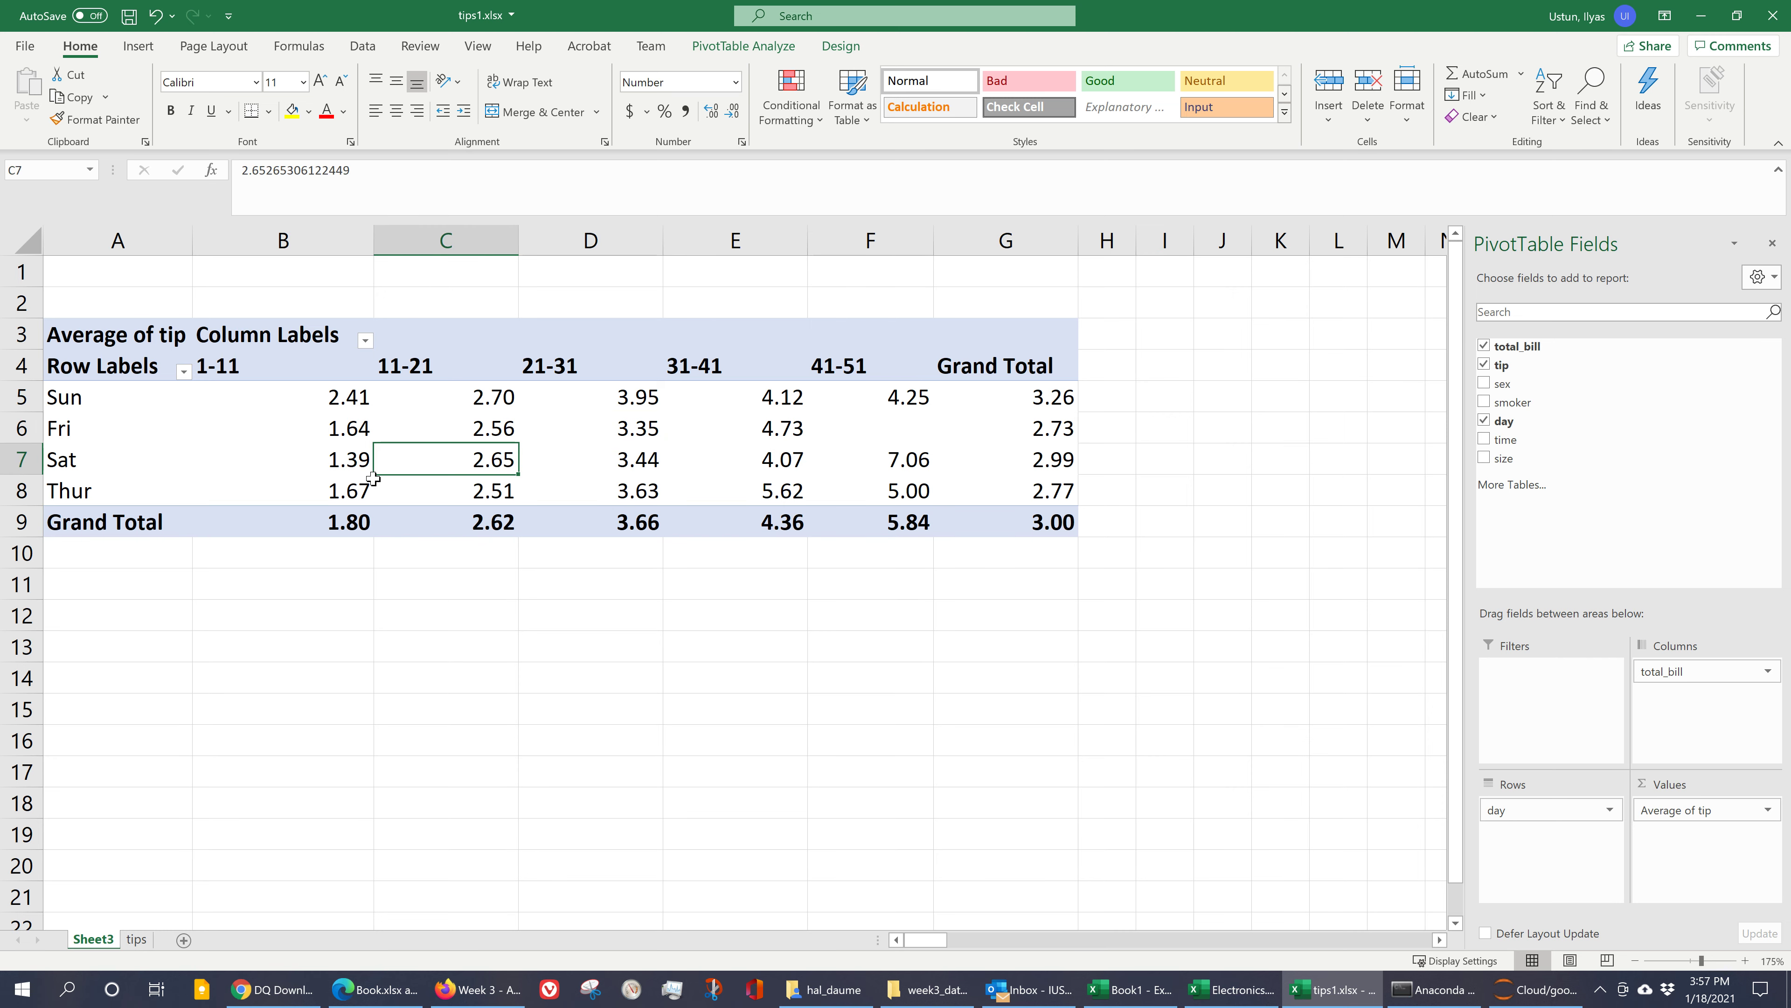
{"action": "left_click", "coordinate": [612, 457]}
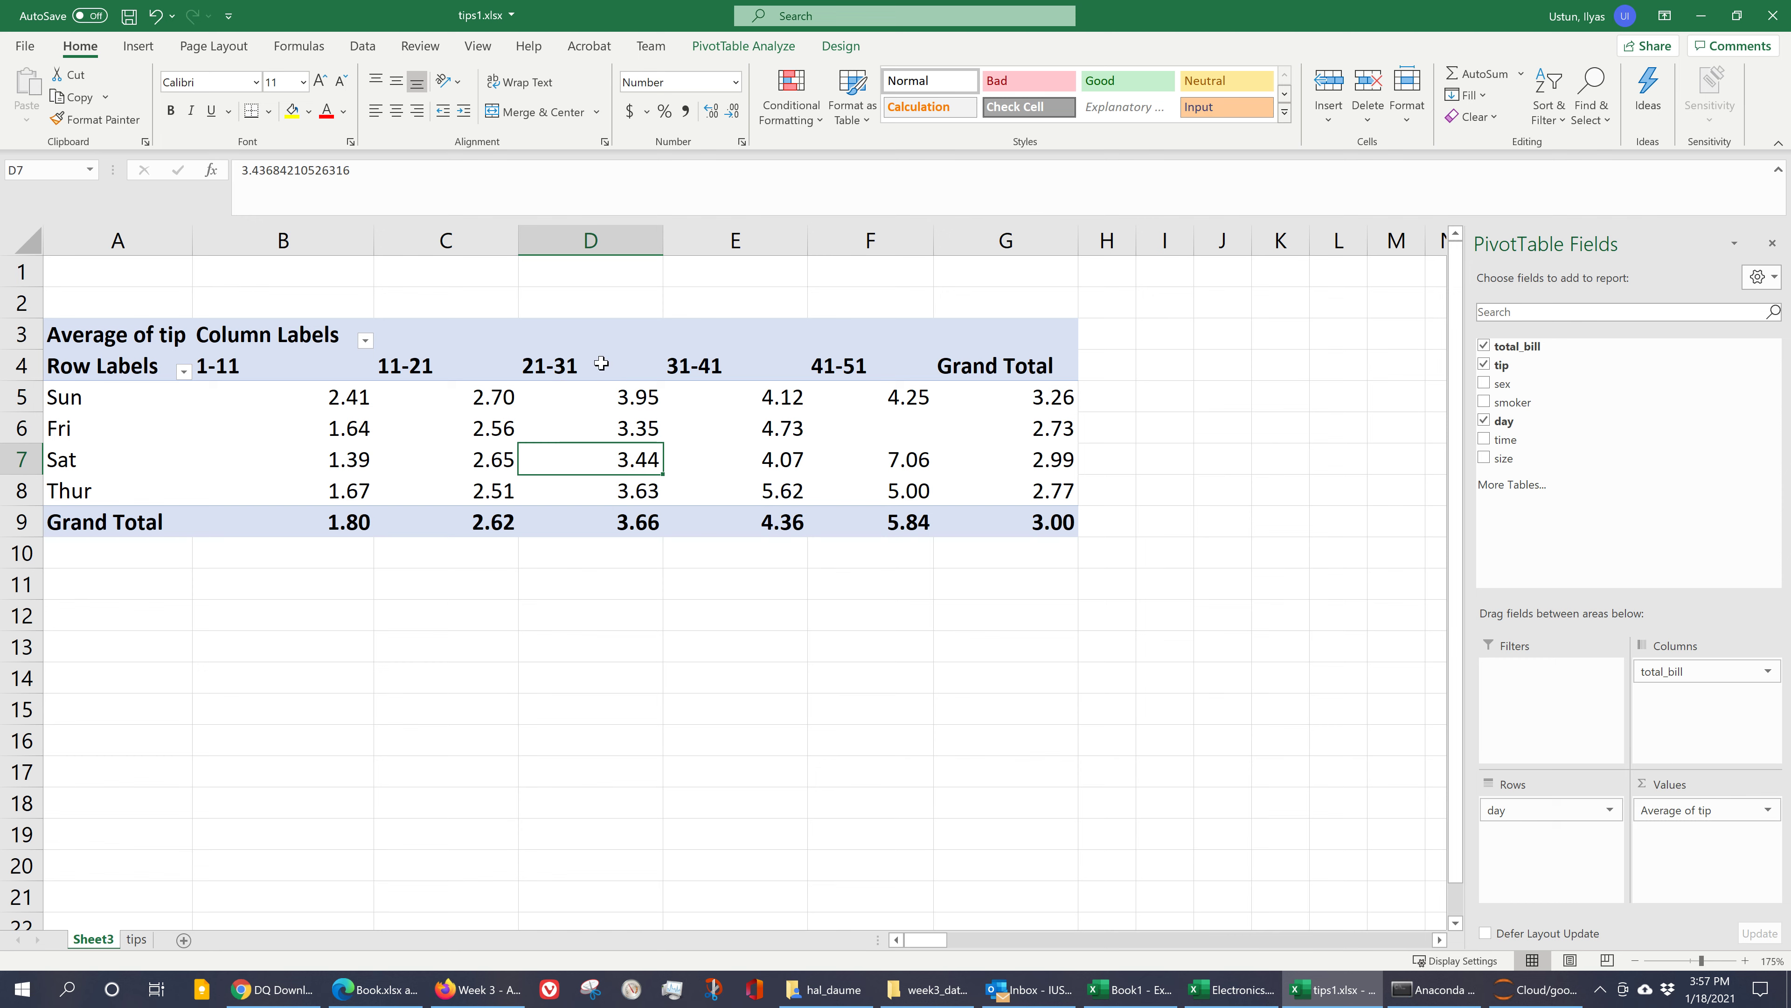
{"action": "mouse_move", "coordinate": [647, 464]}
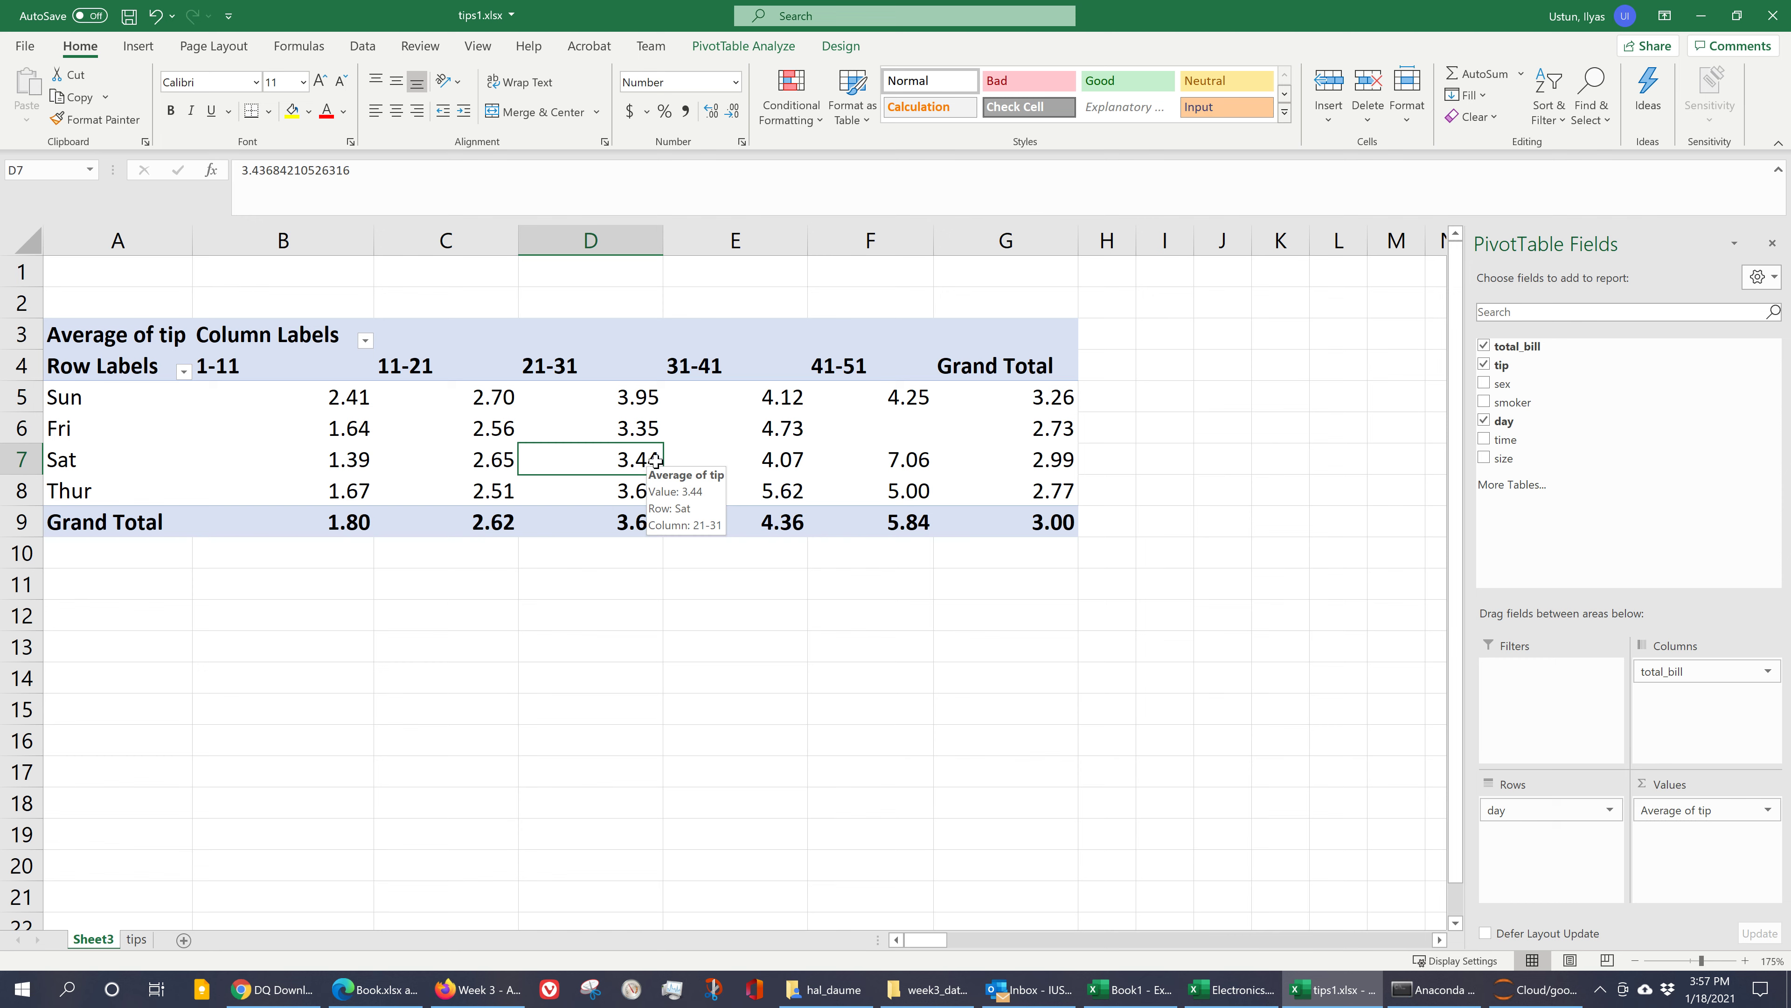
{"action": "left_click", "coordinate": [813, 483]}
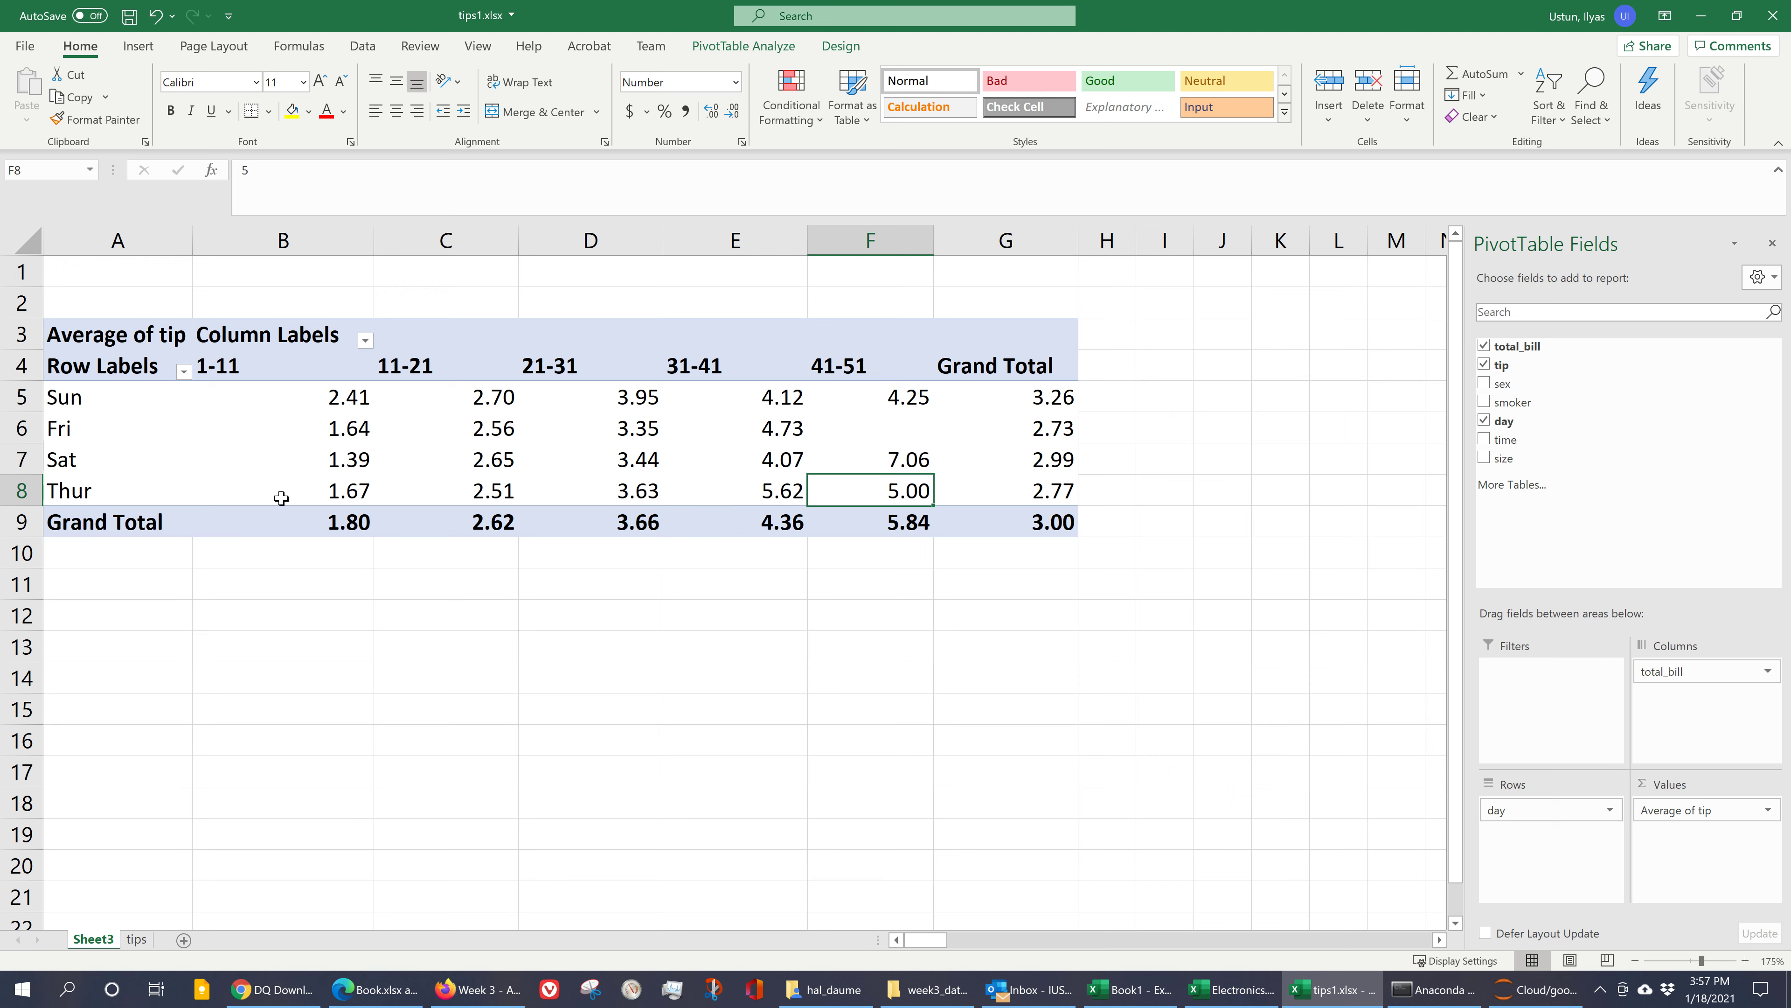
- Compare the Grand Total average tips across the total_bill ranges from 1-11 to 41-51
{"action": "left_click", "coordinate": [315, 524]}
{"action": "left_click", "coordinate": [484, 521]}
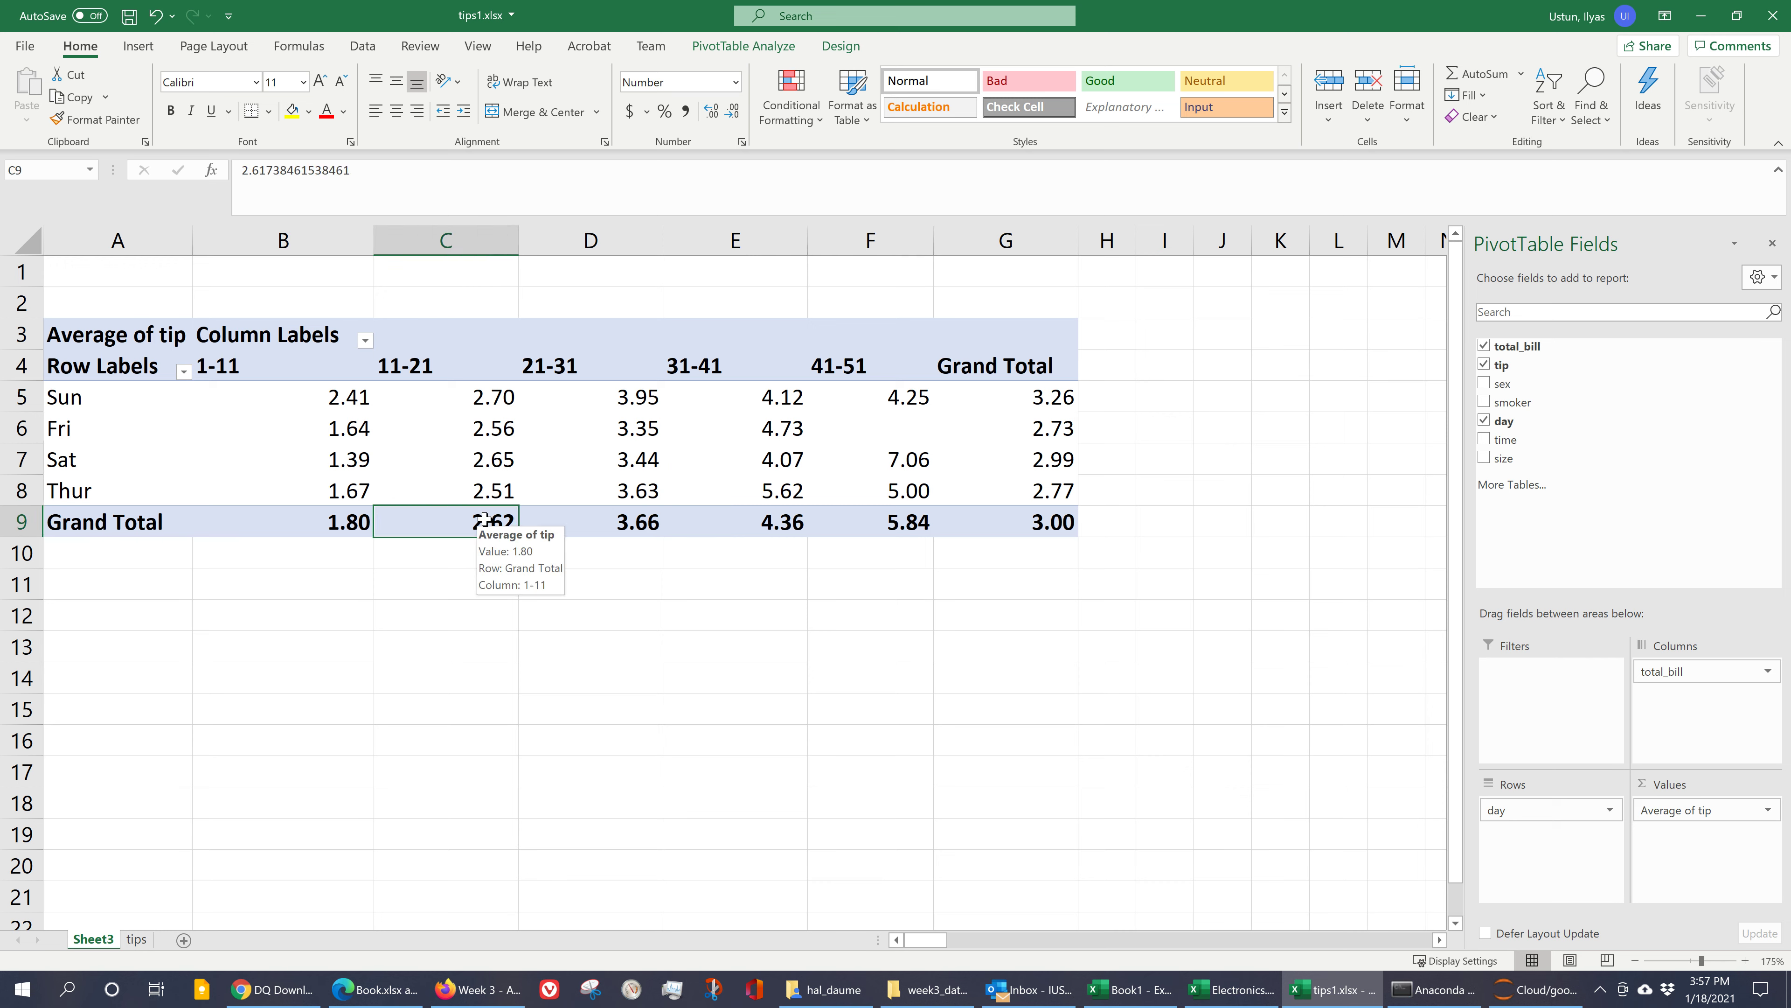
{"action": "left_click", "coordinate": [641, 524]}
{"action": "left_click", "coordinate": [769, 523]}
{"action": "left_click", "coordinate": [898, 521]}
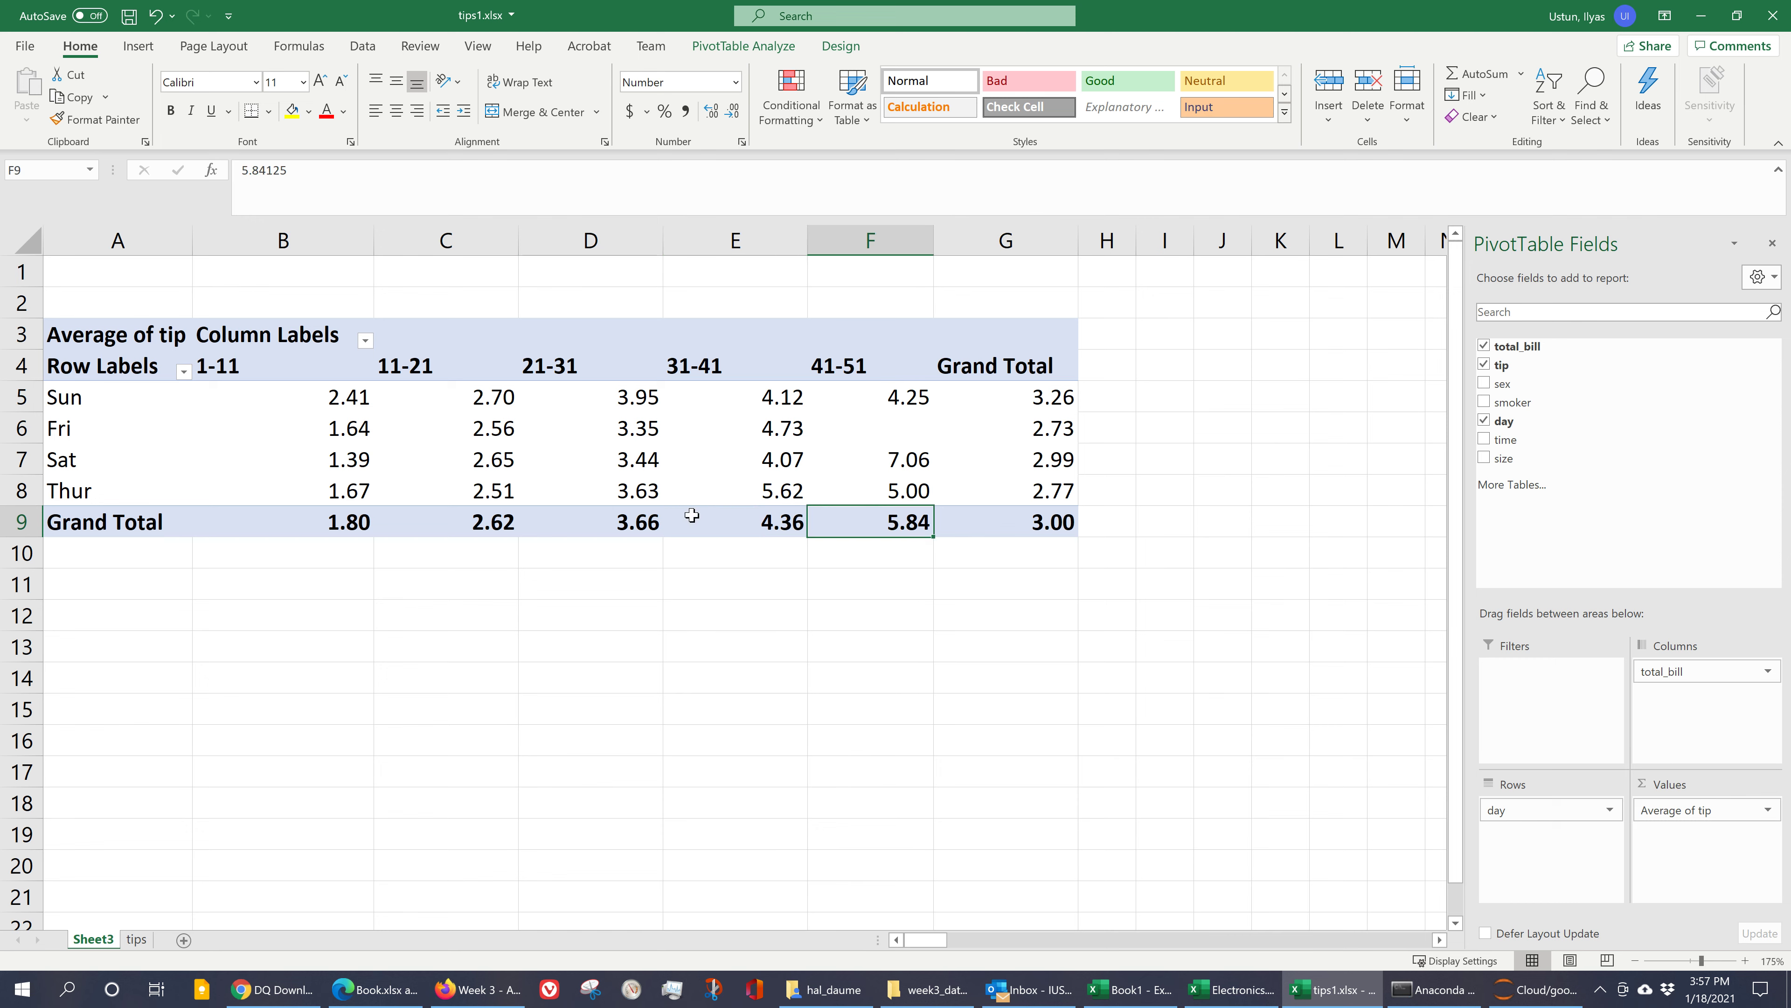
{"action": "left_click", "coordinate": [355, 511]}
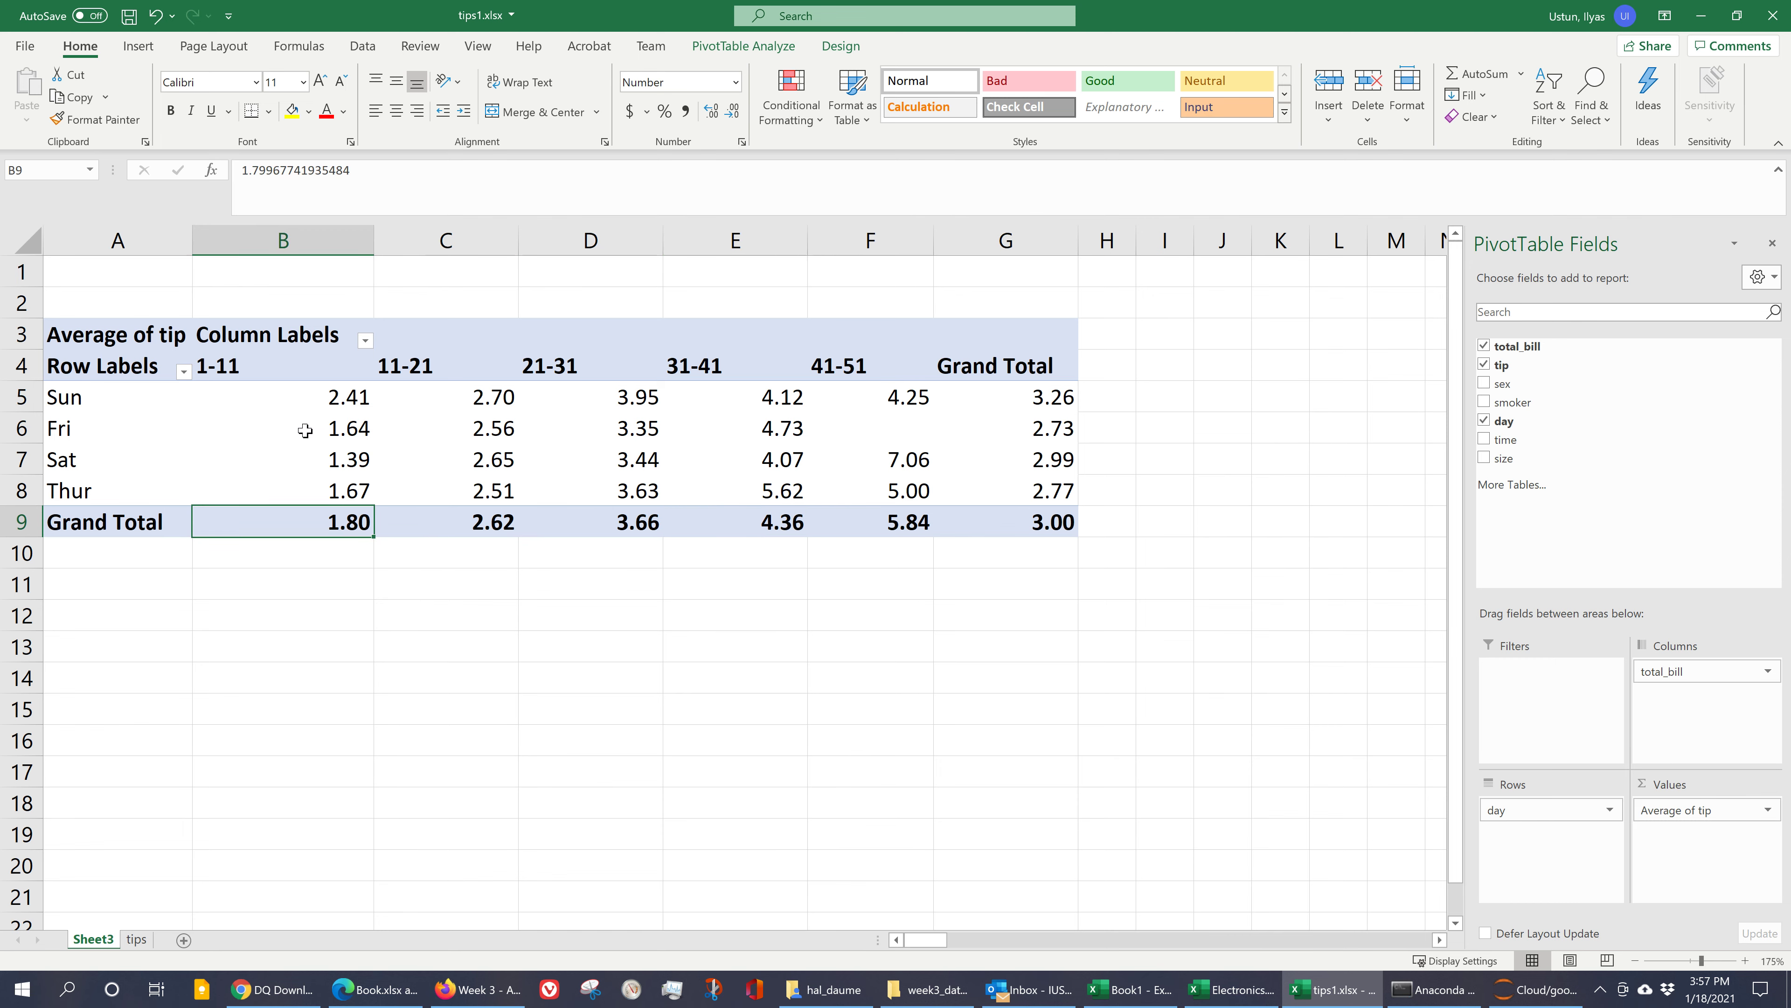
- Check the 1-11 range's daily average tips against its Grand Total, and review the totals through the 31-41 range
{"action": "left_click_drag", "start_coordinate": [311, 395], "coordinate": [305, 484]}
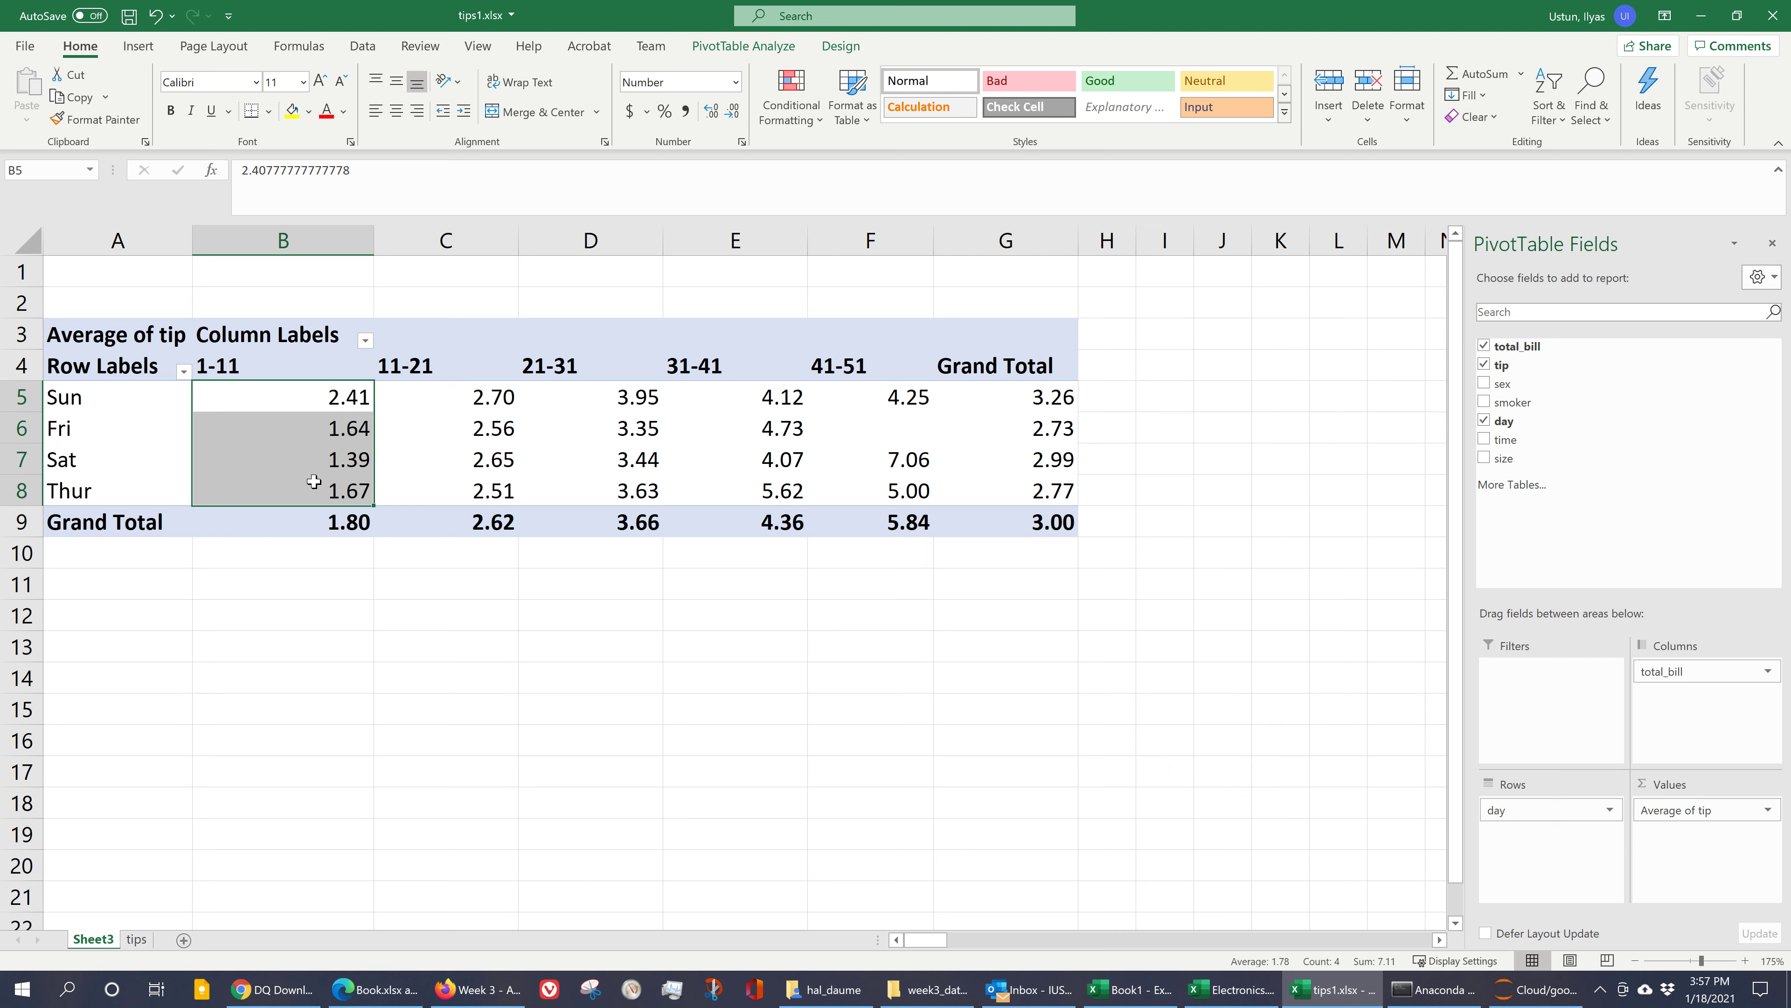
{"action": "left_click", "coordinate": [337, 530]}
{"action": "mouse_move", "coordinate": [336, 525]}
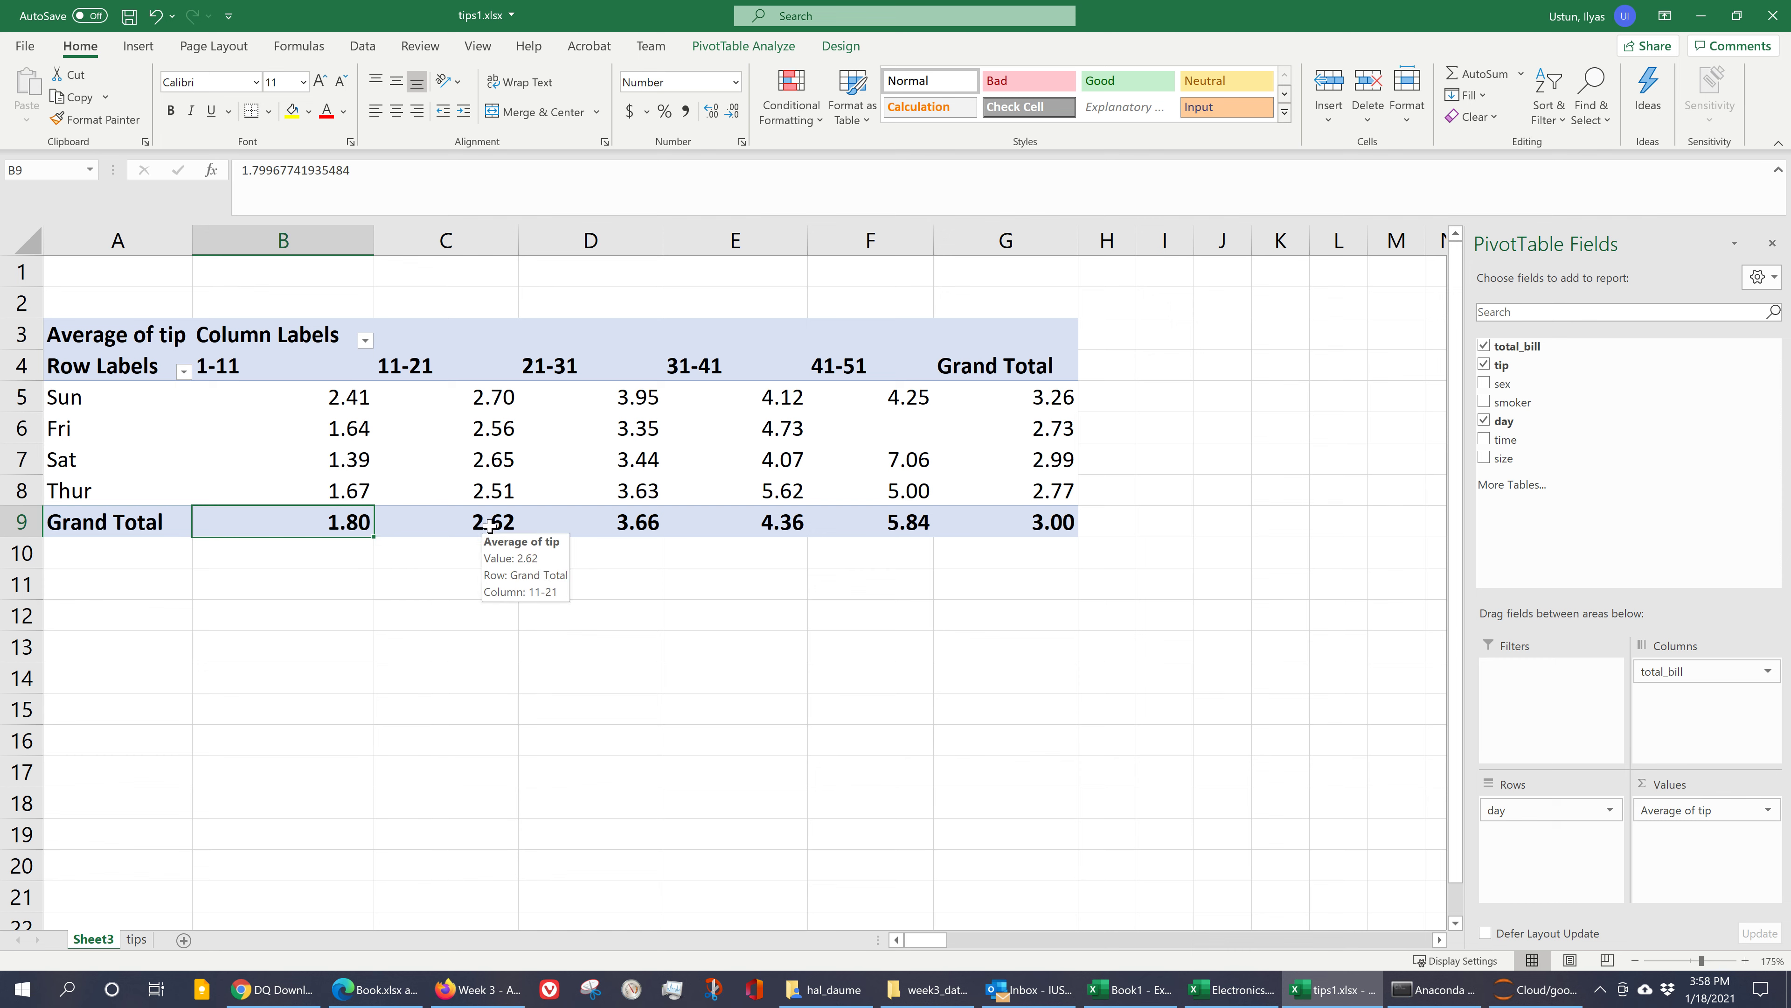
{"action": "left_click", "coordinate": [448, 526]}
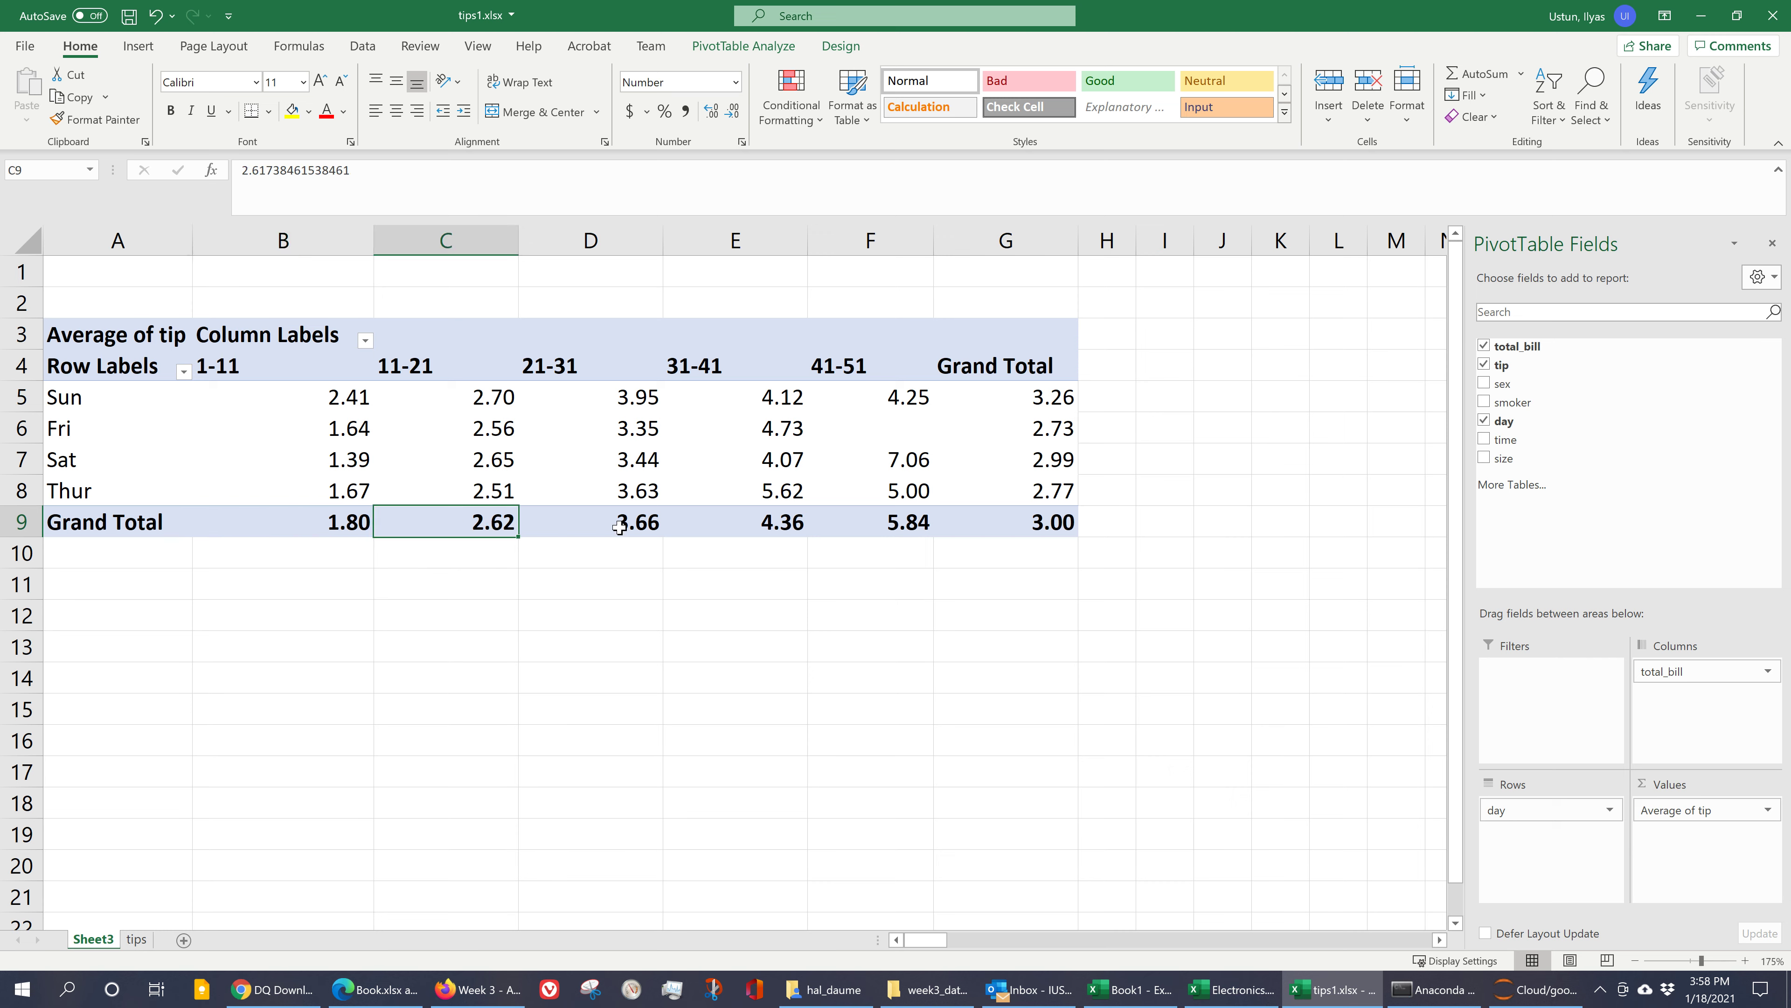
{"action": "left_click", "coordinate": [618, 528]}
{"action": "left_click", "coordinate": [739, 522]}
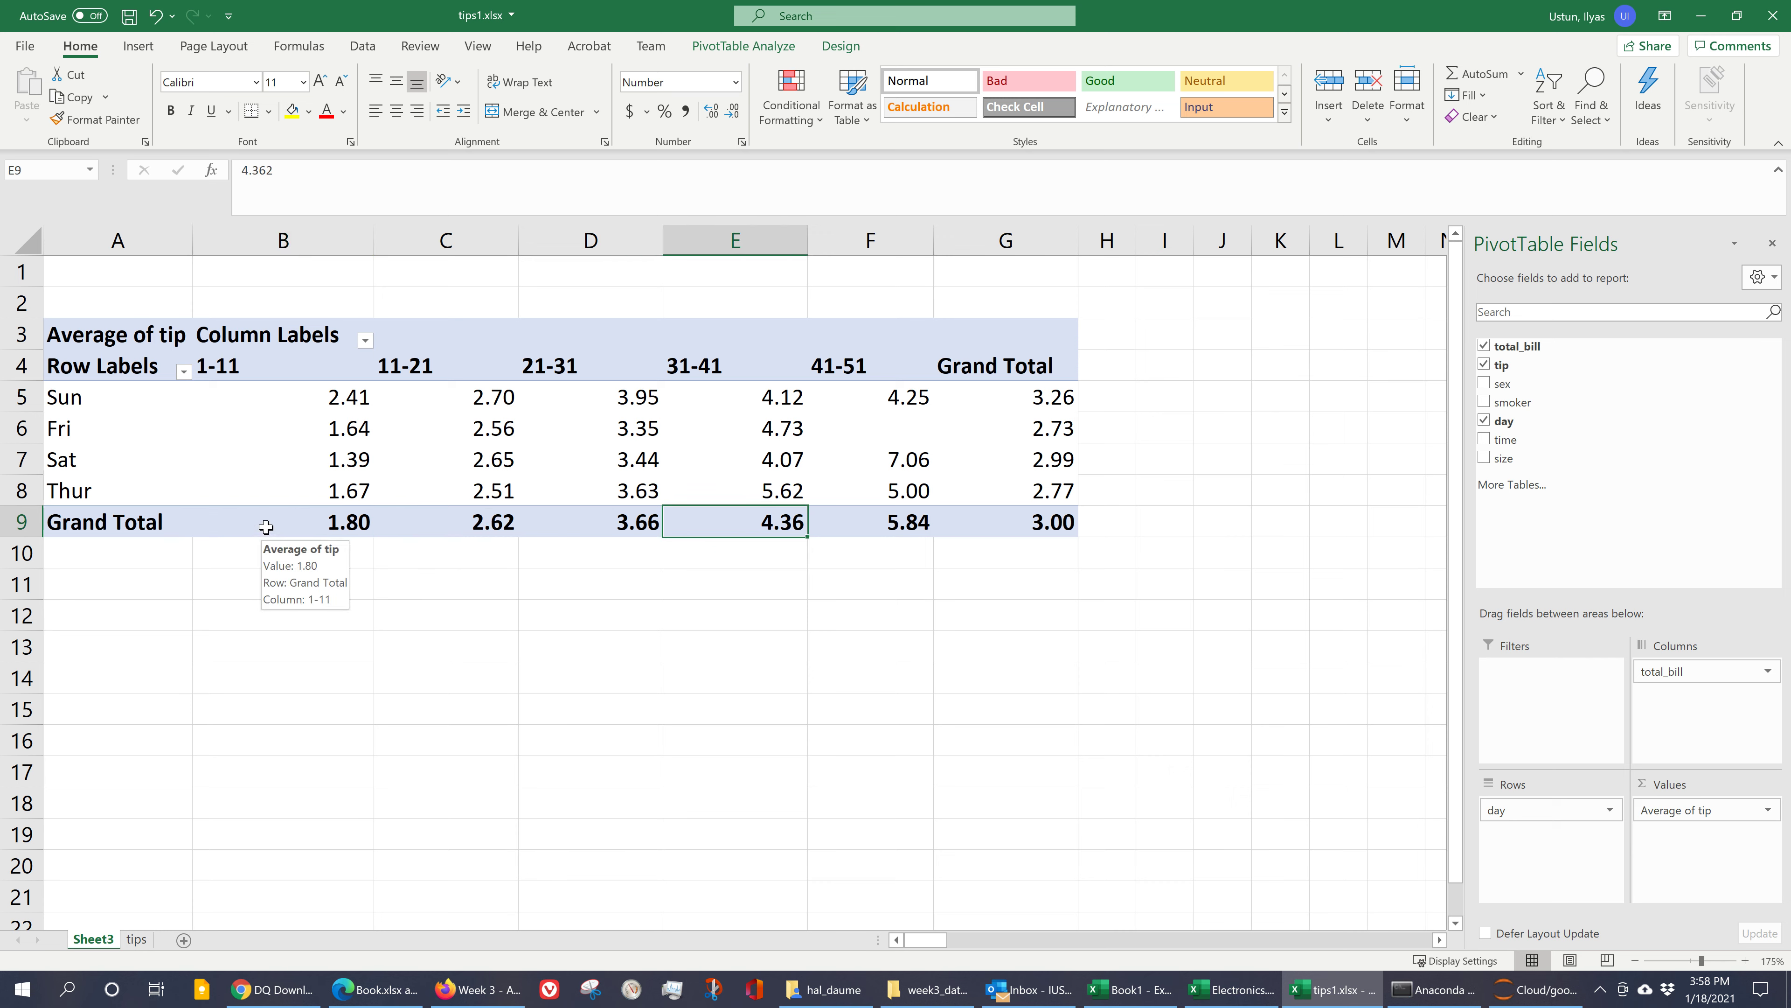
- Compare the total_bill range headings with their average tips in the Grand Total row
{"action": "left_click", "coordinate": [291, 365]}
{"action": "left_click", "coordinate": [447, 366]}
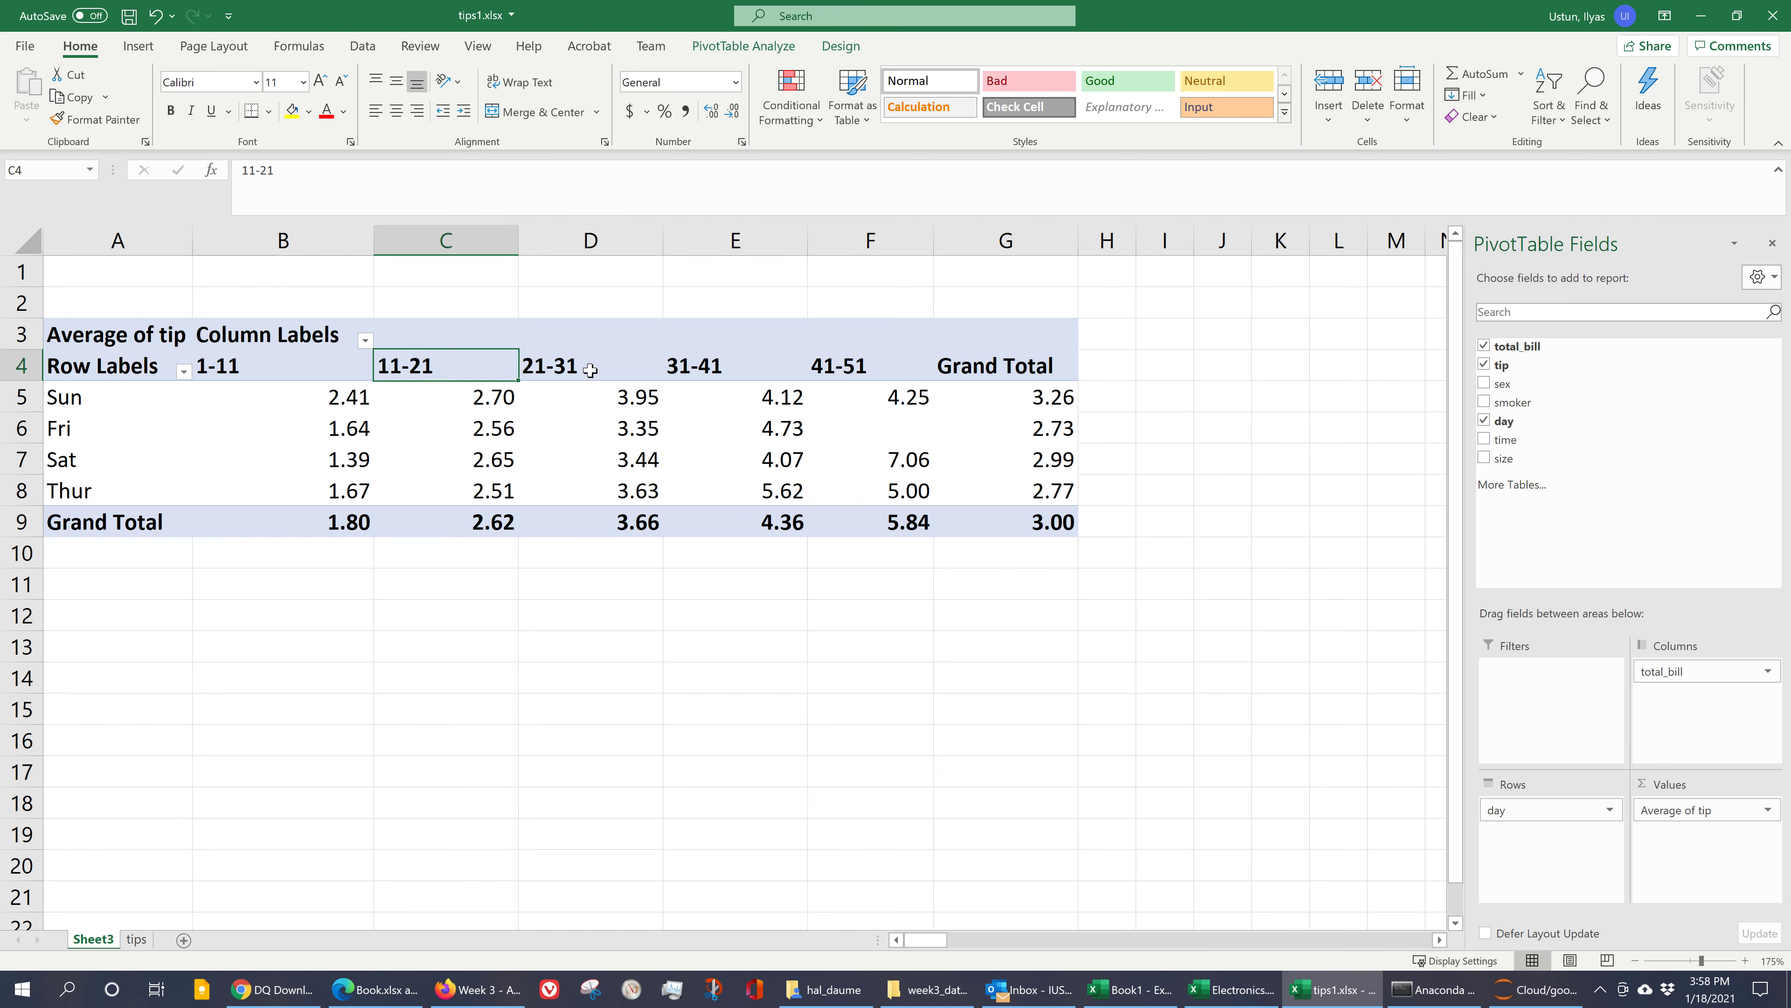
{"action": "left_click", "coordinate": [593, 366]}
{"action": "left_click", "coordinate": [709, 361]}
{"action": "left_click", "coordinate": [833, 364]}
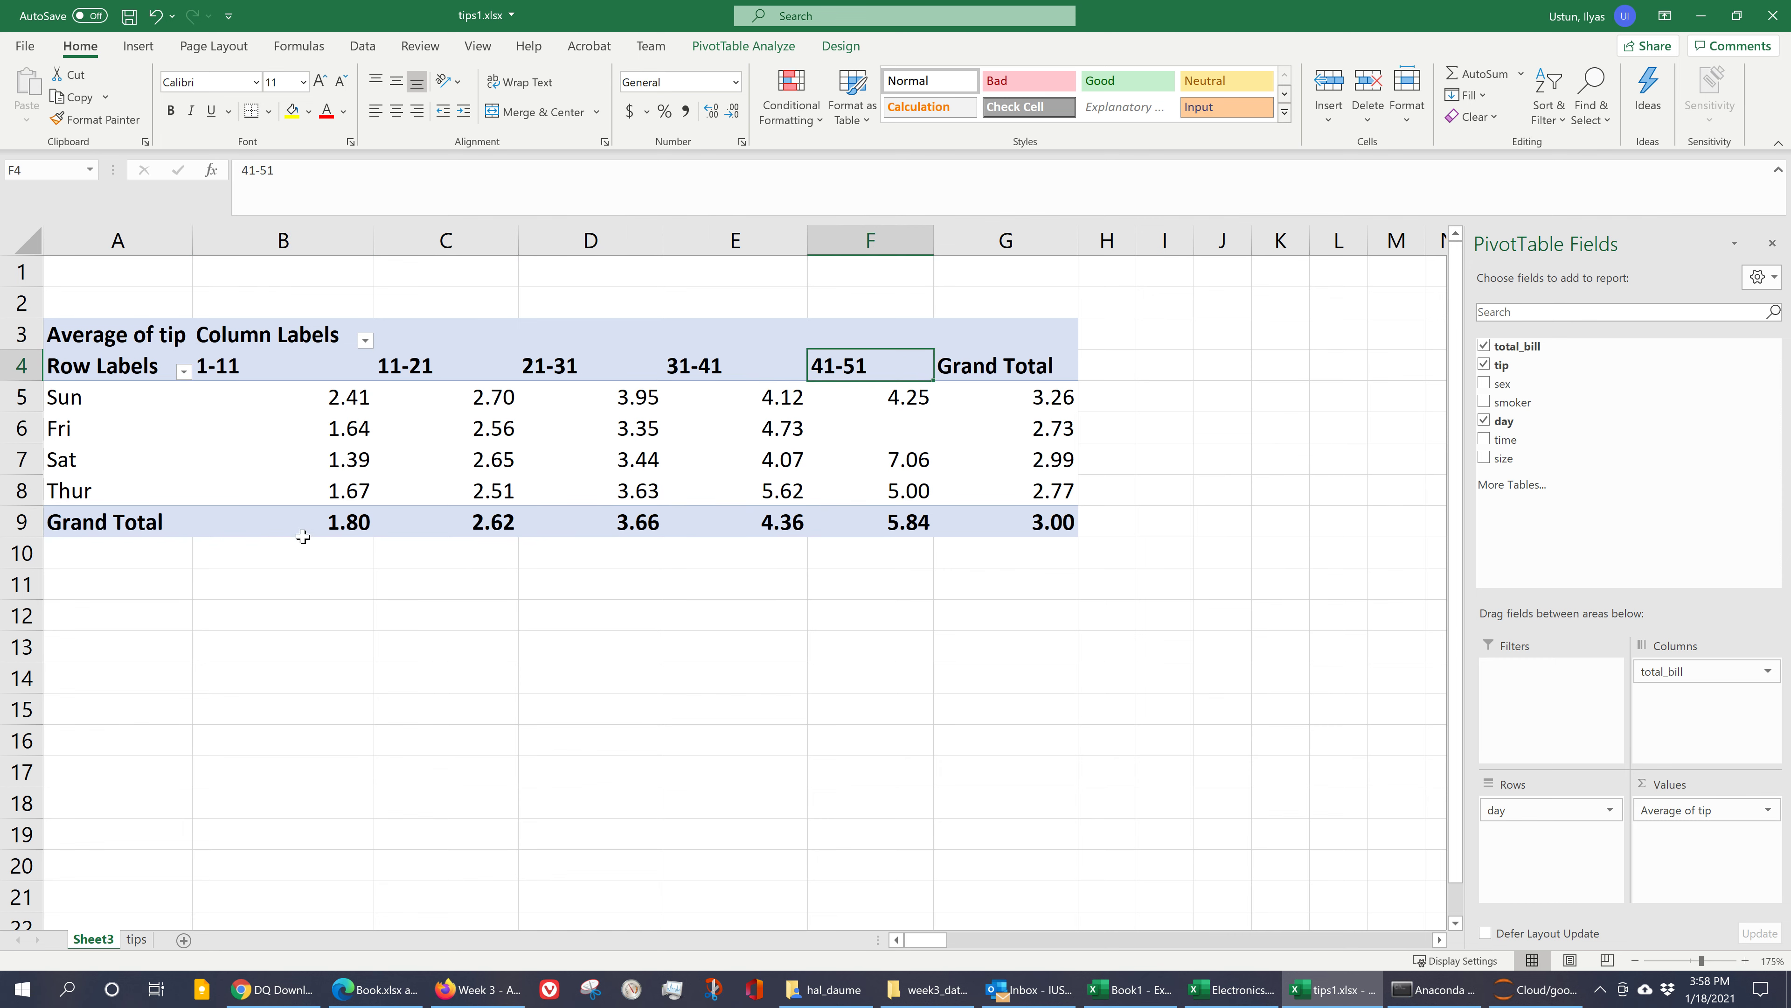
{"action": "left_click_drag", "start_coordinate": [321, 528], "coordinate": [880, 526]}
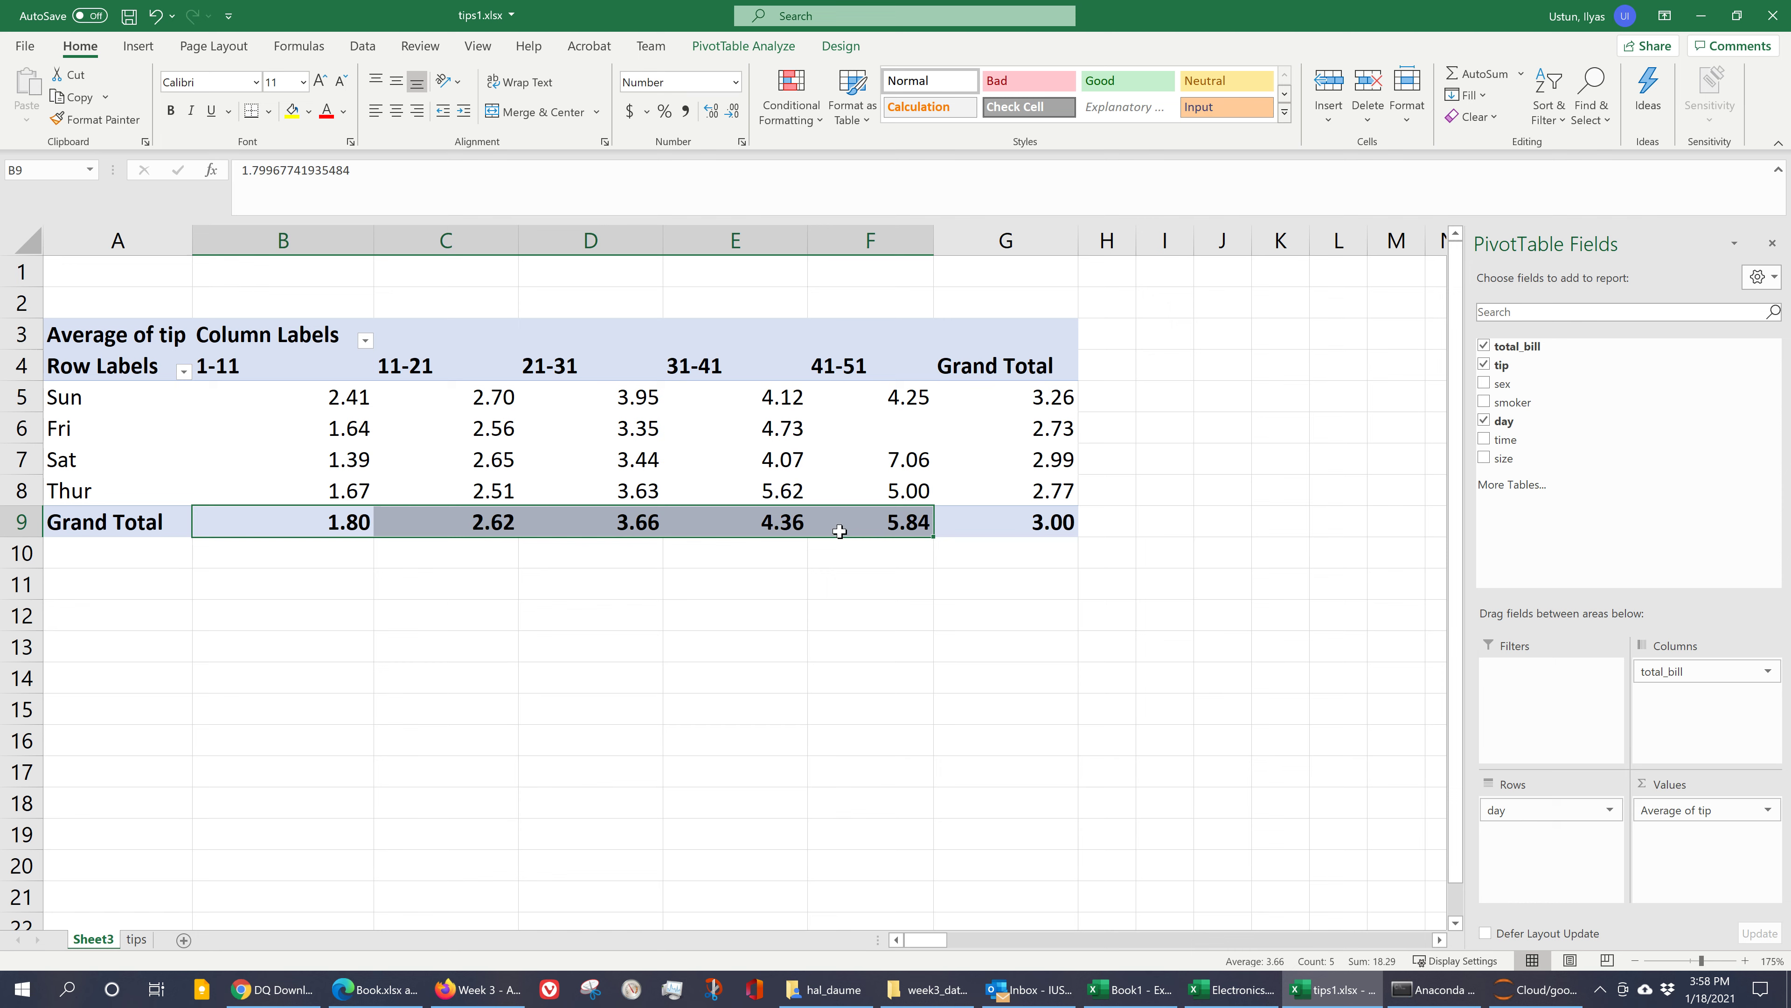
{"action": "mouse_move", "coordinate": [844, 524]}
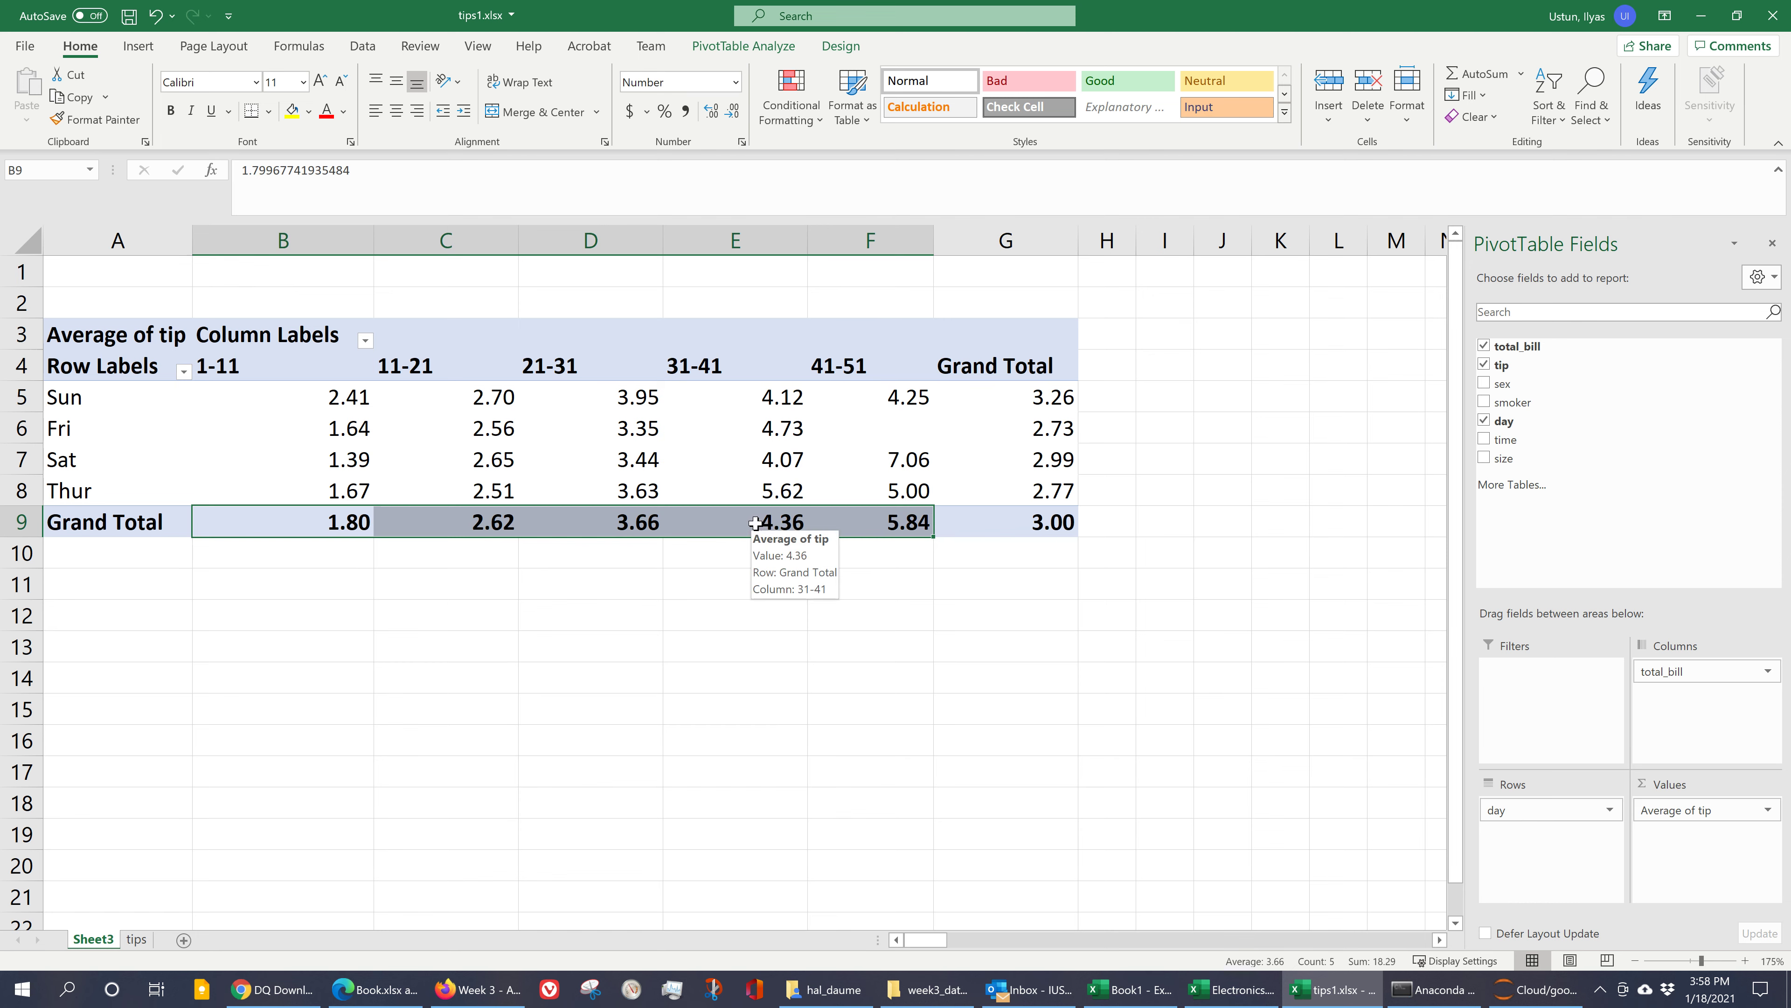
{"action": "left_click", "coordinate": [790, 521]}
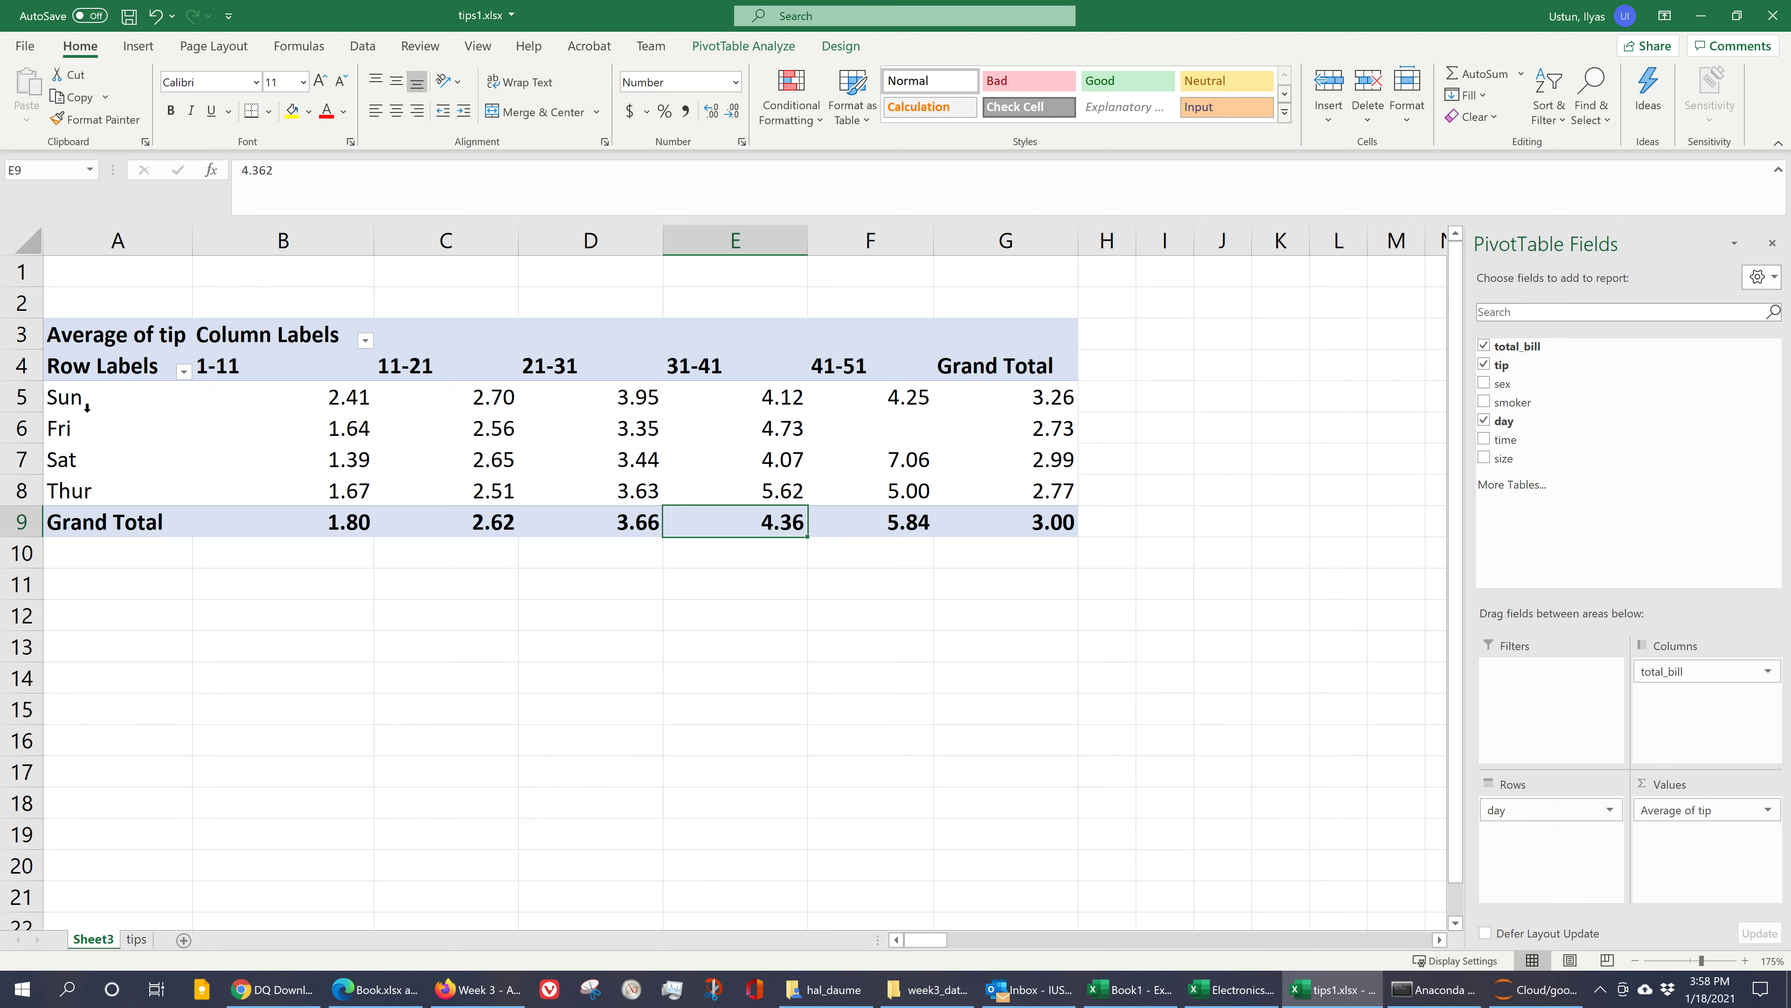
- Compare the Sunday and Saturday average tips within the 1-11 total_bill range
{"action": "left_click", "coordinate": [261, 366]}
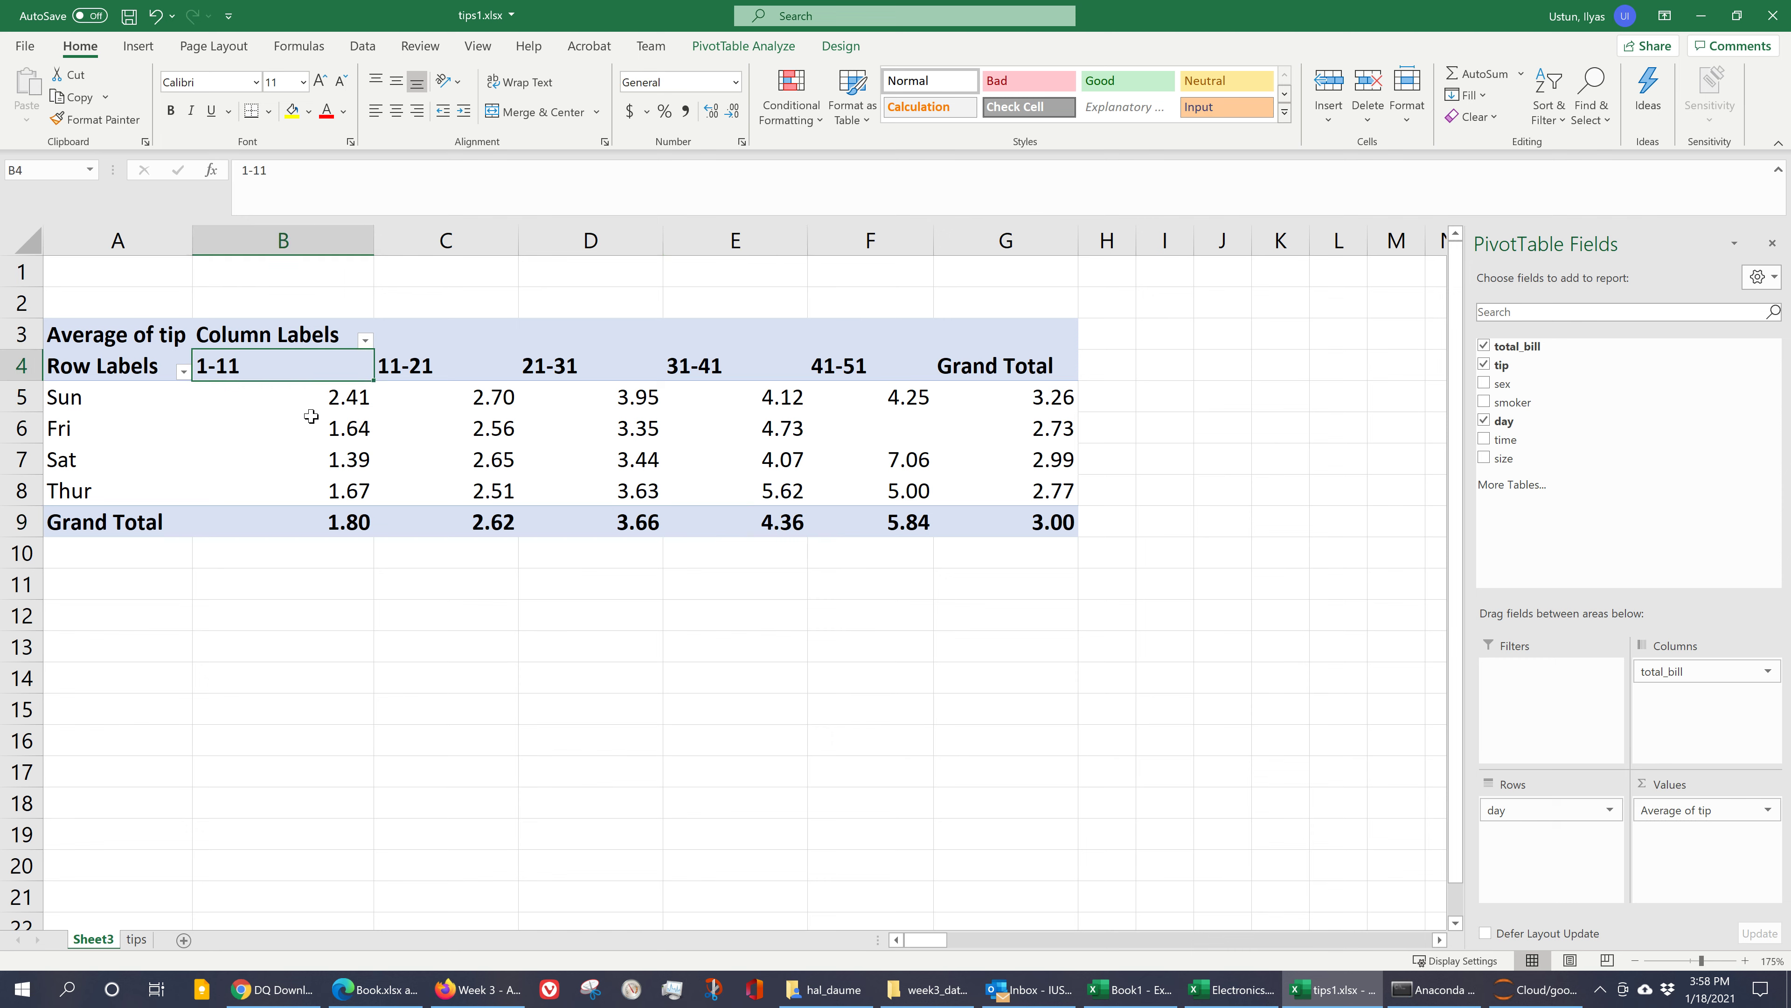
{"action": "left_click", "coordinate": [128, 401]}
{"action": "left_click", "coordinate": [310, 398]}
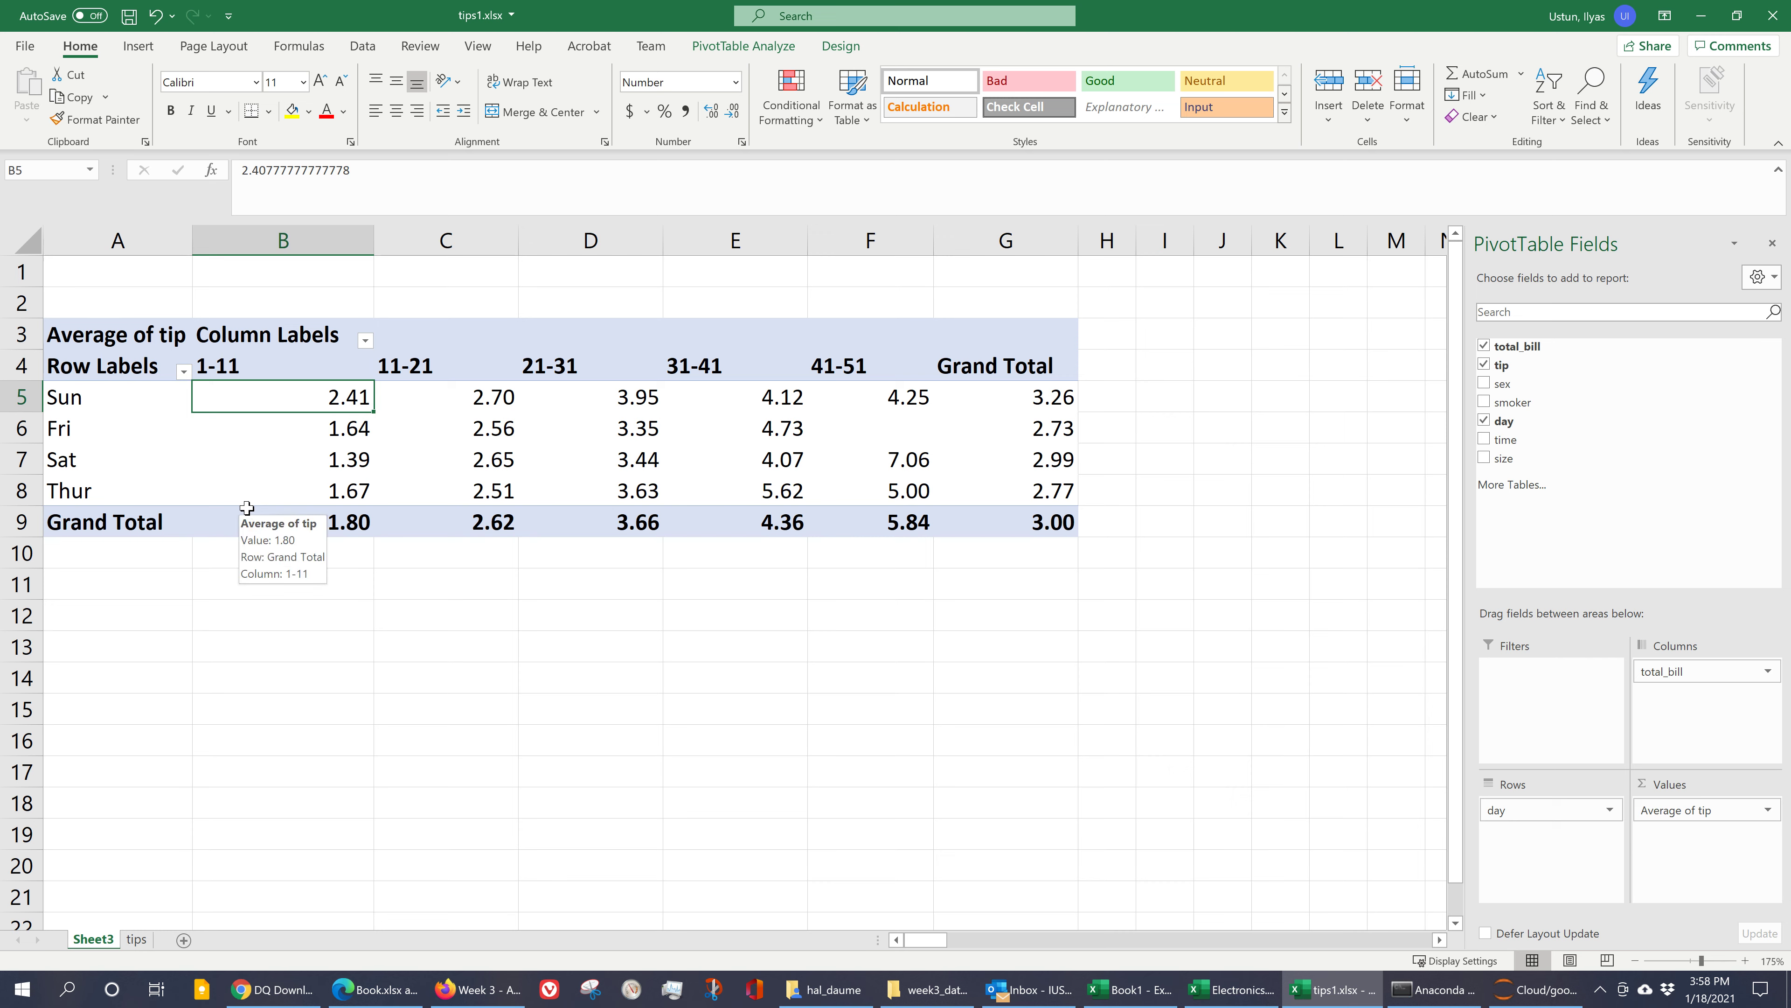
{"action": "left_click", "coordinate": [125, 458]}
{"action": "left_click", "coordinate": [360, 457]}
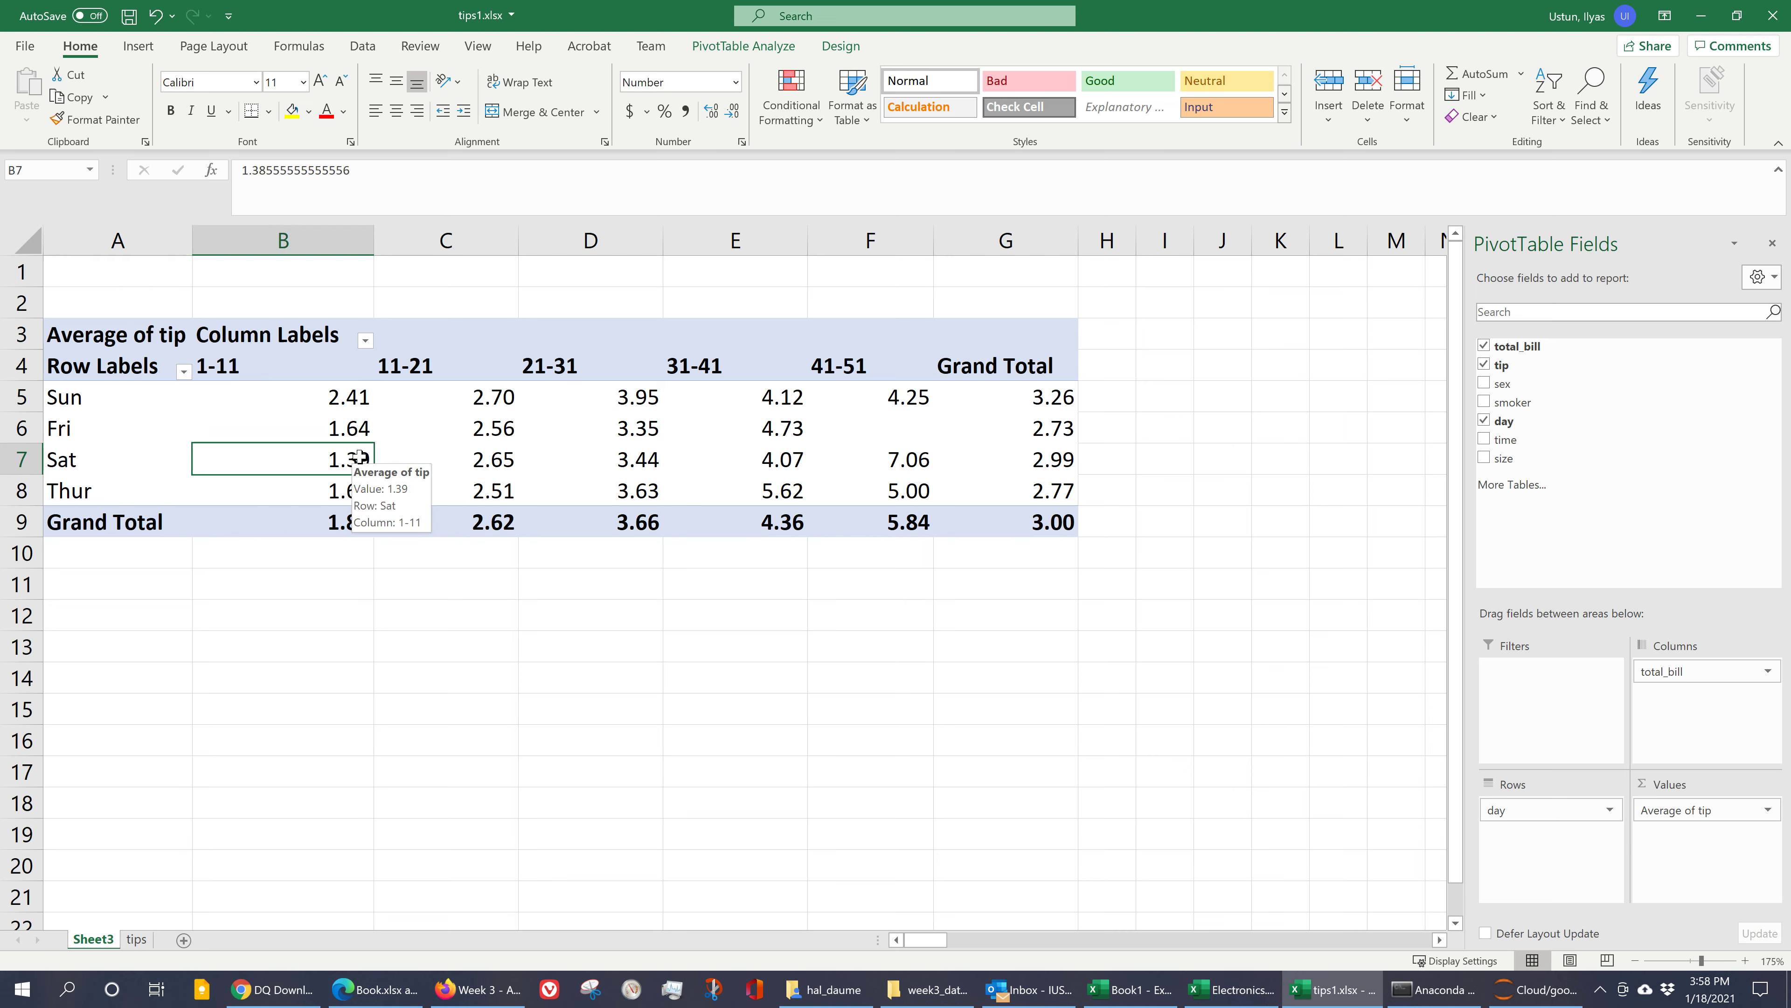
- Examine how the average tip in the 31-41 total_bill range differs by day, including Thursday
{"action": "left_click", "coordinate": [666, 493]}
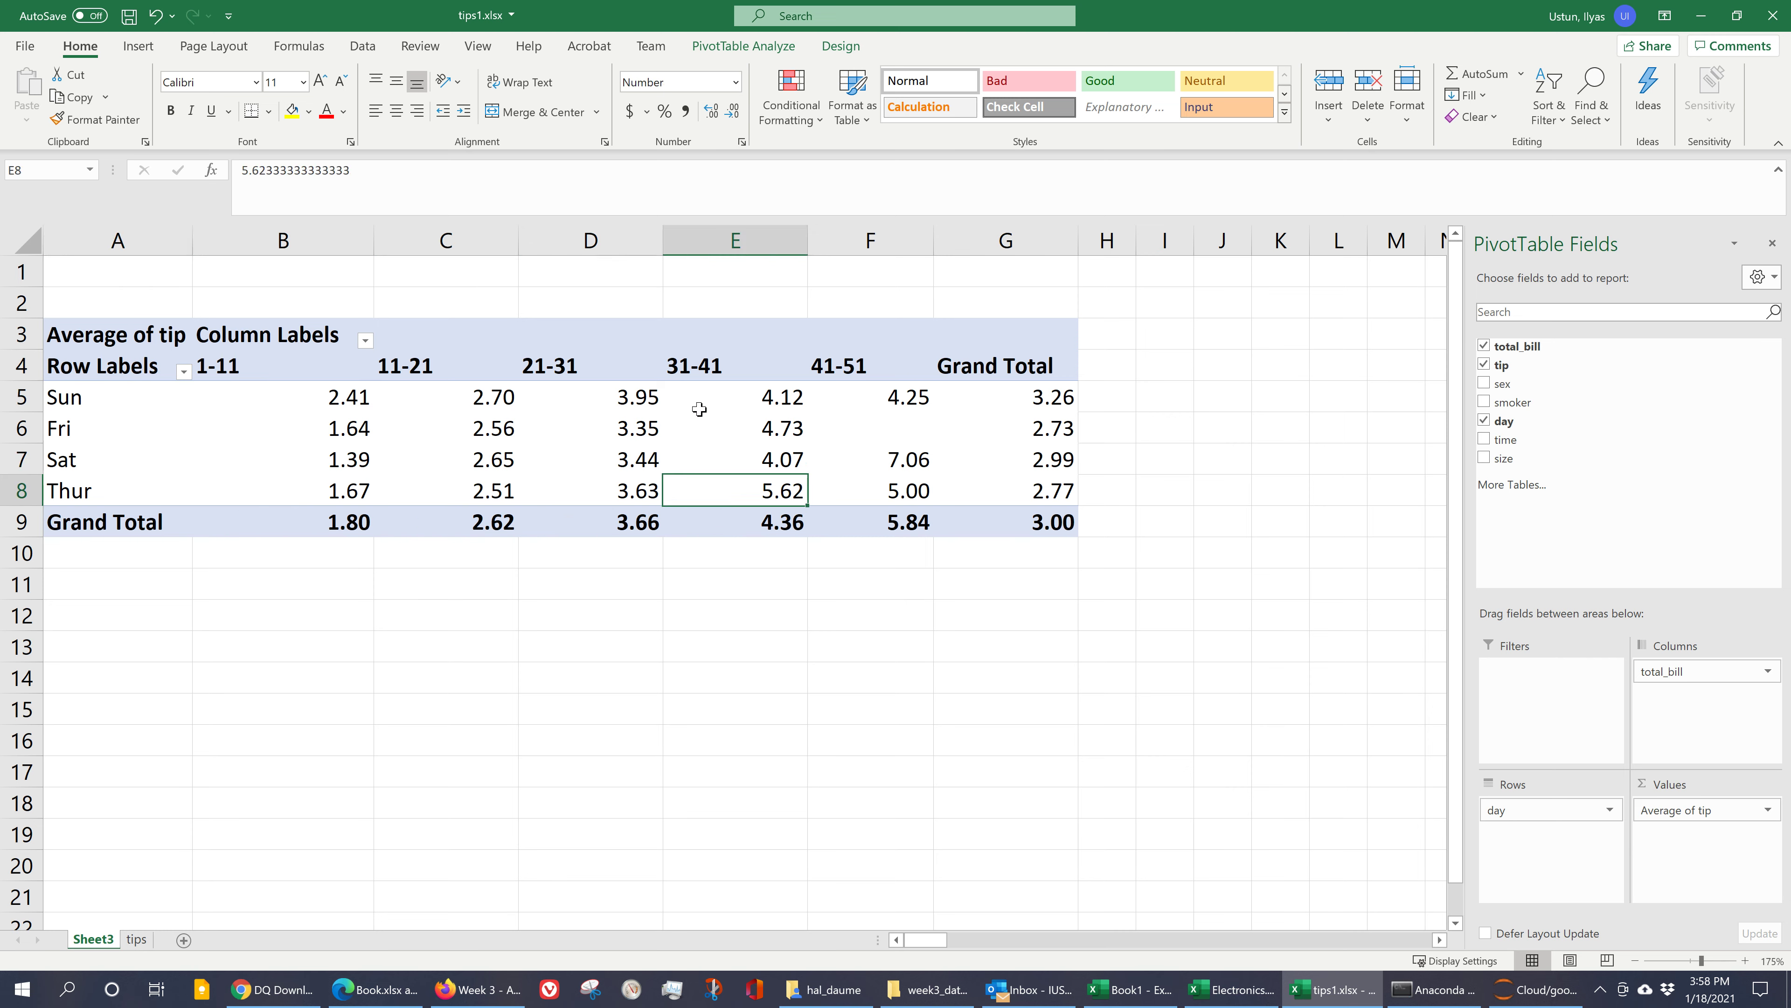
{"action": "left_click", "coordinate": [740, 401]}
{"action": "left_click", "coordinate": [746, 374]}
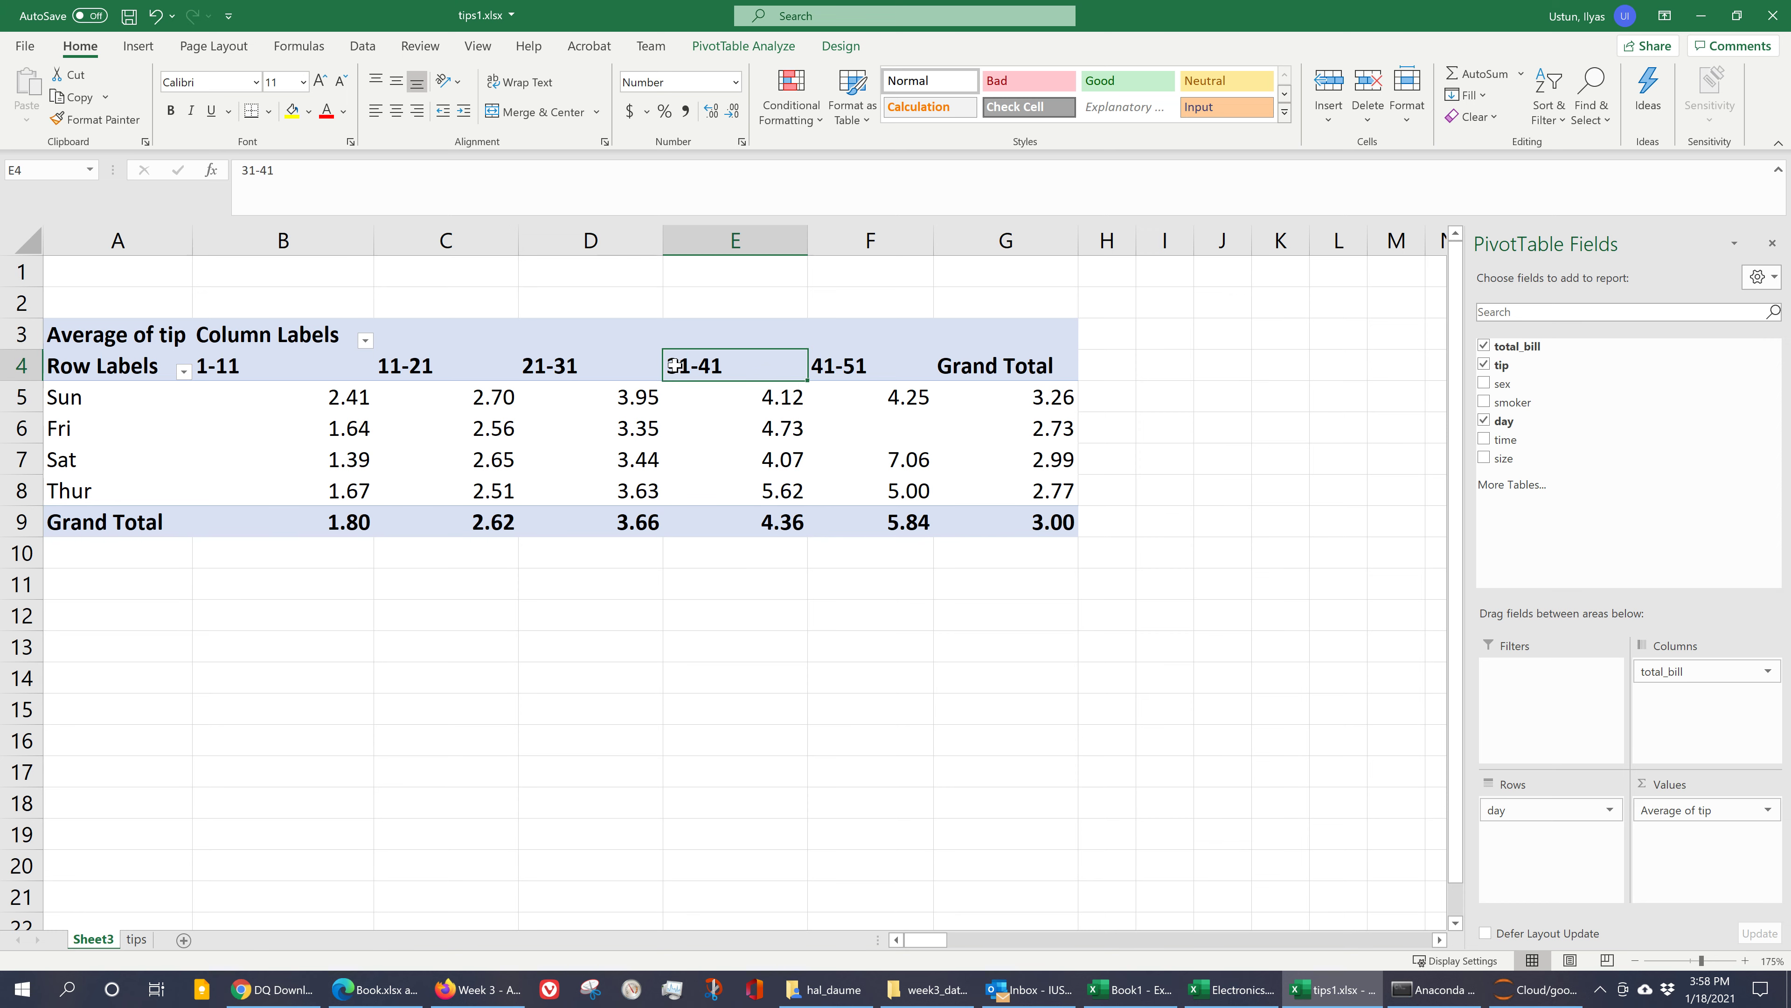
{"action": "left_click", "coordinate": [754, 241]}
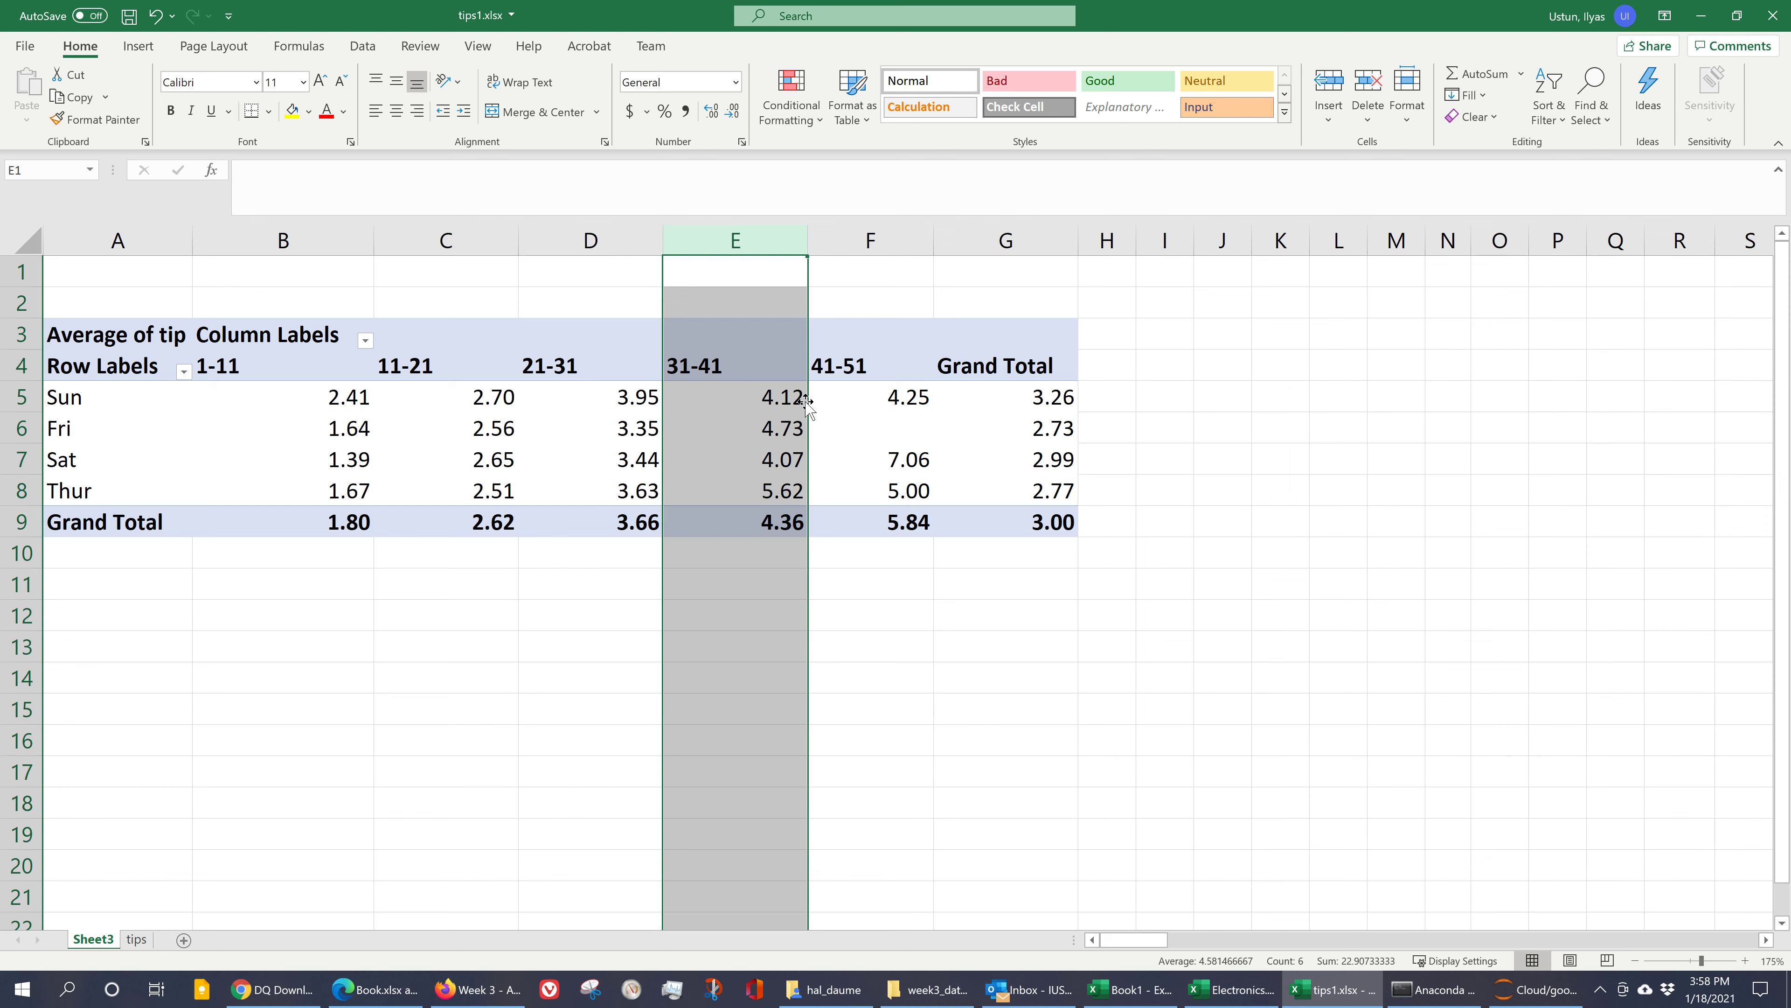
{"action": "mouse_move", "coordinate": [797, 499]}
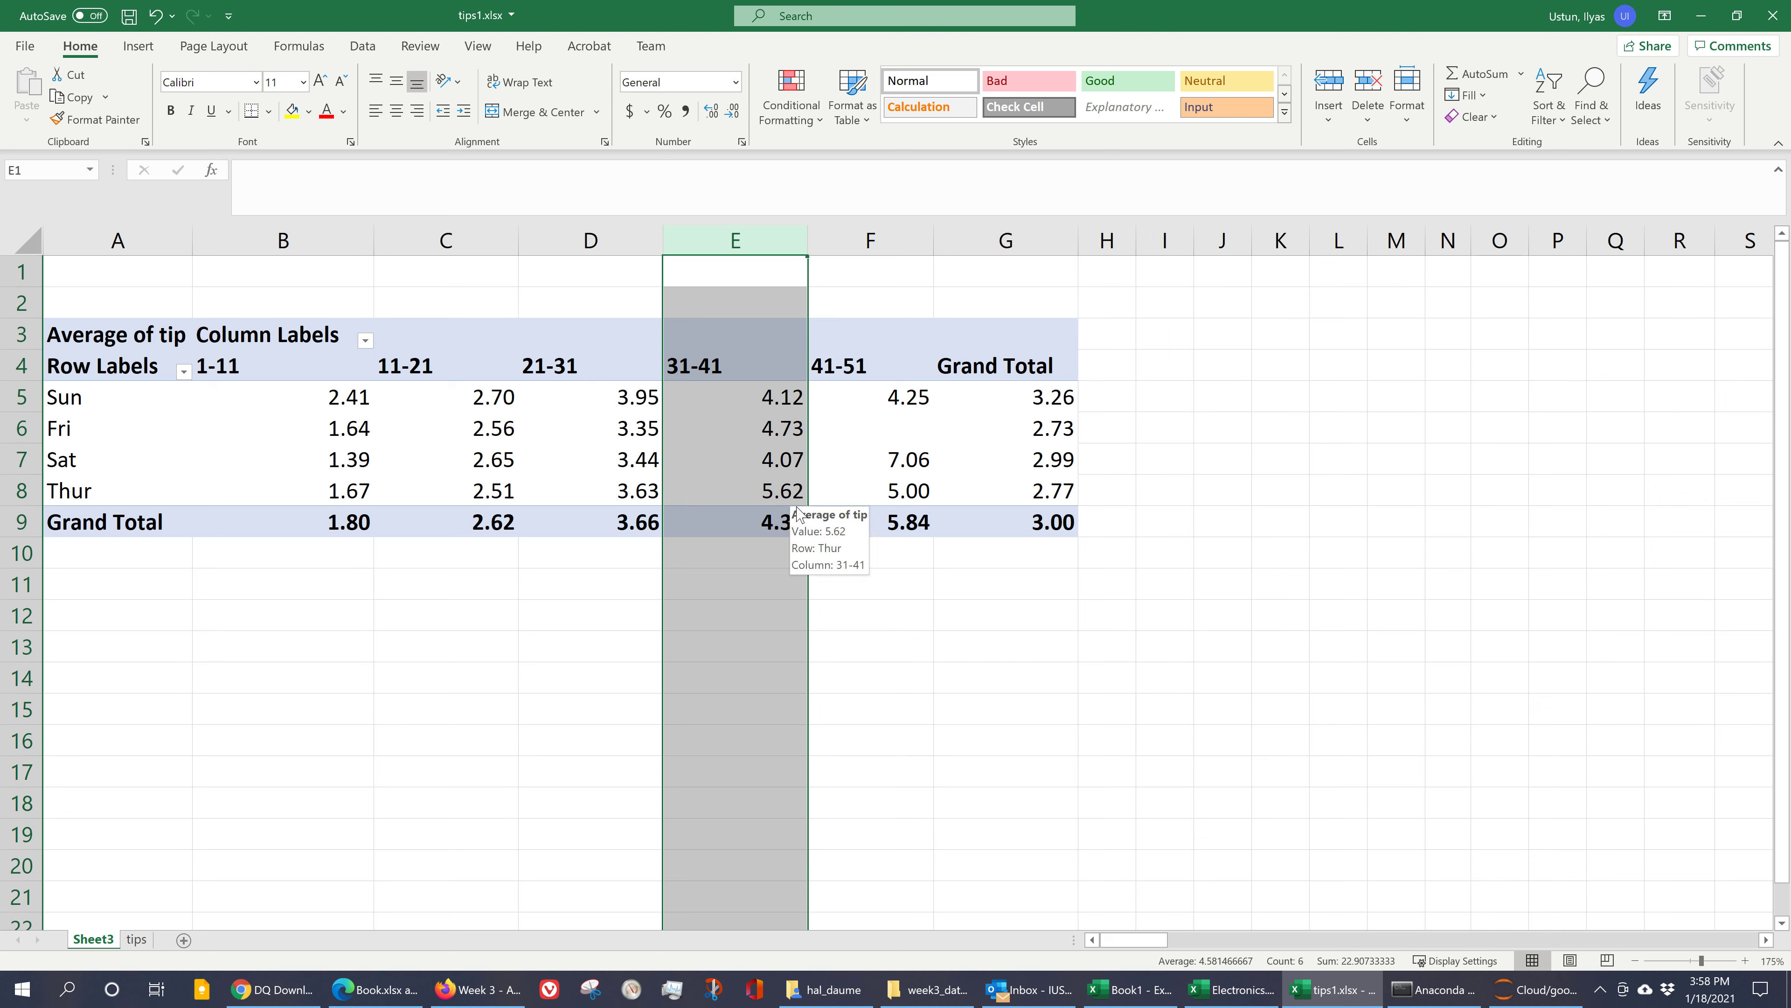
{"action": "left_click", "coordinate": [769, 498]}
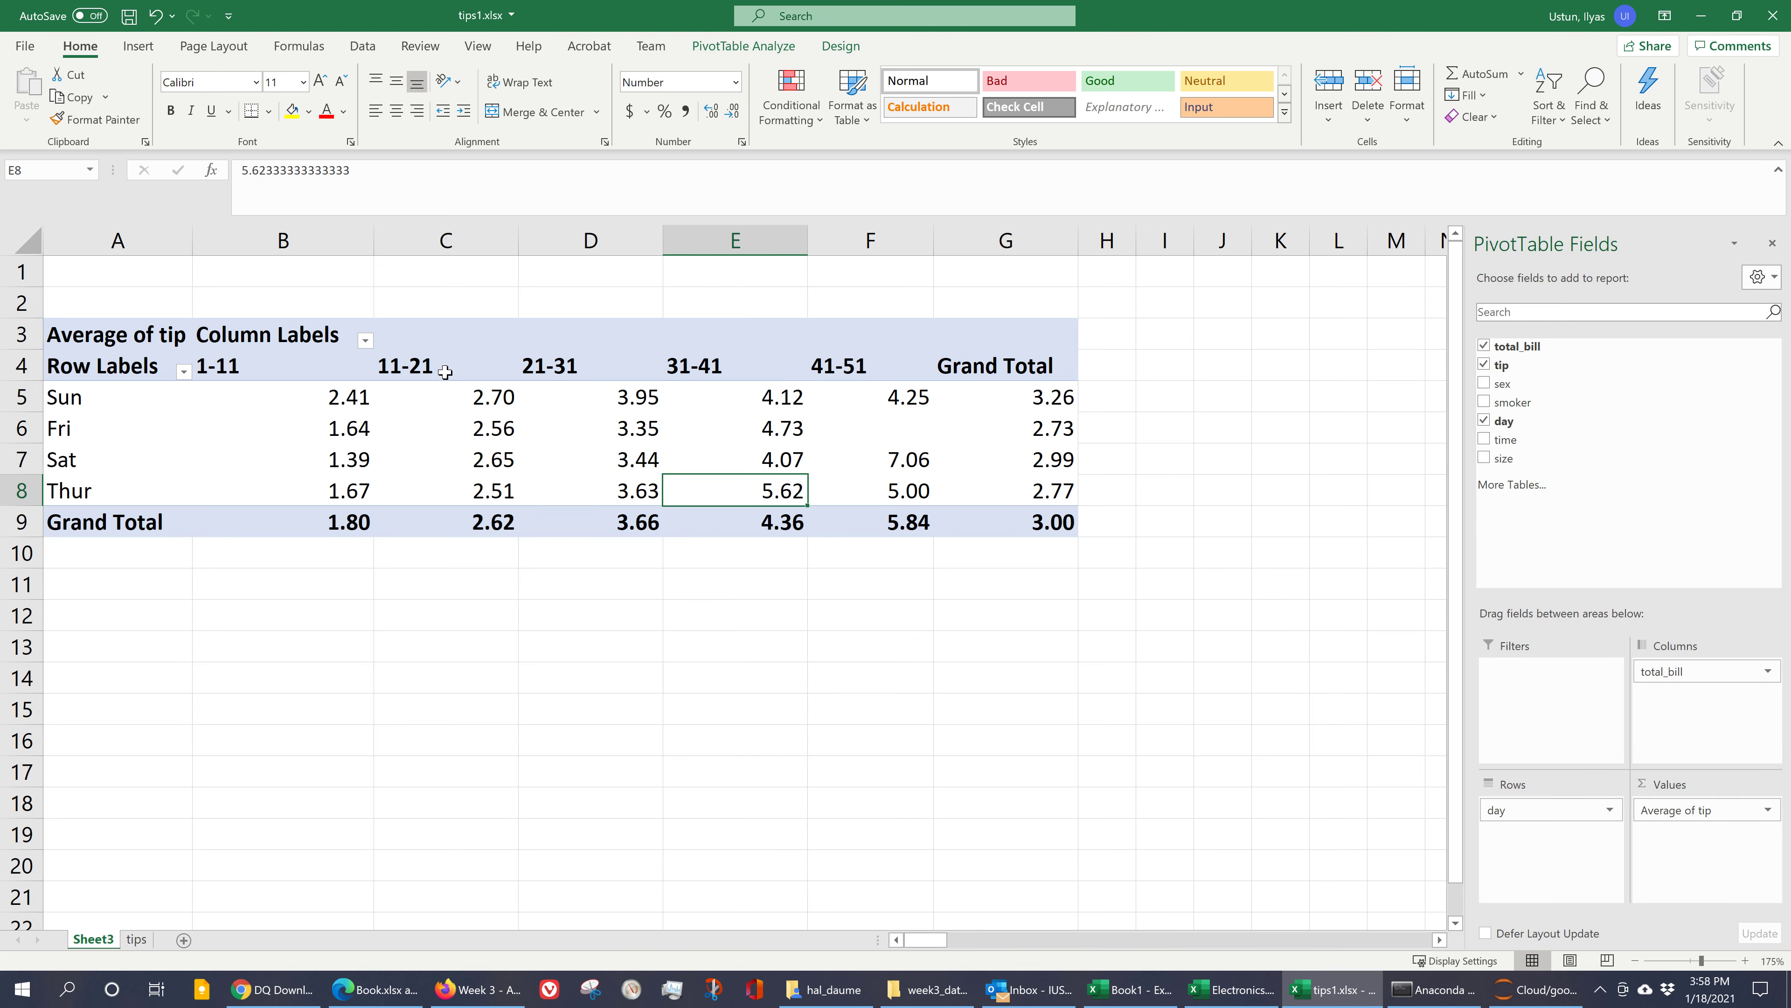
- Select the average tips for all days and total_bill ranges, leaving out the grand totals
{"action": "left_click", "coordinate": [473, 447]}
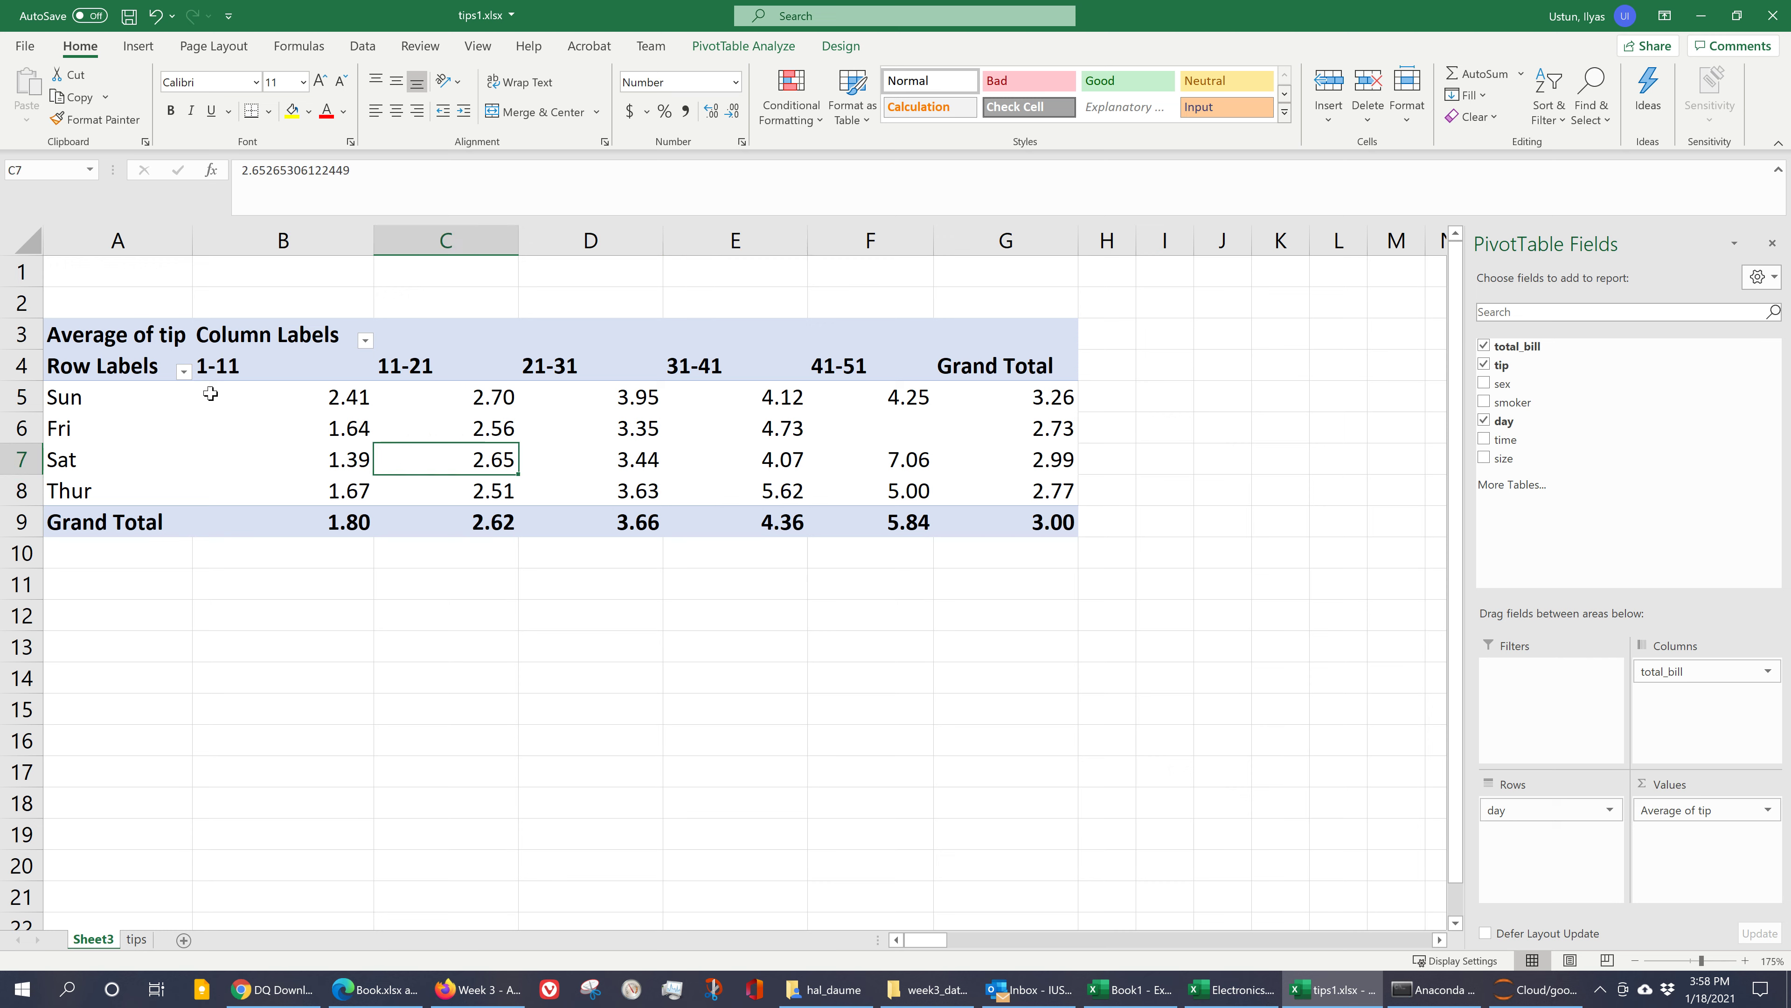
{"action": "left_click_drag", "start_coordinate": [211, 393], "coordinate": [861, 494]}
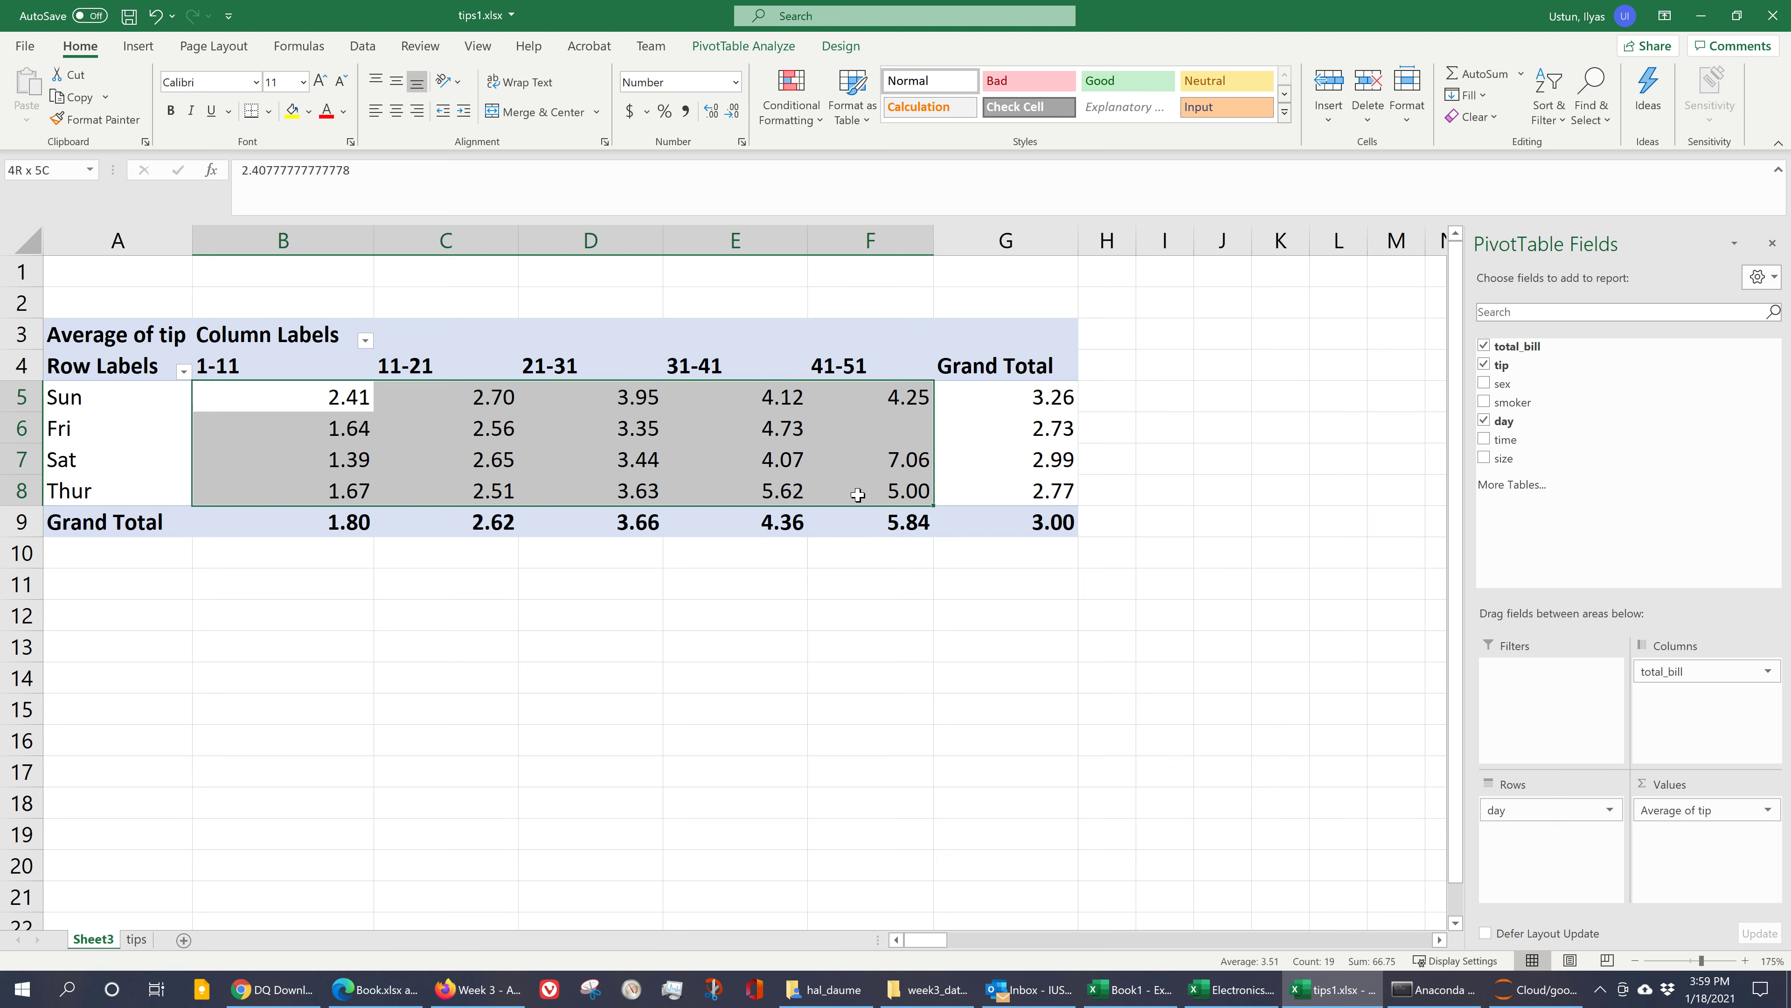
- Apply a green-yellow-red colour scale to all average tips in B5:G9, including the grand totals
{"action": "left_click_drag", "start_coordinate": [857, 495], "coordinate": [1047, 527]}
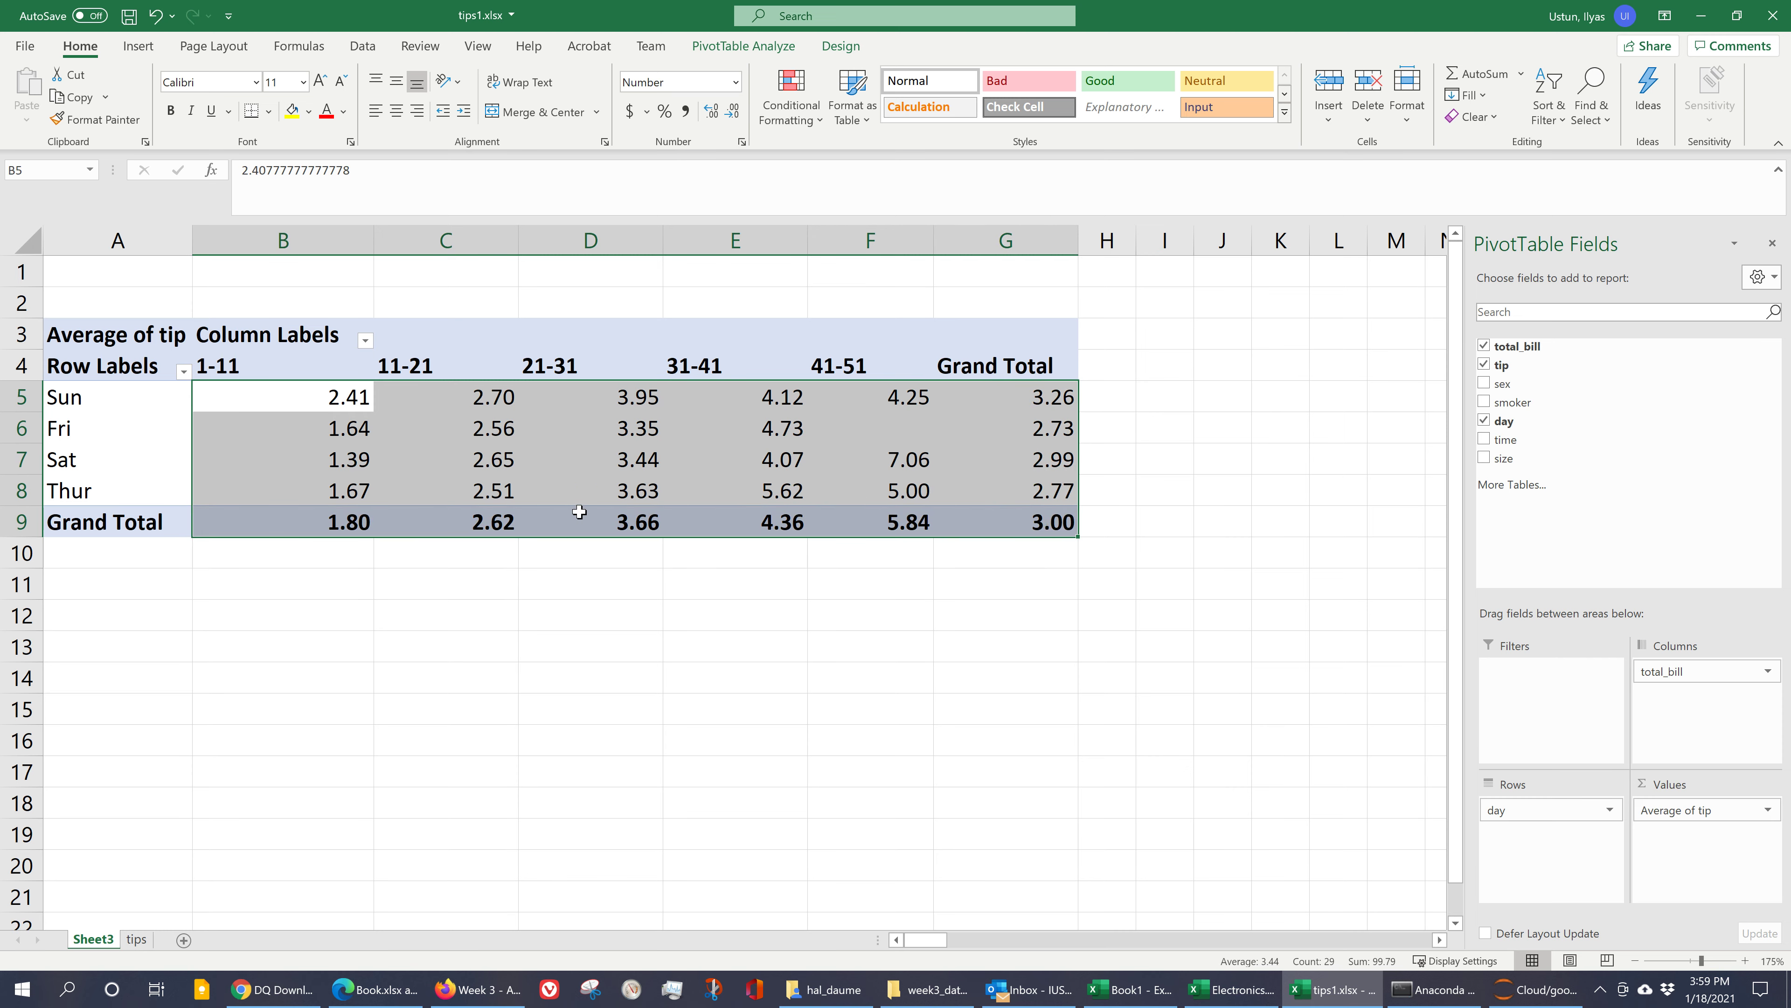
{"action": "left_click", "coordinate": [810, 116]}
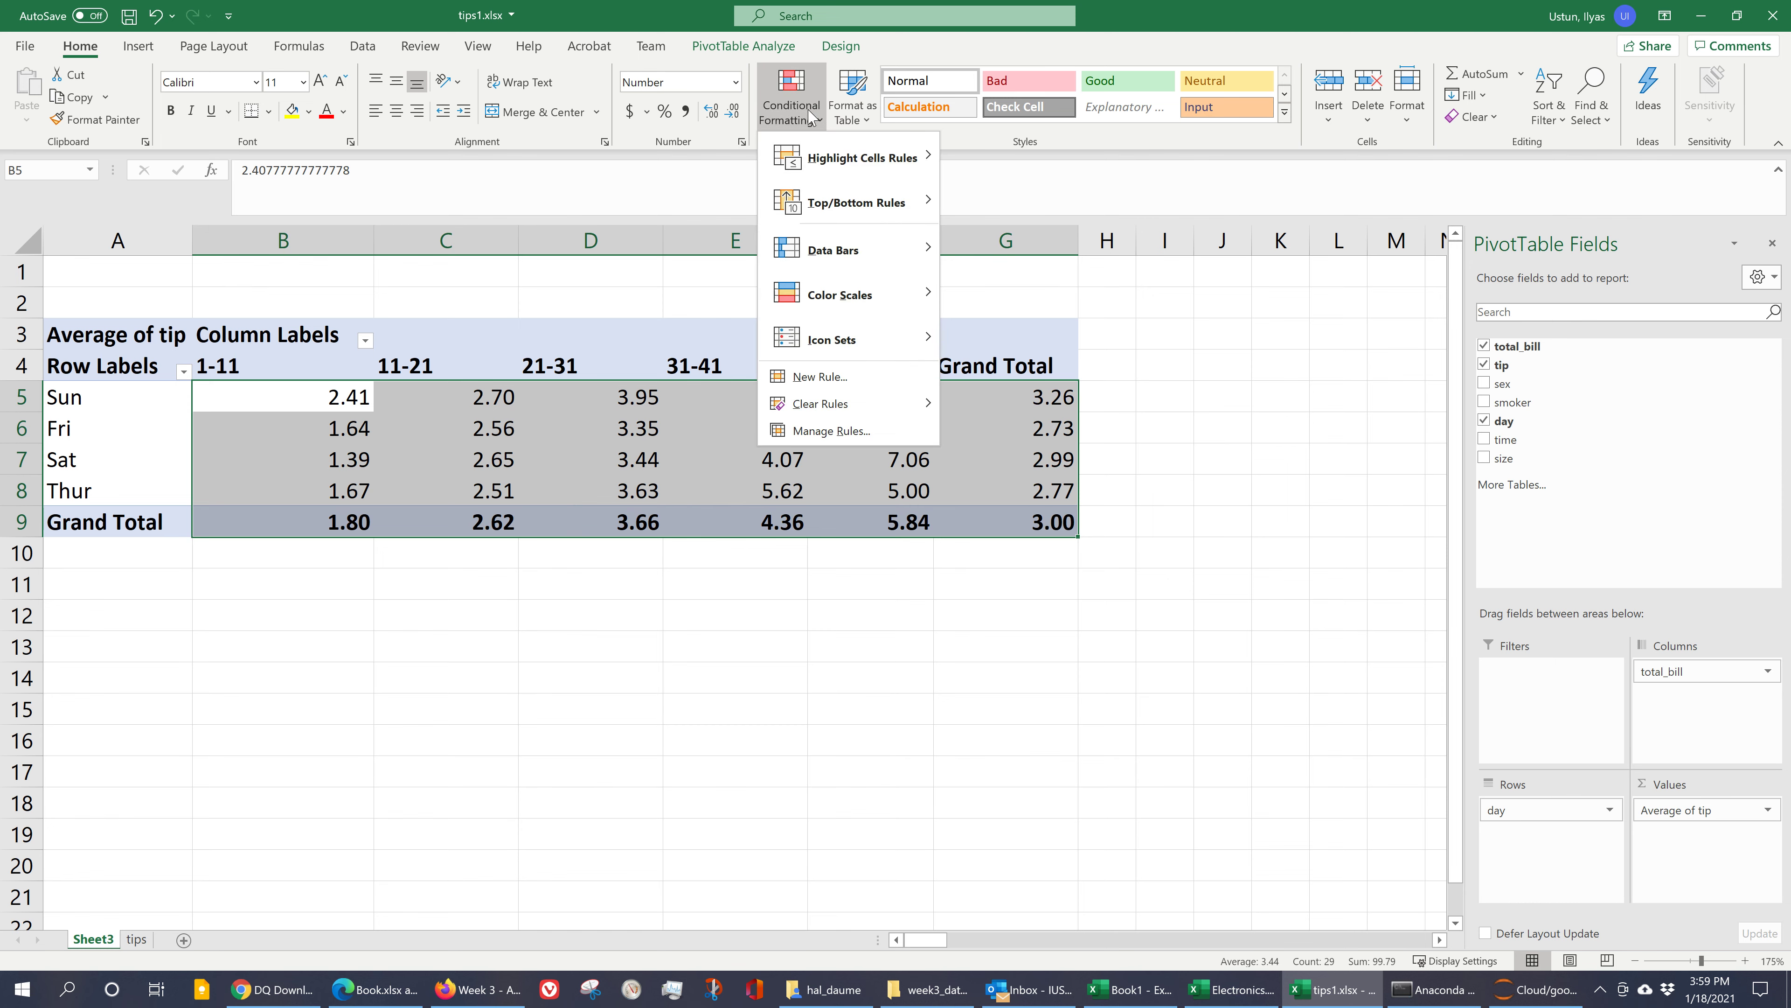
{"action": "mouse_move", "coordinate": [885, 295]}
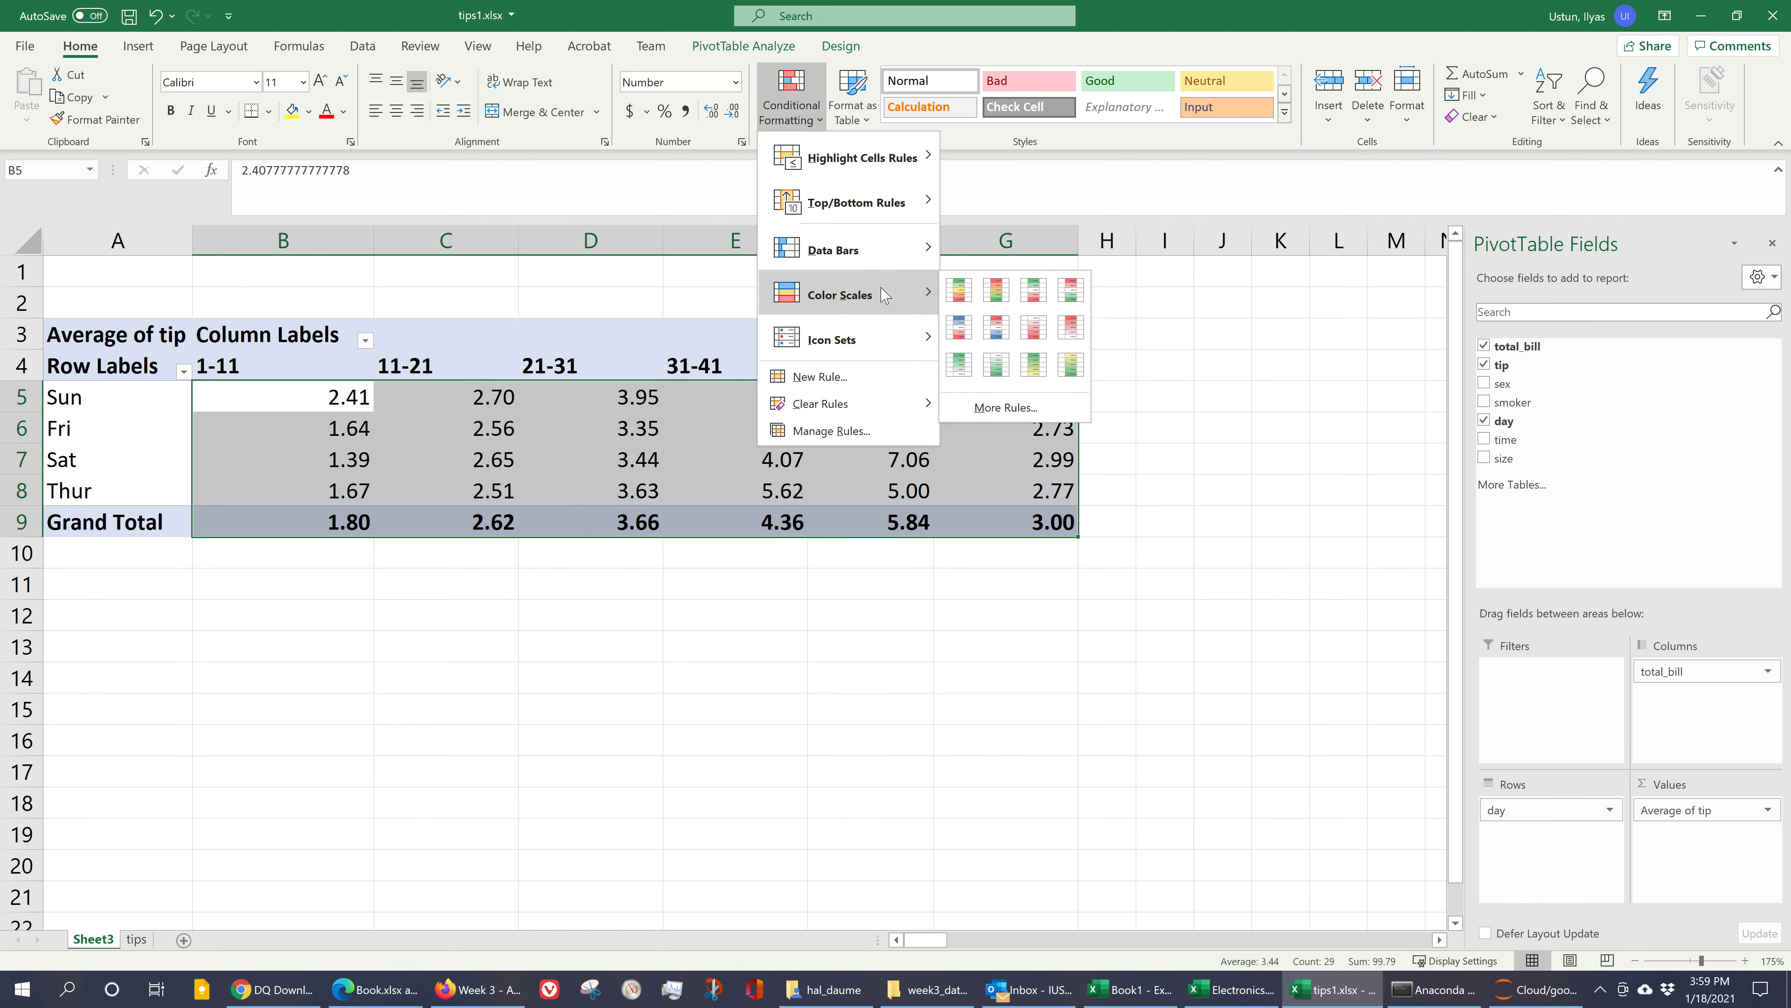
{"action": "left_click", "coordinate": [972, 300]}
{"action": "left_click", "coordinate": [876, 468]}
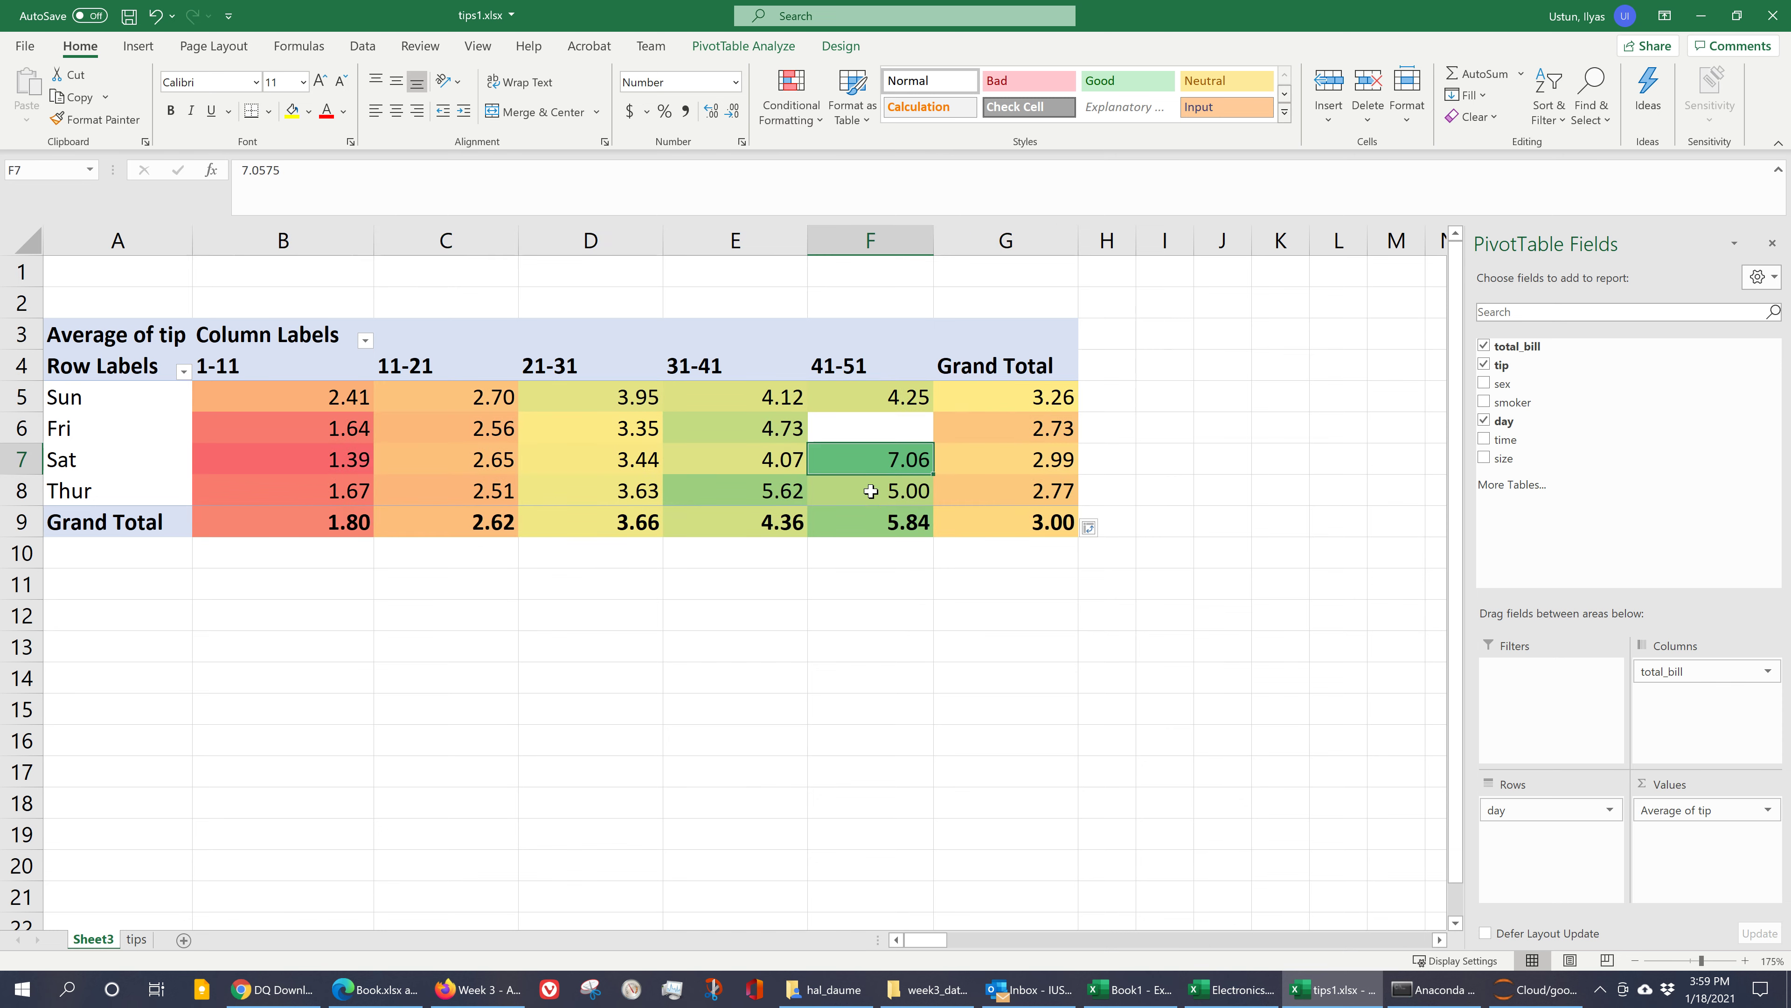
- Examine how the colour-coded average tips change across the 1-11, 11-21 and 21-31 total_bill ranges
{"action": "left_click", "coordinate": [459, 520]}
{"action": "left_click", "coordinate": [574, 564]}
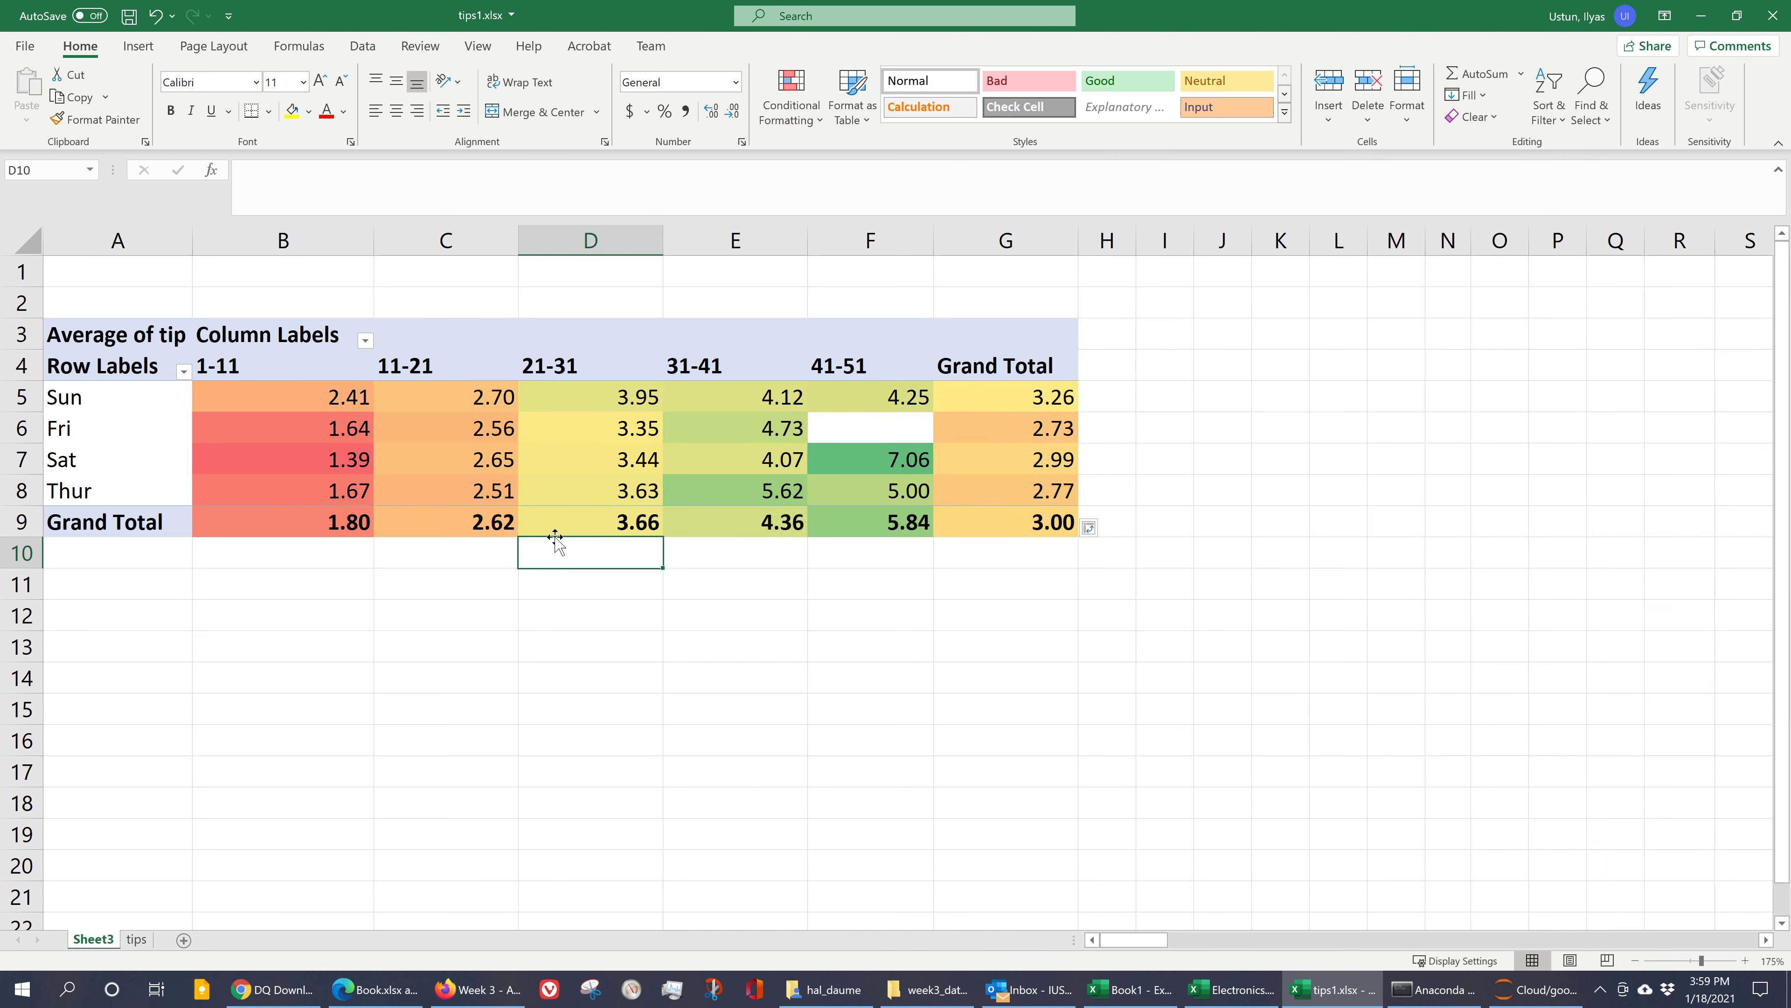
{"action": "left_click", "coordinate": [260, 369]}
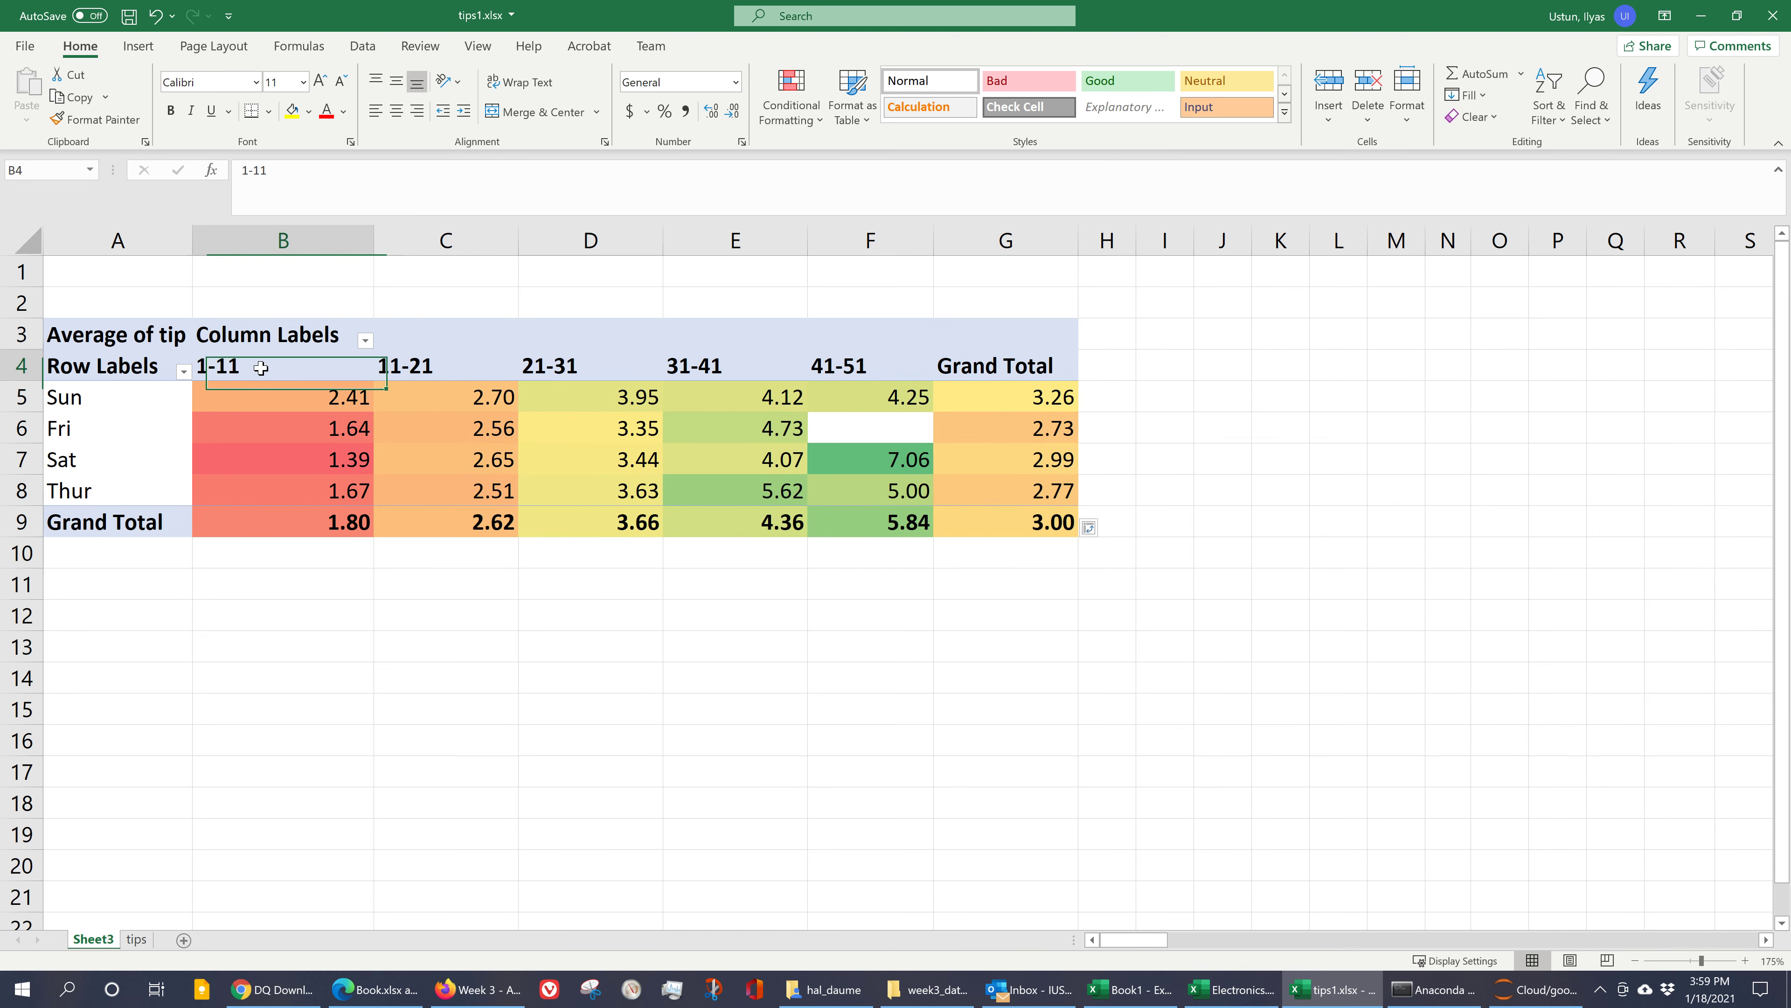
{"action": "left_click", "coordinate": [423, 368]}
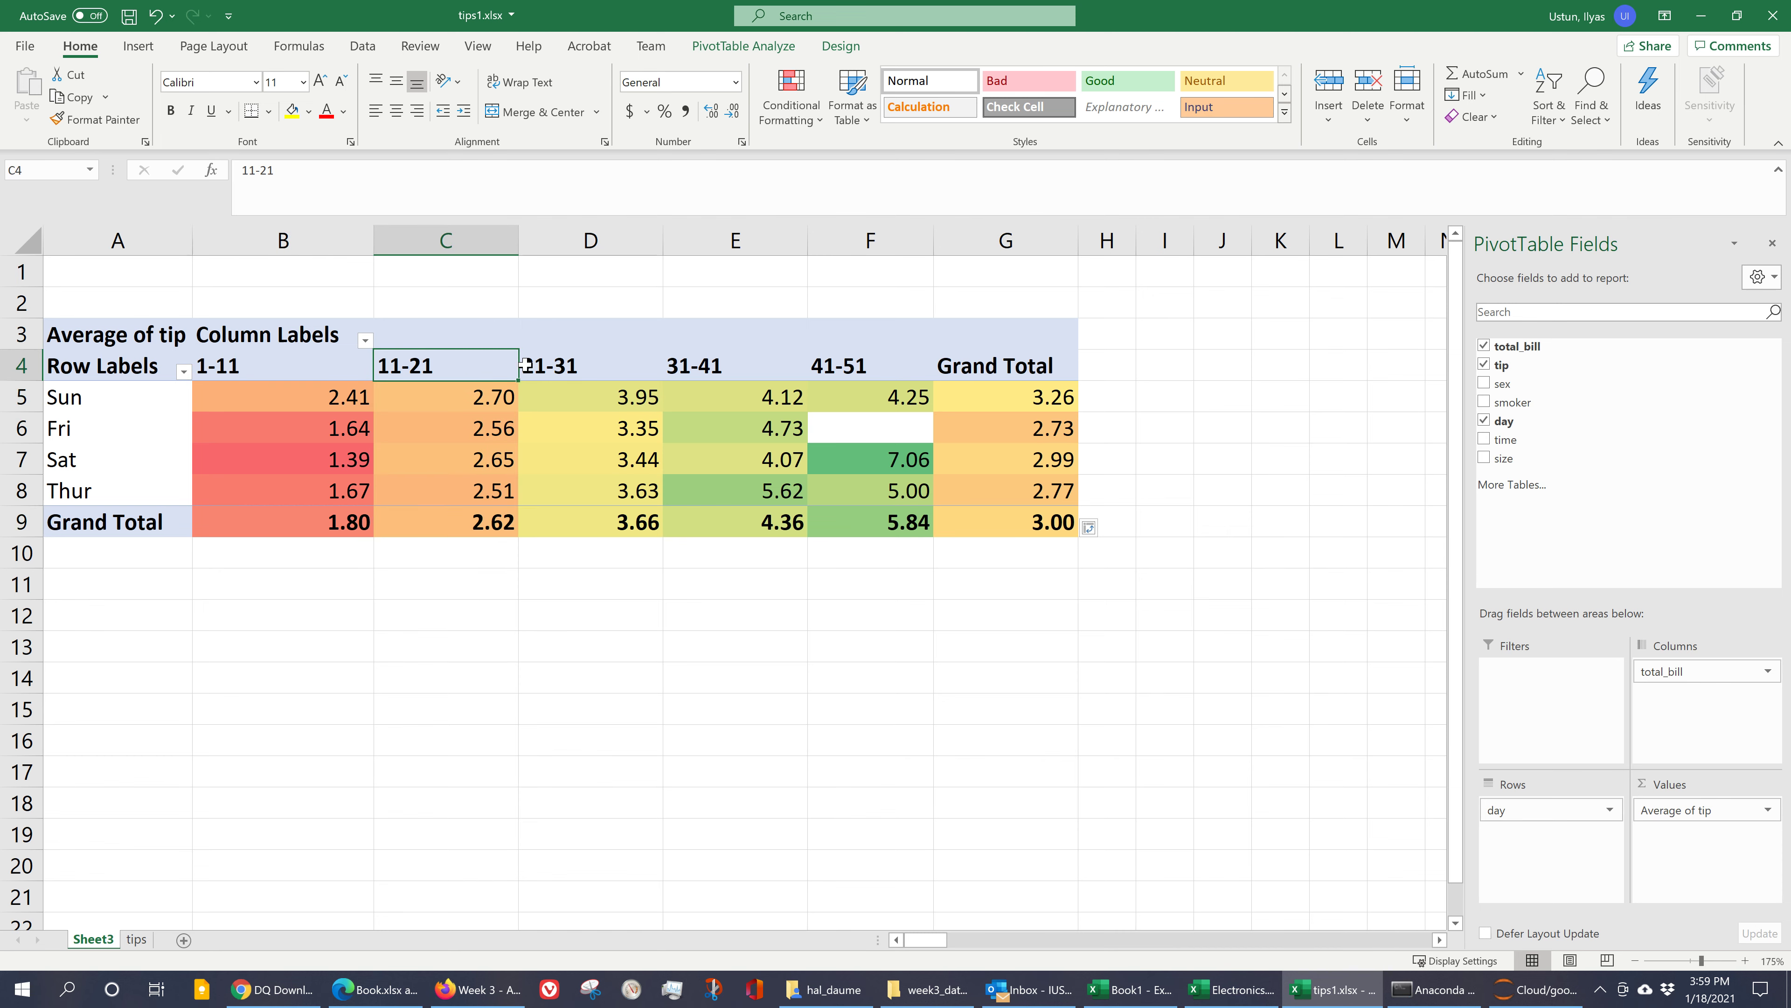
{"action": "left_click", "coordinate": [552, 365]}
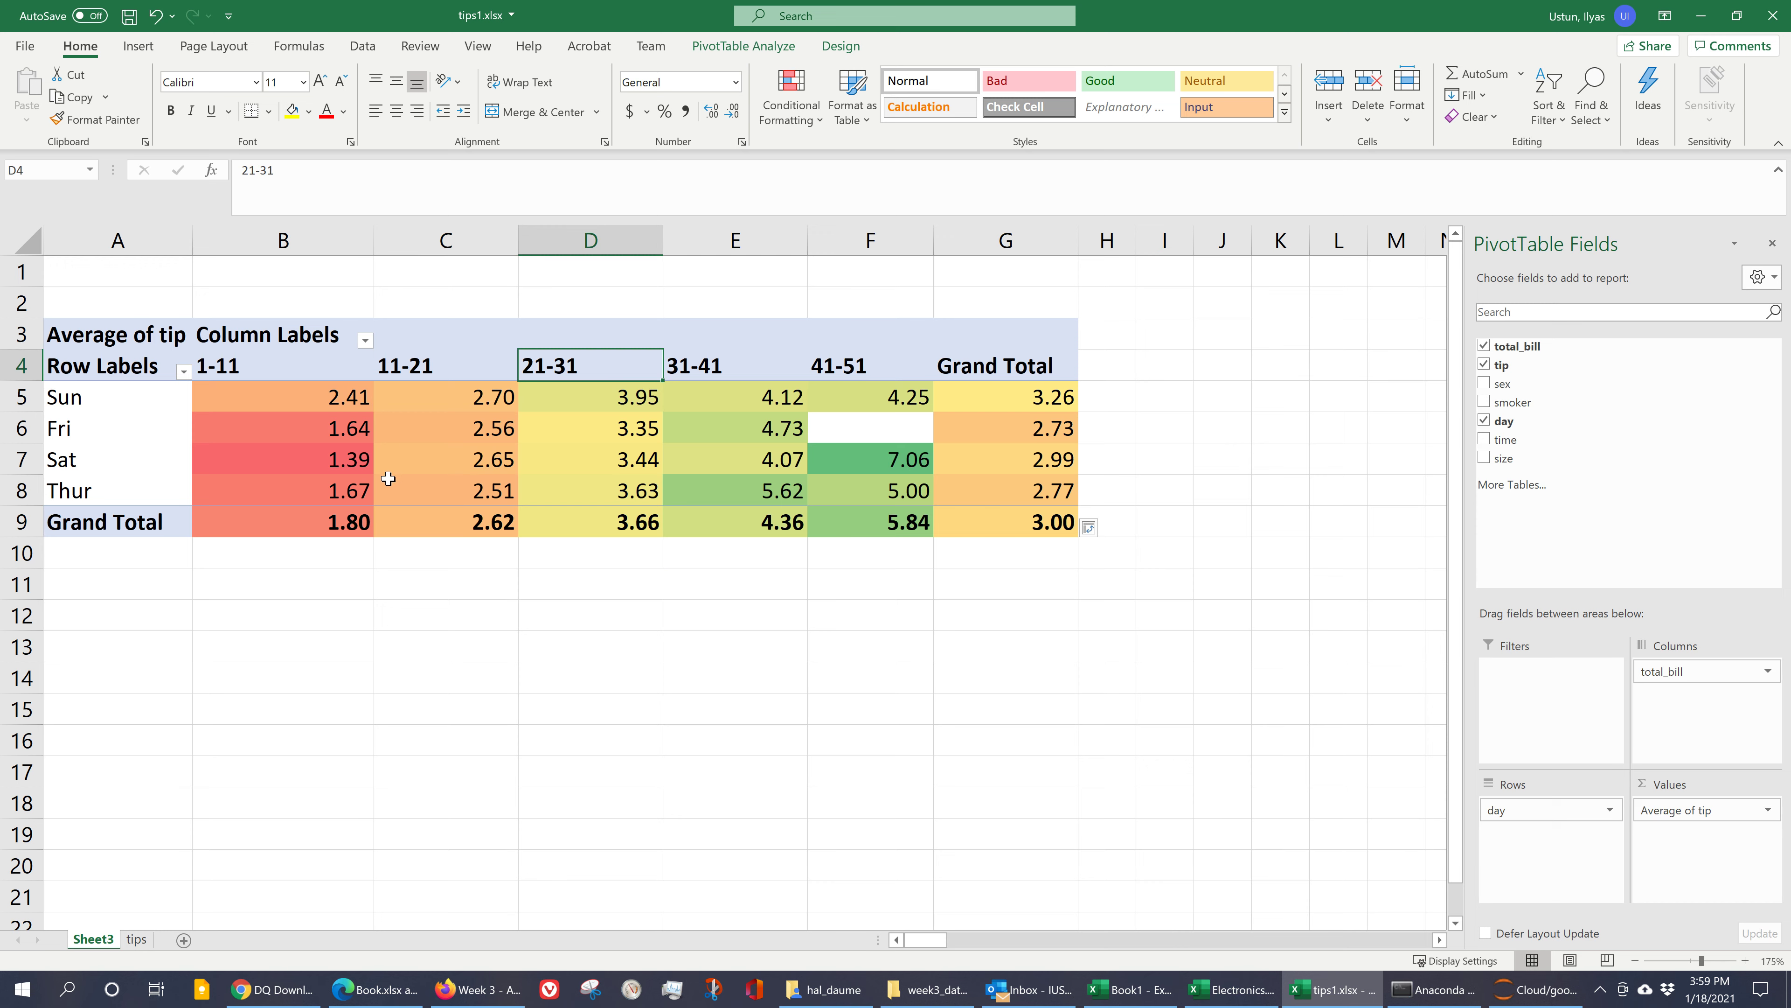
{"action": "mouse_move", "coordinate": [395, 507]}
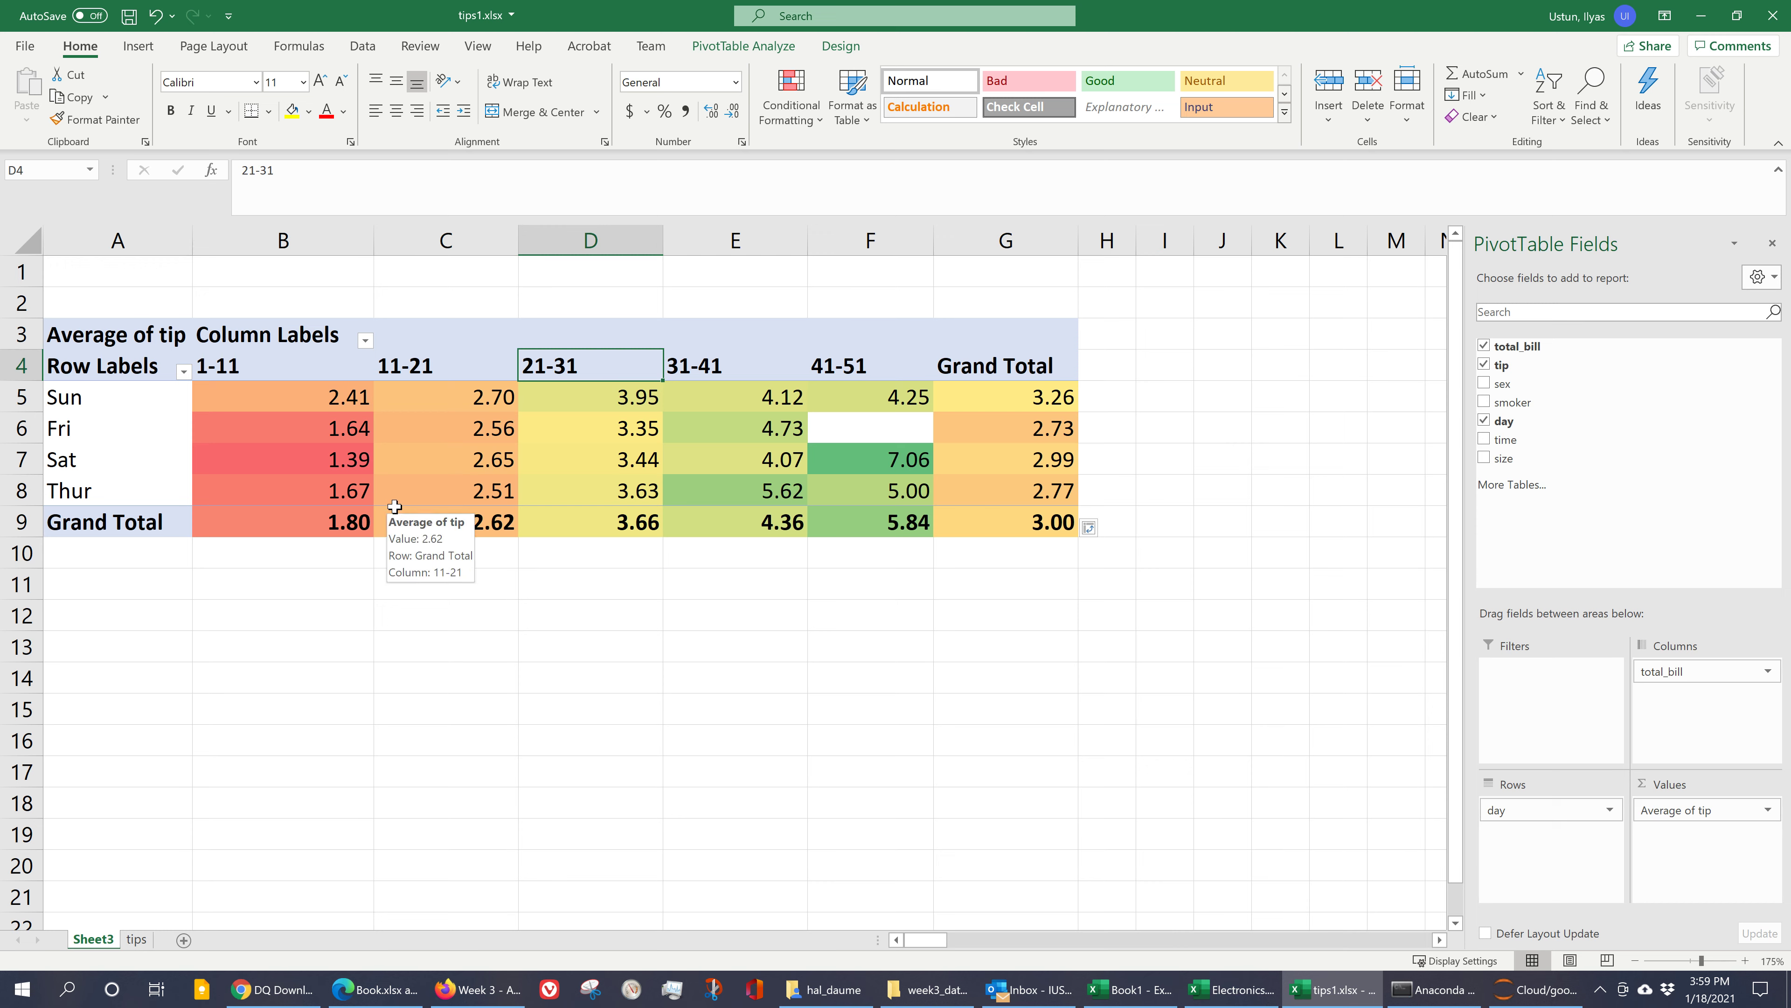
- Compare Saturday's average tip in the 41-51 total_bill range with those of Sunday and Thursday
{"action": "left_click", "coordinate": [154, 465]}
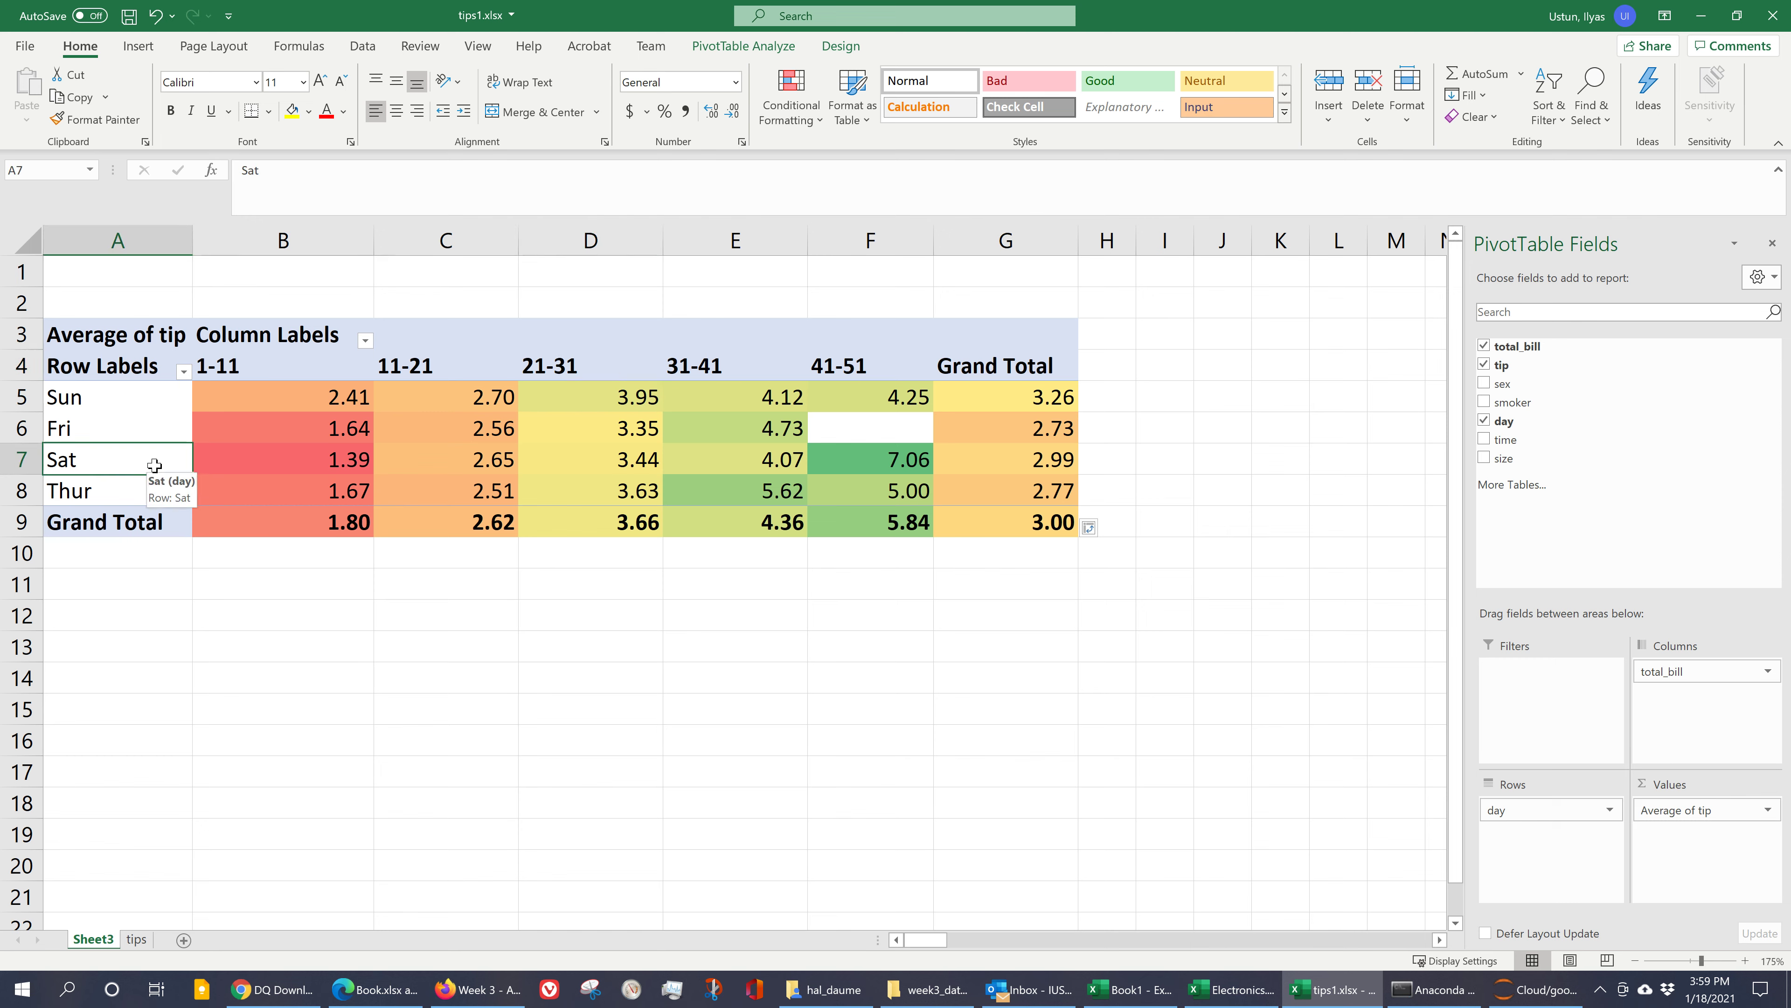
{"action": "left_click", "coordinate": [910, 461]}
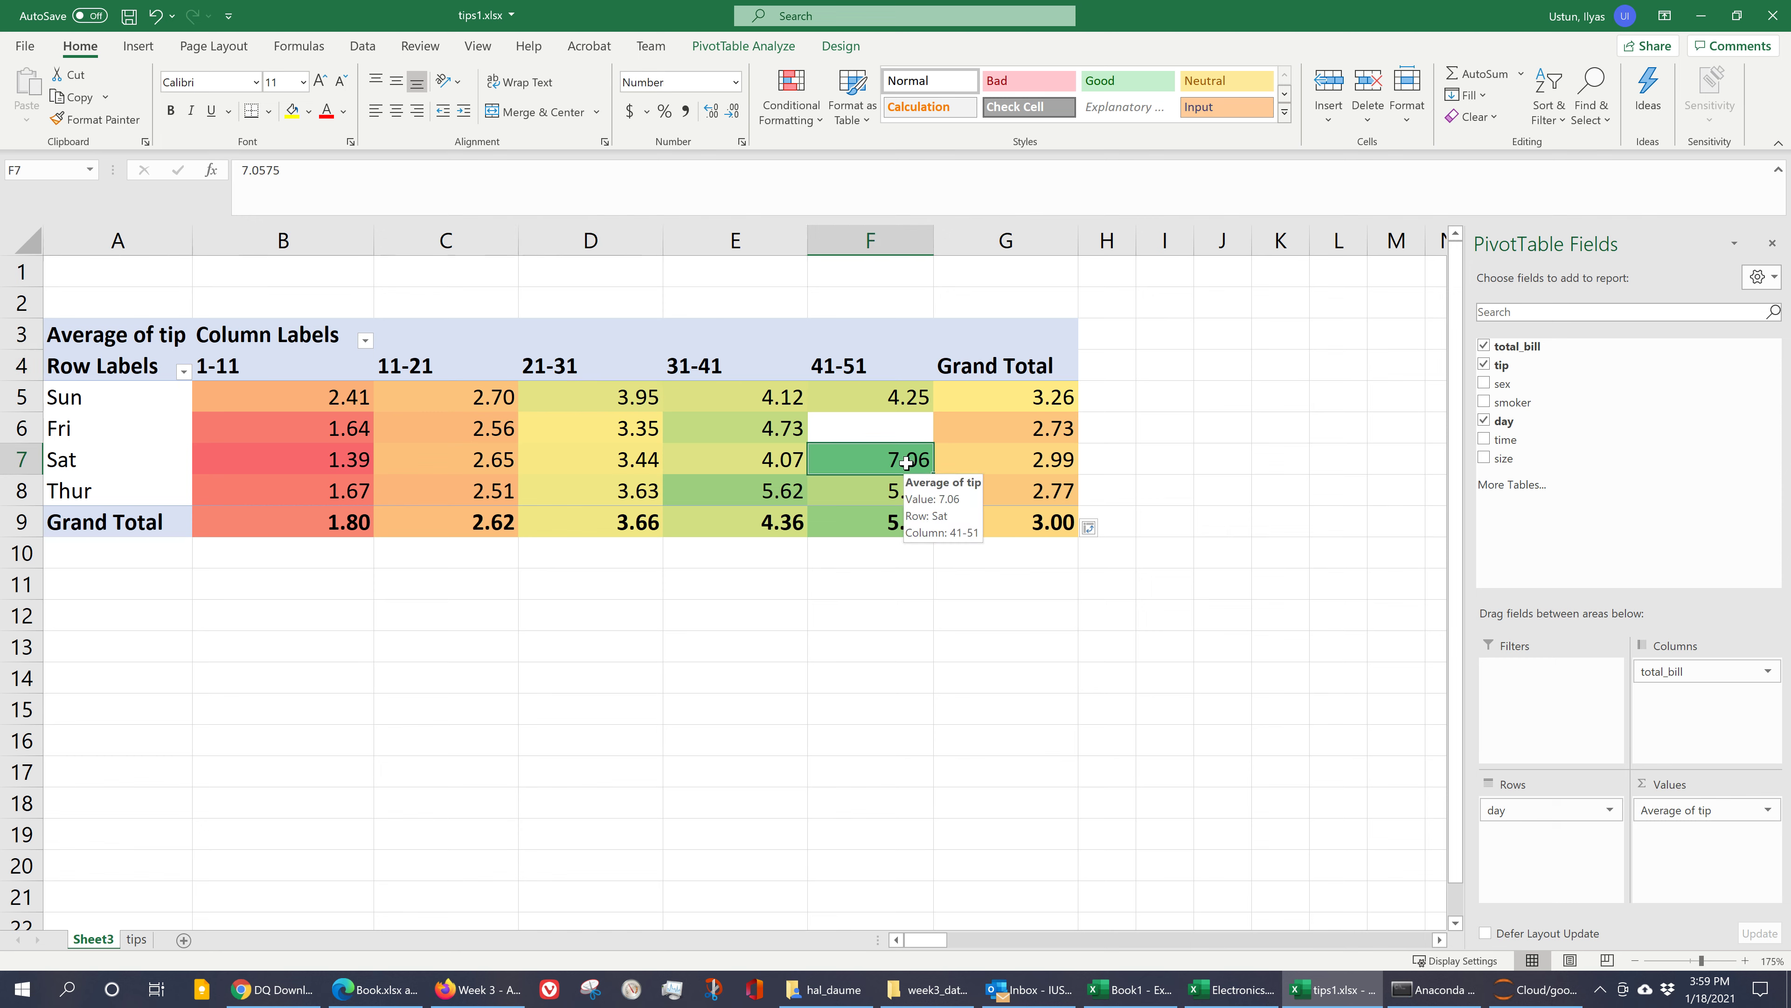
{"action": "left_click", "coordinate": [835, 358]}
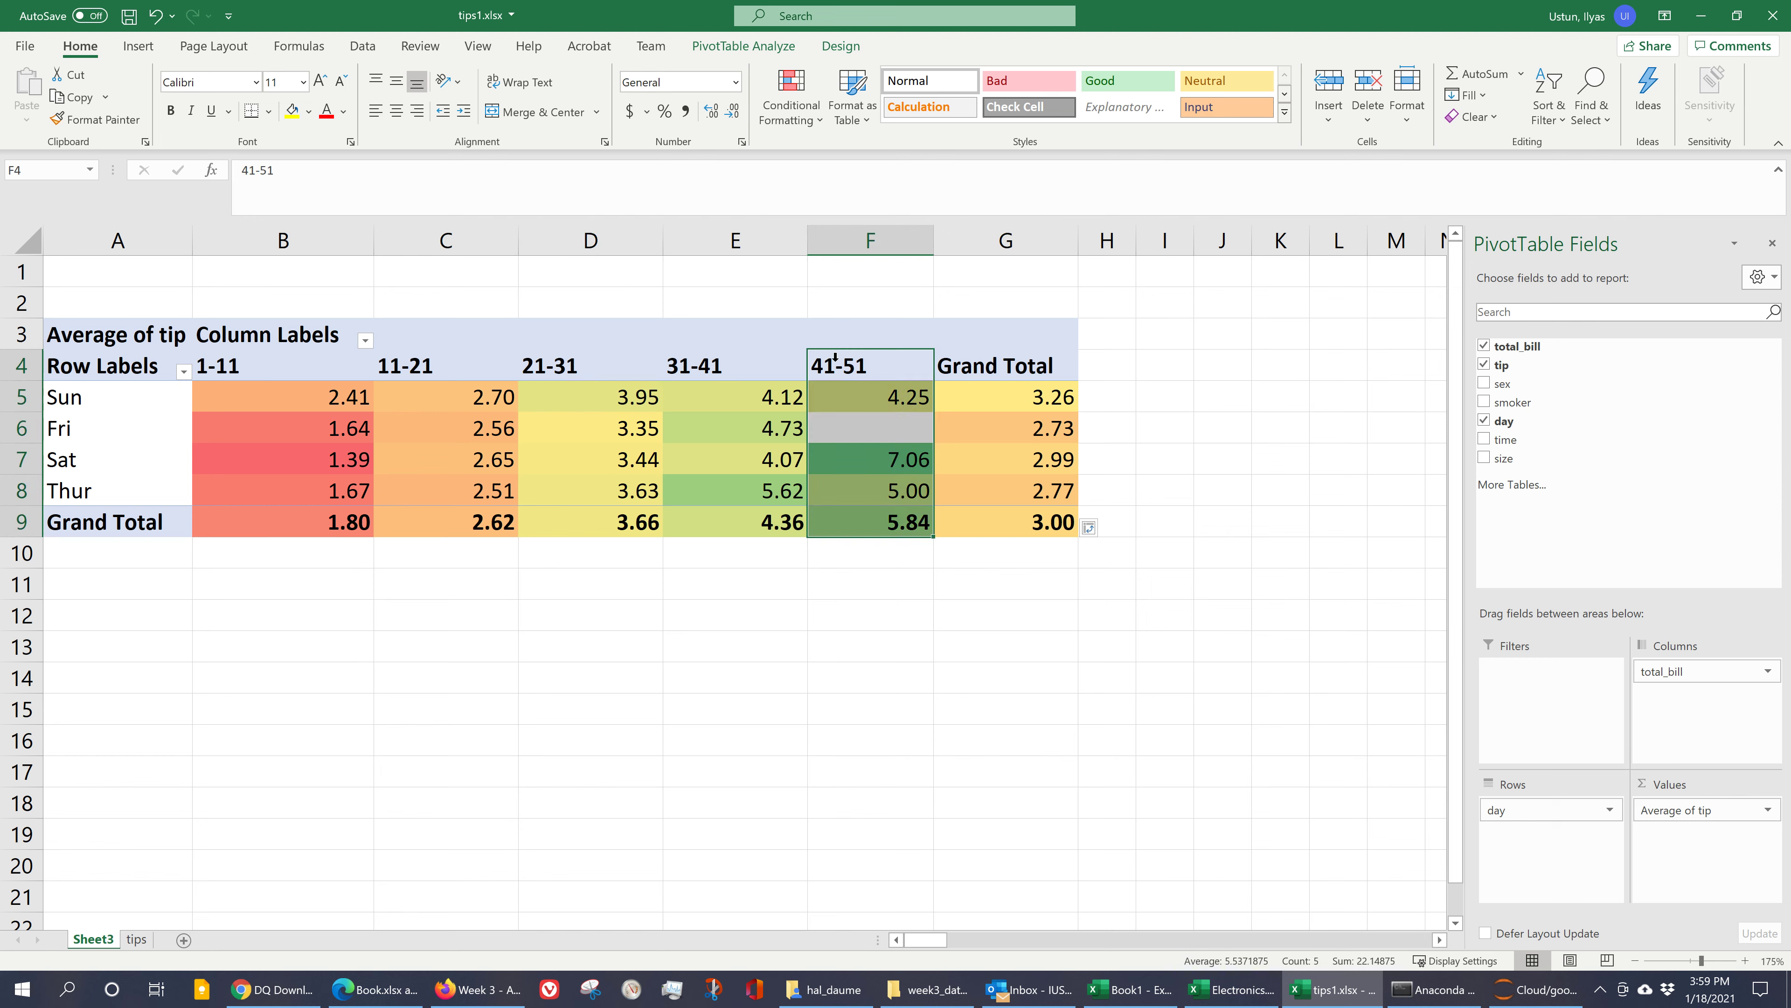
{"action": "left_click", "coordinate": [894, 458]}
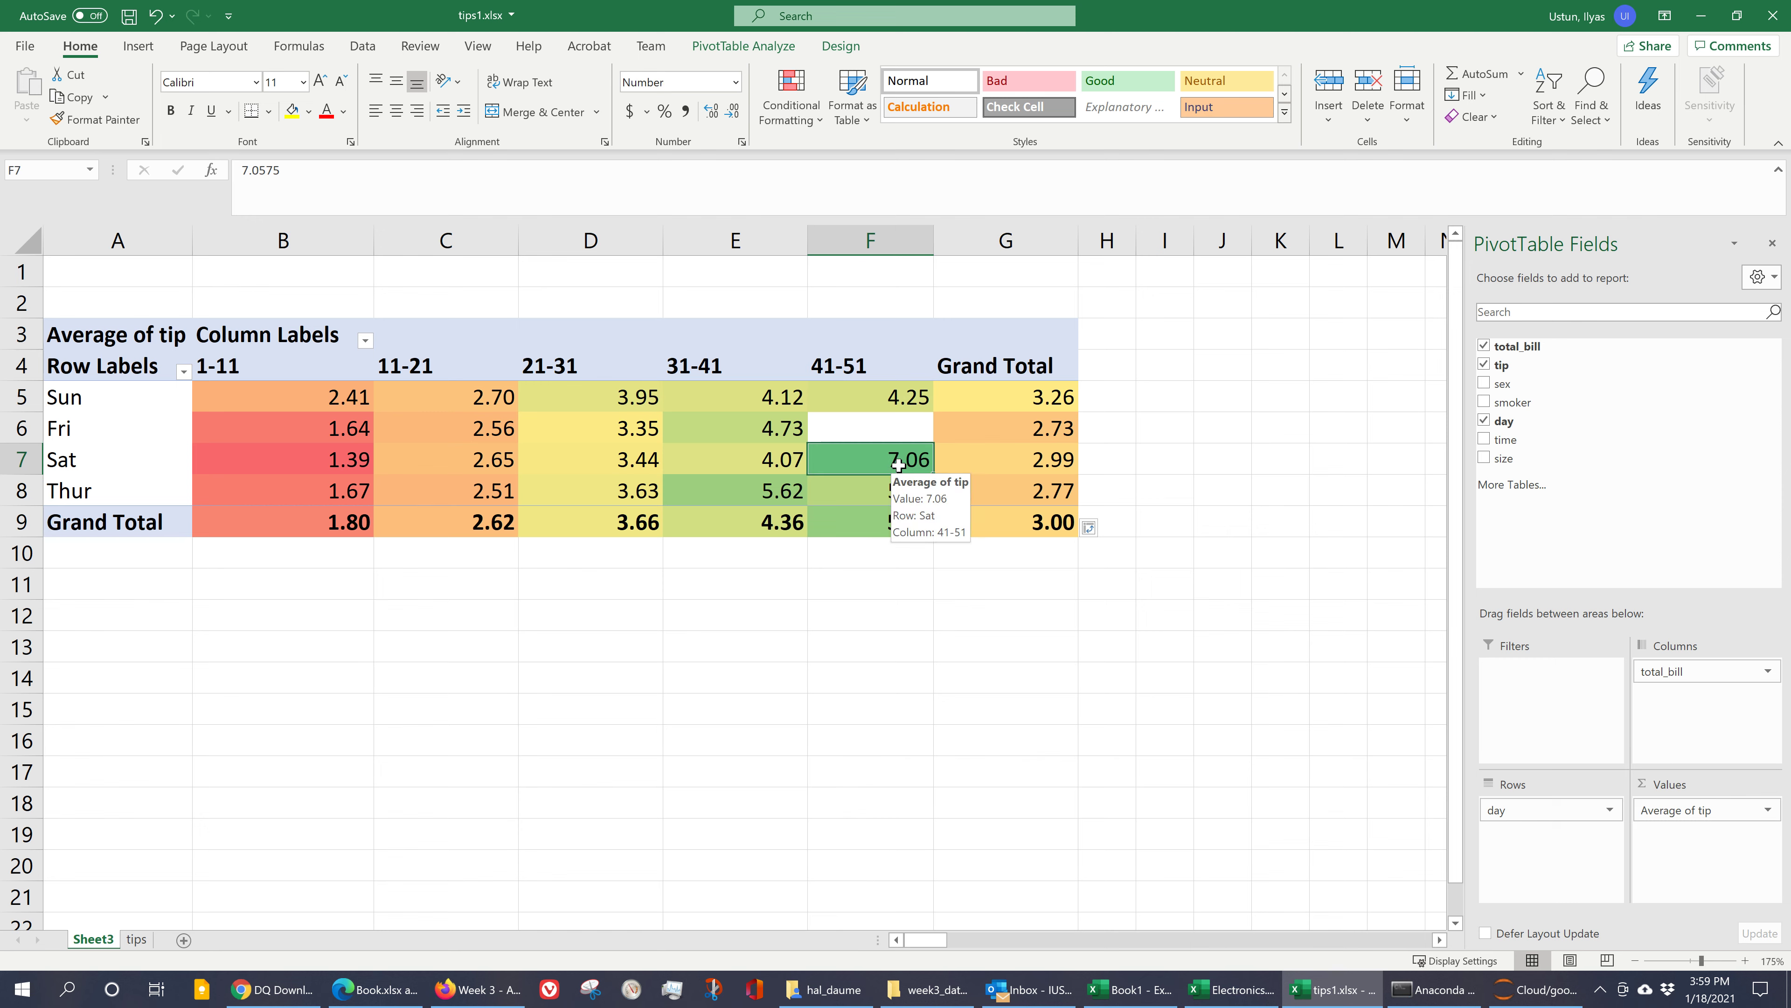
{"action": "left_click", "coordinate": [910, 410]}
{"action": "left_click", "coordinate": [853, 358]}
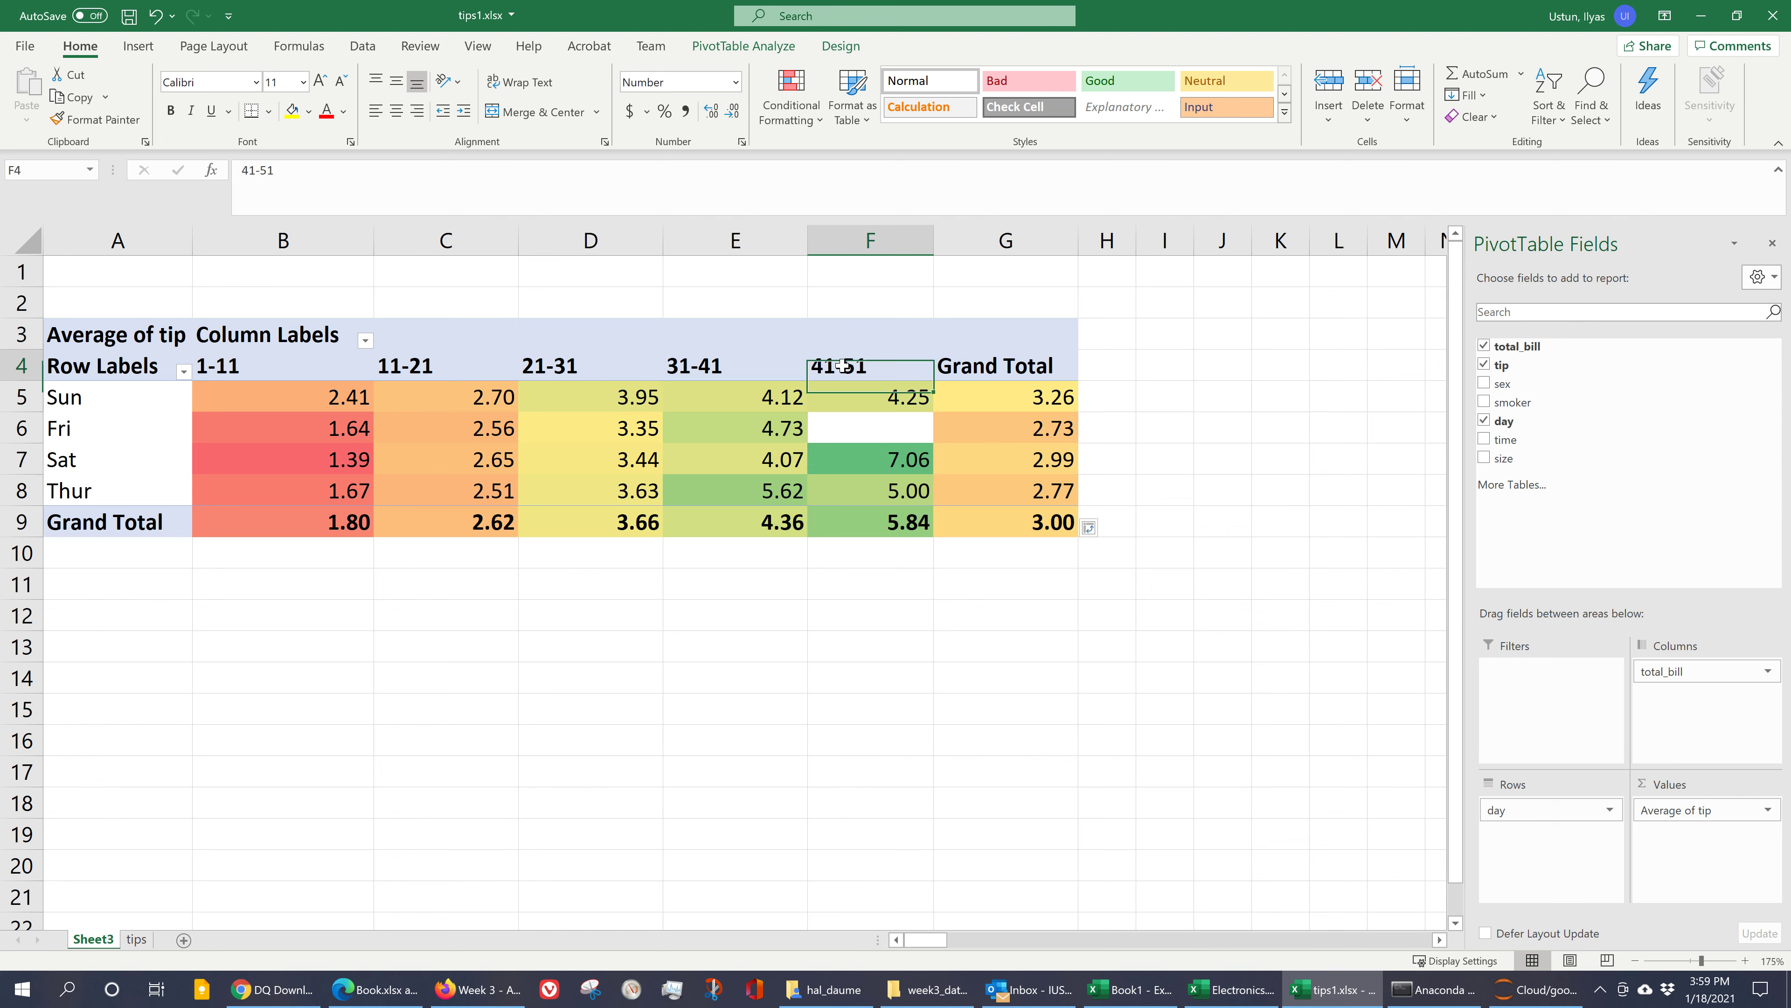
{"action": "left_click", "coordinate": [920, 400]}
{"action": "left_click", "coordinate": [917, 491]}
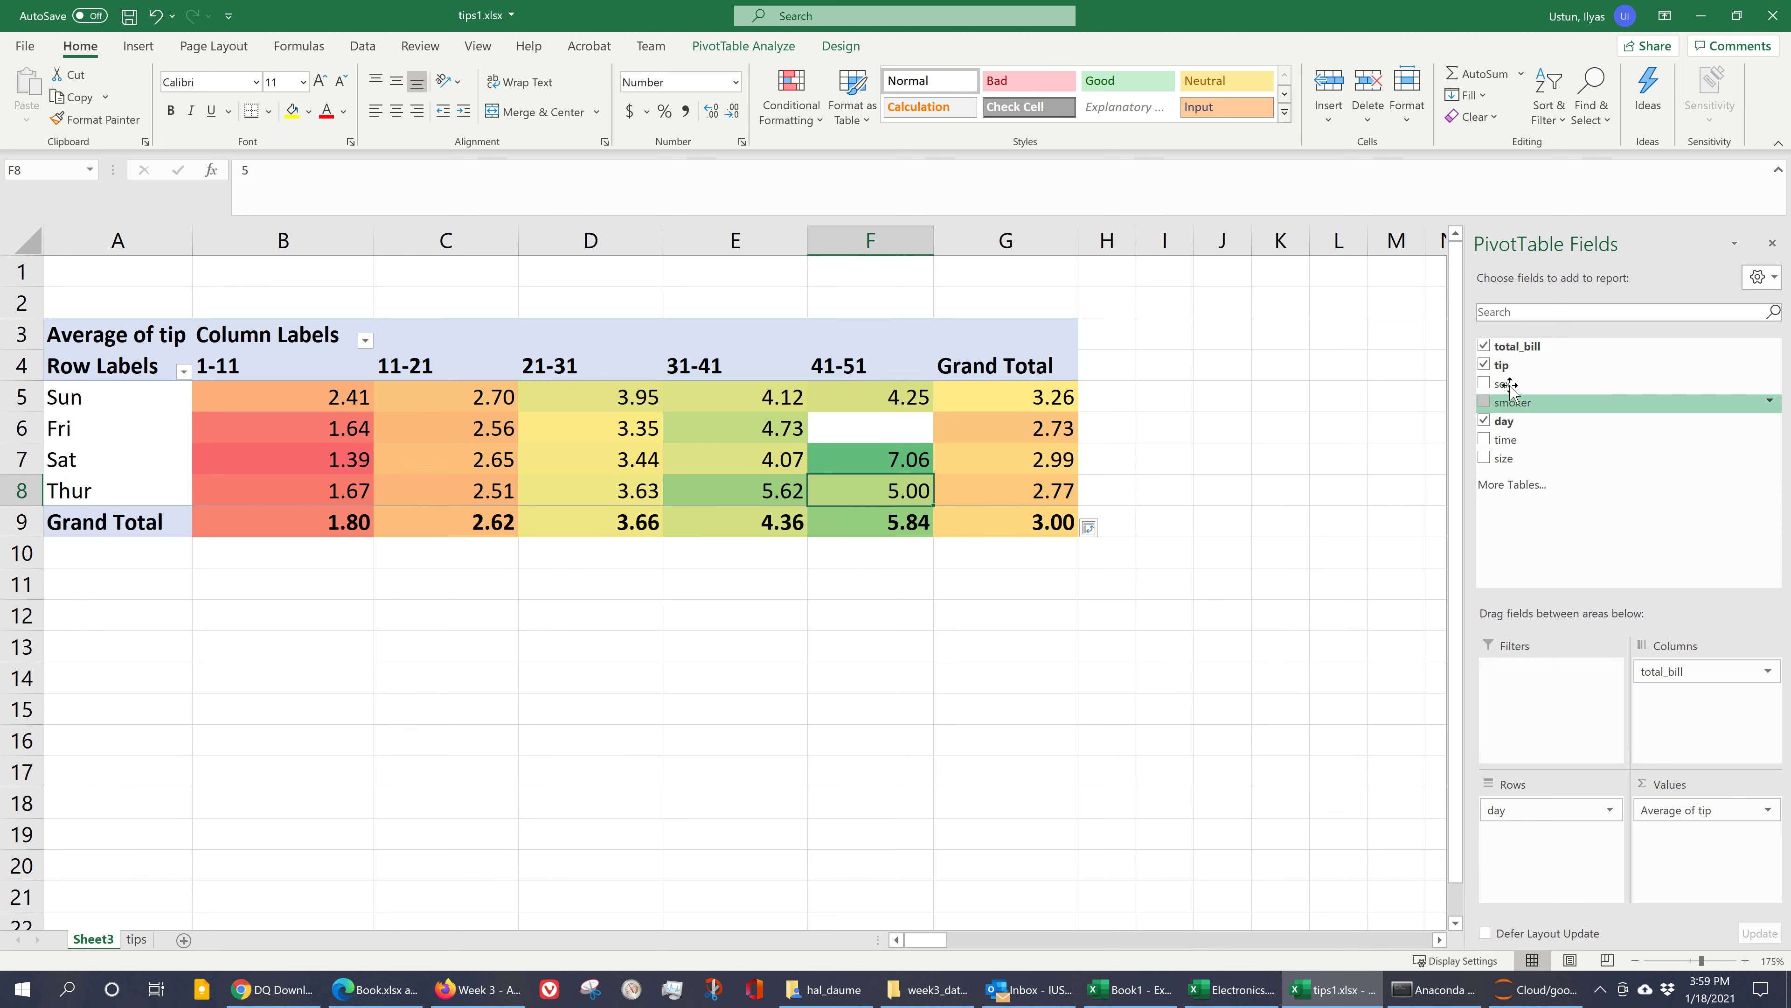
- Replace total_bill with smoker as the PivotTable's column field, keeping day in the rows
{"action": "left_click", "coordinate": [1484, 346]}
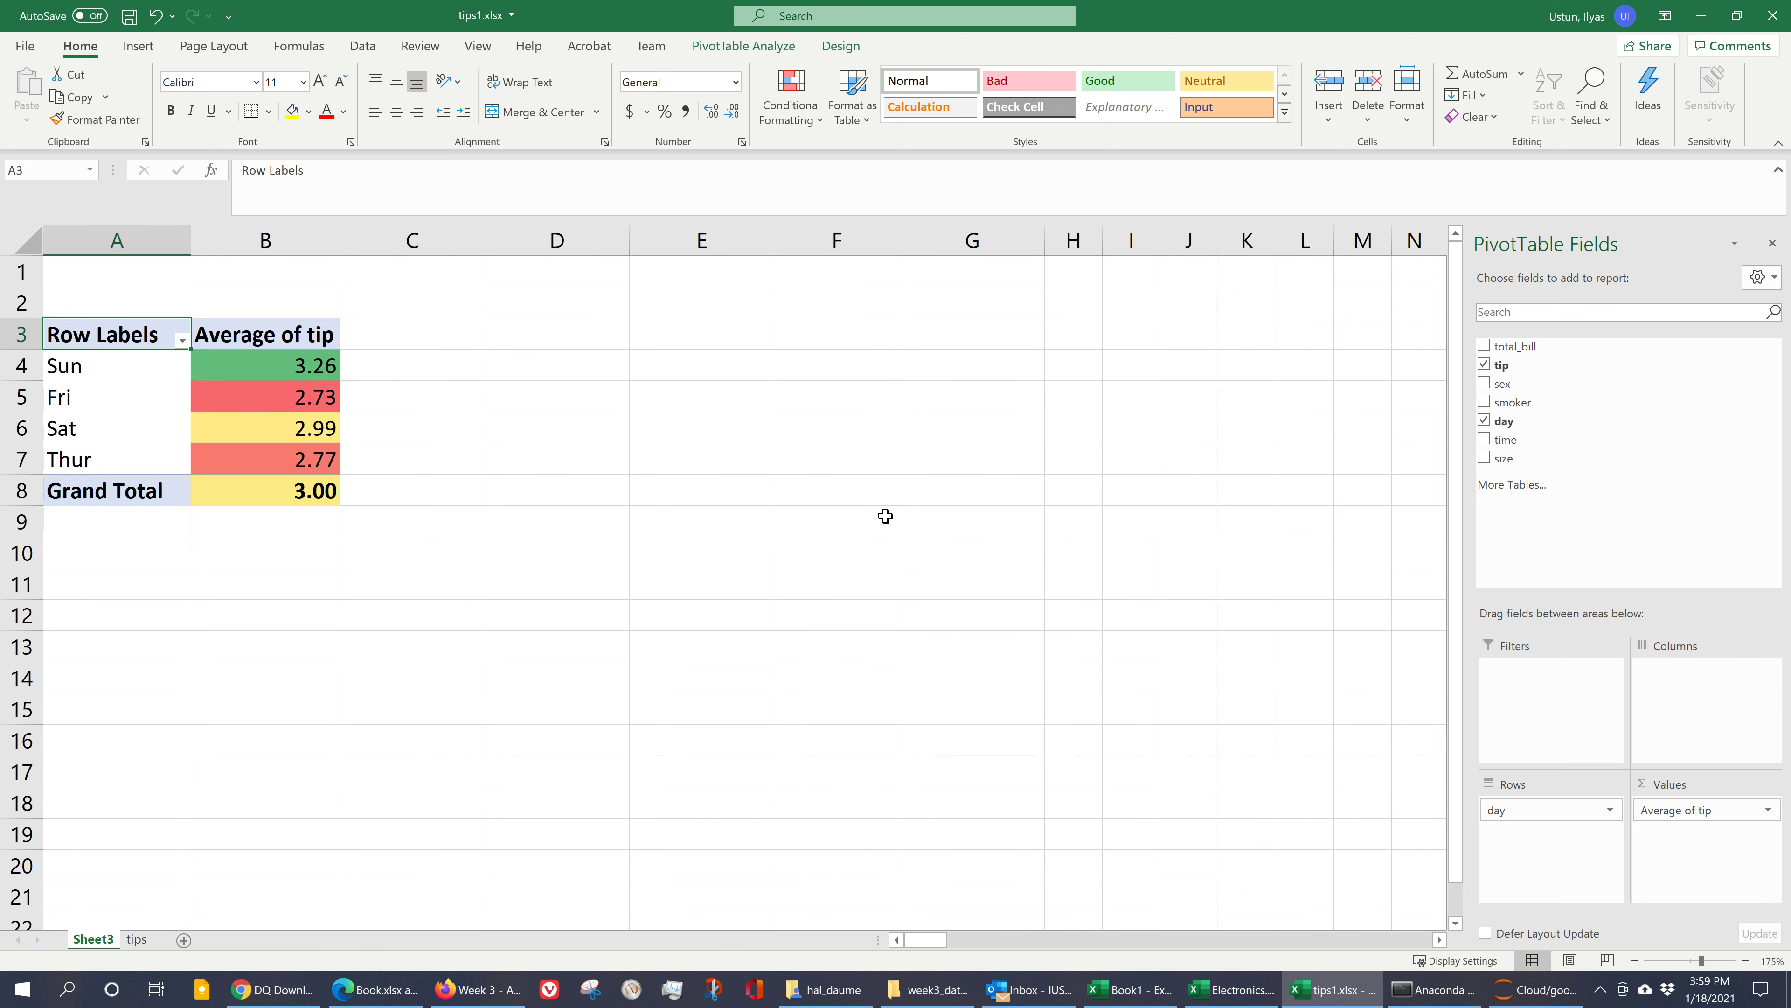
{"action": "left_click", "coordinate": [558, 509]}
{"action": "left_click", "coordinate": [296, 406]}
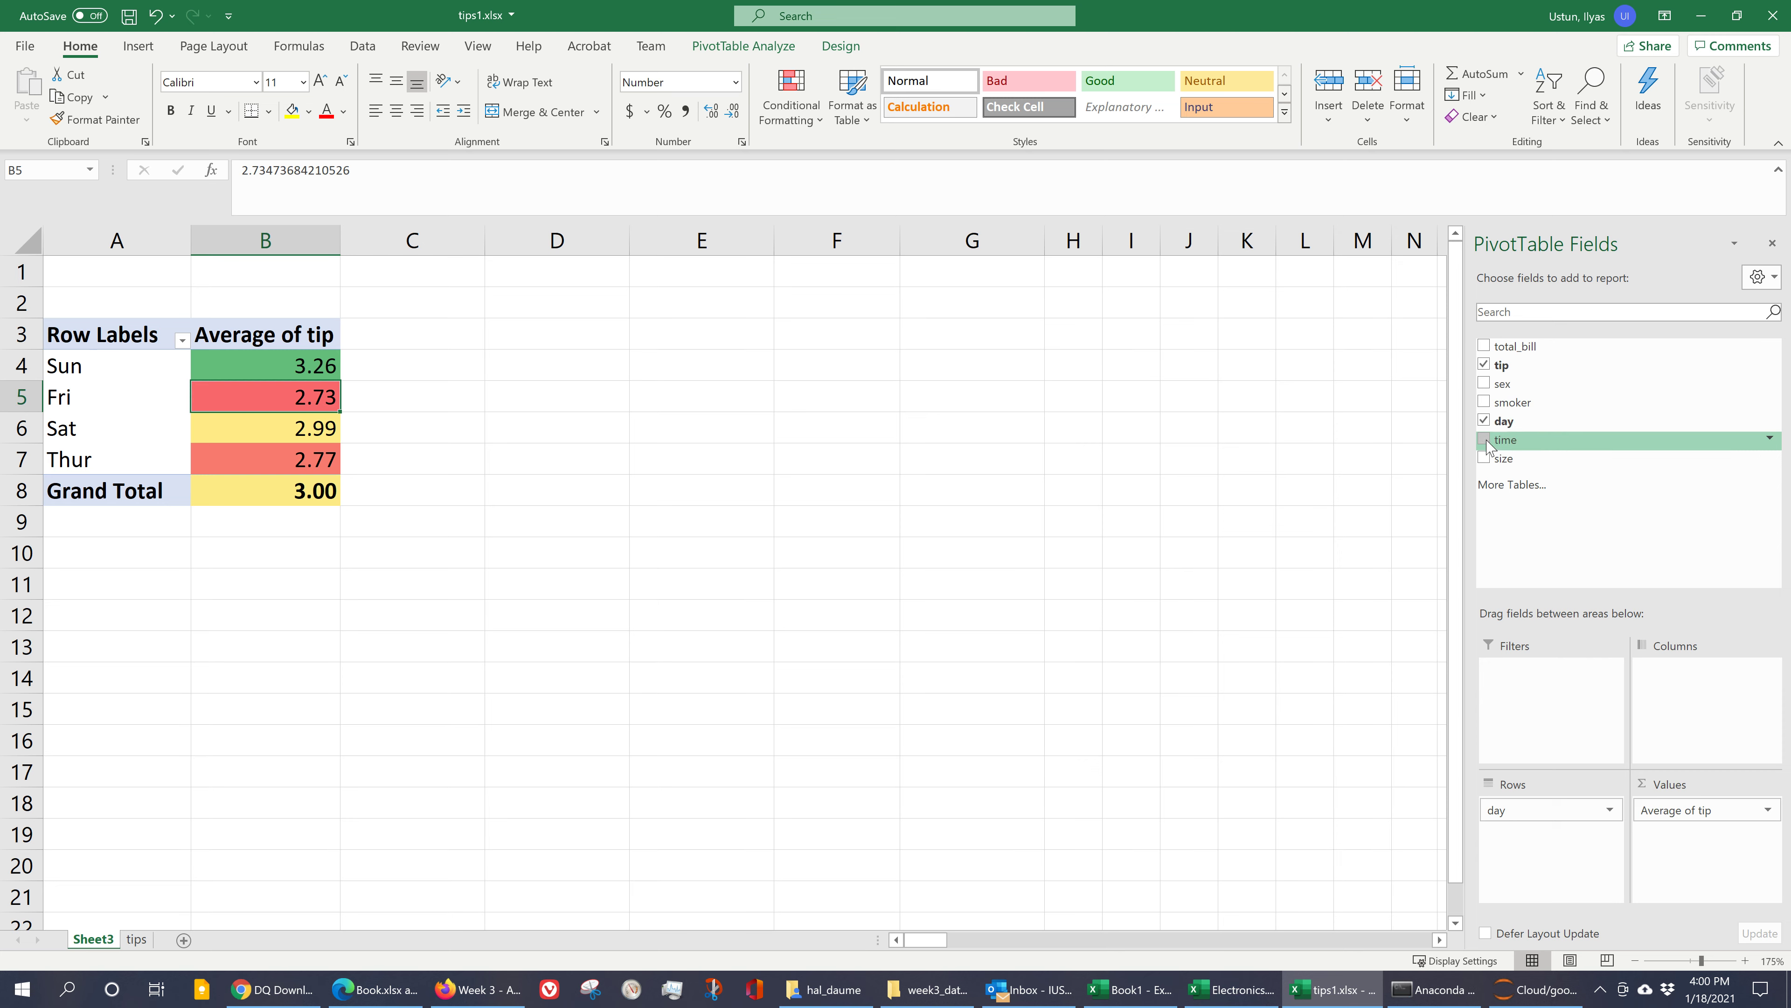
{"action": "left_click_drag", "start_coordinate": [1502, 402], "coordinate": [1679, 716]}
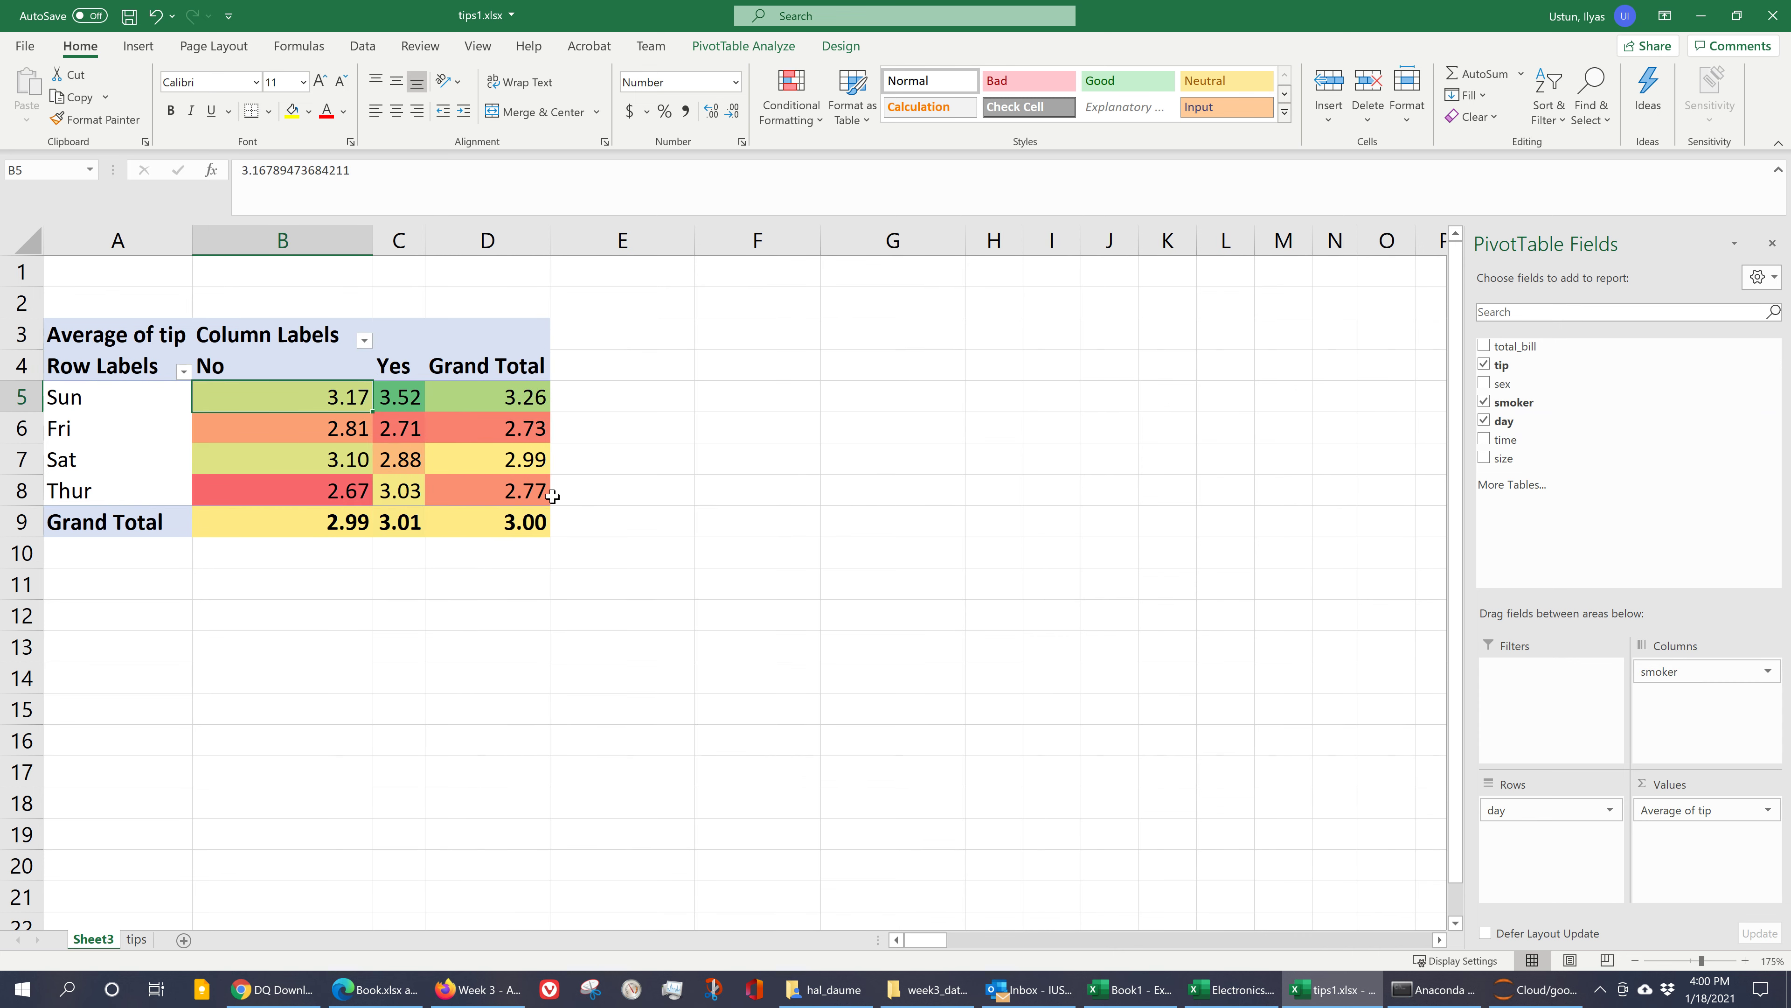
{"action": "left_click", "coordinate": [501, 495]}
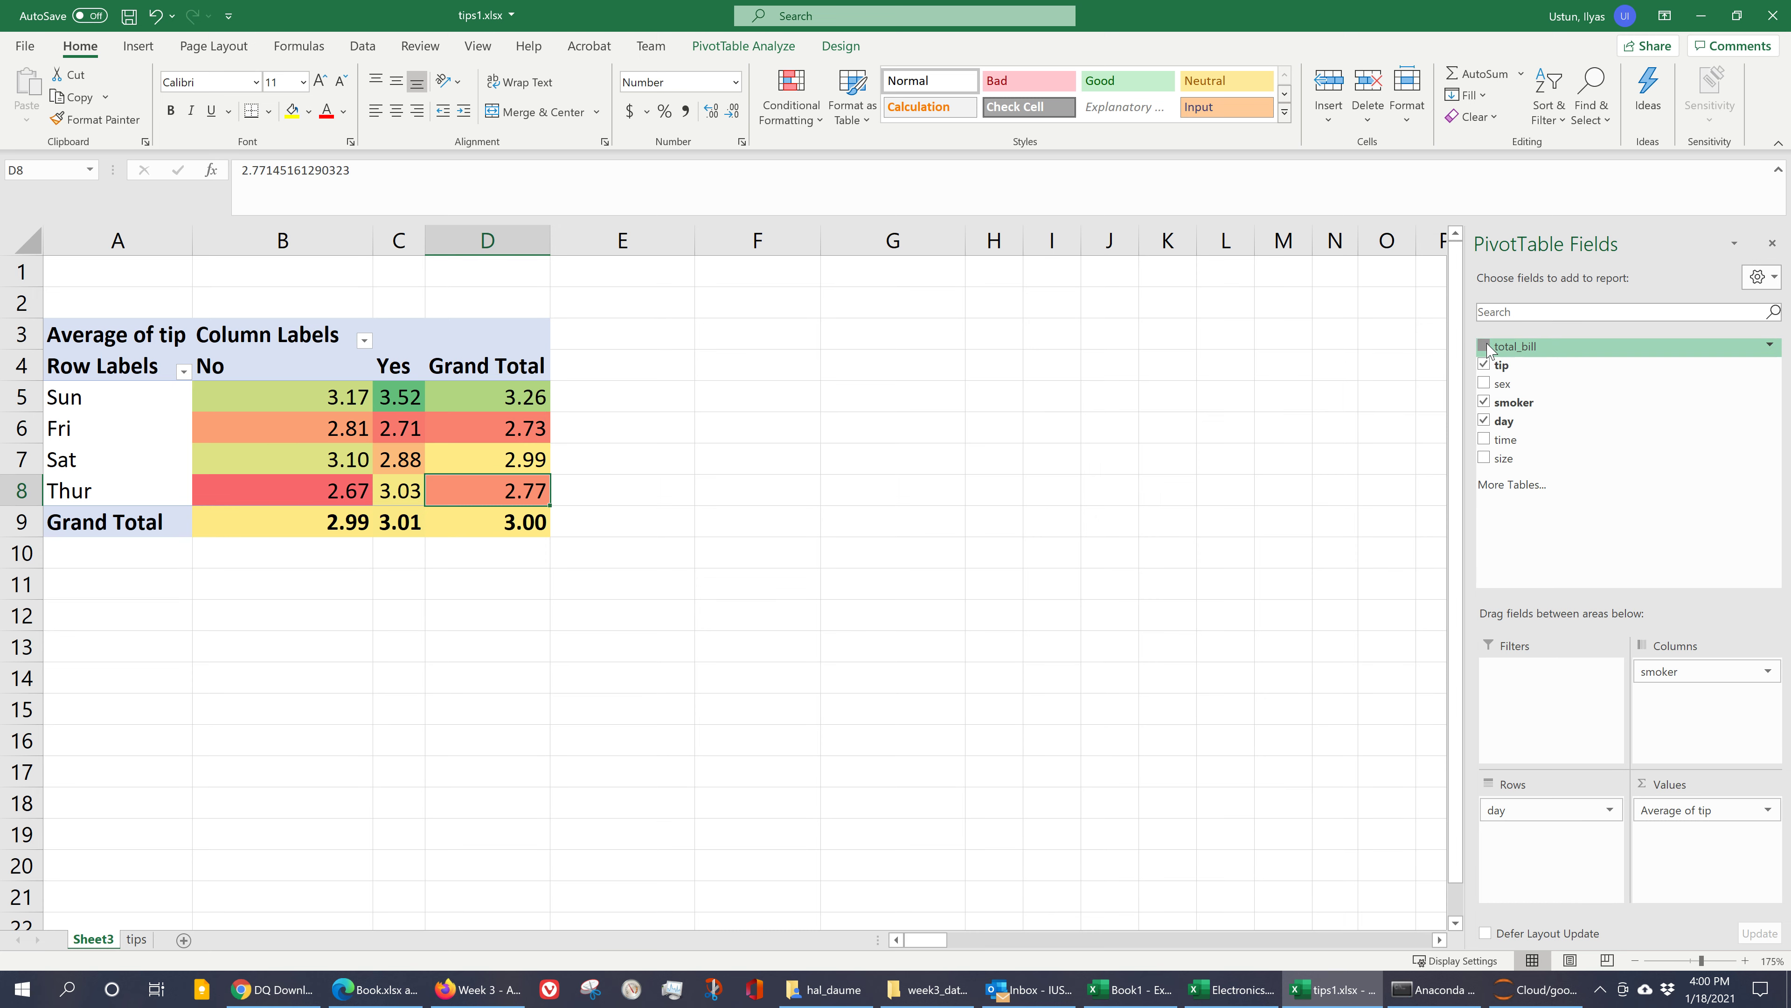
- Rearrange the PivotTable to have total_bill in the columns and only smoker in the rows, removing day
{"action": "left_click_drag", "start_coordinate": [1489, 349], "coordinate": [1713, 733]}
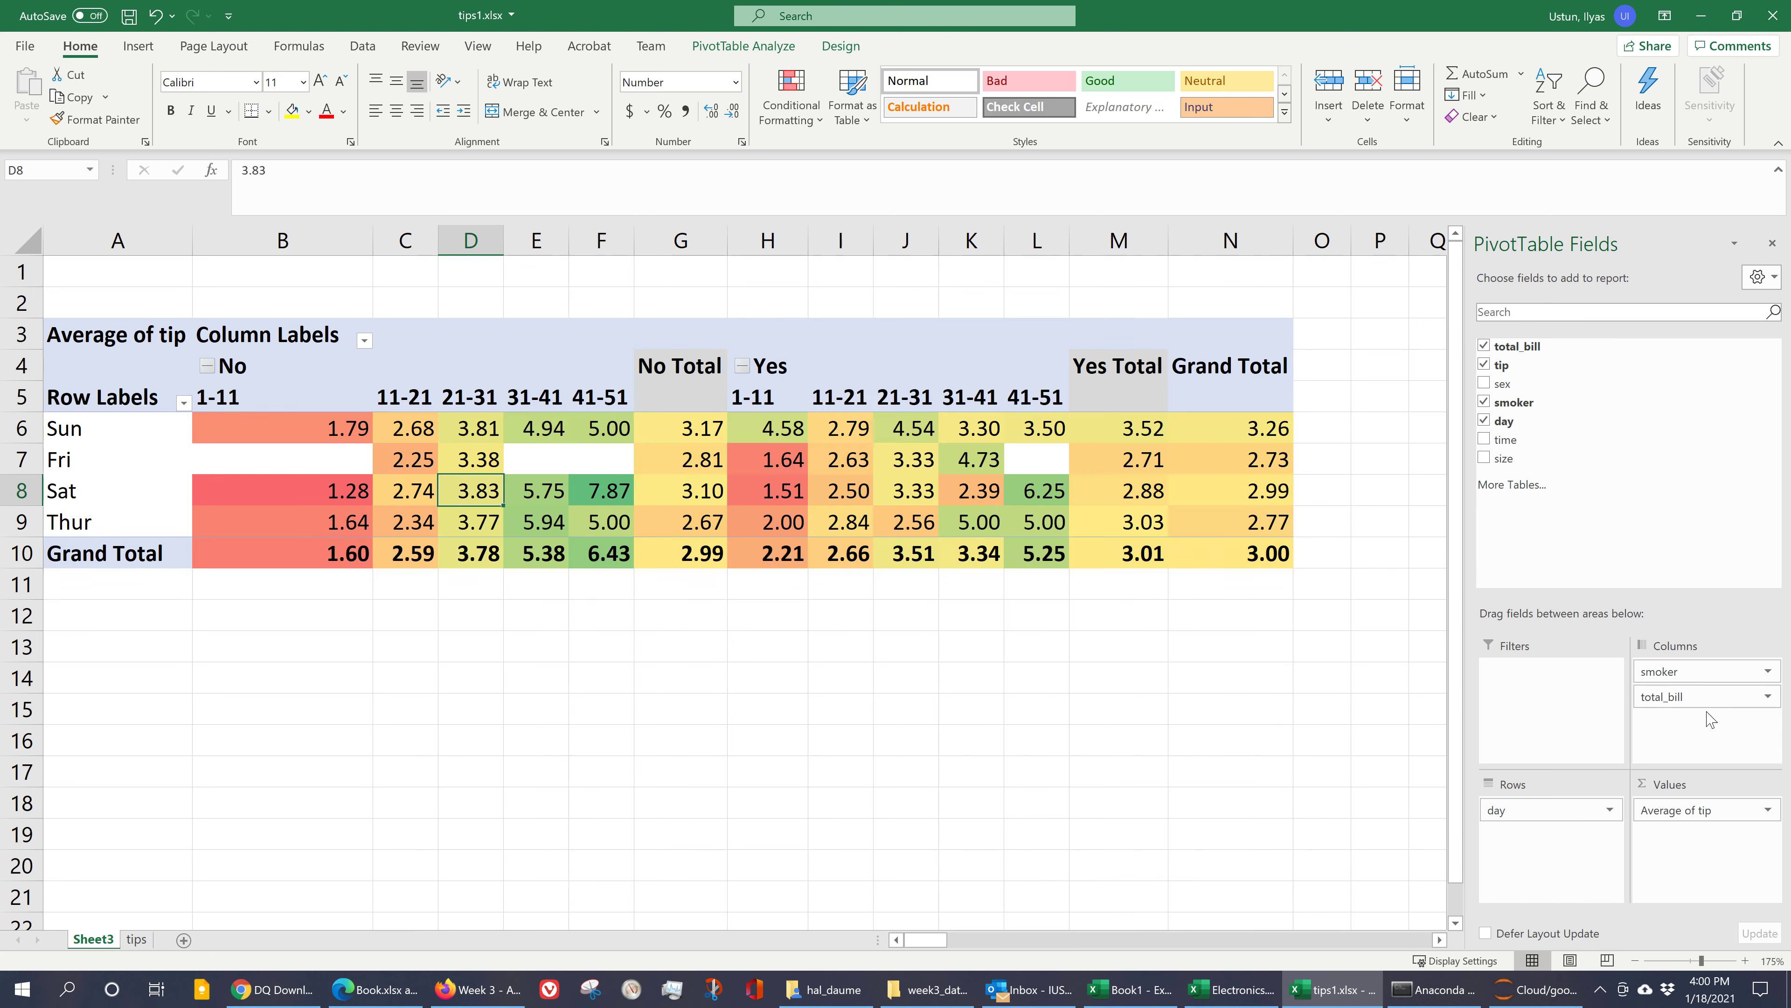
{"action": "left_click_drag", "start_coordinate": [1692, 671], "coordinate": [1478, 879]}
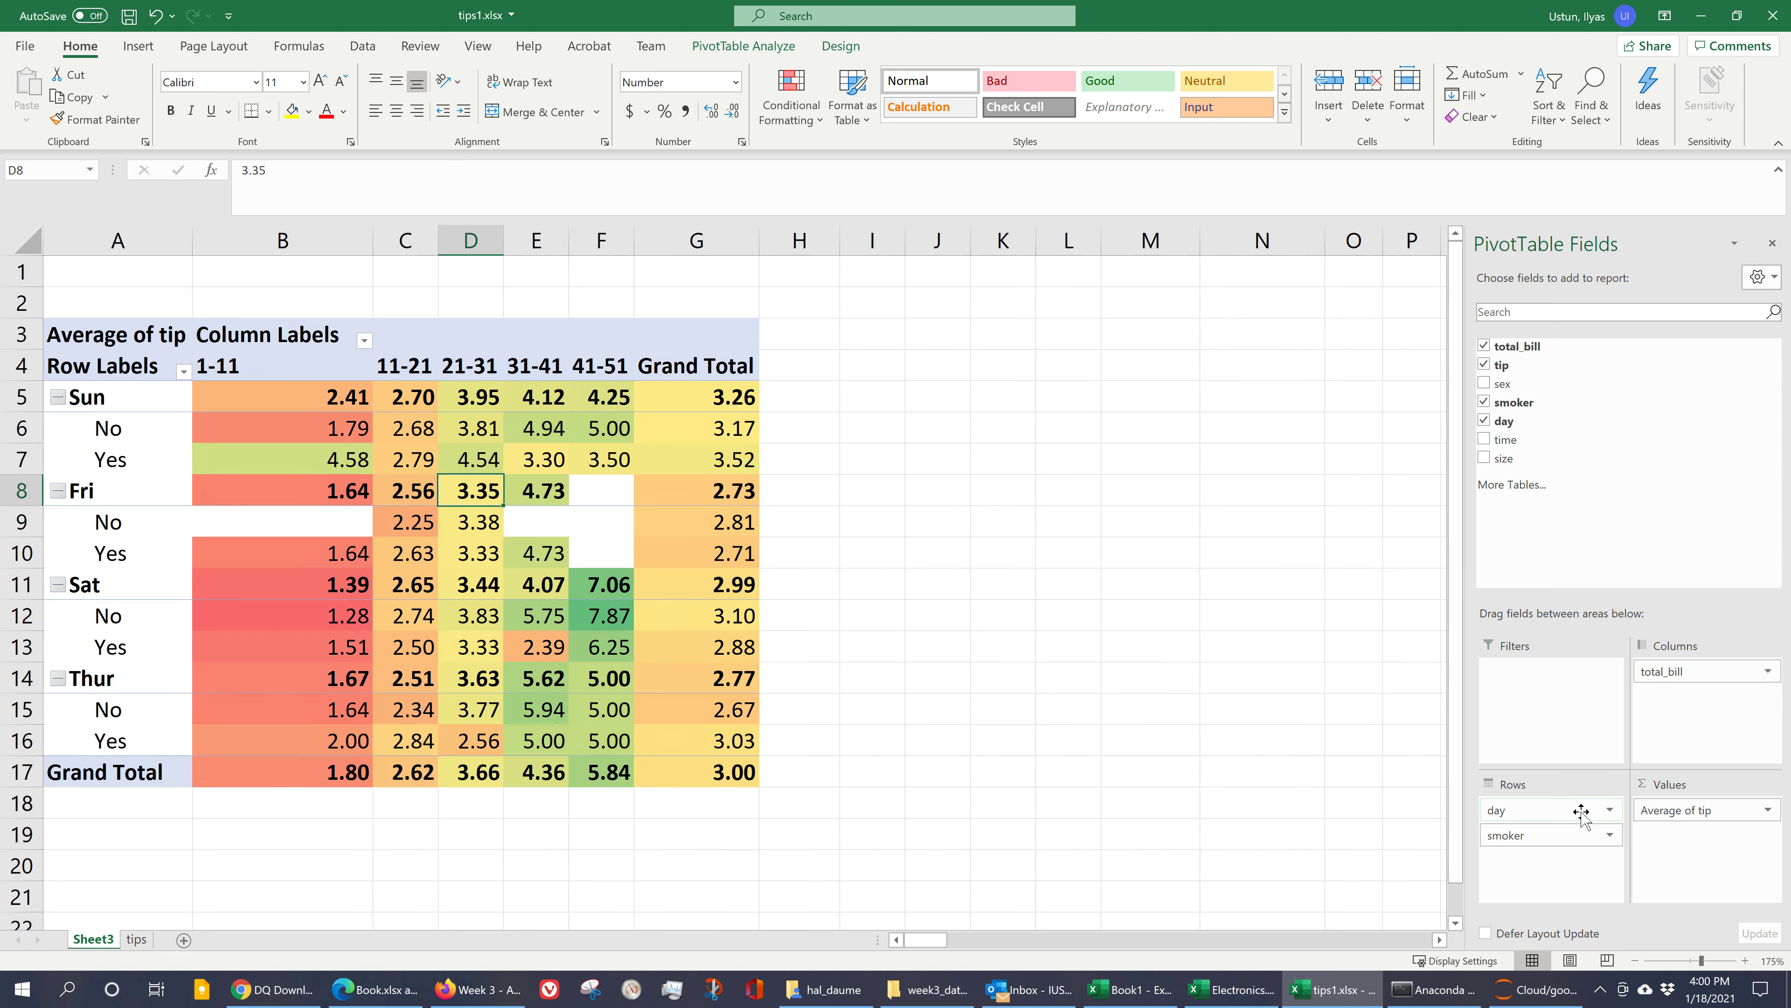
{"action": "left_click", "coordinate": [1610, 812]}
{"action": "left_click", "coordinate": [1608, 811]}
{"action": "left_click", "coordinate": [1608, 811]}
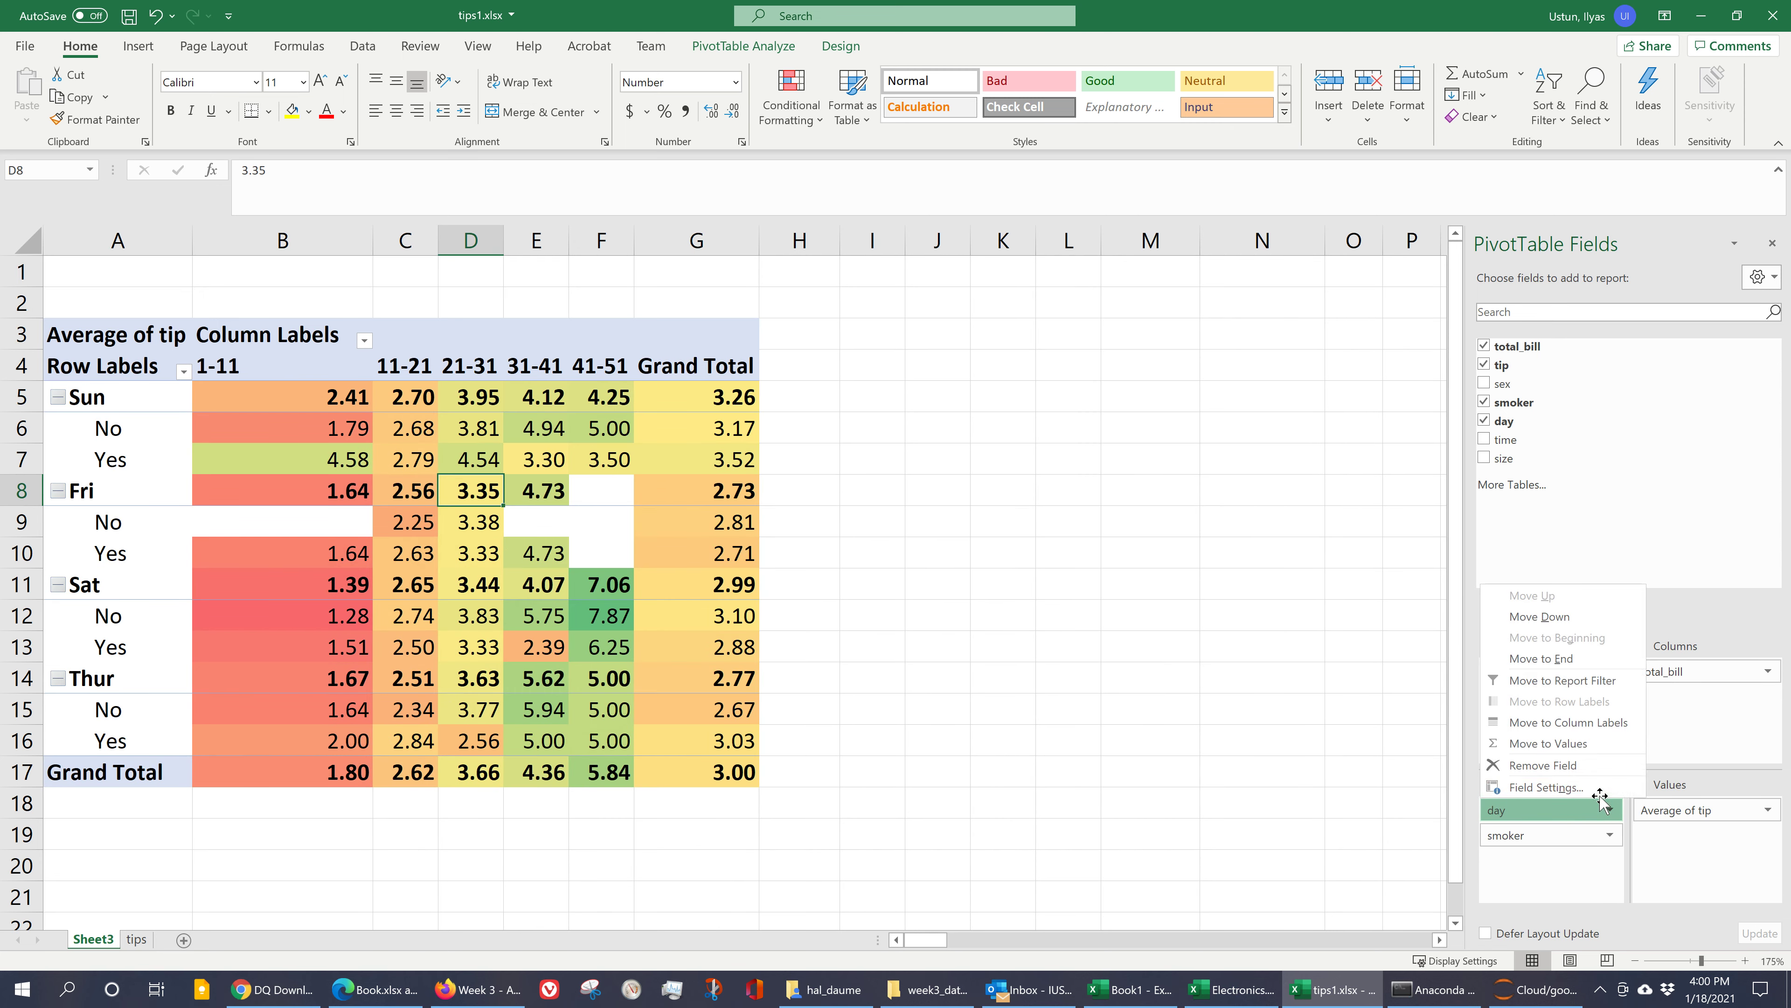
{"action": "left_click", "coordinate": [1596, 765]}
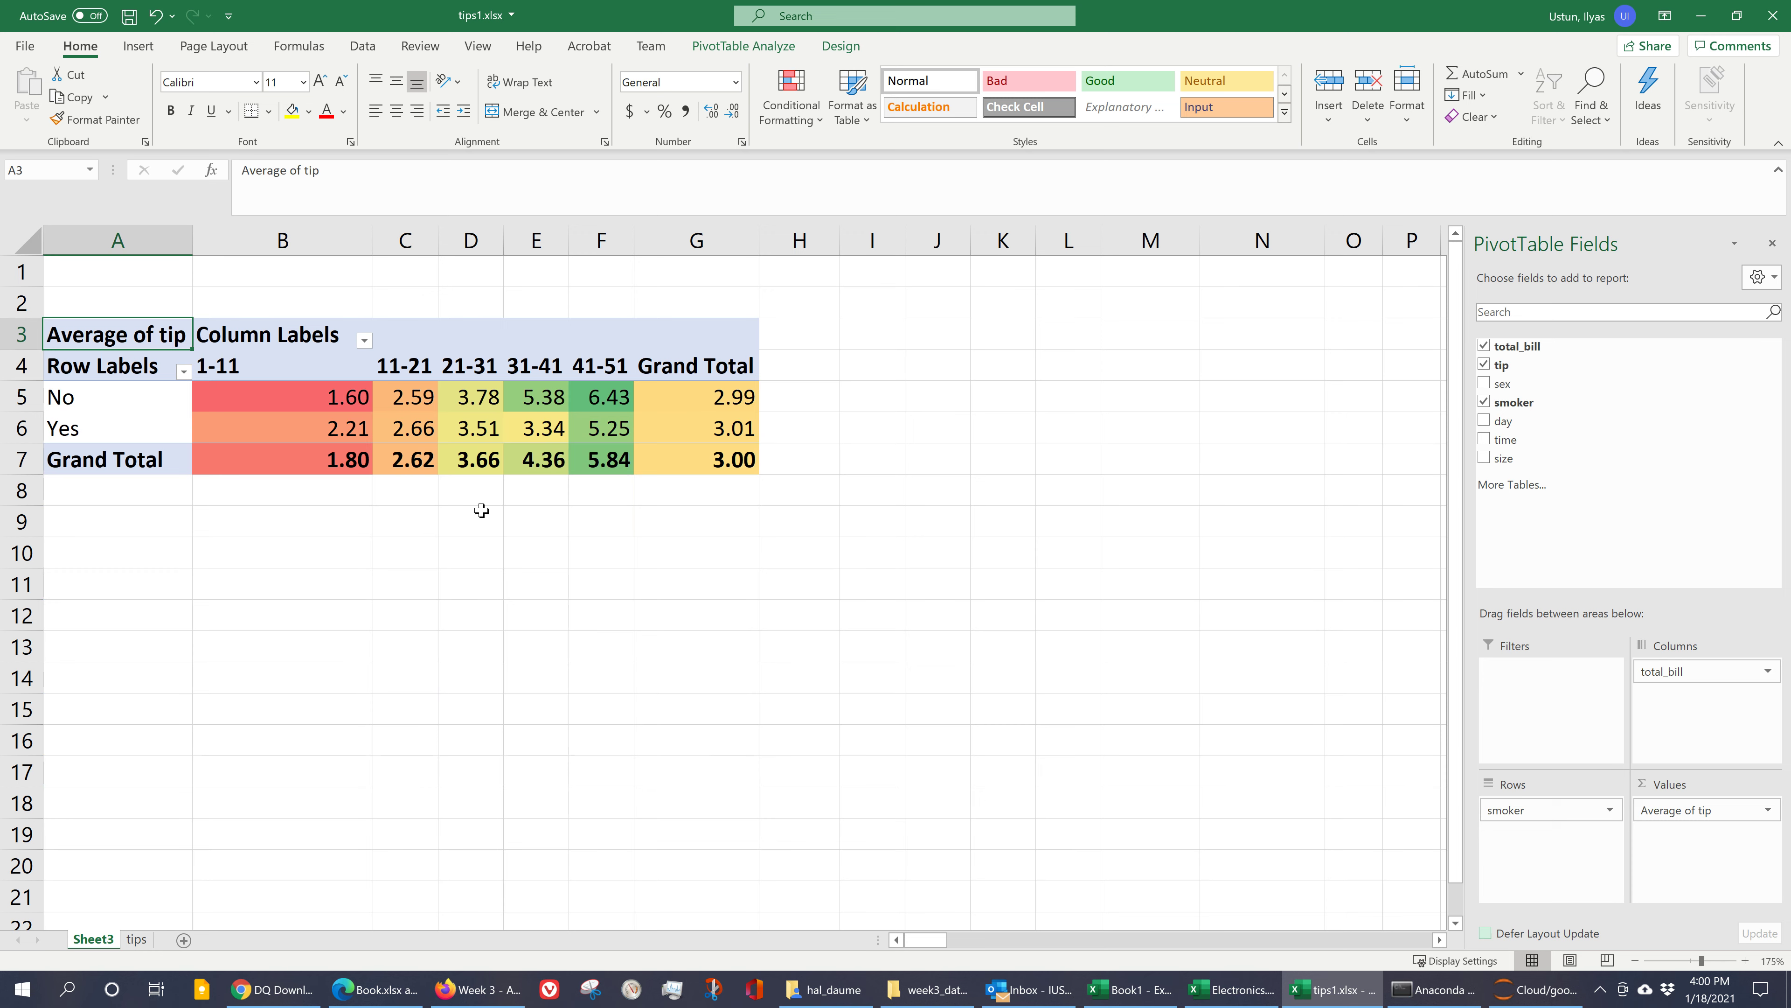
- Examine the No and Yes smoker rows of the rearranged PivotTable
{"action": "left_click", "coordinate": [482, 510]}
{"action": "left_click", "coordinate": [216, 397]}
{"action": "left_click", "coordinate": [145, 400]}
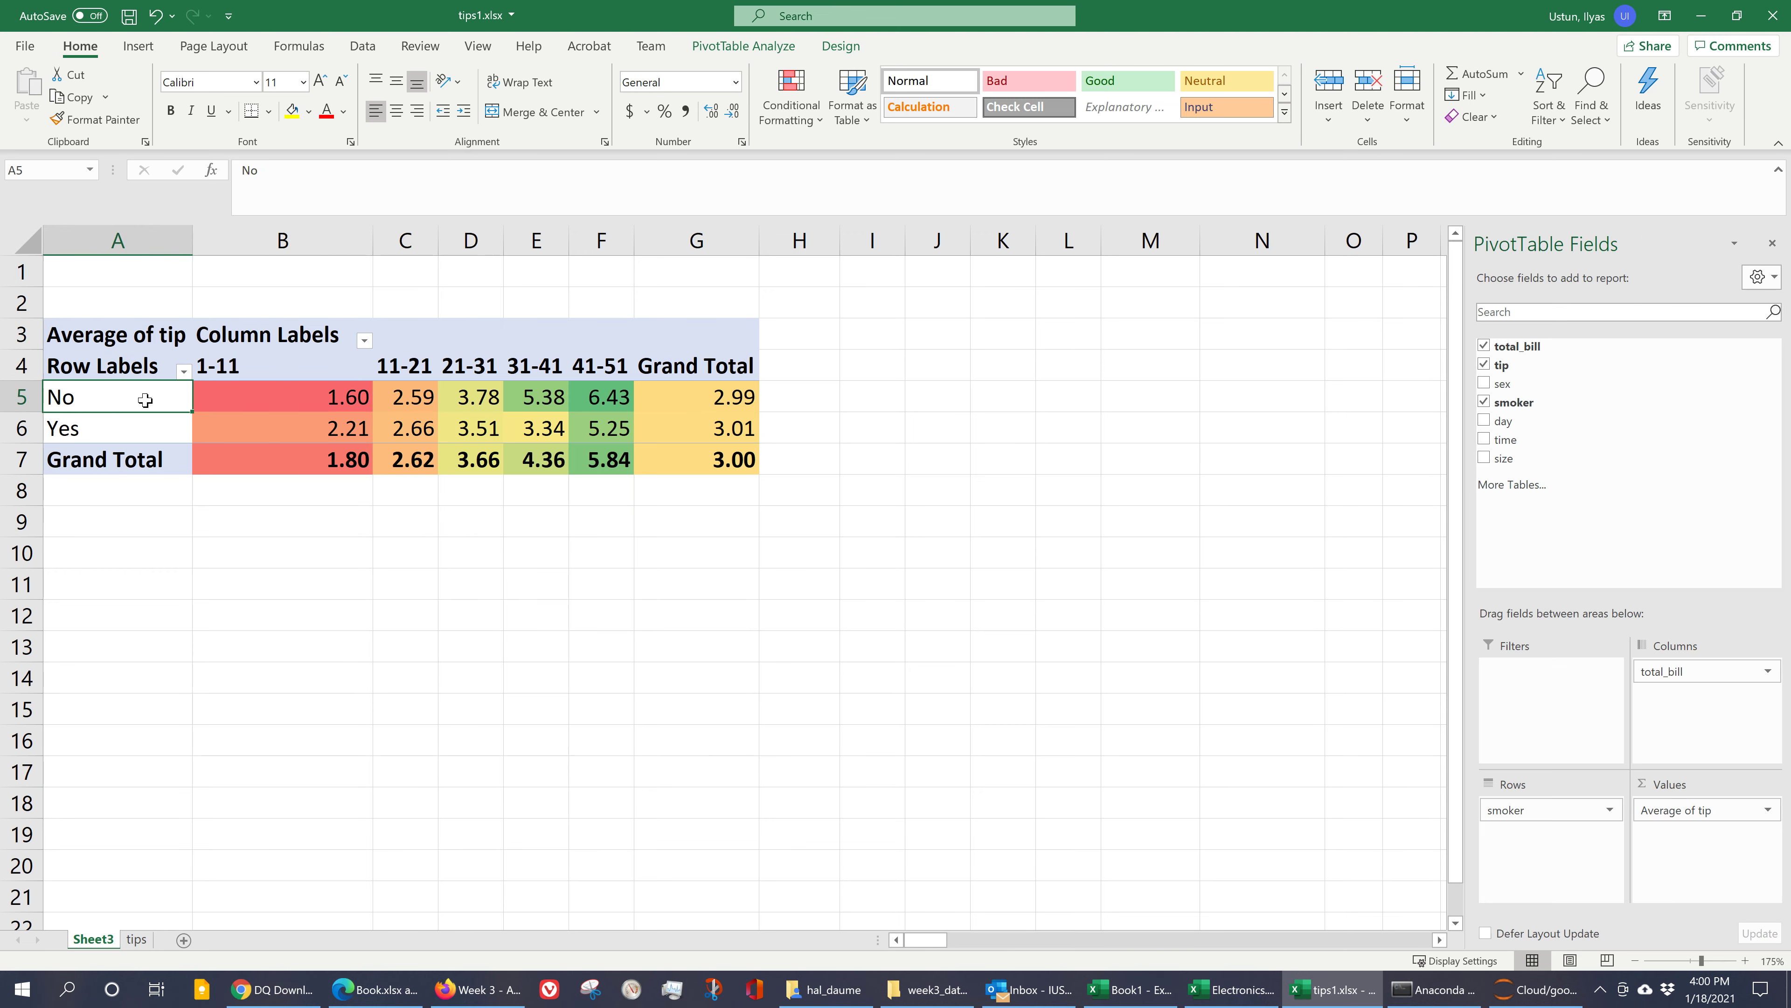
{"action": "left_click", "coordinate": [138, 425]}
{"action": "left_click", "coordinate": [141, 409]}
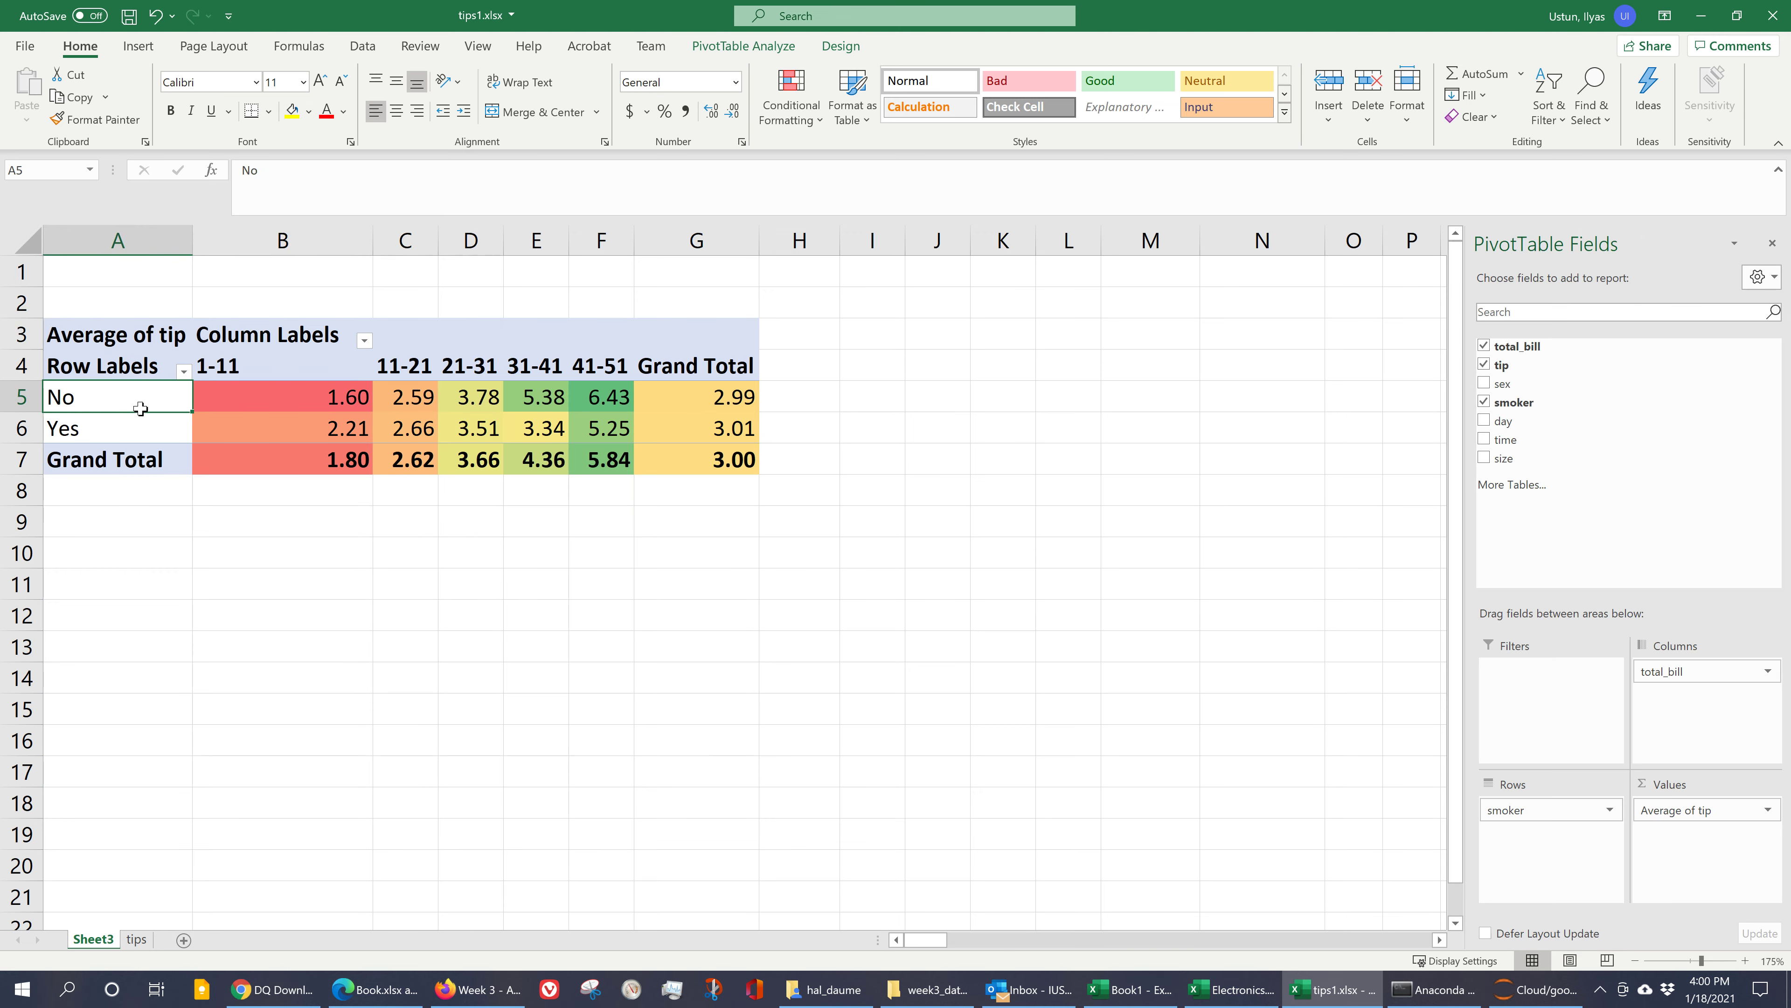
{"action": "left_click", "coordinate": [142, 434]}
{"action": "left_click", "coordinate": [145, 402]}
{"action": "left_click", "coordinate": [147, 427]}
- Review the total_bill range headings from 1-11 to 41-51 against the smoker and non-smoker average tips
{"action": "left_click", "coordinate": [292, 360]}
{"action": "left_click", "coordinate": [425, 371]}
{"action": "left_click", "coordinate": [469, 369]}
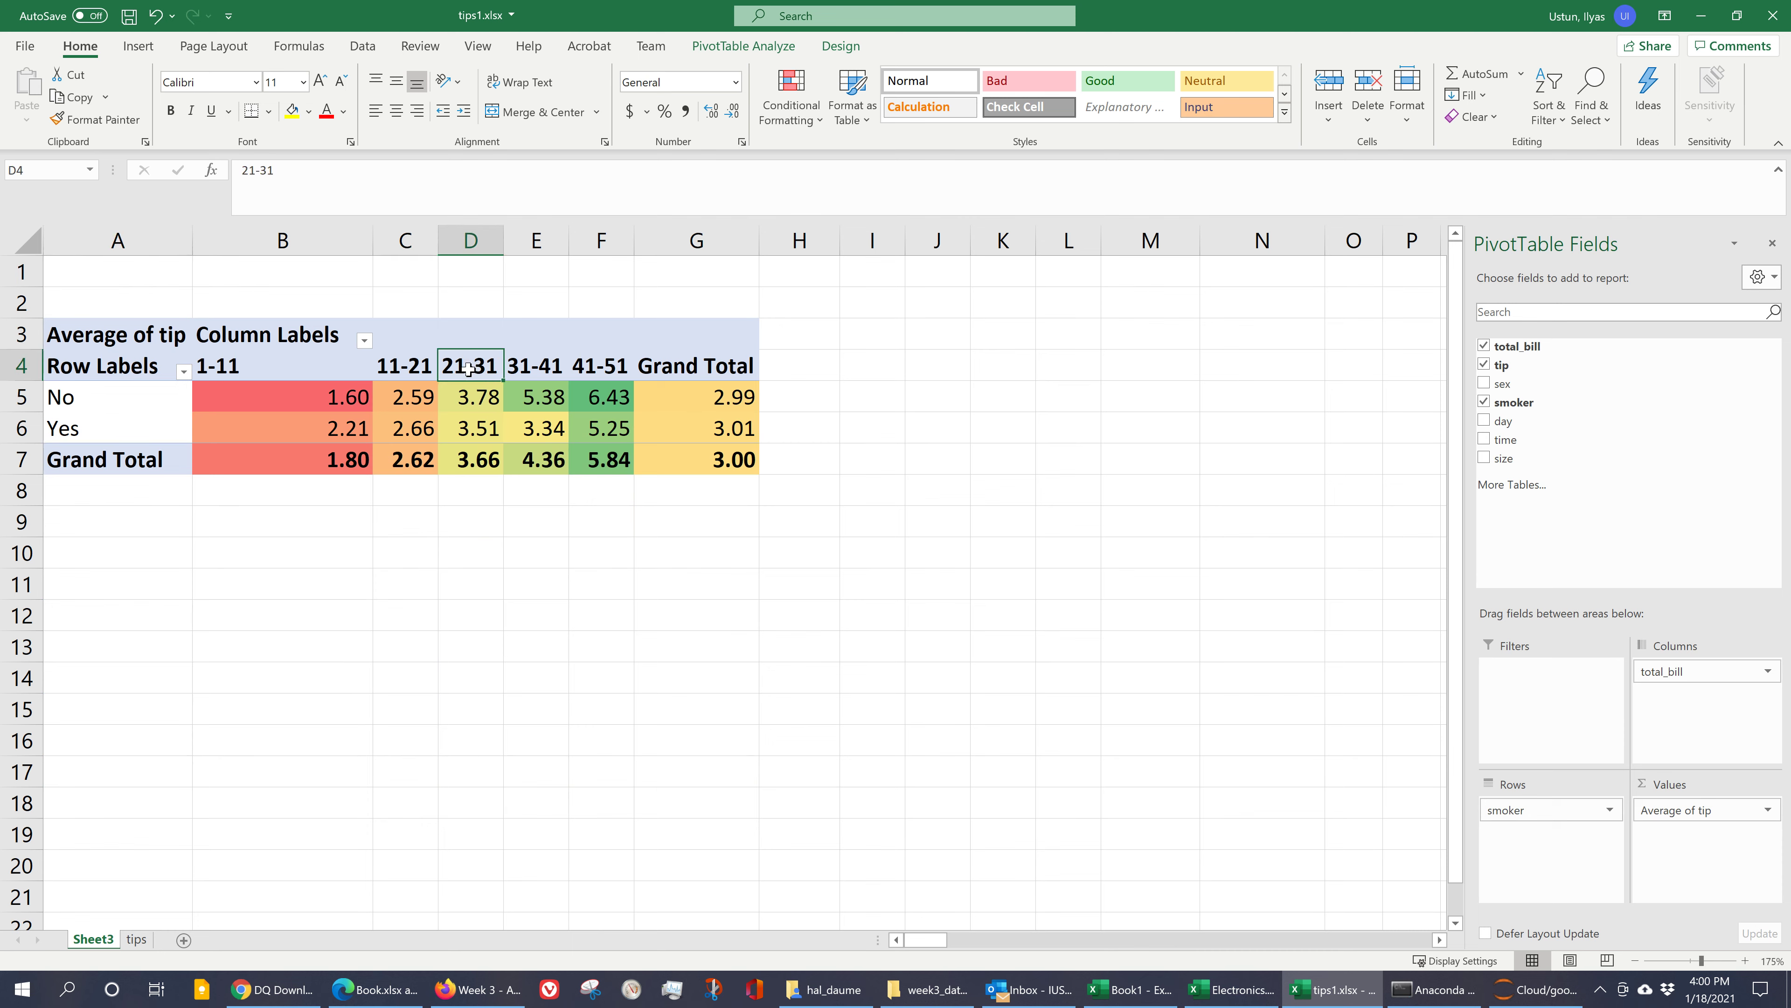
{"action": "left_click", "coordinate": [530, 369]}
{"action": "left_click", "coordinate": [576, 370]}
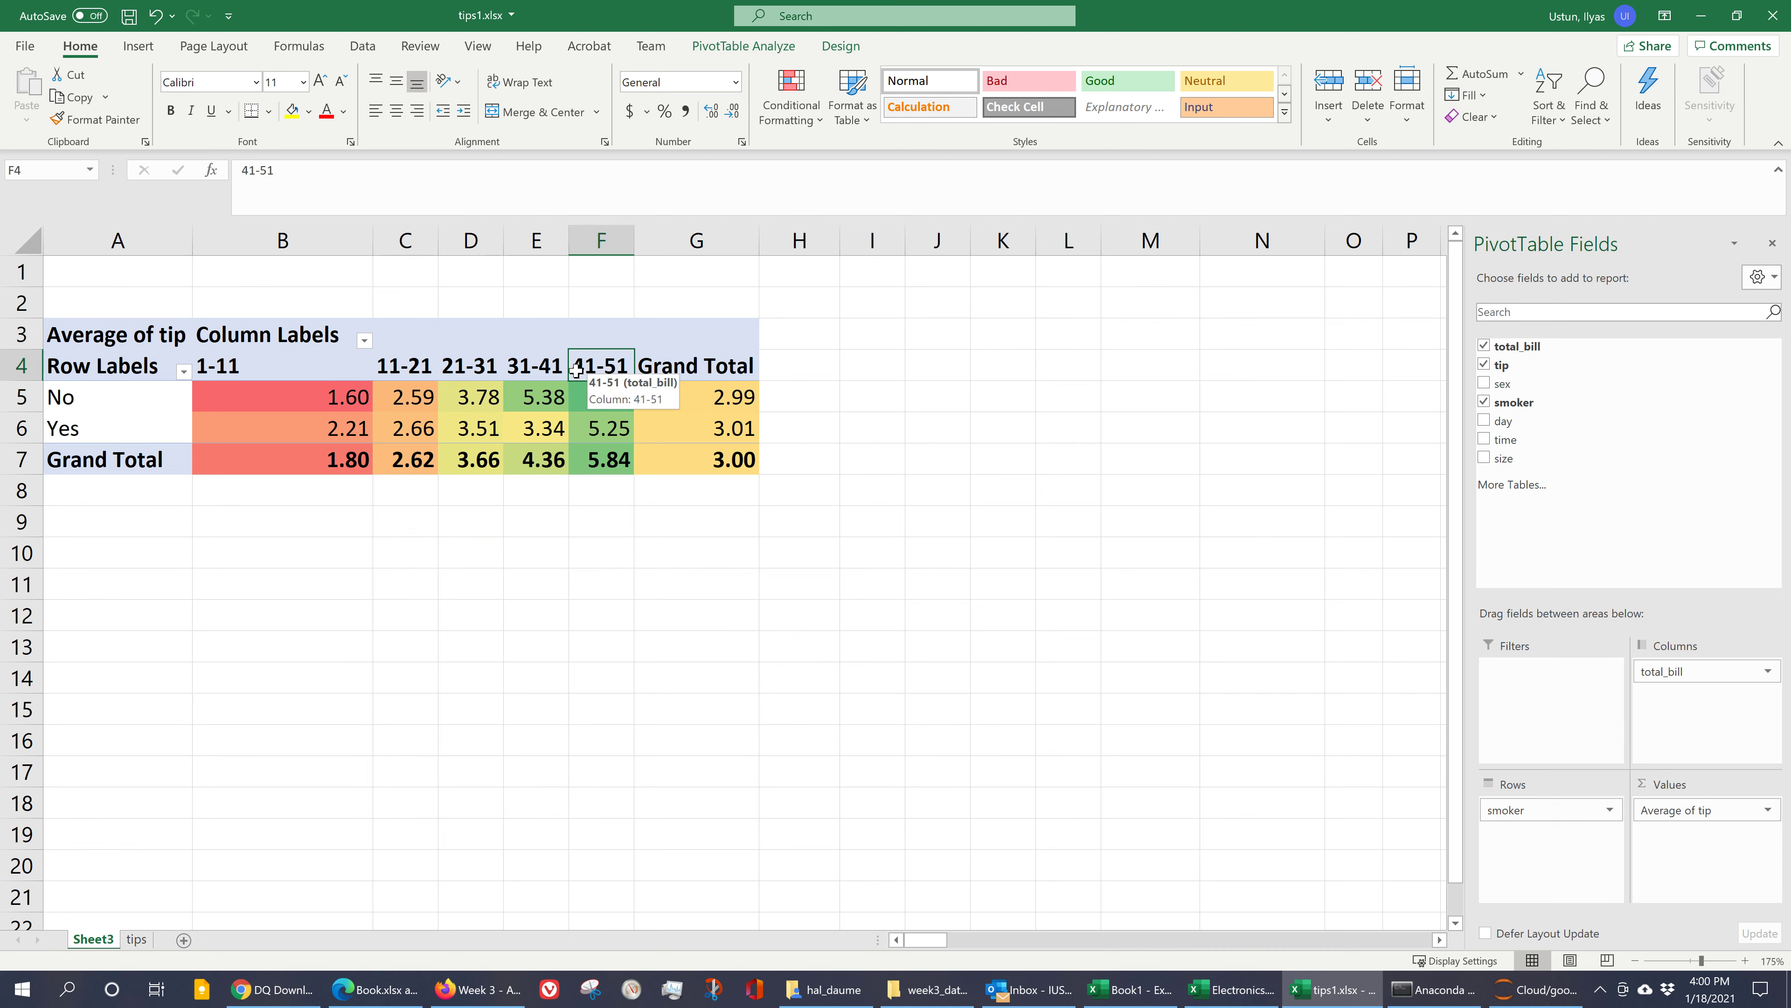
{"action": "left_click", "coordinate": [533, 370]}
{"action": "left_click", "coordinate": [416, 368]}
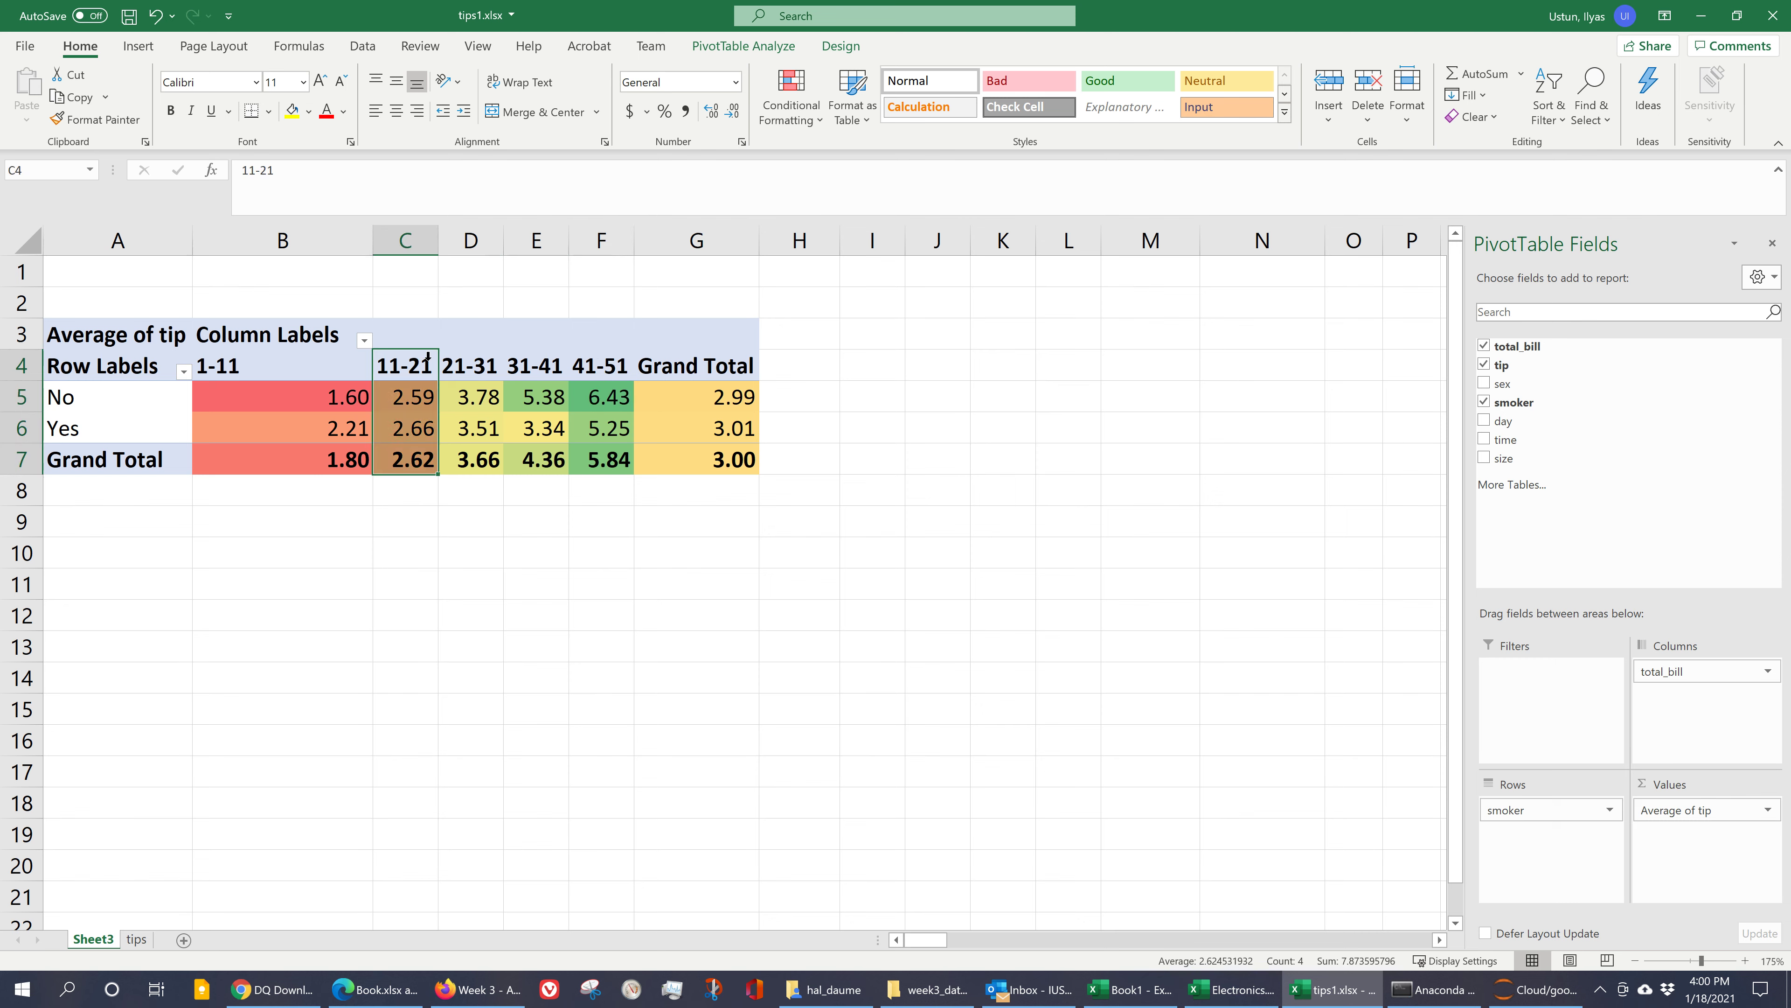
{"action": "left_click", "coordinate": [494, 365]}
{"action": "left_click", "coordinate": [557, 367]}
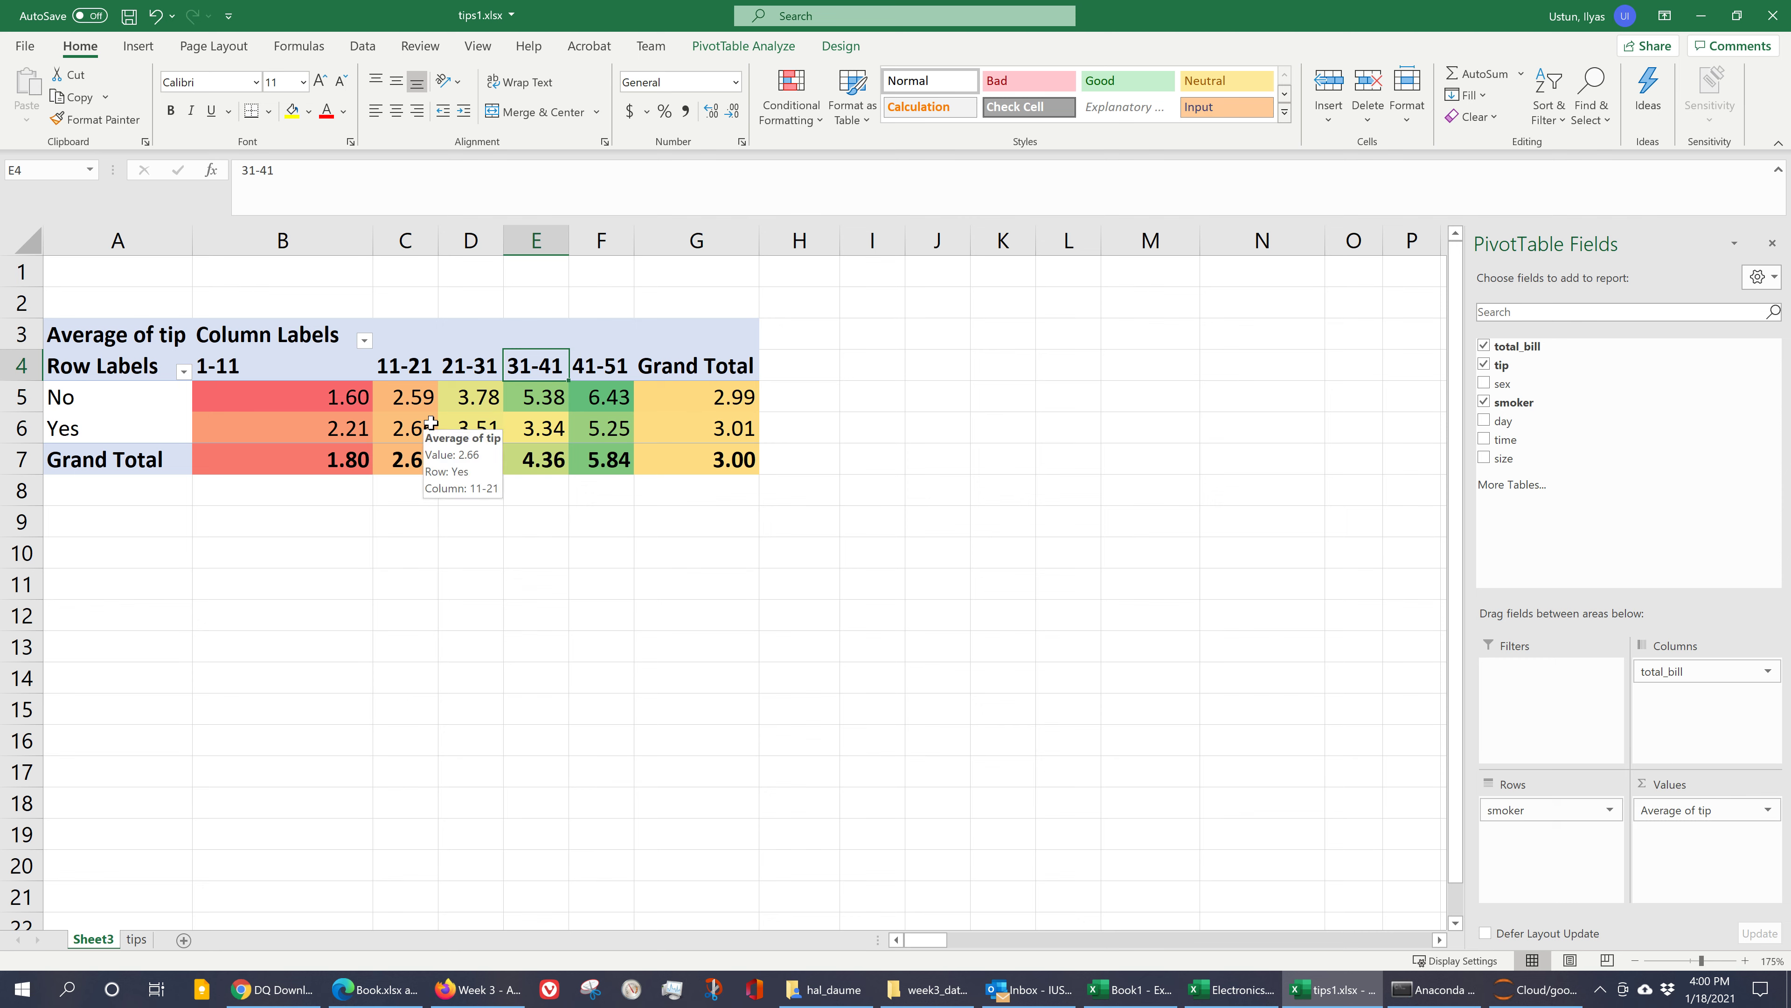
{"action": "left_click", "coordinate": [282, 364]}
{"action": "left_click", "coordinate": [381, 370]}
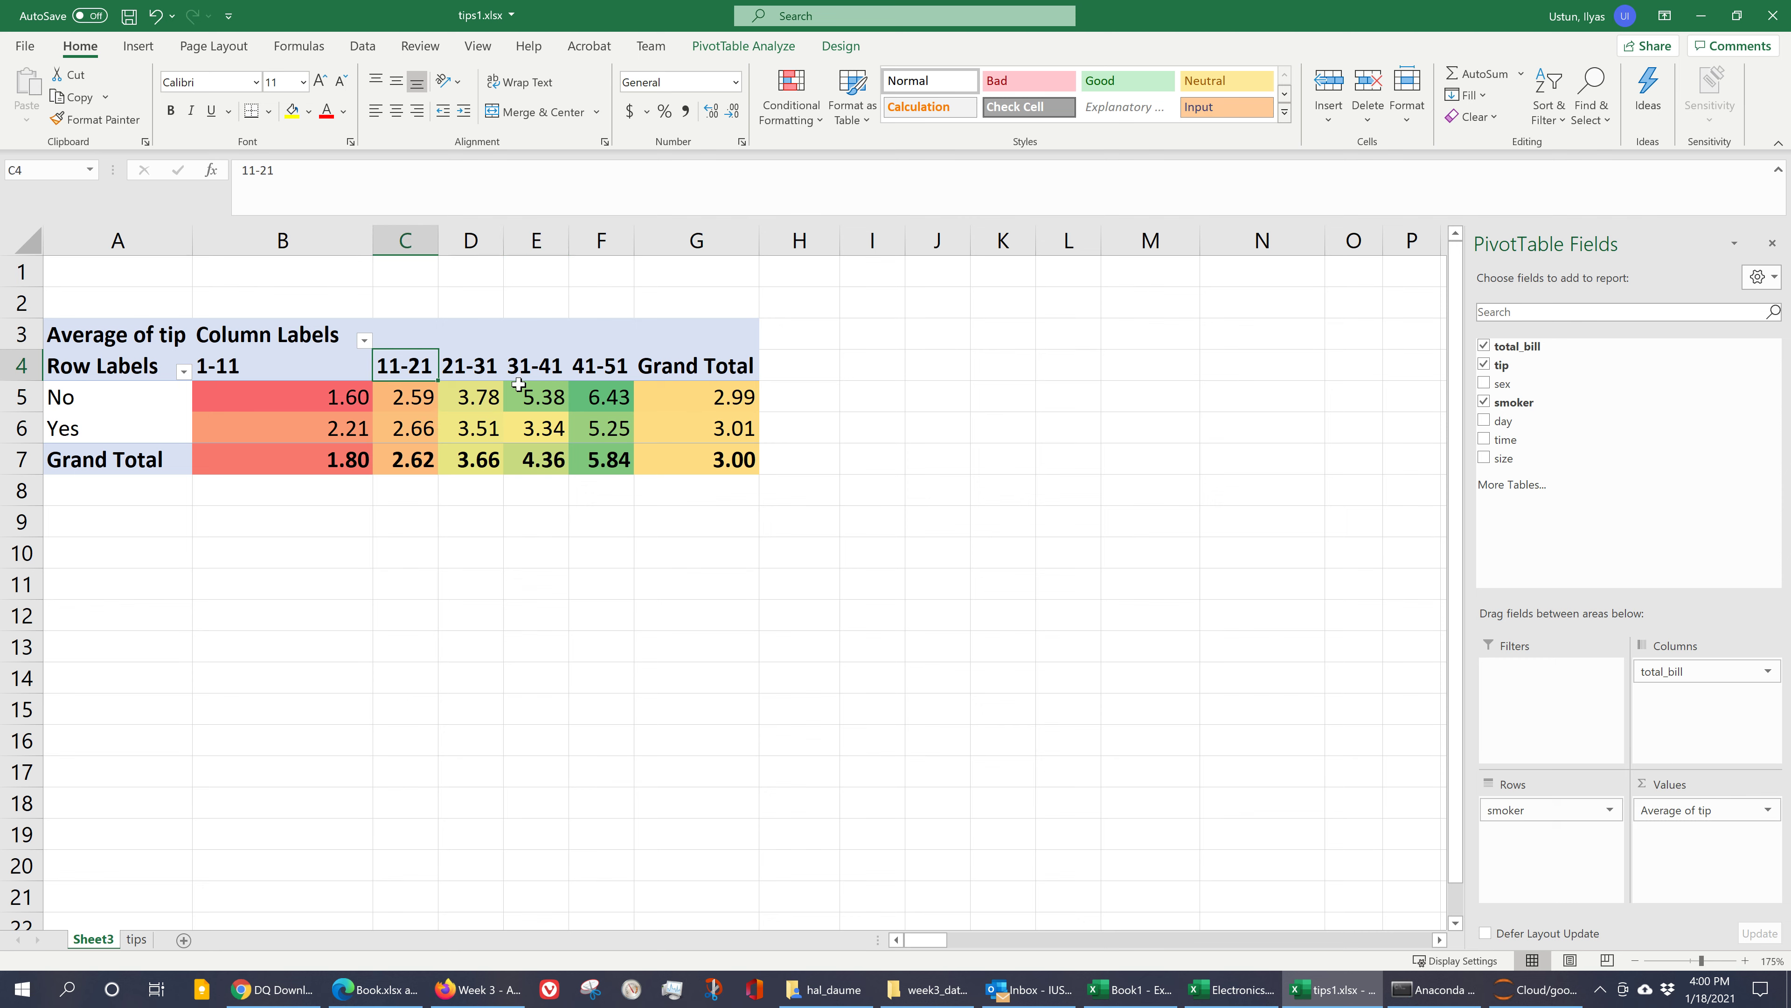
{"action": "left_click", "coordinate": [479, 368]}
{"action": "mouse_move", "coordinate": [476, 398]}
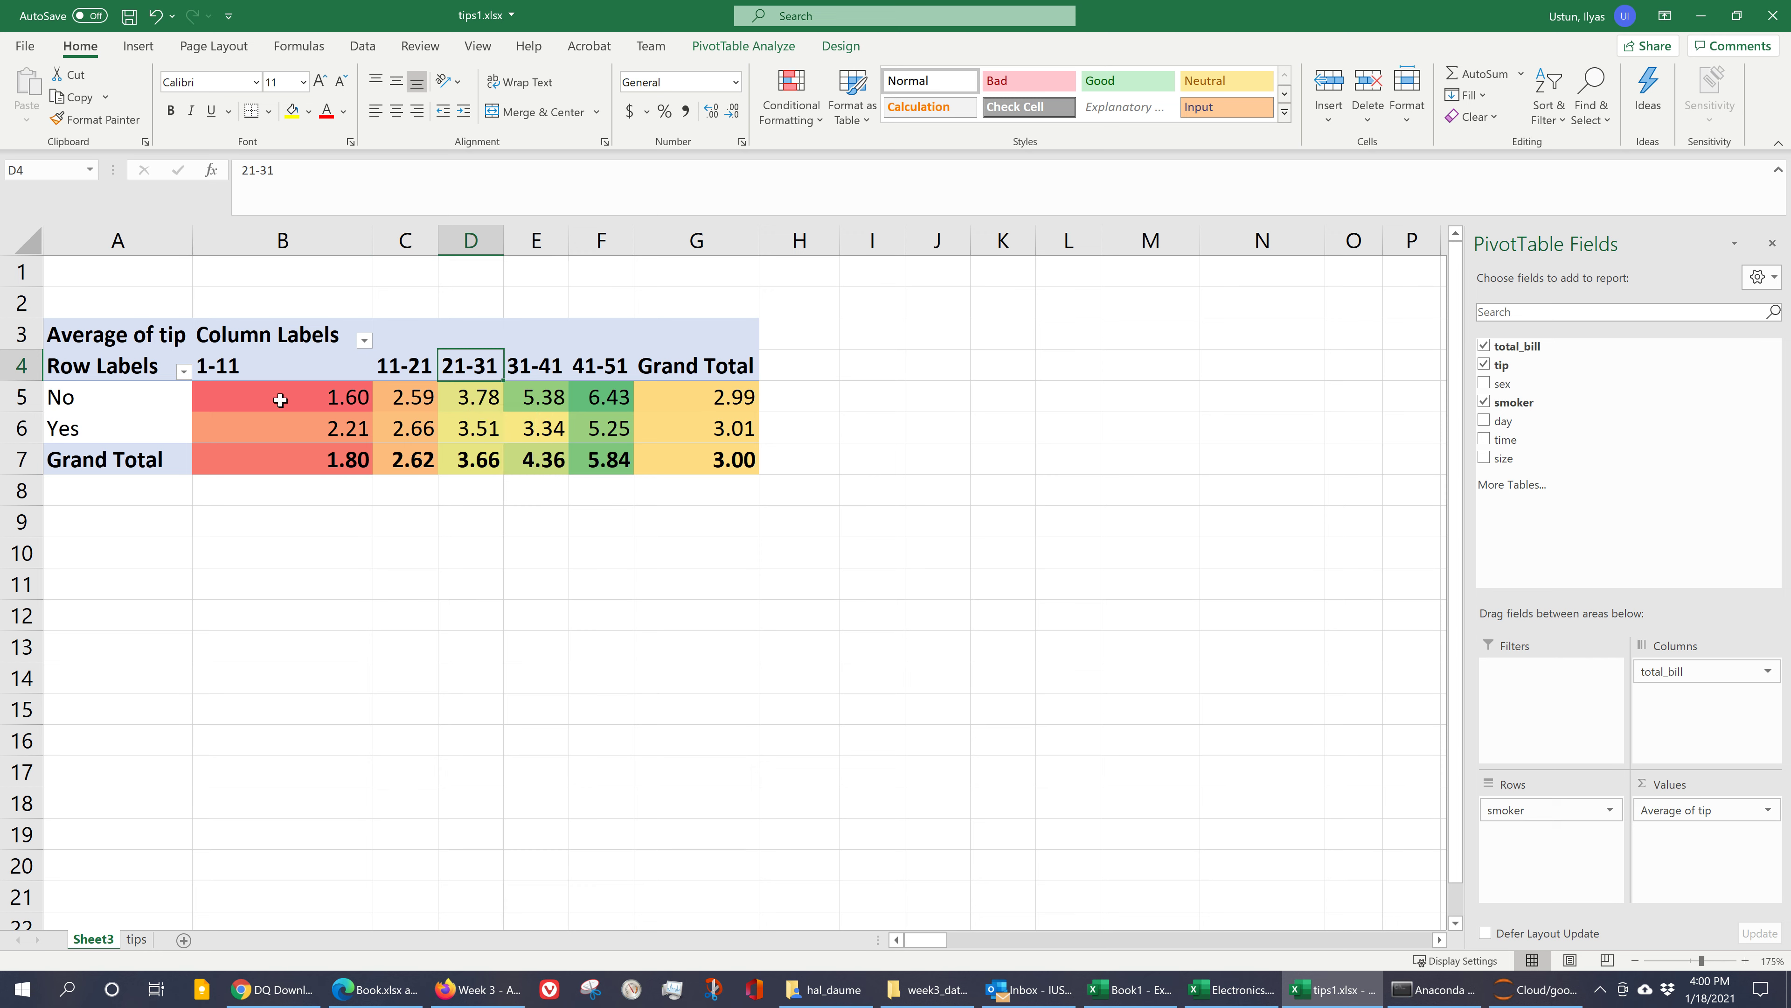
- Compare the non-smokers' average tip with the smokers' in each total_bill range, and check the overall grand total
{"action": "left_click", "coordinate": [242, 398]}
{"action": "left_click", "coordinate": [319, 363]}
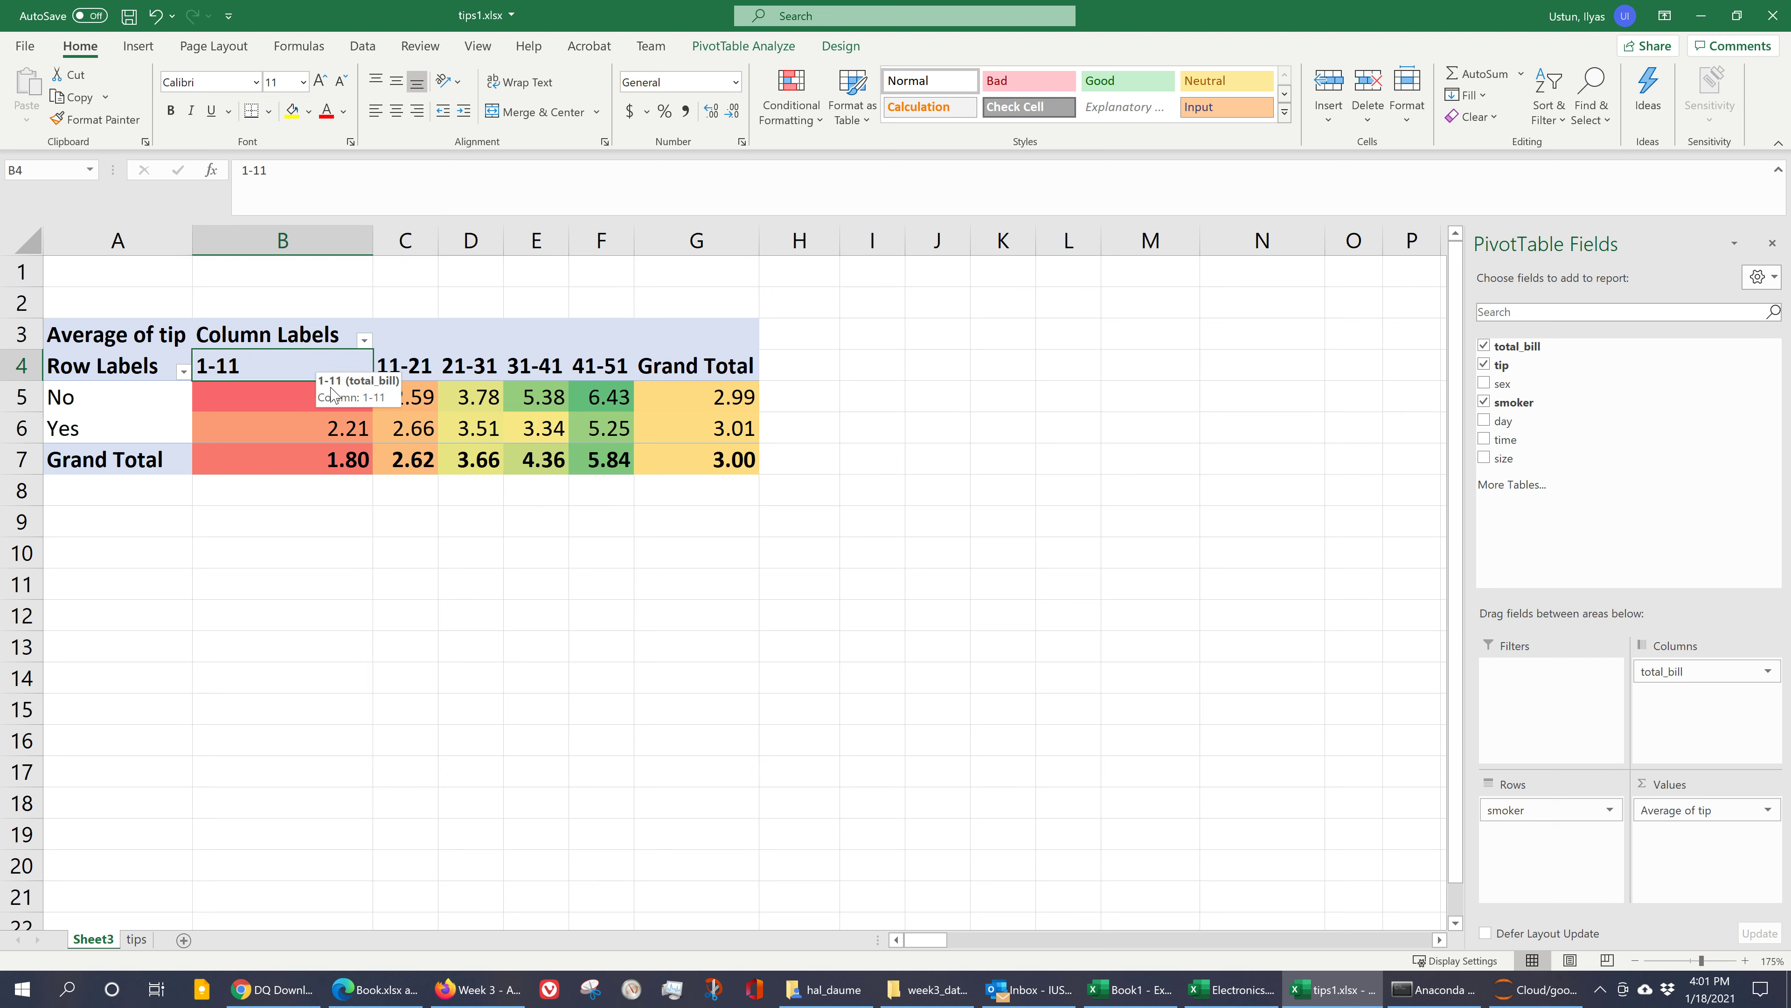
{"action": "left_click", "coordinate": [399, 400]}
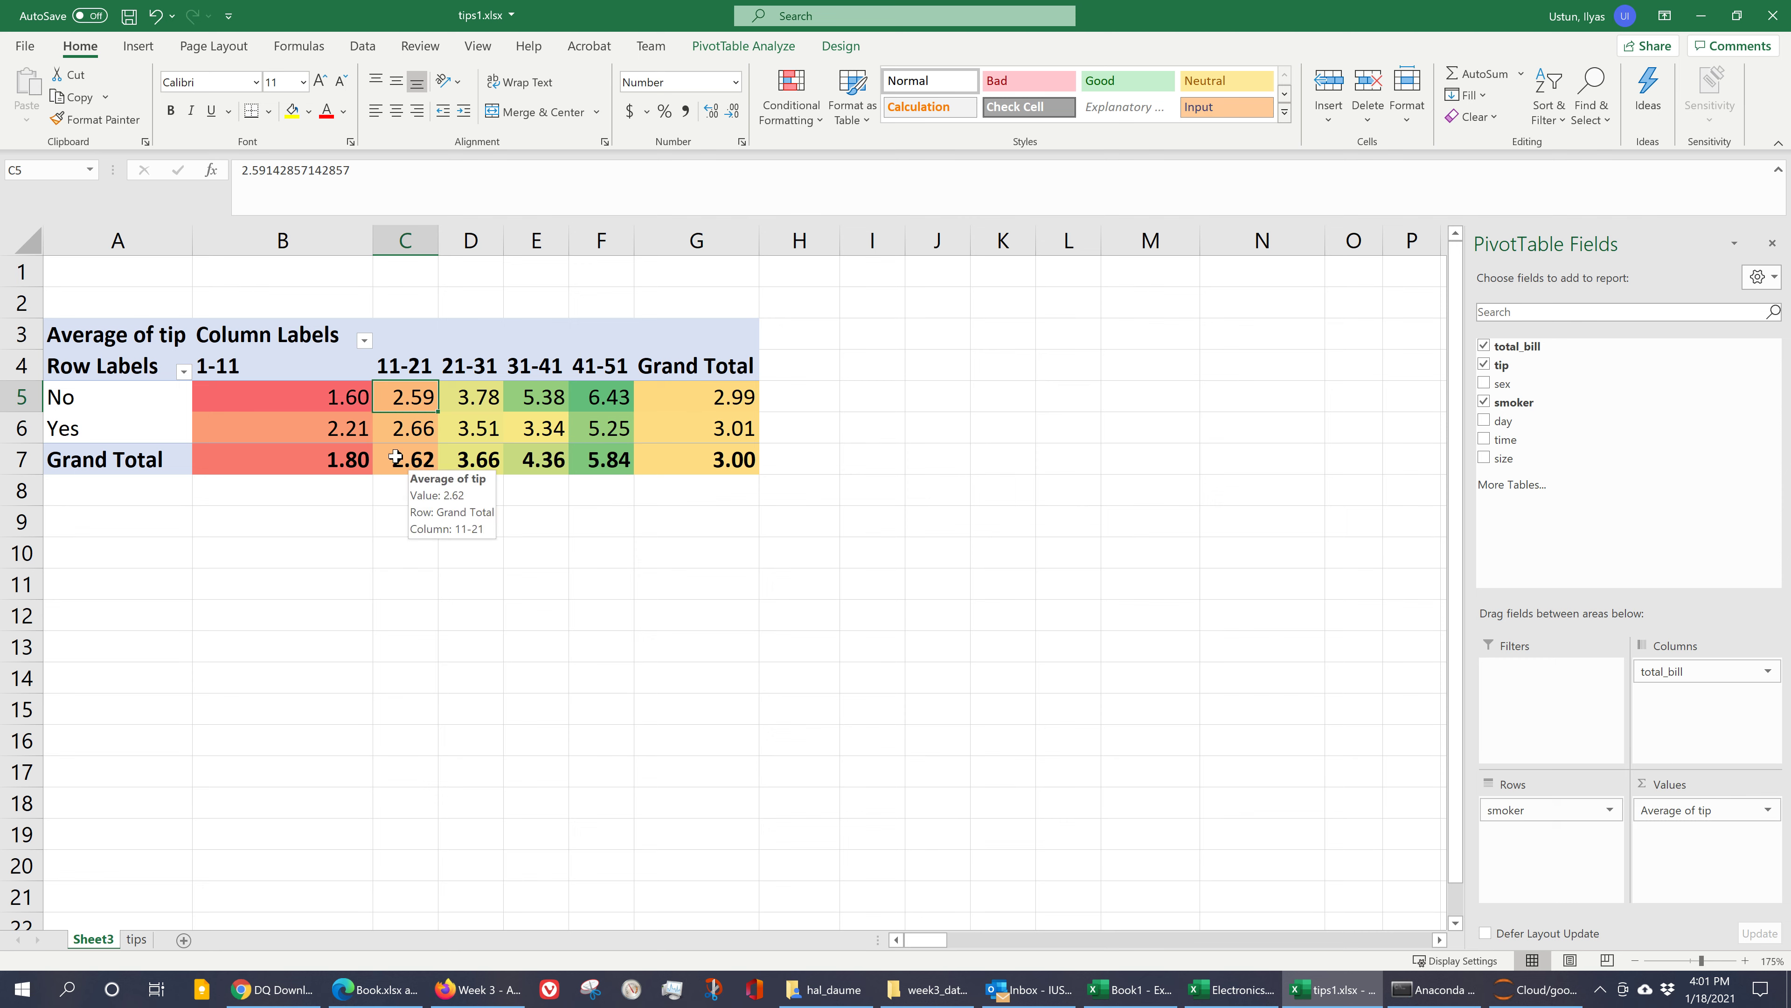
{"action": "mouse_move", "coordinate": [331, 407]}
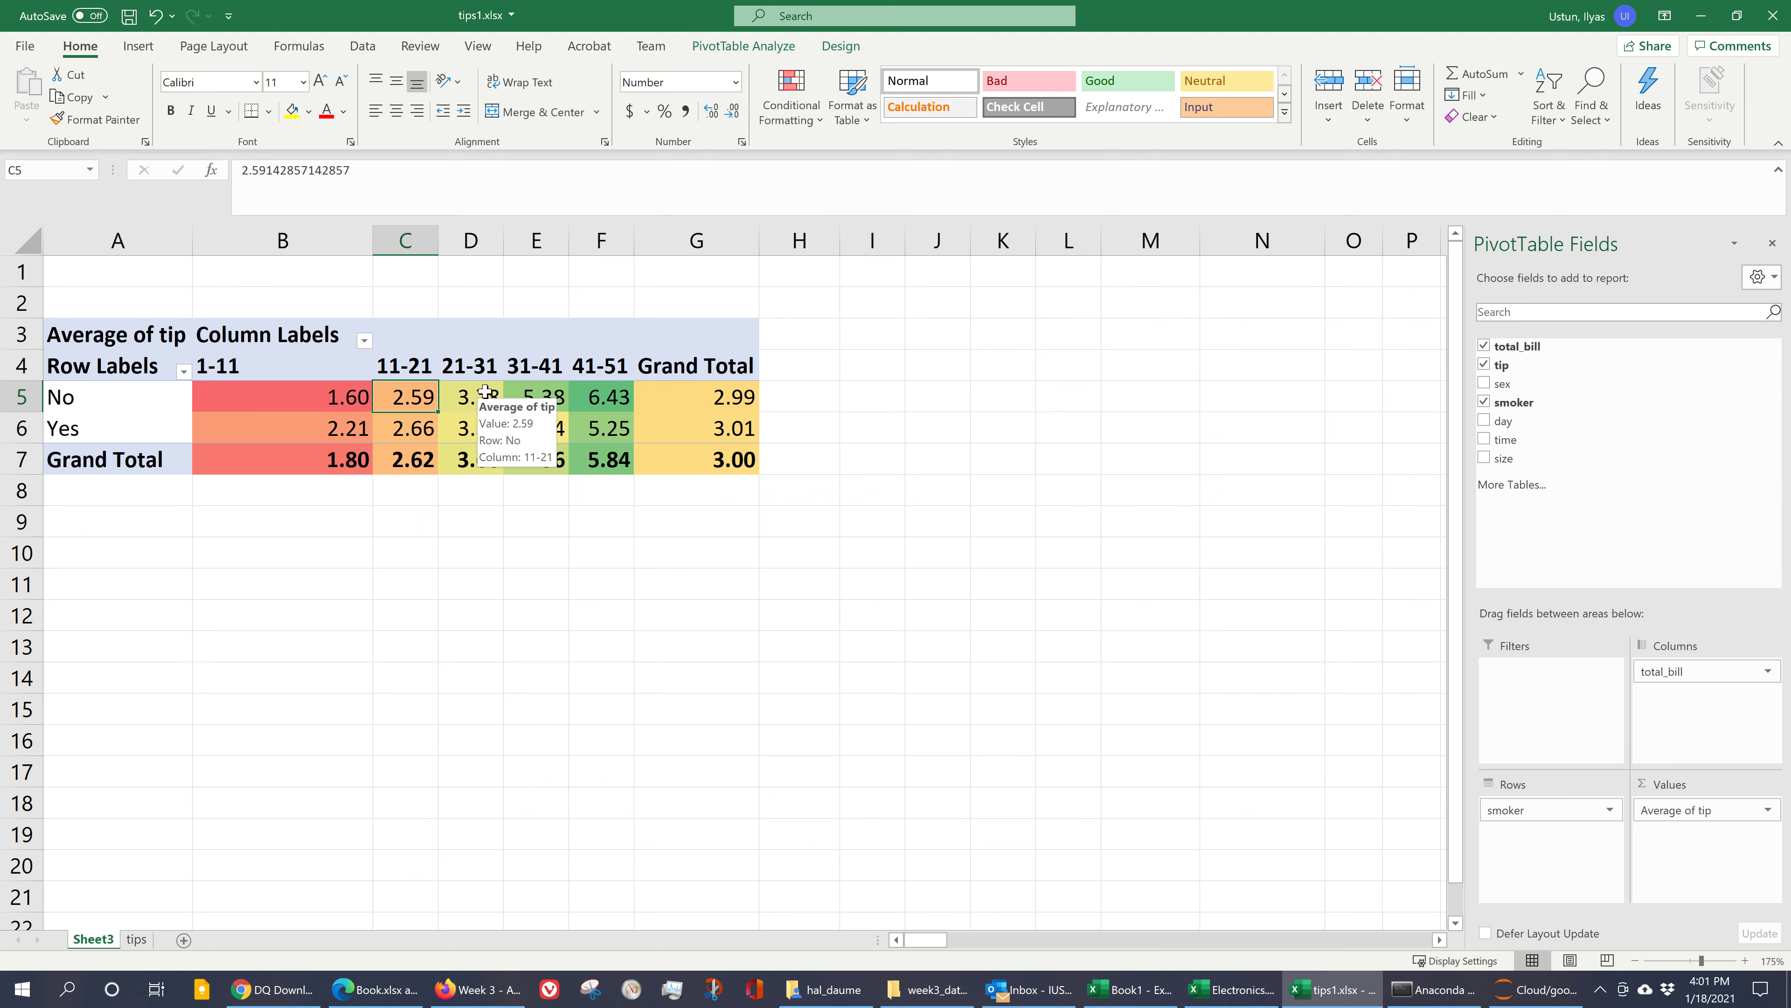
{"action": "left_click", "coordinate": [457, 370]}
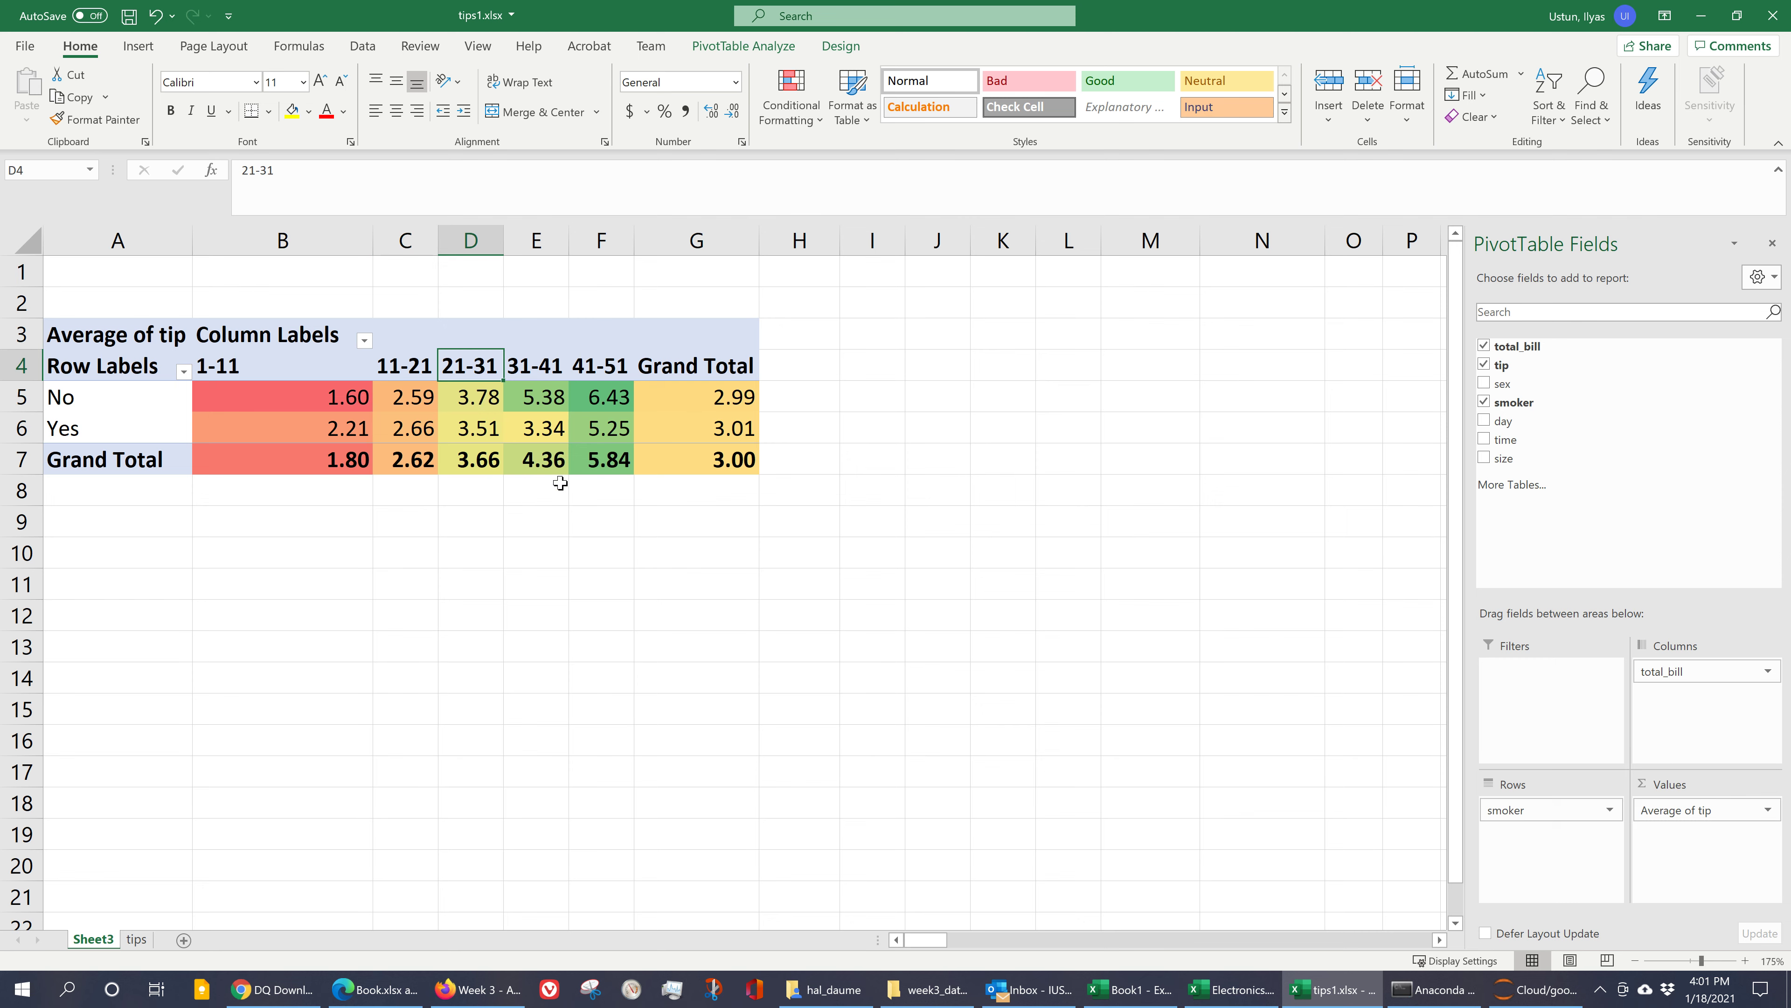
{"action": "left_click", "coordinate": [495, 408]}
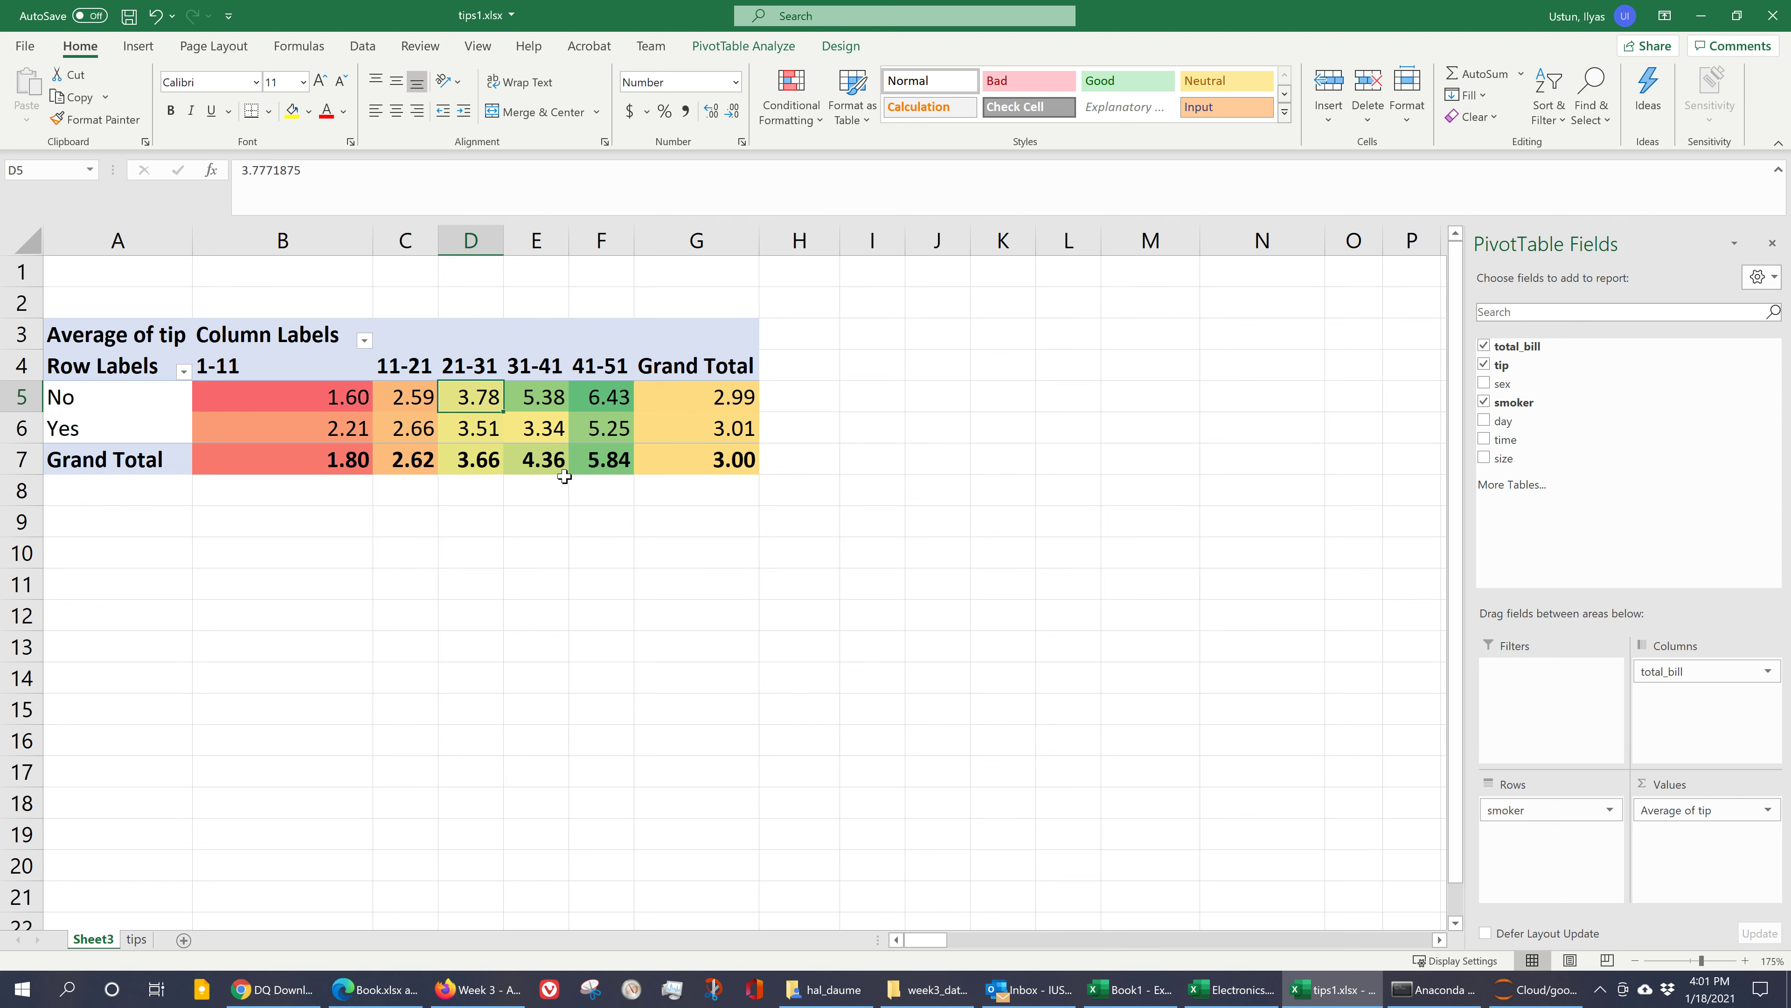
{"action": "left_click", "coordinate": [558, 416]}
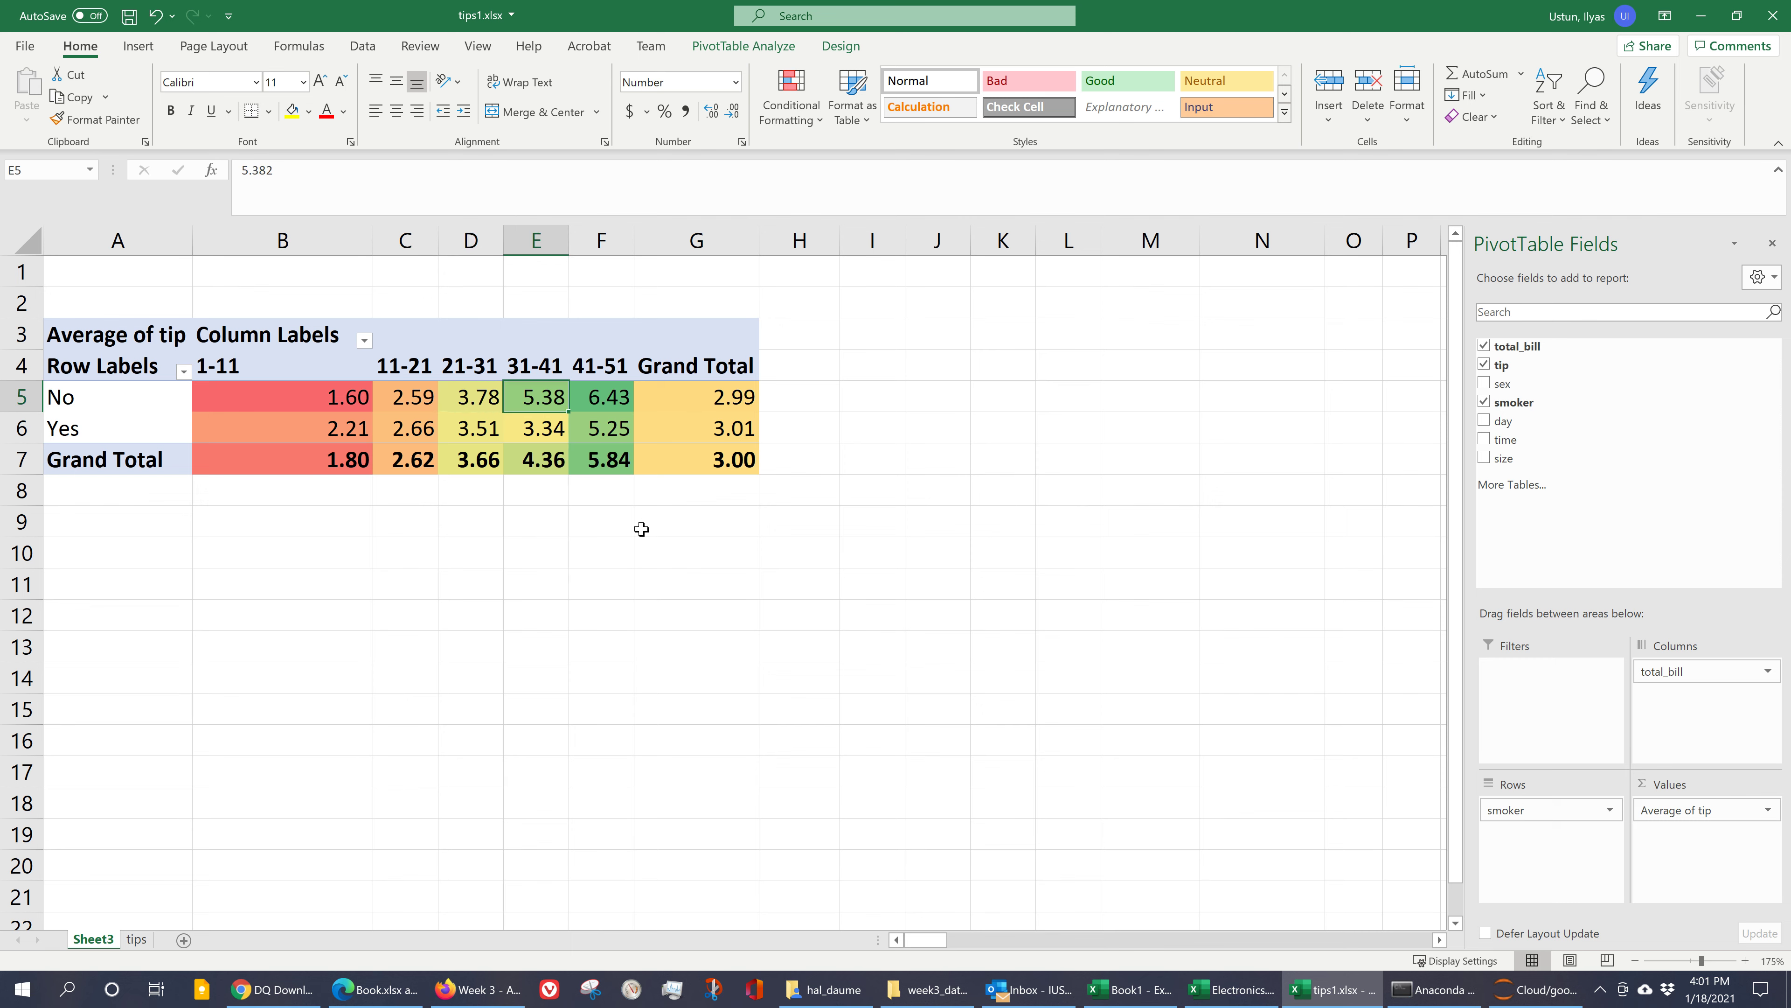
{"action": "left_click", "coordinate": [625, 402]}
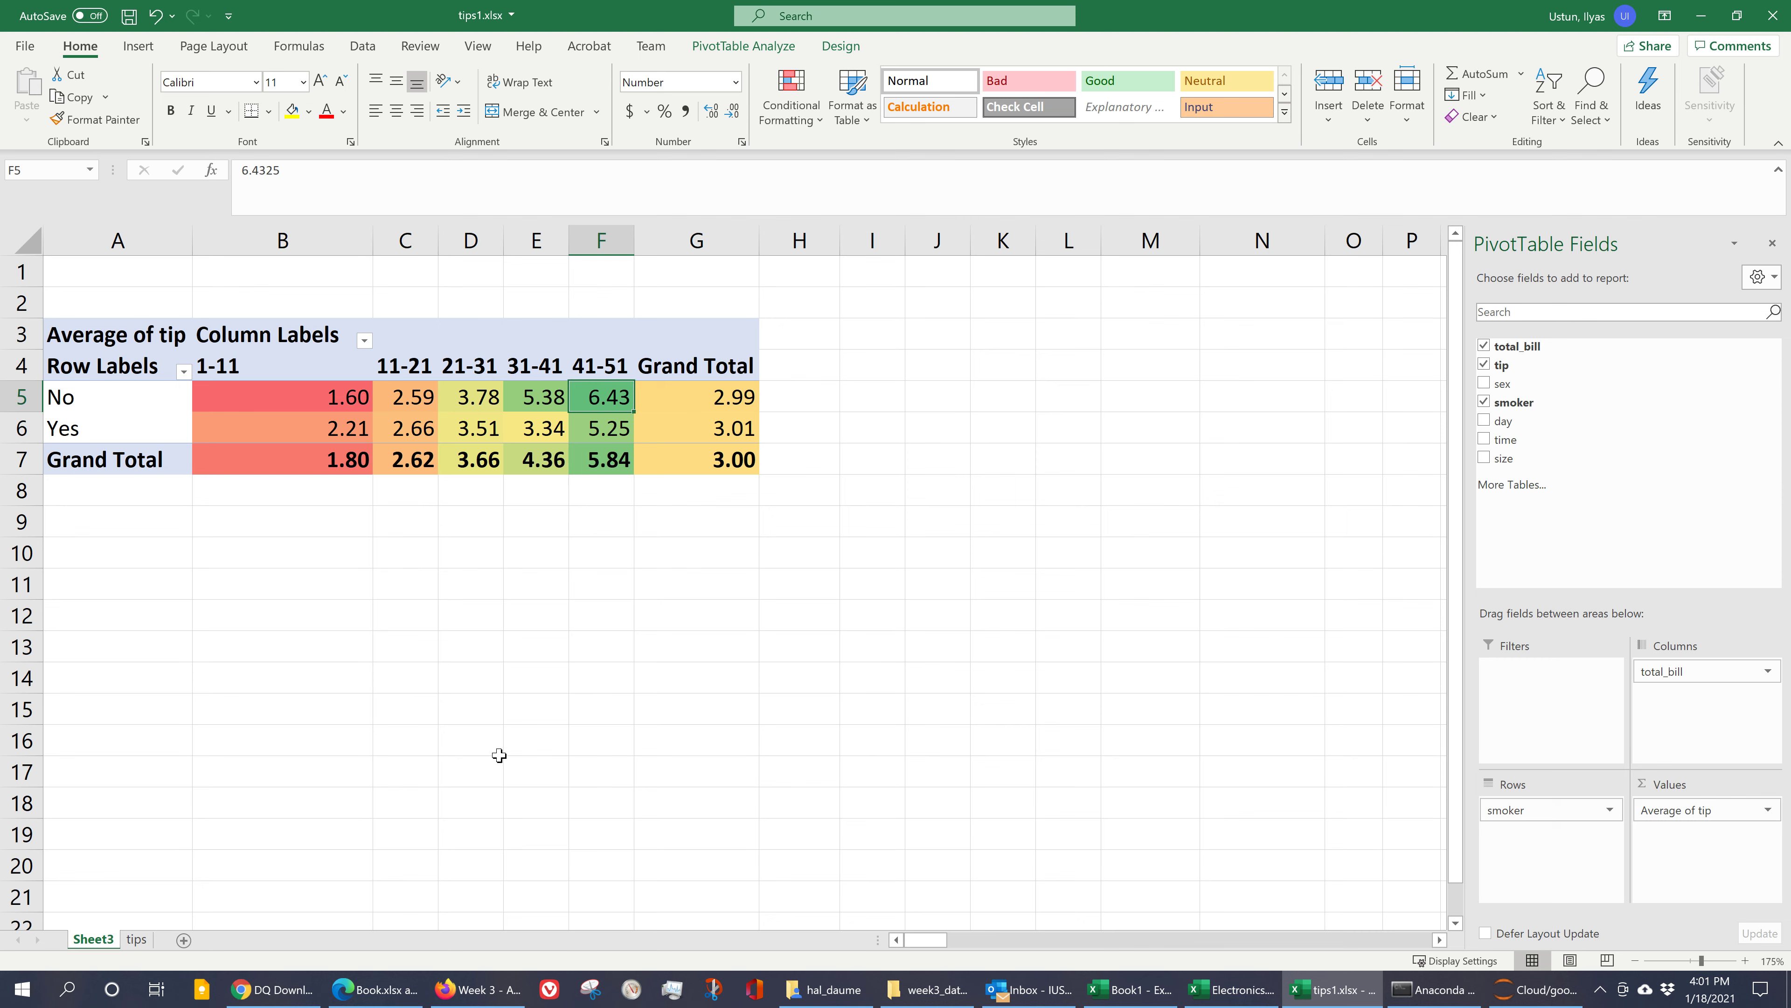
{"action": "left_click", "coordinate": [678, 453]}
{"action": "mouse_move", "coordinate": [667, 459]}
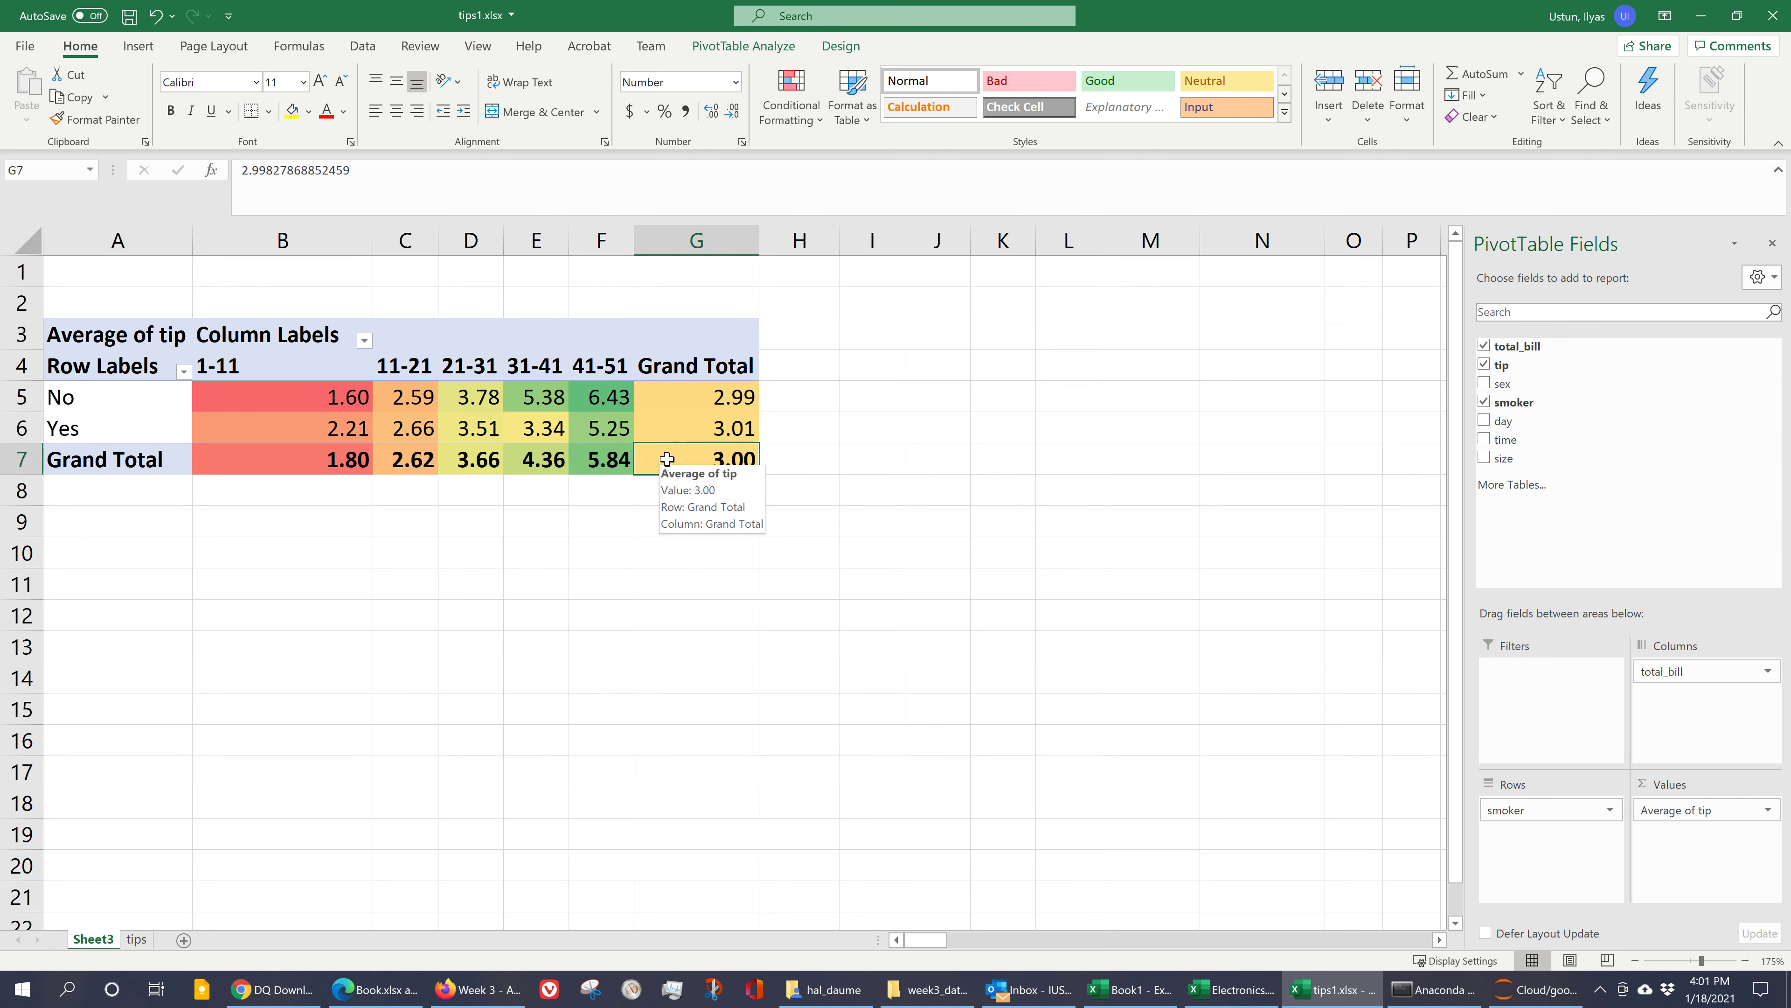